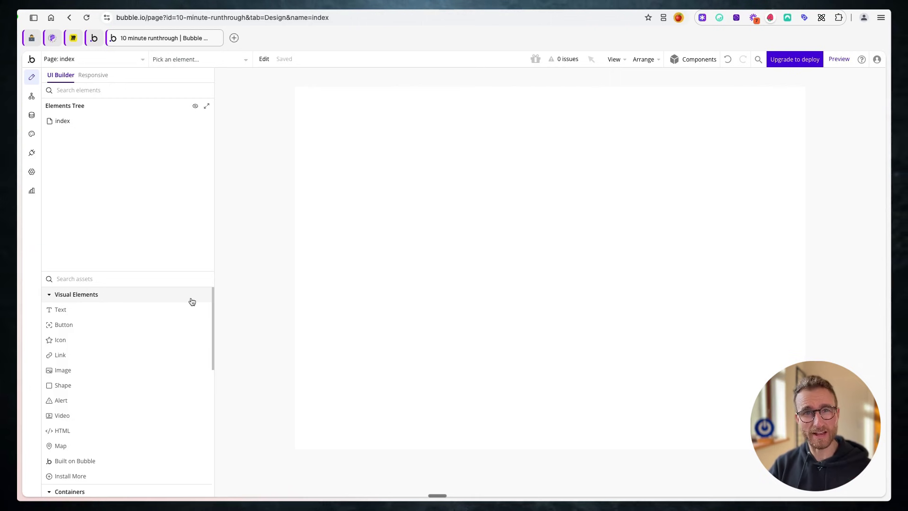
- Add a text element in the upper part of the index page and set its content to "Hello world"
scroll(142, 326, "down", 3)
scroll(141, 330, "up", 2)
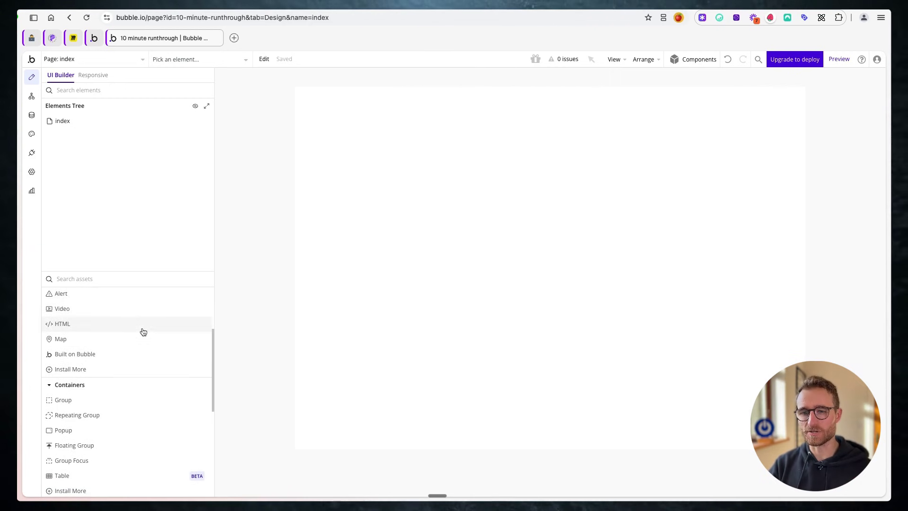
scroll(143, 330, "up", 2)
left_click(124, 309)
mouse_move(421, 173)
left_mouse_down()
mouse_move(491, 214)
mouse_move(624, 232)
left_mouse_up()
type("Hell")
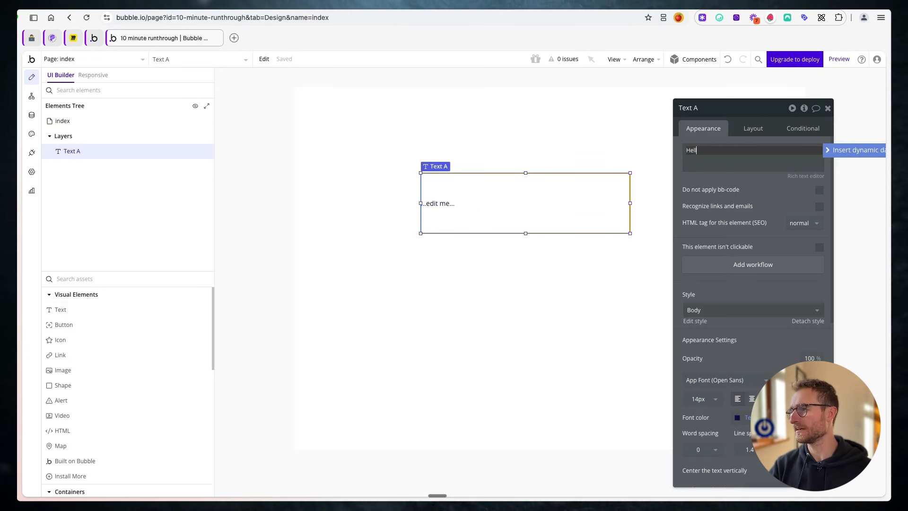
type("o world")
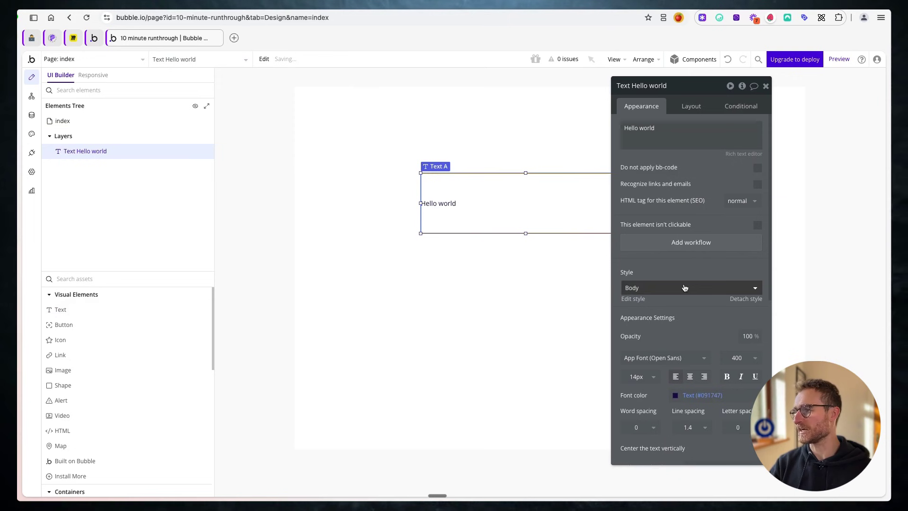
- Apply the Heading 1 style to the "Hello world" text and set its font size to 18px
left_click(683, 288)
left_click(664, 345)
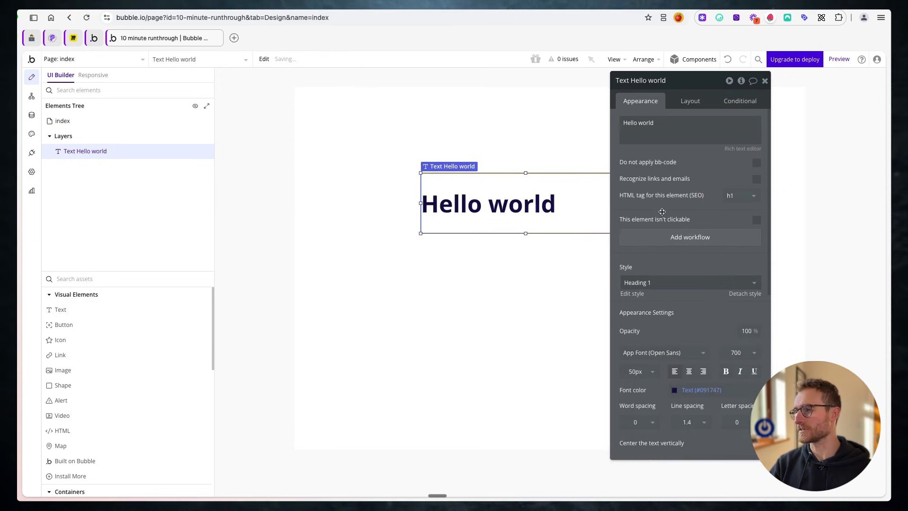
left_click(665, 305)
left_click(662, 456)
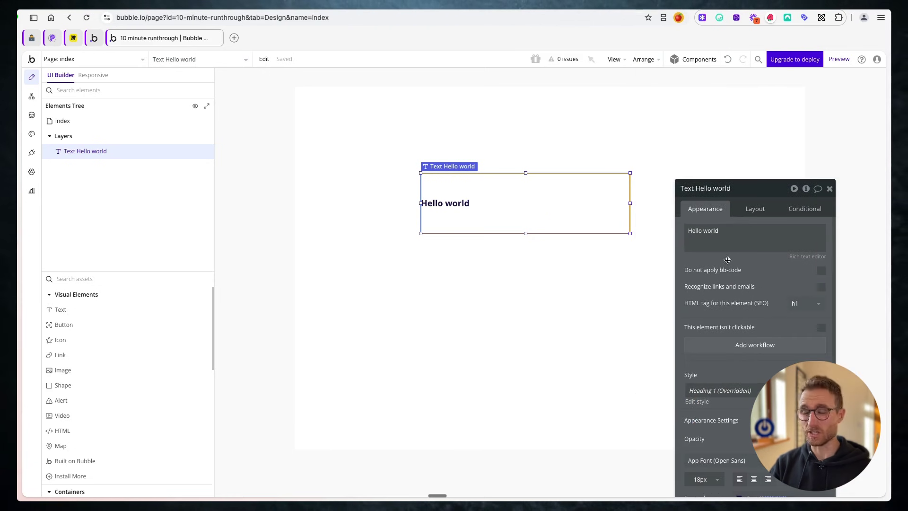
- Preview the page and reload it without the "?debug_mode=true" parameter in its address
left_click(841, 61)
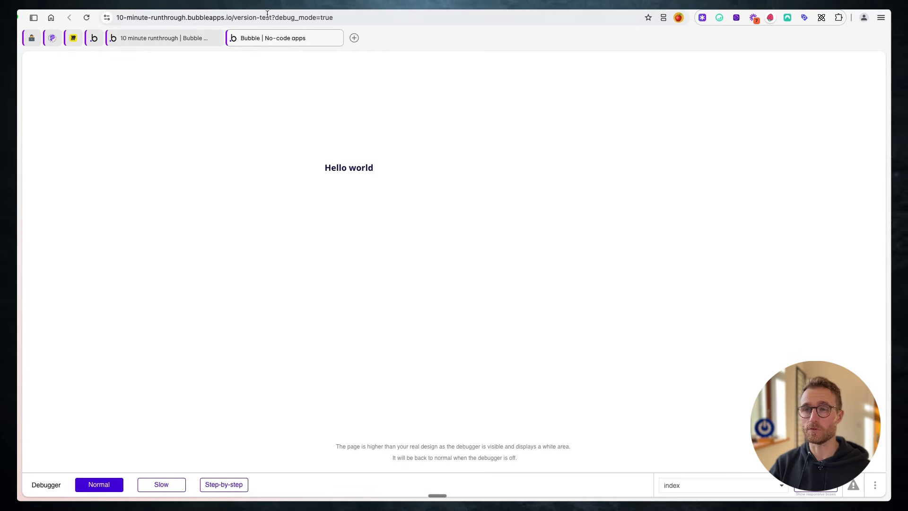
left_click_drag(339, 17, 130, 16)
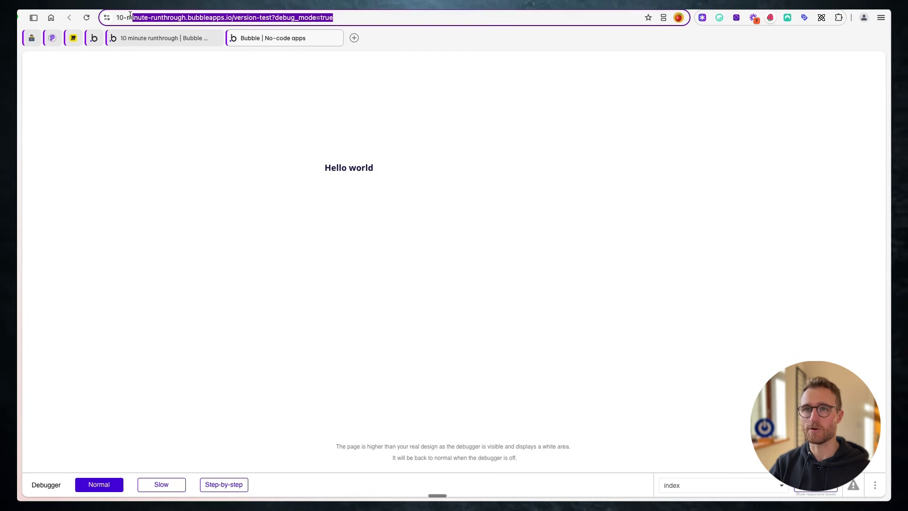
left_click(273, 16)
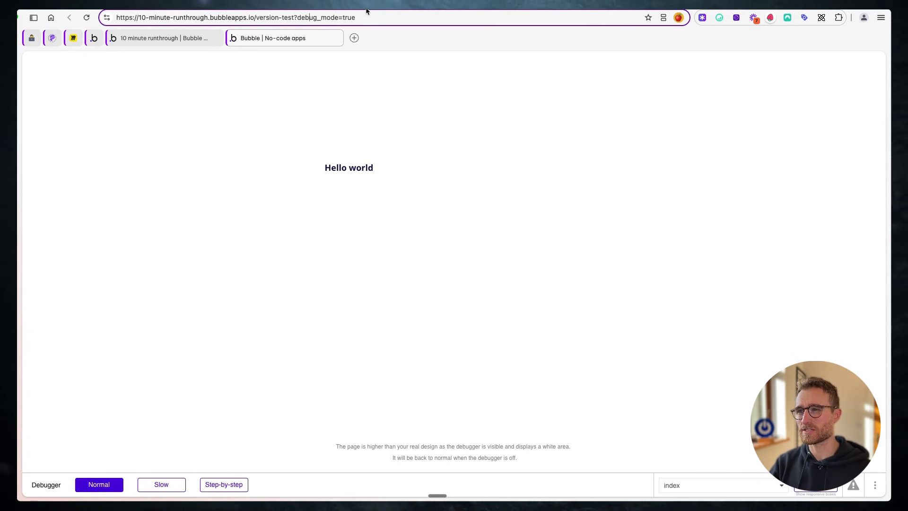
left_click_drag(355, 18, 293, 19)
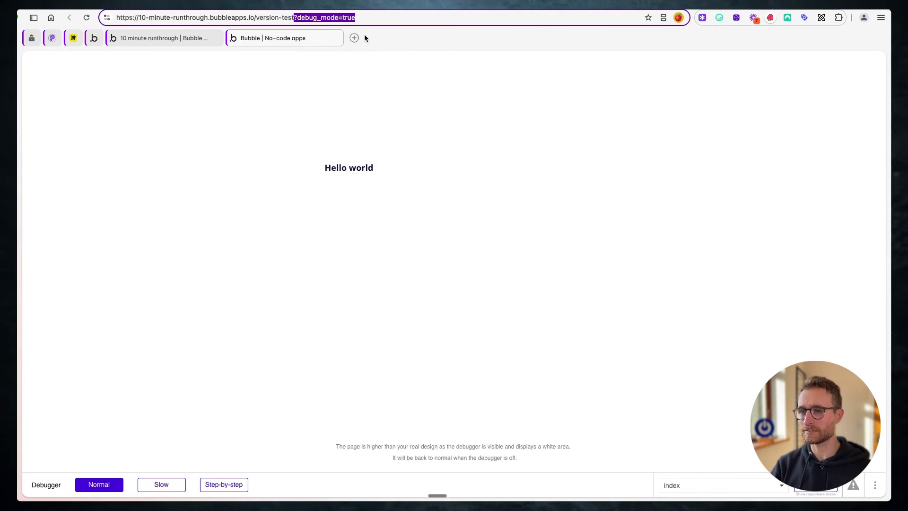
key("BackSpace")
key("Return")
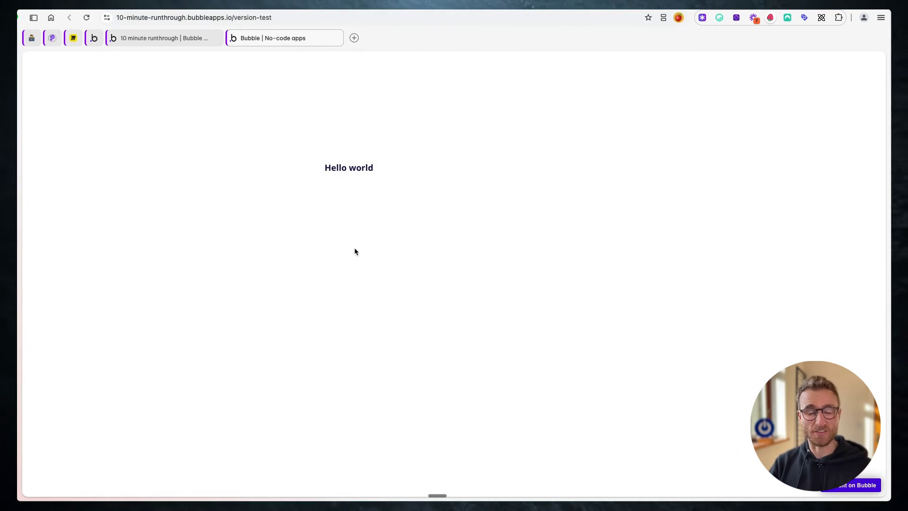
left_click_drag(285, 18, 116, 17)
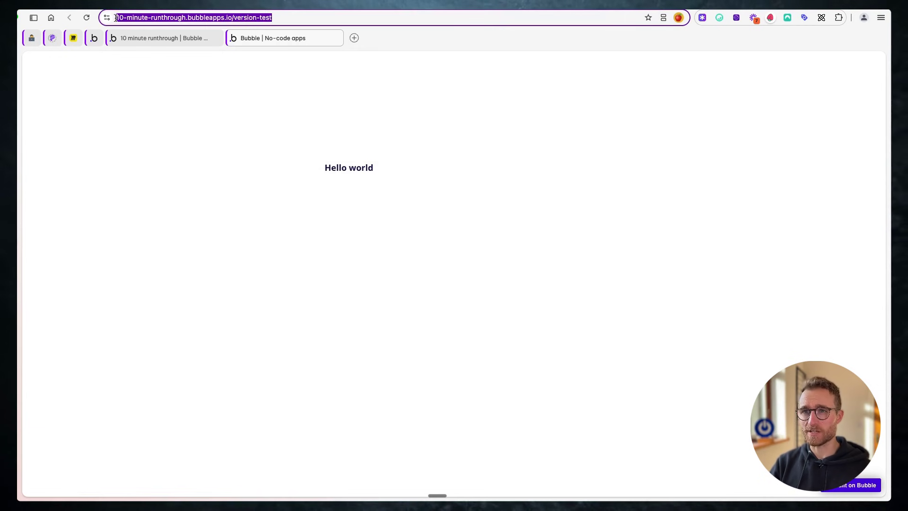
- Change the text element's content to "Hi mum" in the editor and check it in the page preview
left_click(160, 38)
type("Hi mum")
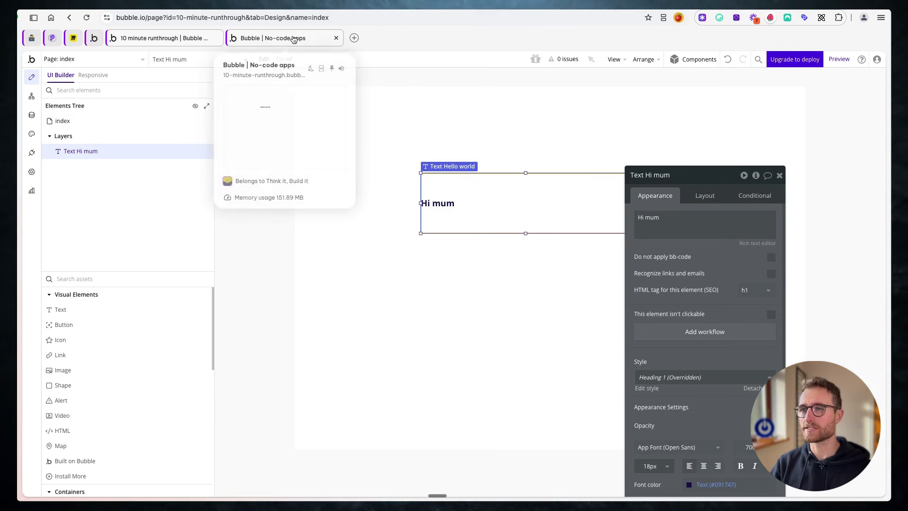
left_click(265, 38)
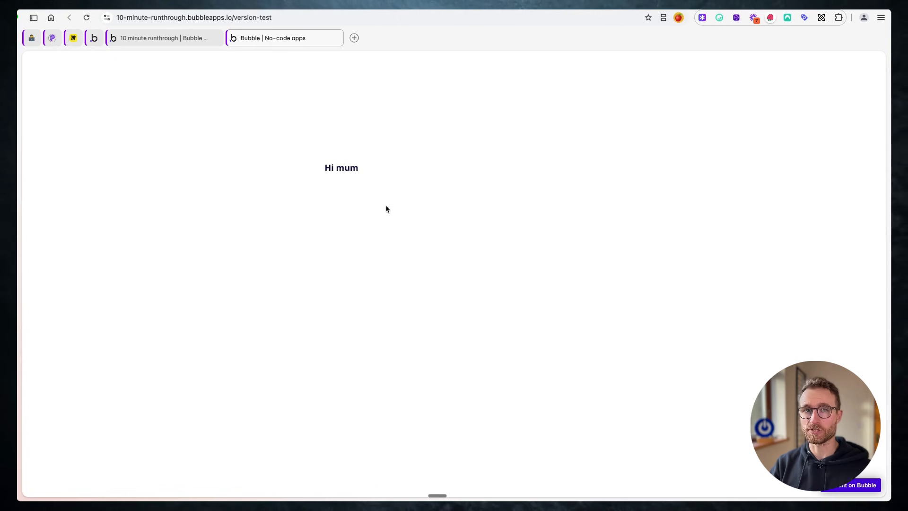
- Move the "Hi mum" text slightly up and left in the editor, and draw a button labelled "Confirm" below it
key("ctrl+shift+Tab")
left_click_drag(524, 211, 415, 241)
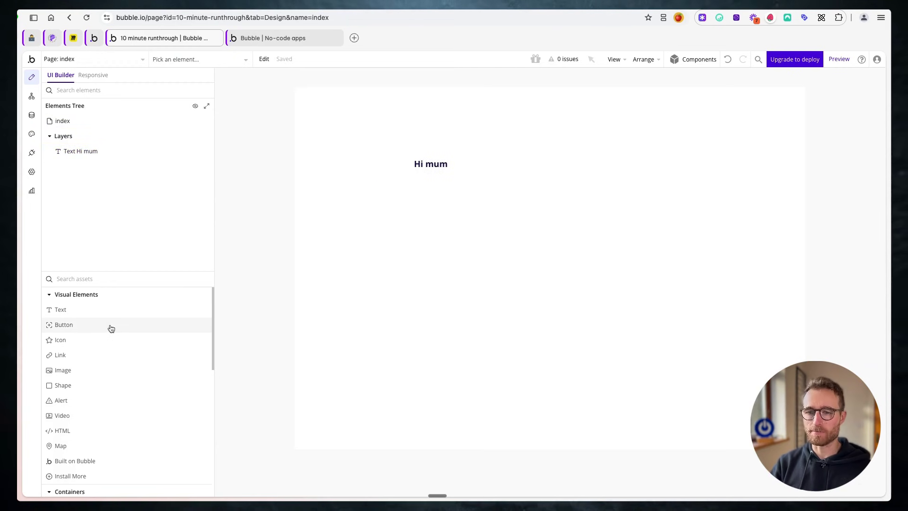
left_click(111, 327)
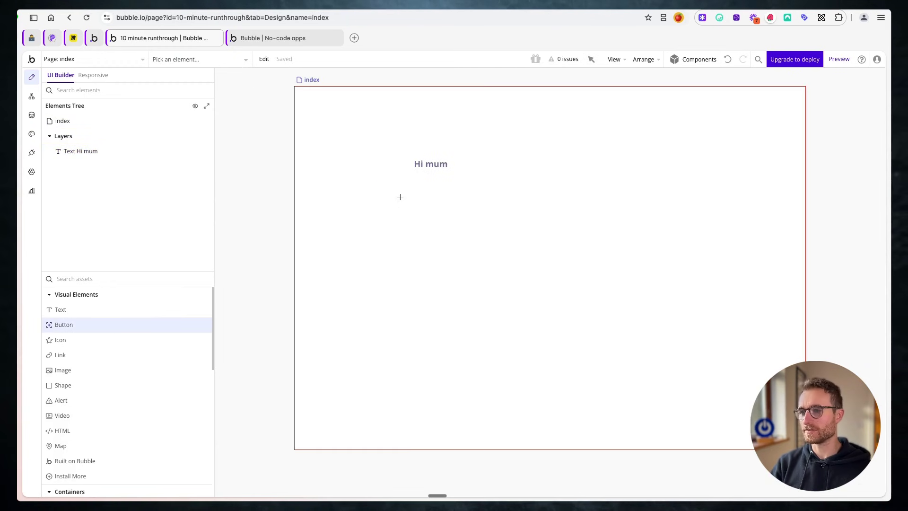
left_click_drag(406, 199, 540, 231)
type("Conf")
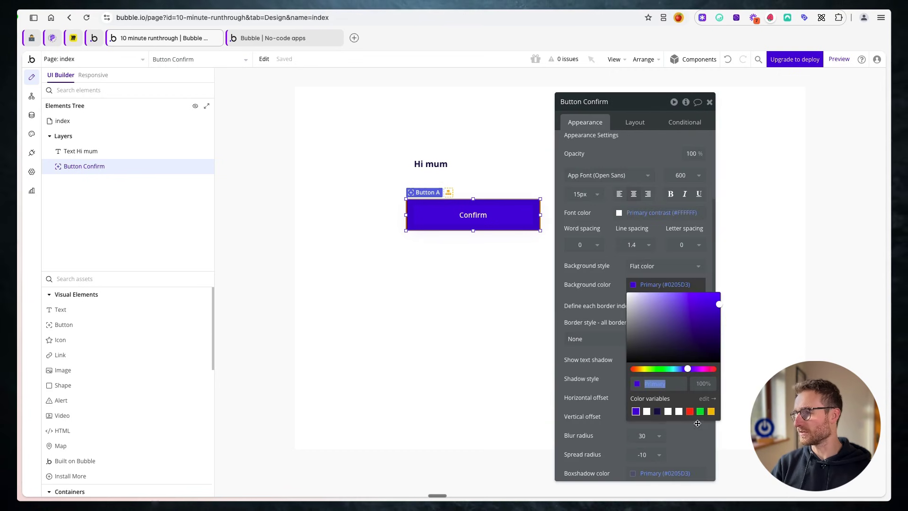
- Set the Confirm button's background color to green #137B1B and move the button further below the text
left_click(699, 411)
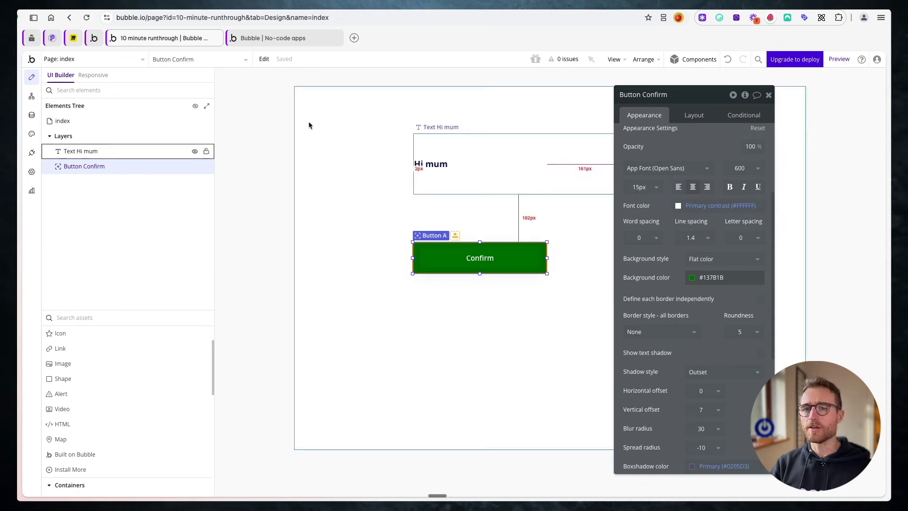
left_click(470, 190)
left_click(471, 251)
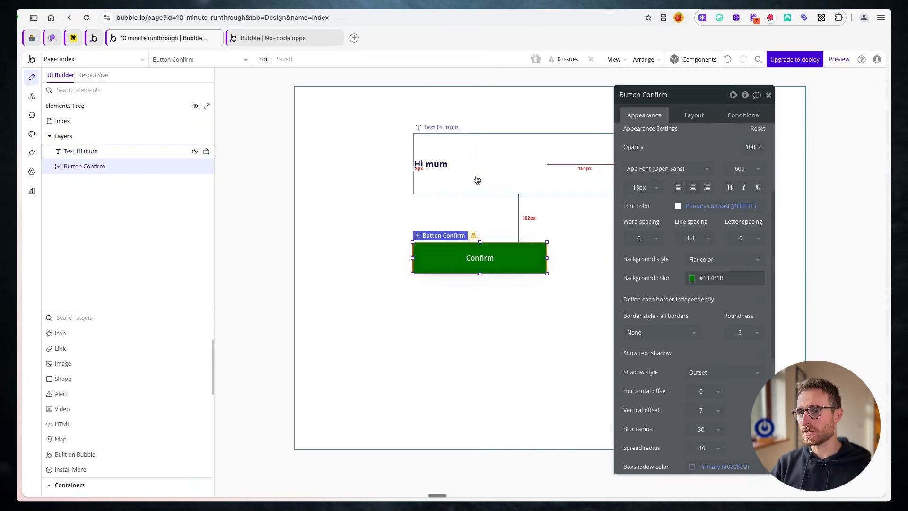
left_click(475, 178)
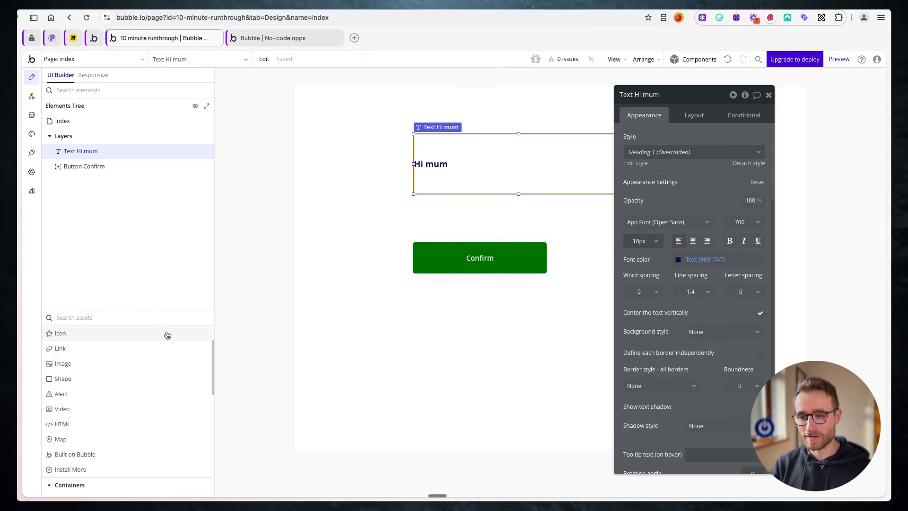
- Add a text input element between the "Hi mum" text and the Confirm button
scroll(142, 308, "down", 5)
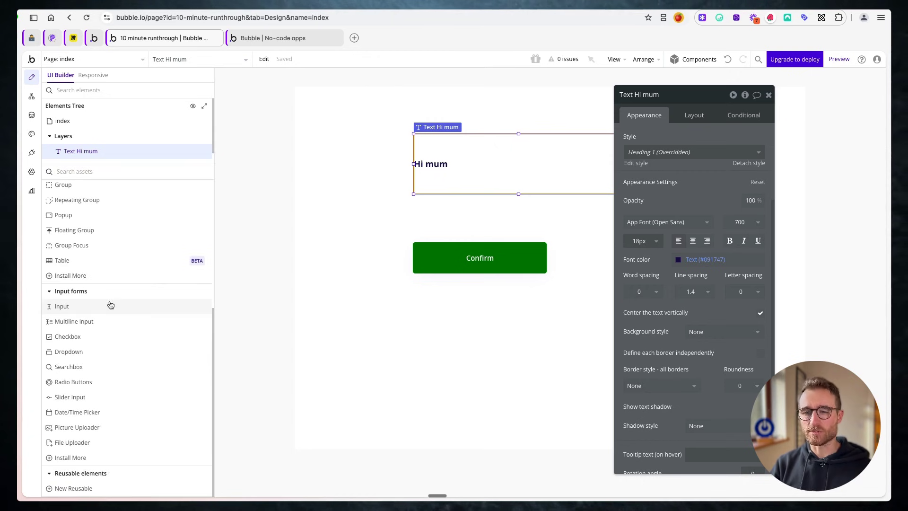
left_click(132, 310)
left_click_drag(410, 191, 595, 219)
left_click_drag(500, 202, 505, 208)
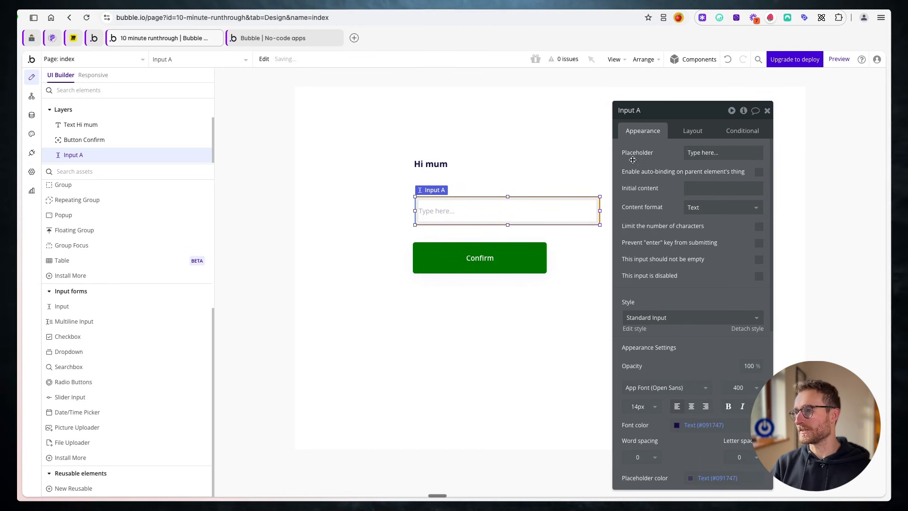
left_click(707, 152)
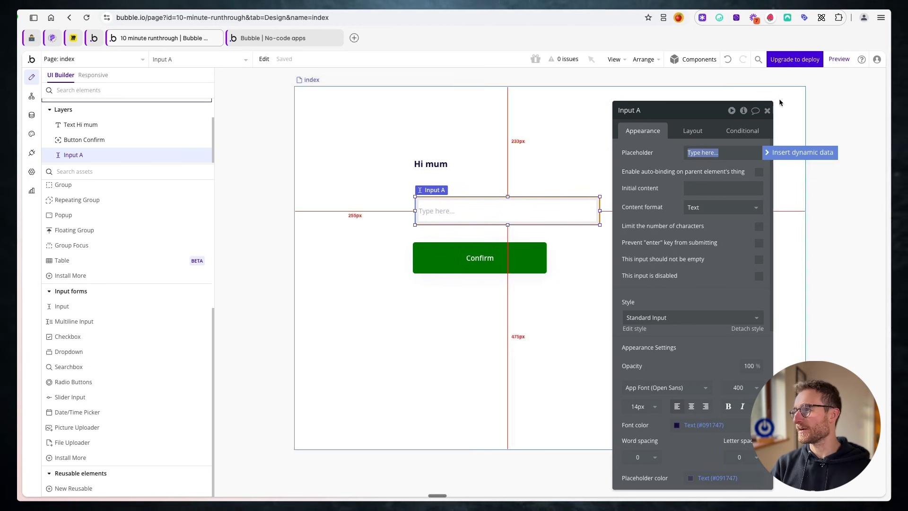
- Preview the page and test the input field by entering random sample characters
left_click(838, 60)
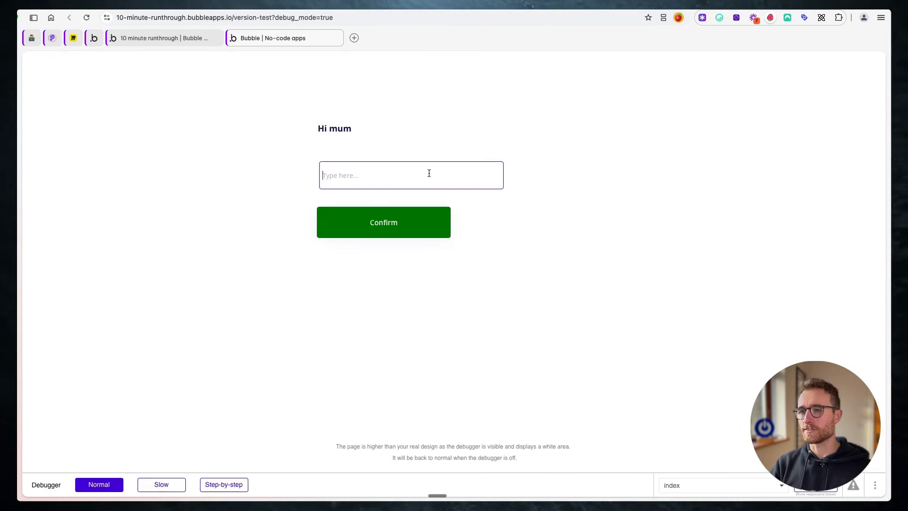
type("sda")
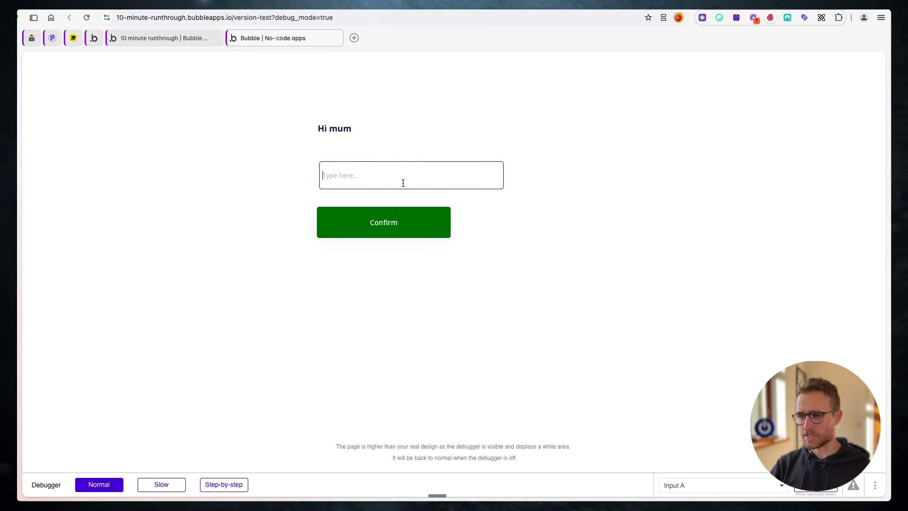
type("asdasdead")
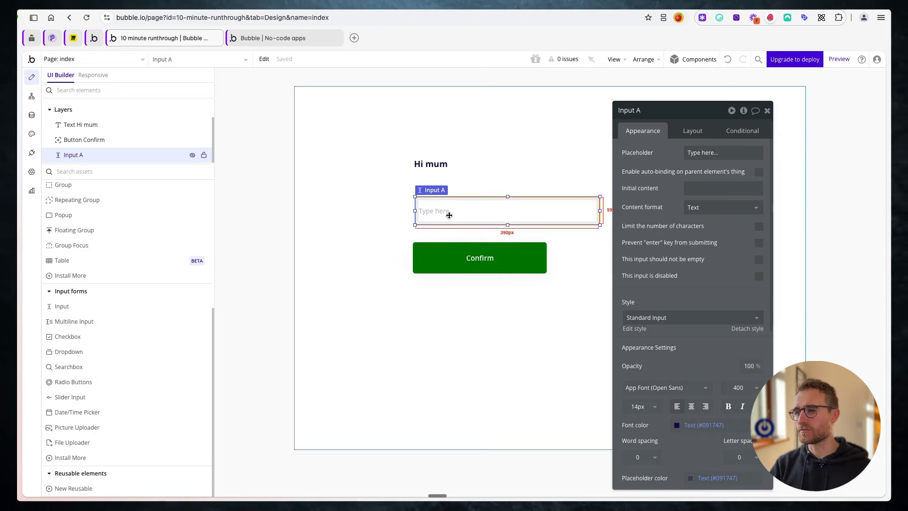
- Align the input with the Confirm button's left edge and replace the "Hi mum" text with dynamic data showing Input A's value
left_click_drag(449, 216, 439, 211)
left_click(437, 165)
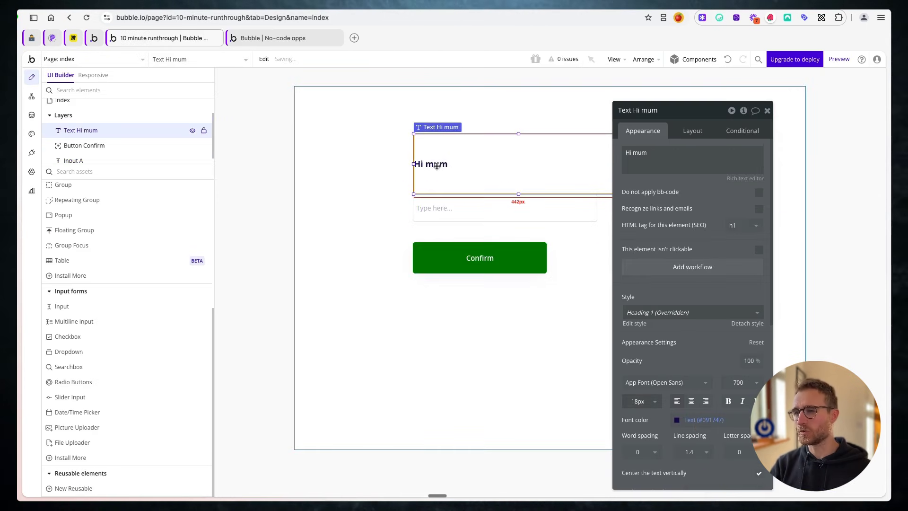
left_click(644, 167)
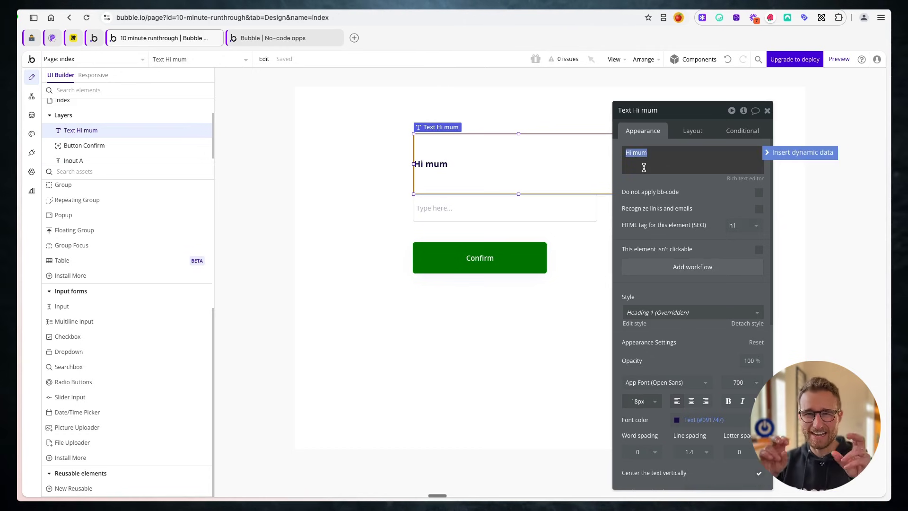
left_click(808, 157)
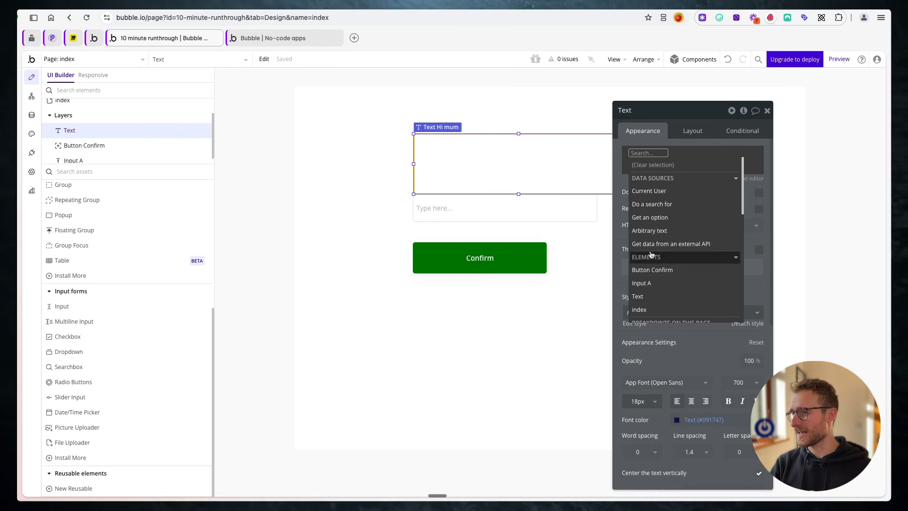
left_click(654, 284)
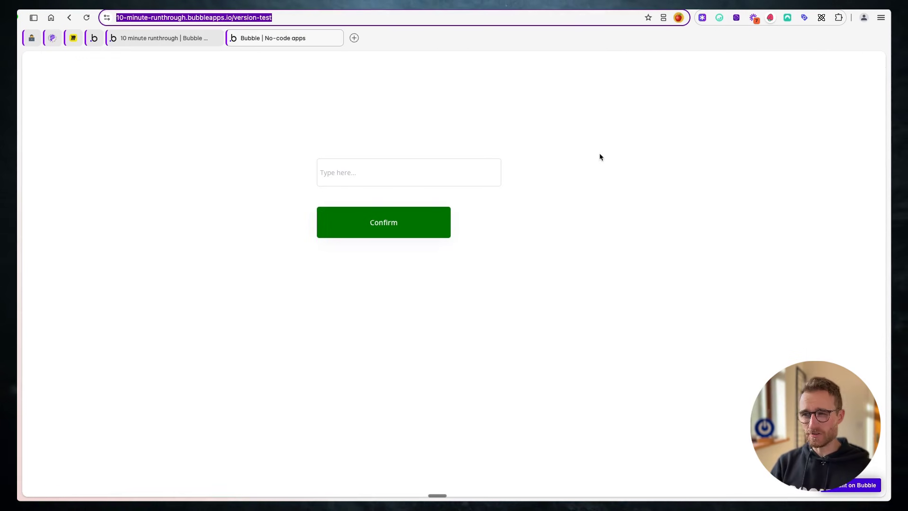
- Test the dynamic text in the page preview by entering "hi dad" in the input field
left_click(480, 172)
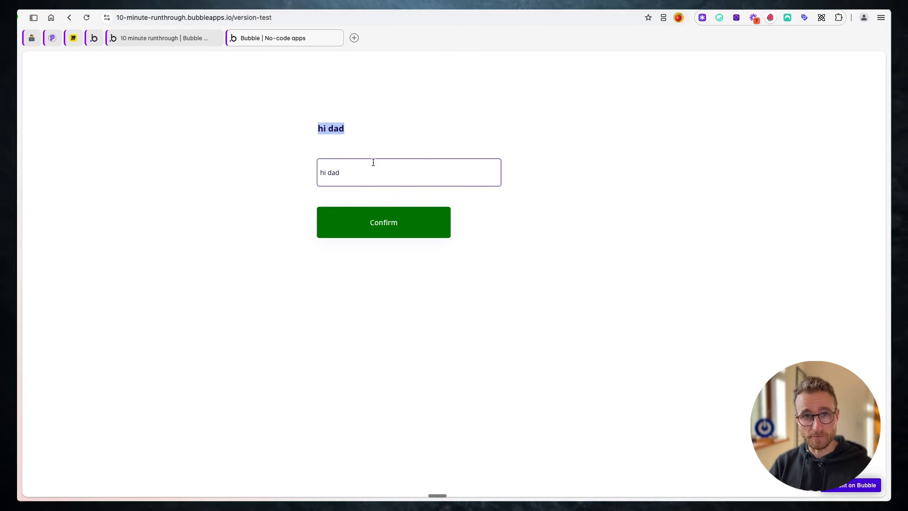
left_click(361, 179)
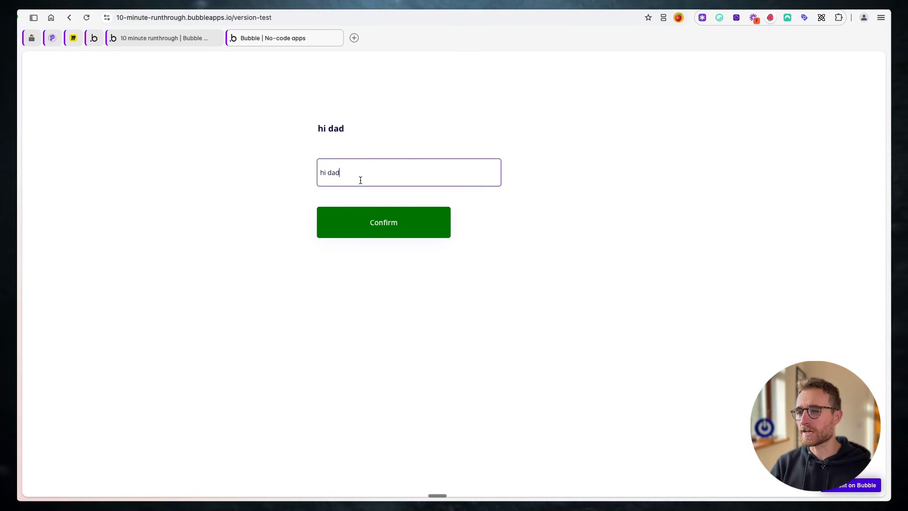
key("super+a")
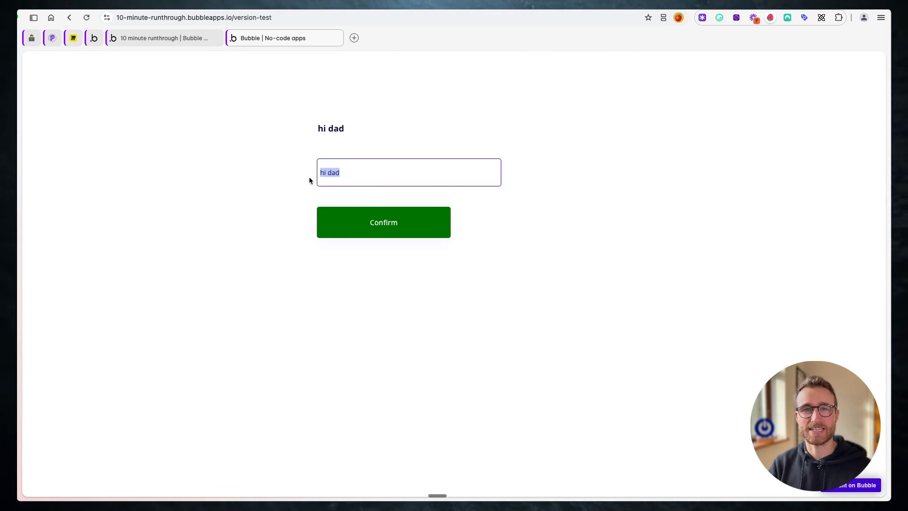
- Return to the editor and replace the heading's dynamic Input A's value expression with the text "Create a task"
key("ctrl+shift+Tab")
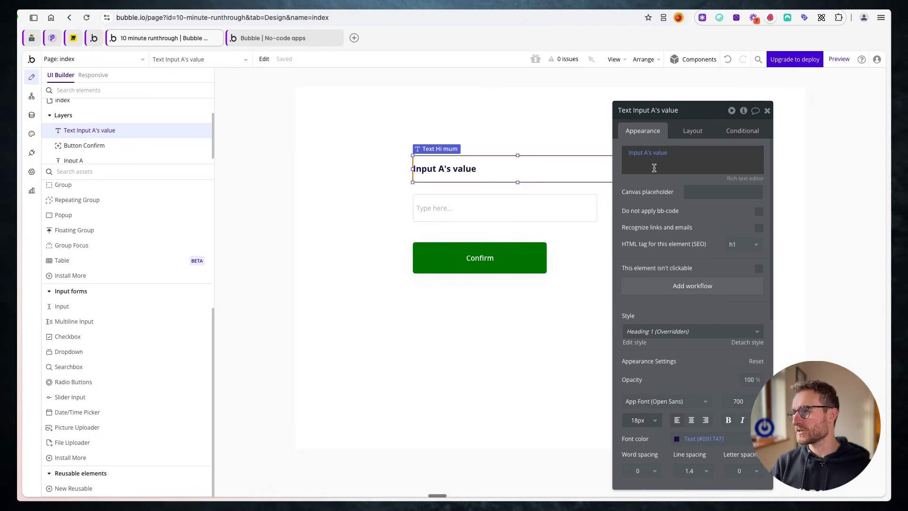
right_click(654, 168)
left_click(711, 197)
left_click(682, 162)
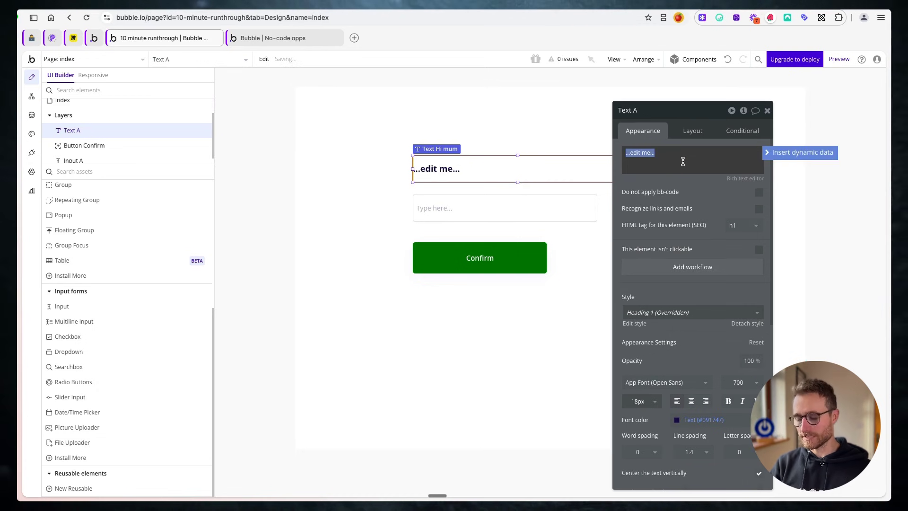
type("Create a task")
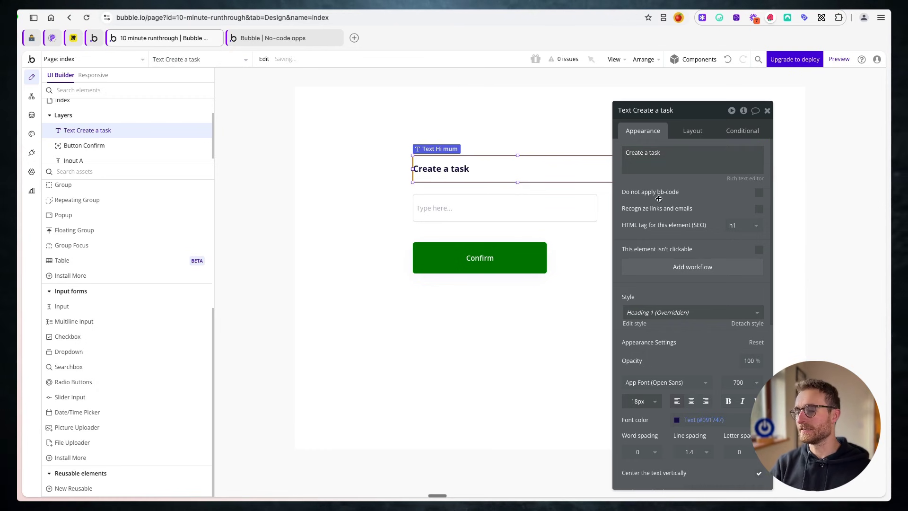
- Set Input A's placeholder to "Task name" and move the input slightly higher above the Confirm button
left_click(505, 208)
left_click(722, 154)
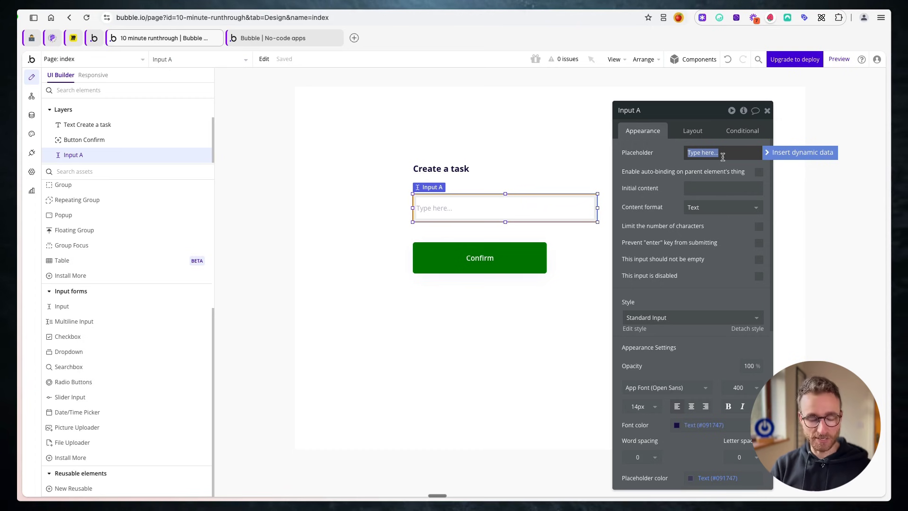
type("Task name")
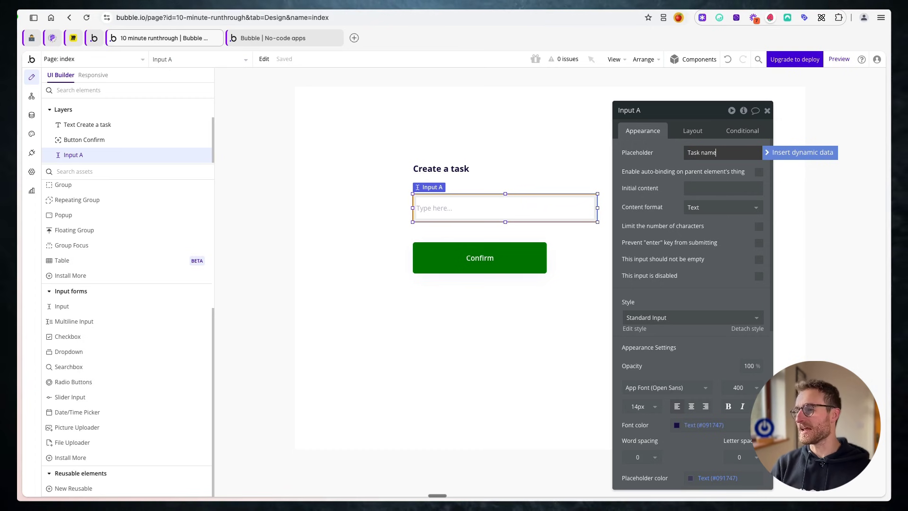
left_click(656, 200)
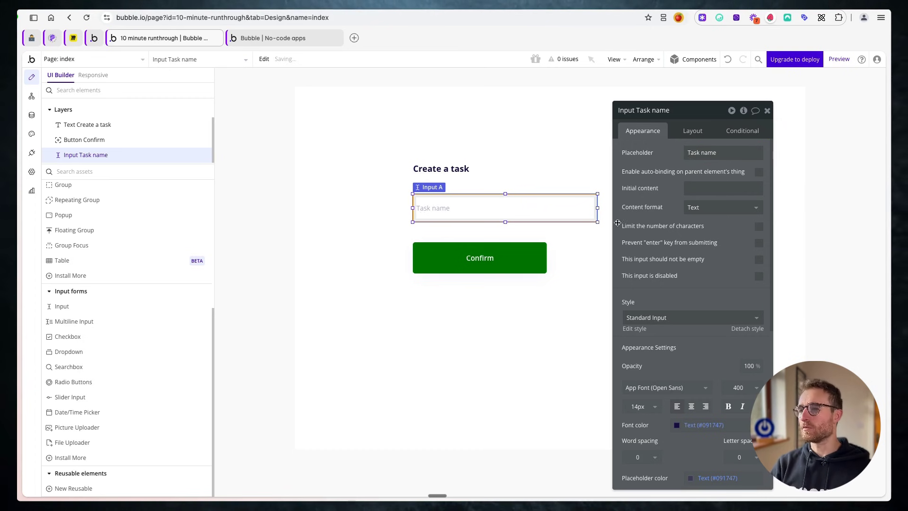
left_click(478, 256)
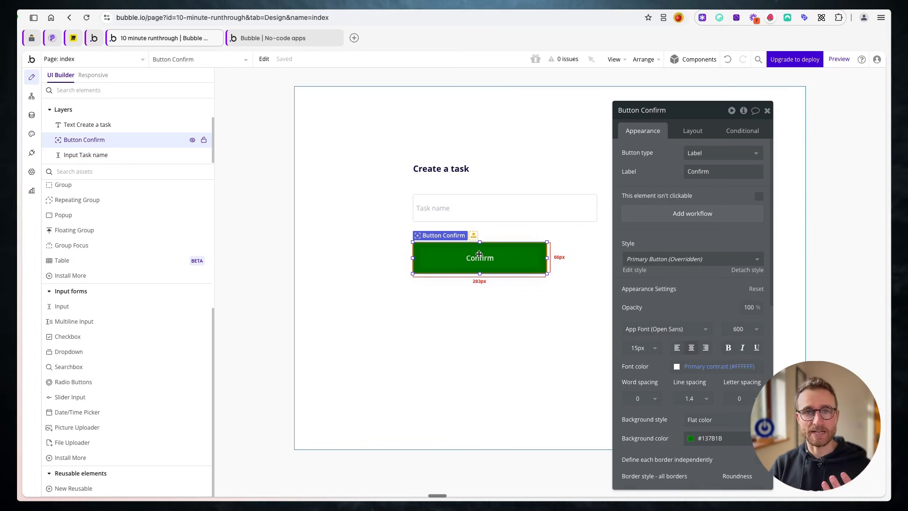
left_click_drag(479, 251, 484, 257)
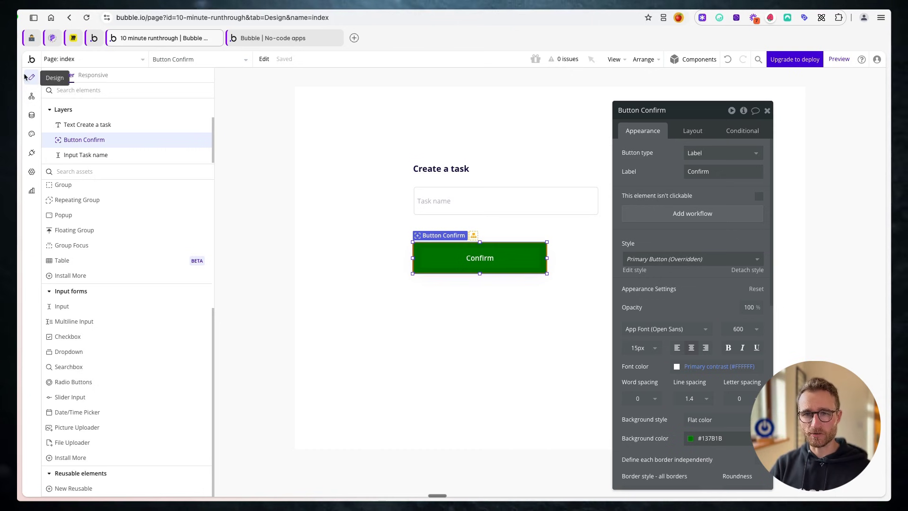
- Switch the workflow editor to its beta design and create a workflow triggered when Button Confirm is clicked
left_click(32, 97)
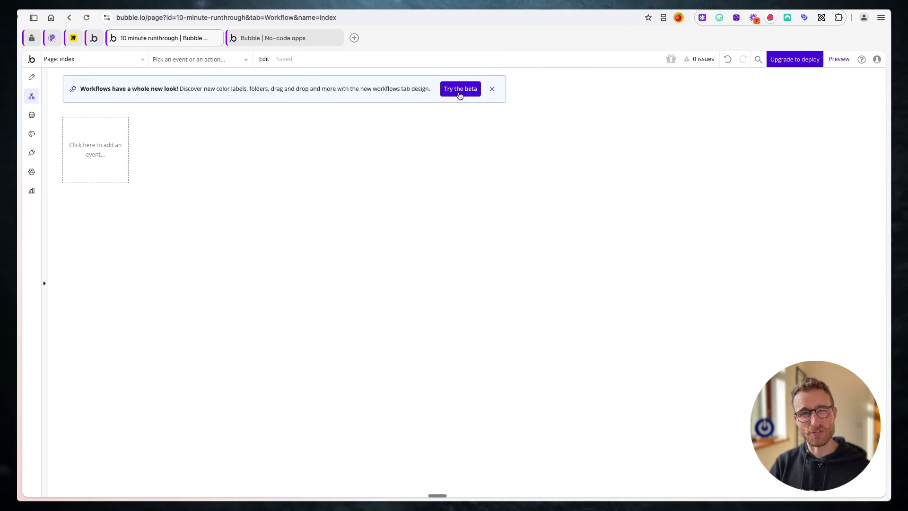
left_click(459, 89)
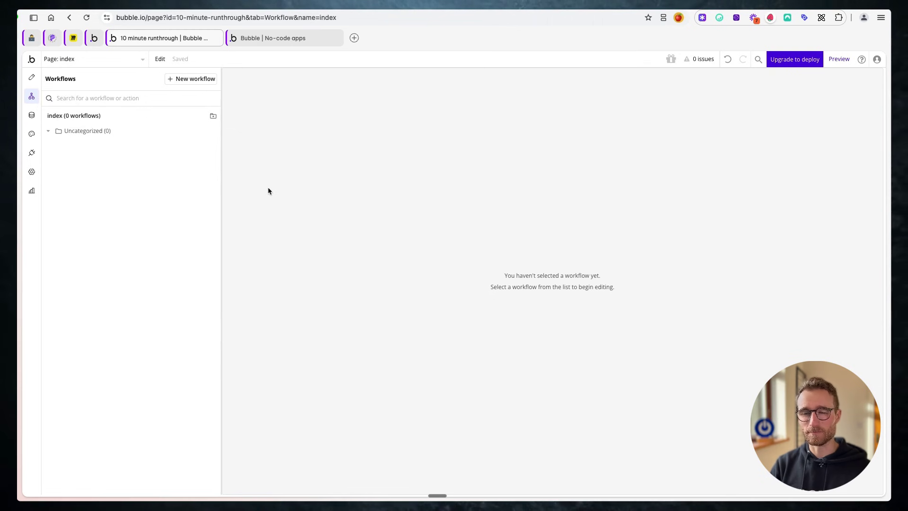
left_click(200, 87)
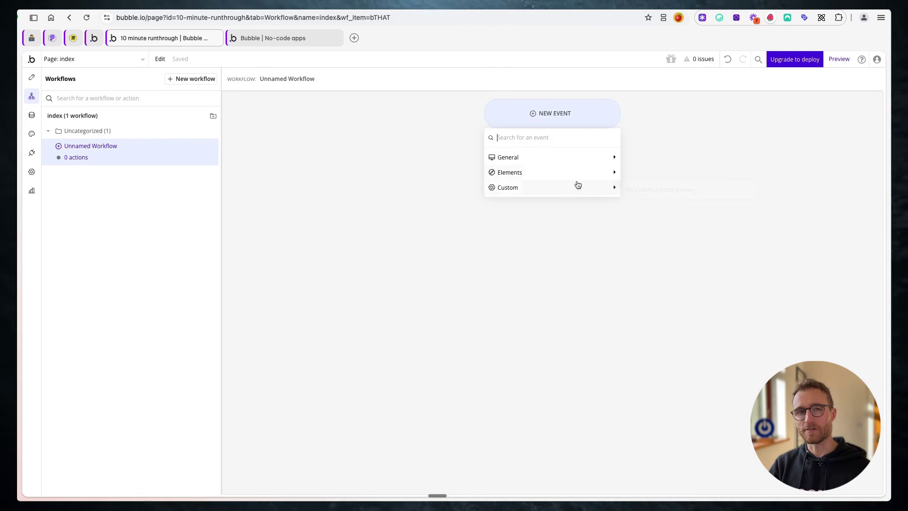
mouse_move(573, 170)
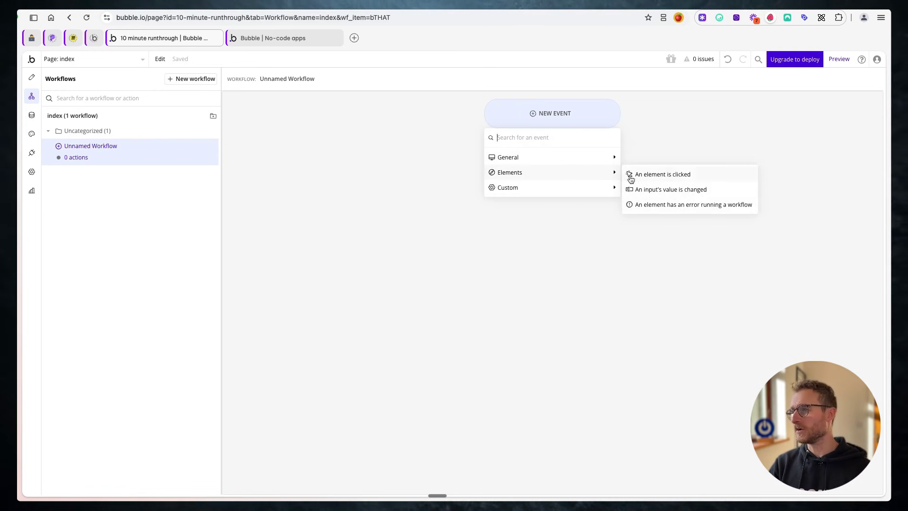
left_click(671, 177)
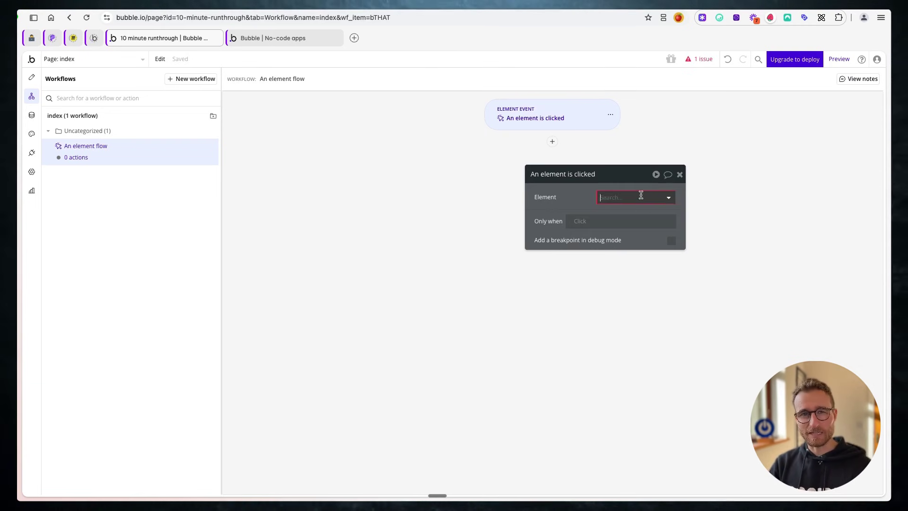
left_click(641, 198)
mouse_move(629, 227)
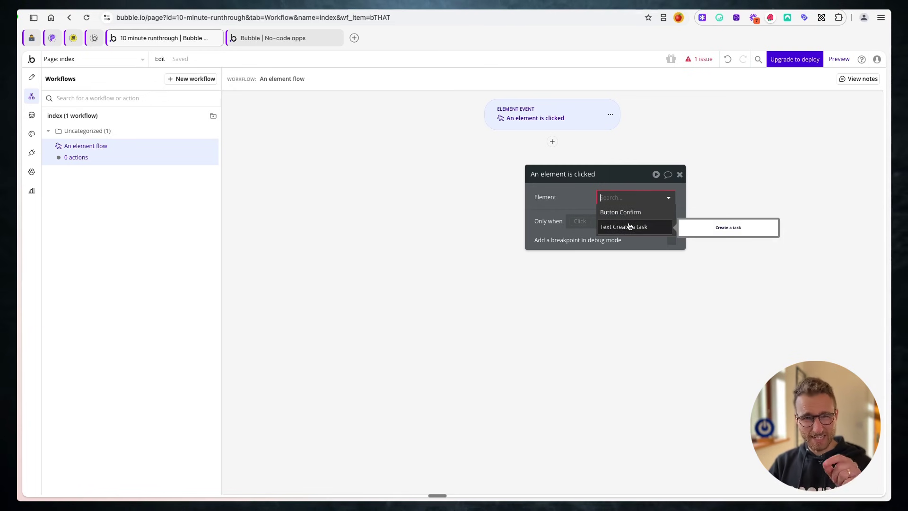
left_click(621, 211)
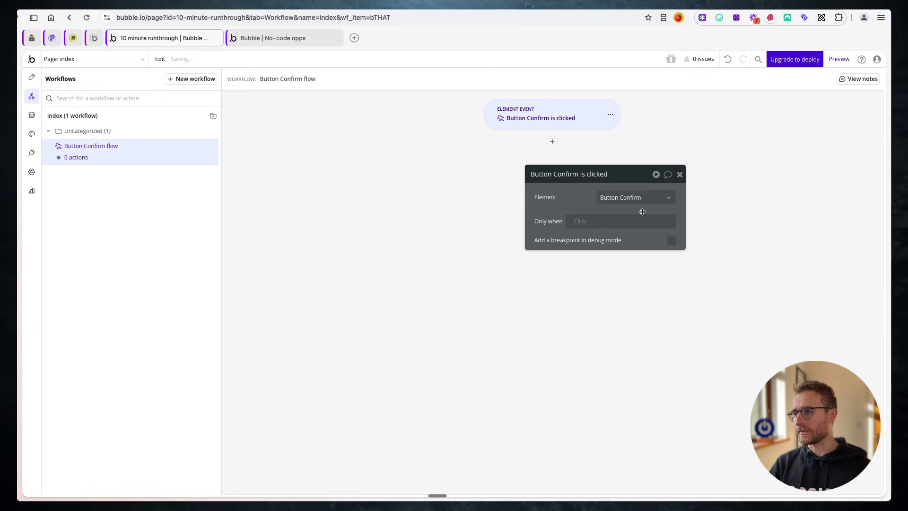
left_click_drag(564, 176, 517, 176)
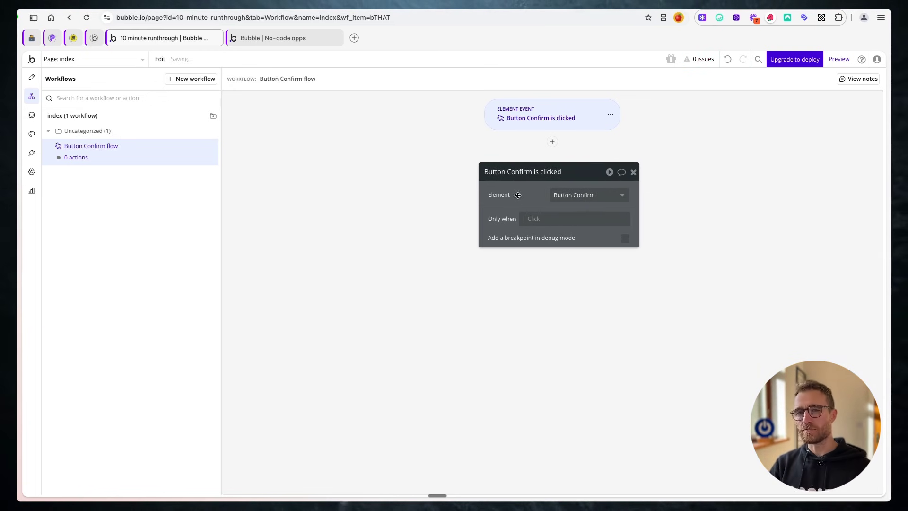
- Add a Hide an element action targeting Input Task name to the Button Confirm workflow
left_click(552, 142)
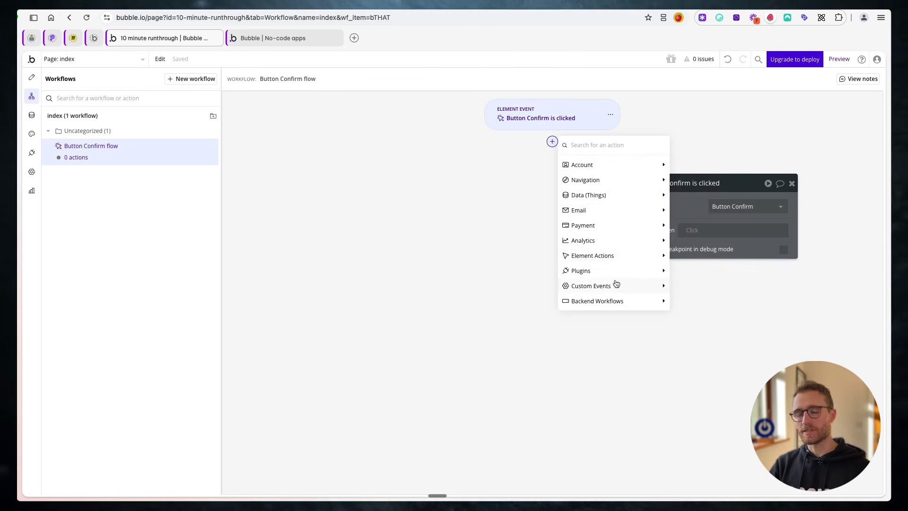
mouse_move(624, 199)
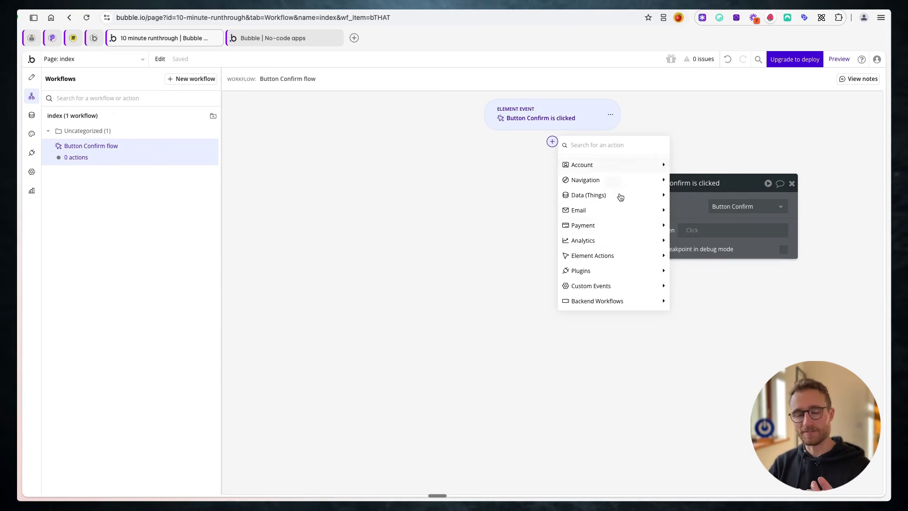
mouse_move(638, 260)
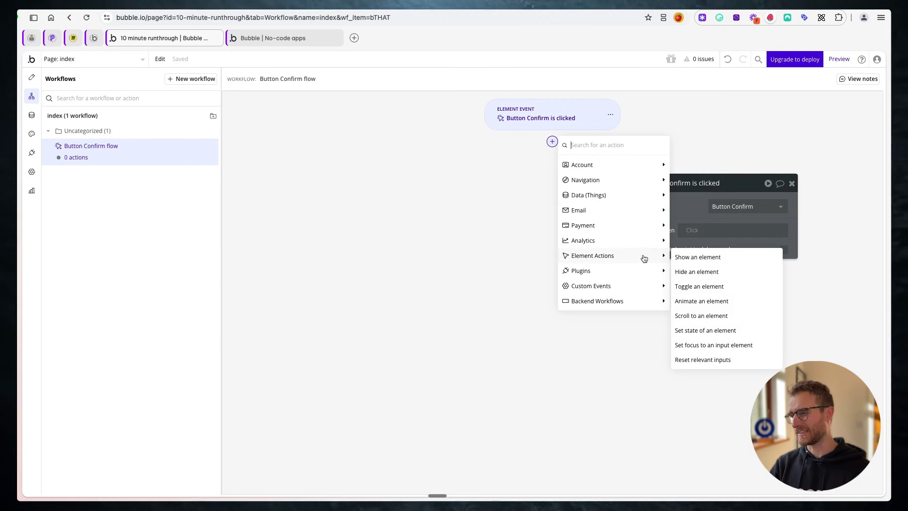
left_click(707, 272)
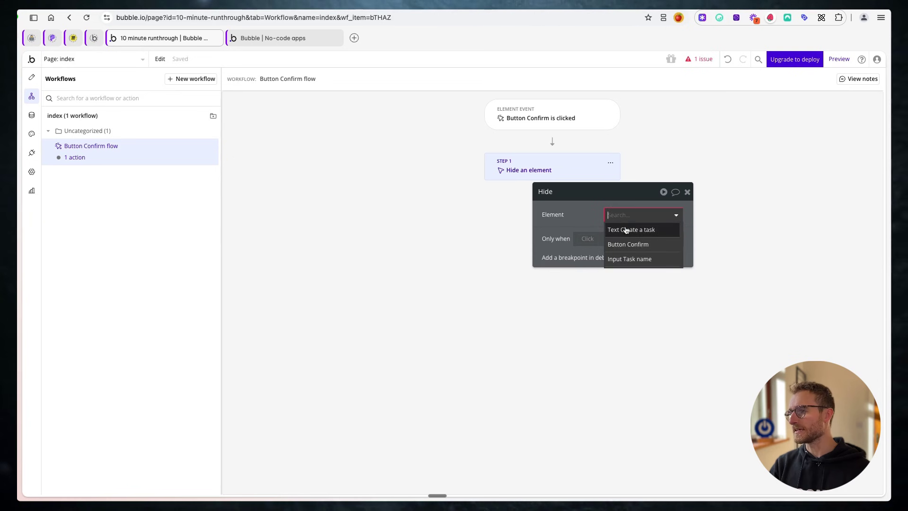
left_click(628, 261)
left_click_drag(590, 220, 522, 255)
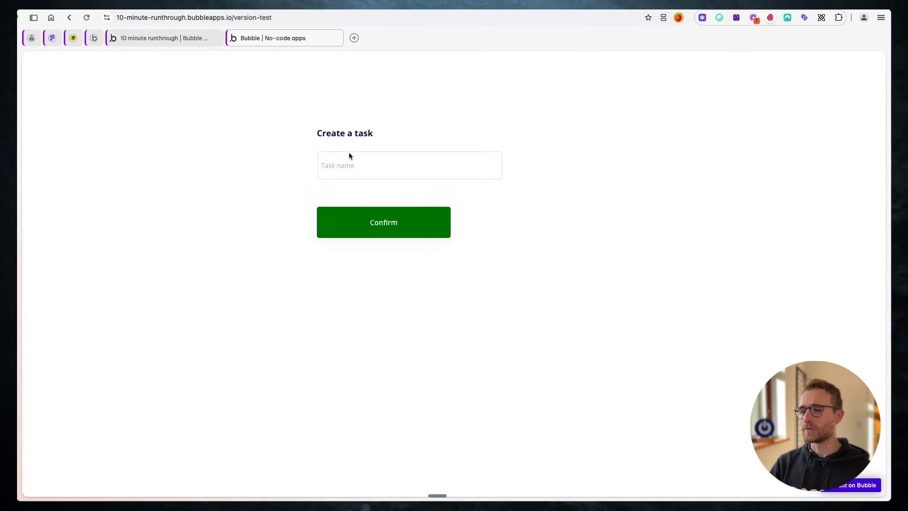
- Test the Confirm button in the page preview and delete the Hide Input Task name action from its workflow
left_click(383, 221)
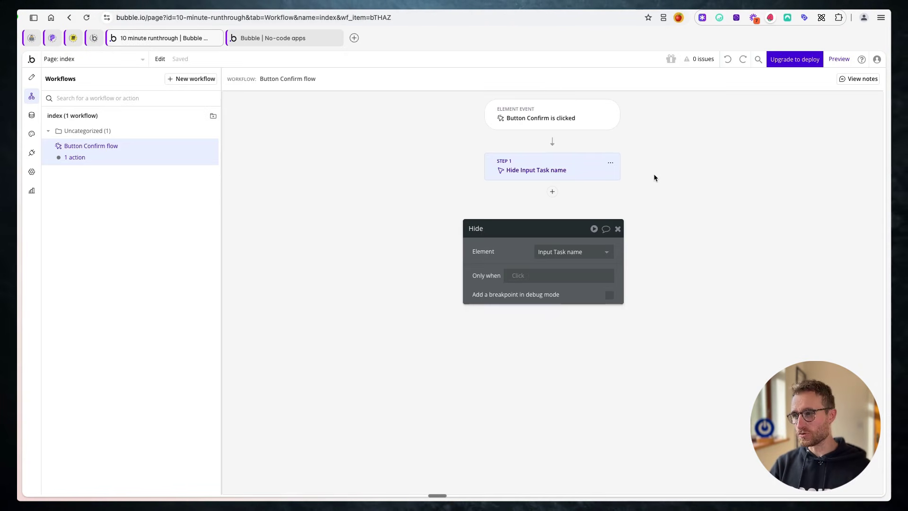
left_click(610, 162)
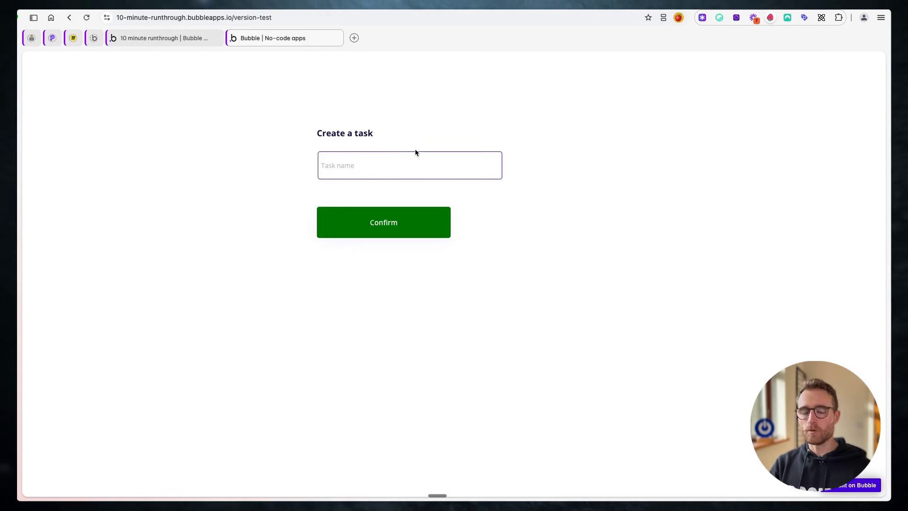
- Enter random sample characters in the preview's Task name input and clear them again
type("adasdasdsad")
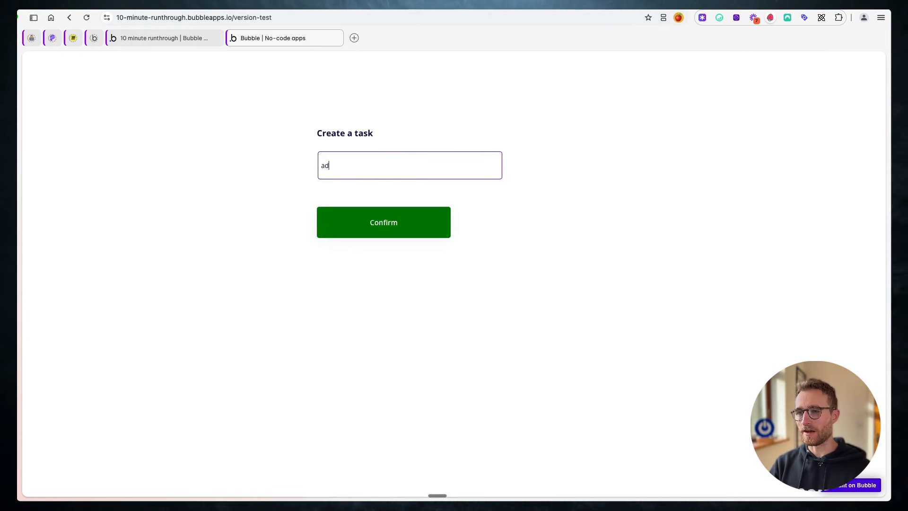
double_click(405, 163)
key("BackSpace")
left_click(400, 128)
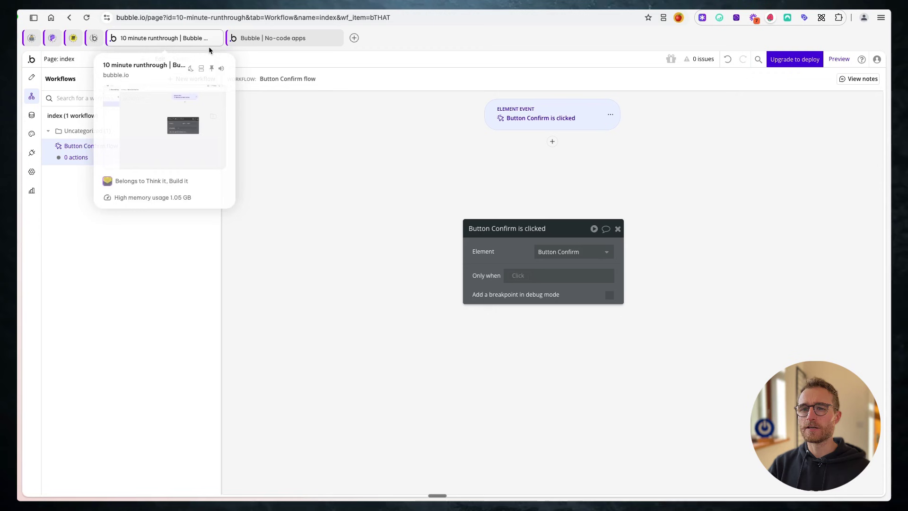
- Open the app's database settings and create a new data type named "Task"
left_click(32, 116)
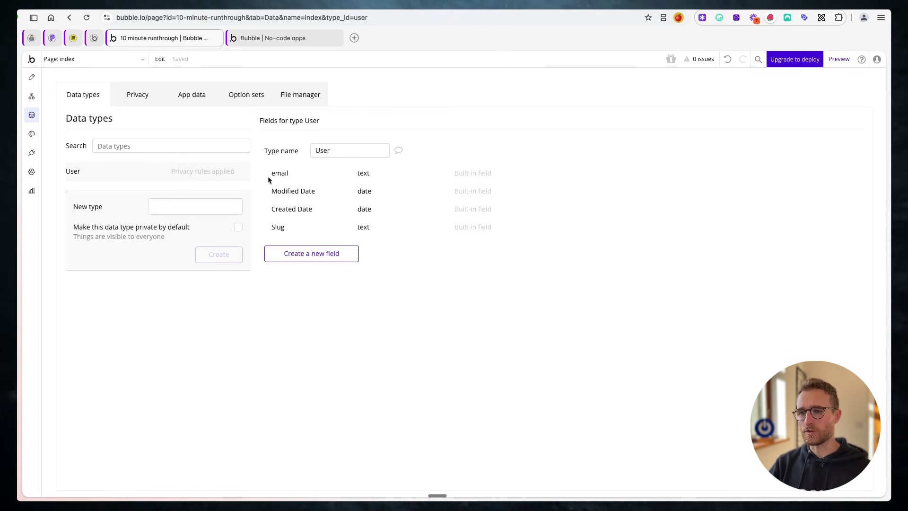
left_click(189, 208)
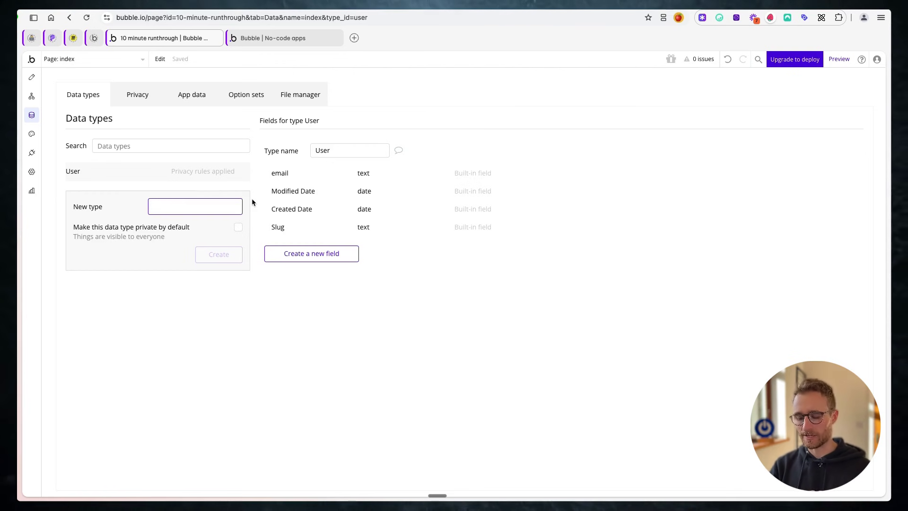
type("Task")
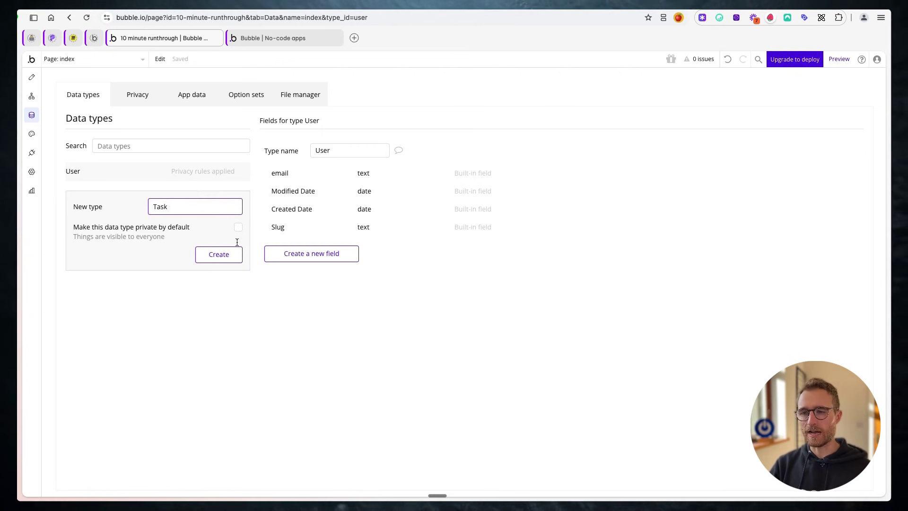
left_click(221, 255)
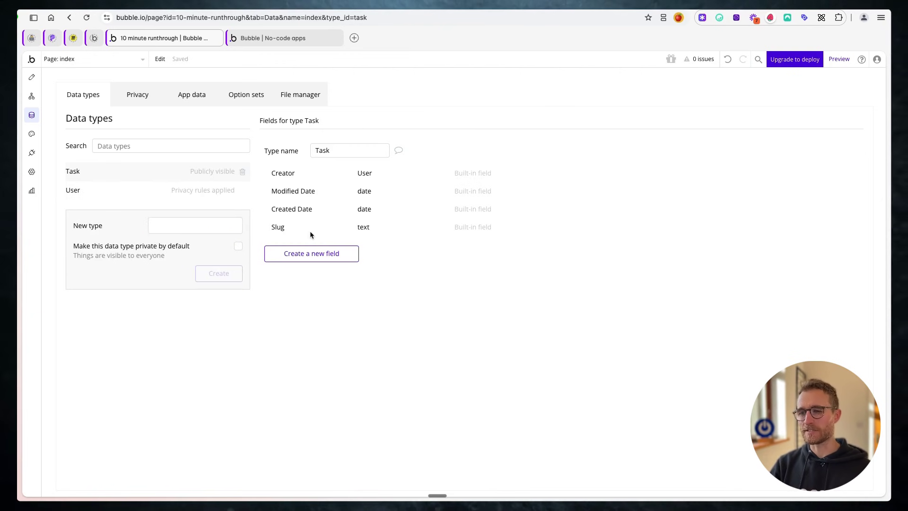
- Add a field named "title" of type text to the Task data type
left_click(327, 257)
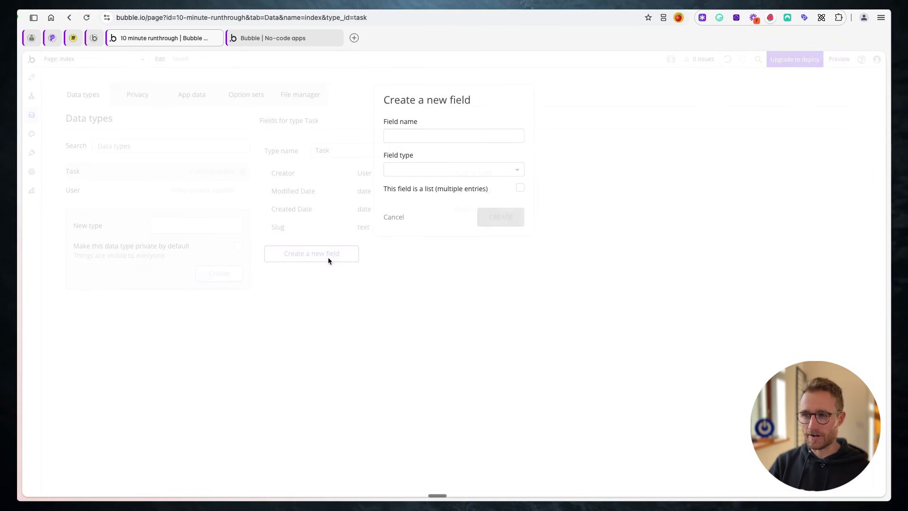
left_click(478, 133)
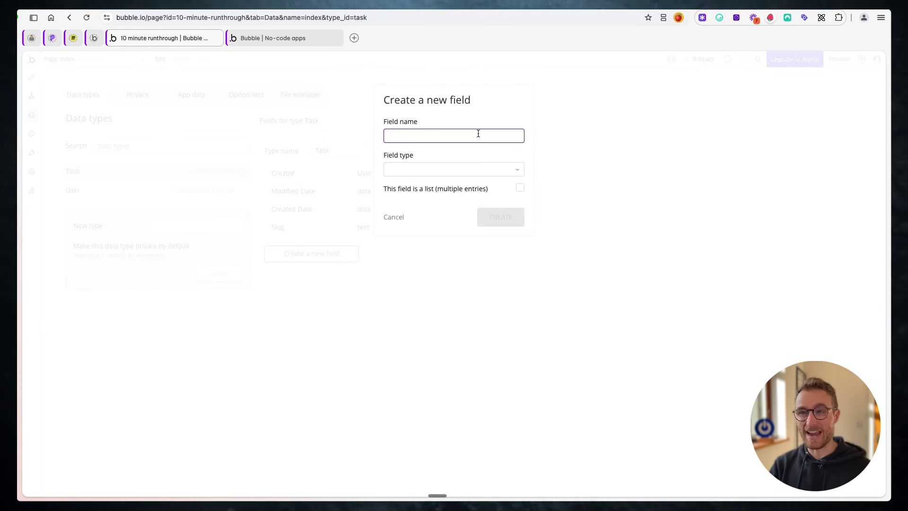
type("title")
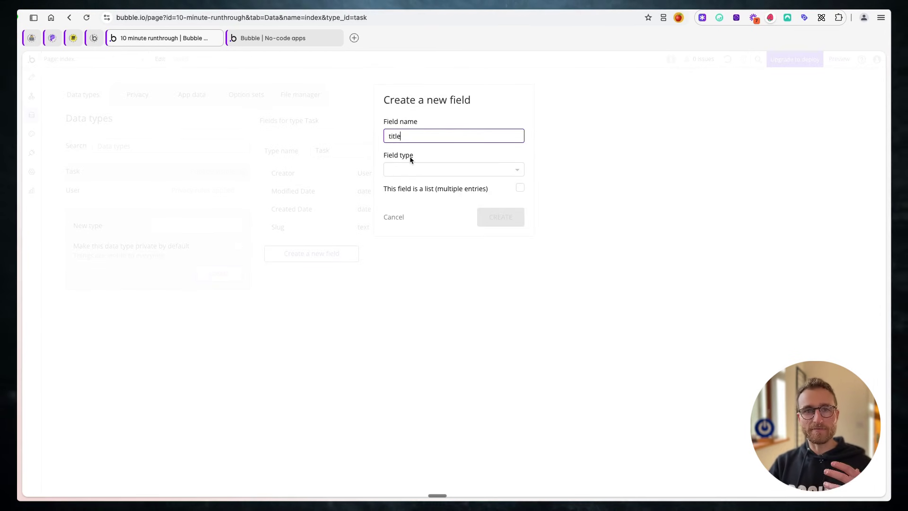
left_click(418, 169)
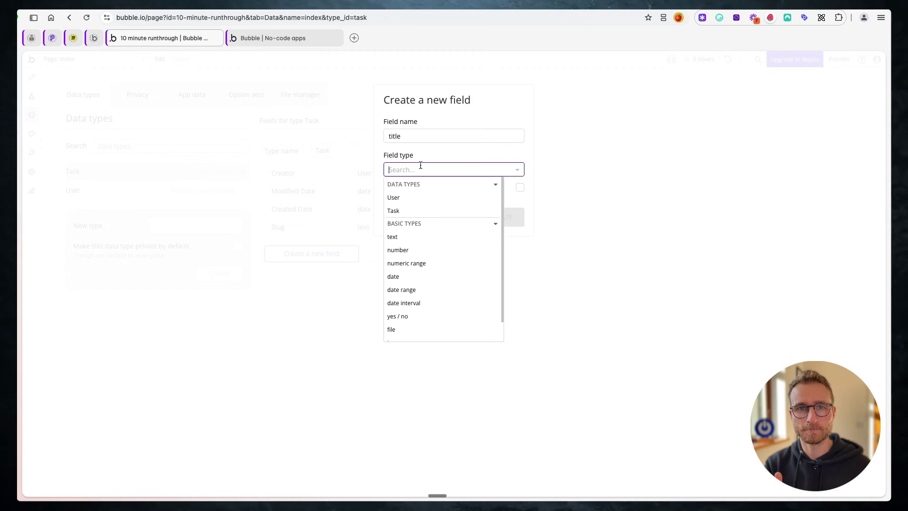
left_click(426, 237)
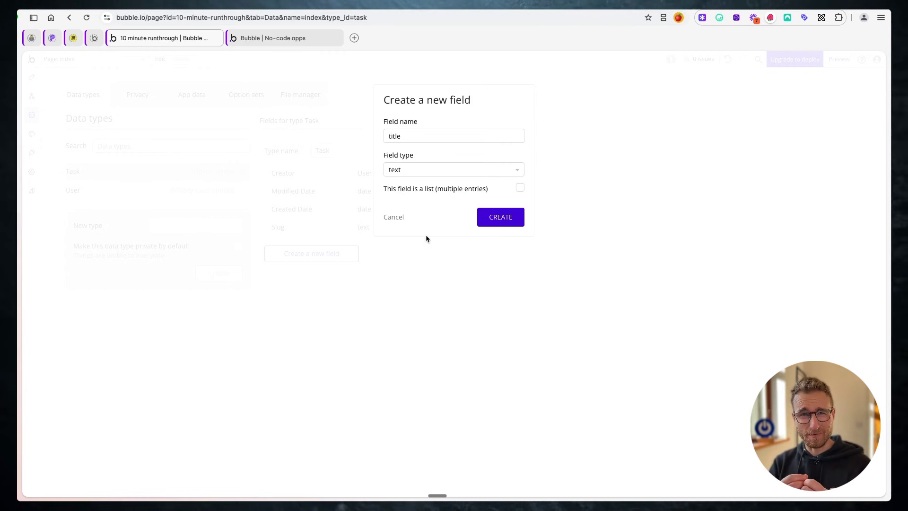
left_click(500, 215)
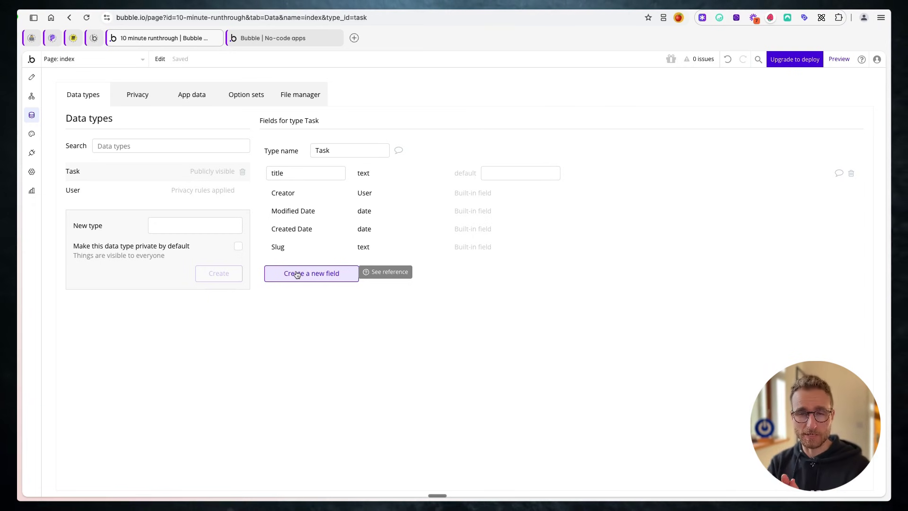
- Add a field named "is complete?" of type yes / no to the Task data type
left_click(297, 275)
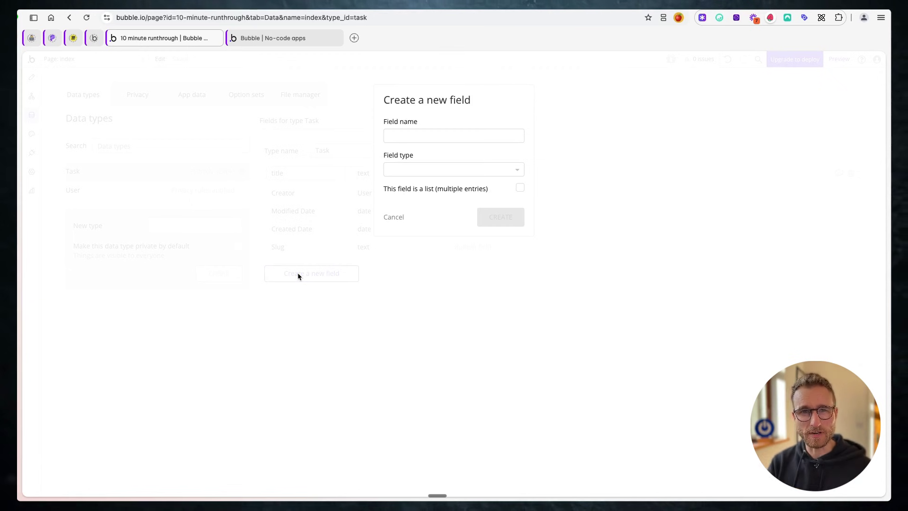
left_click(415, 138)
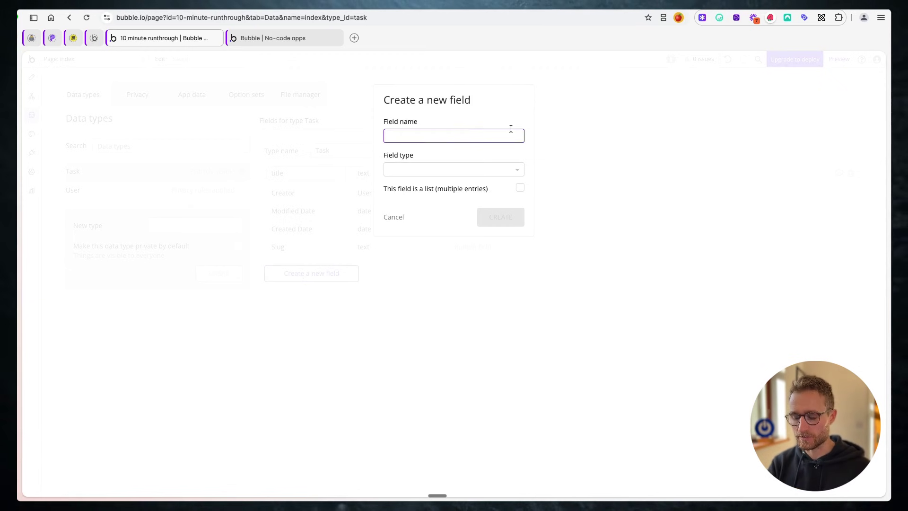
type("is complete")
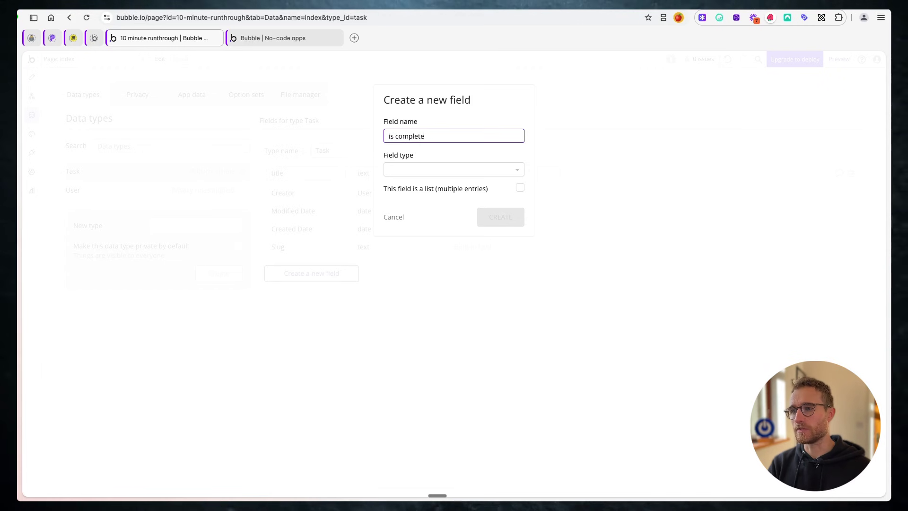
type("?")
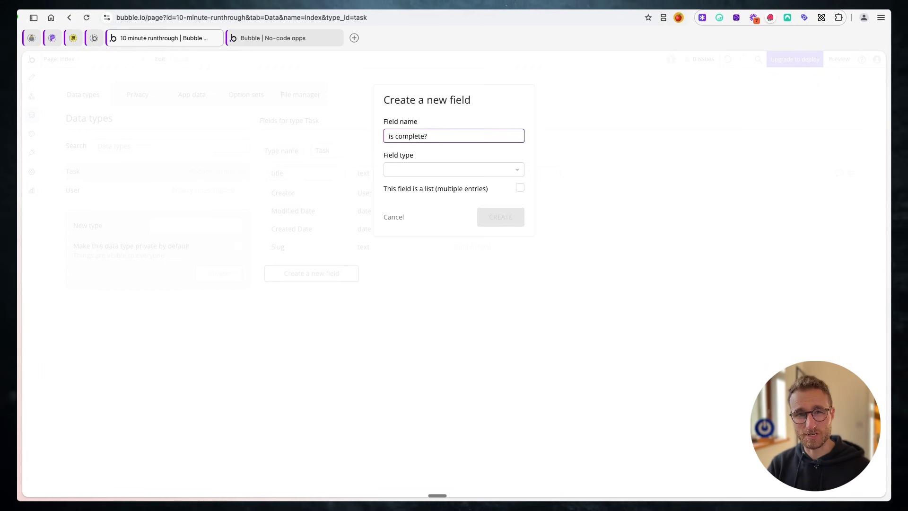
left_click(471, 169)
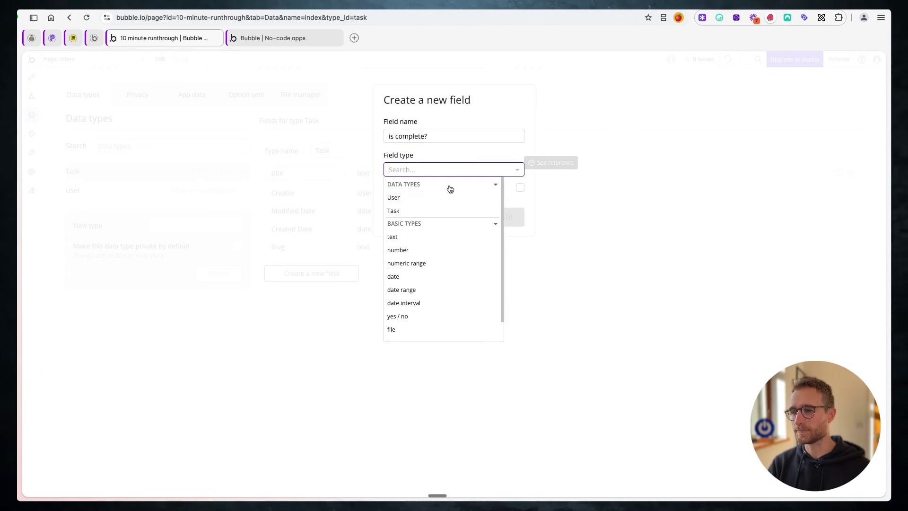
left_click(426, 318)
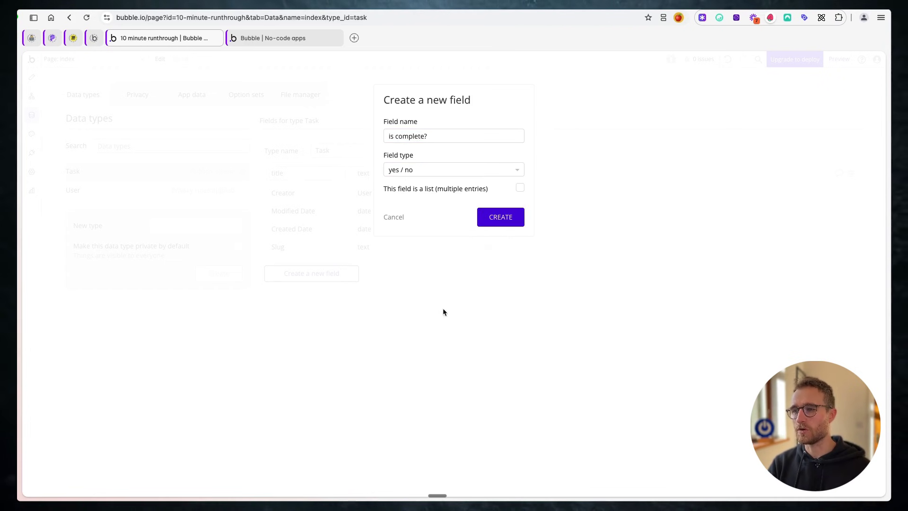
left_click(487, 216)
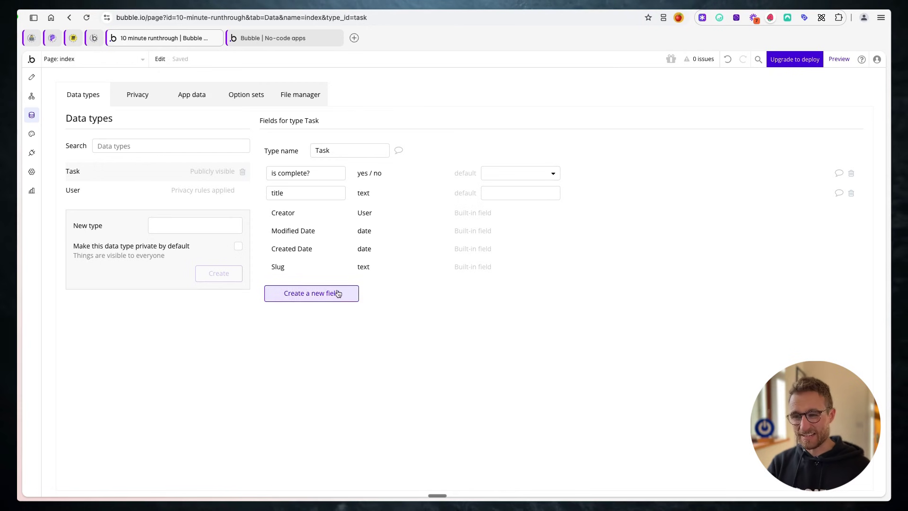
- Add a field named "due date" of type date to the Task data type
left_click(336, 296)
left_click(422, 135)
type("due")
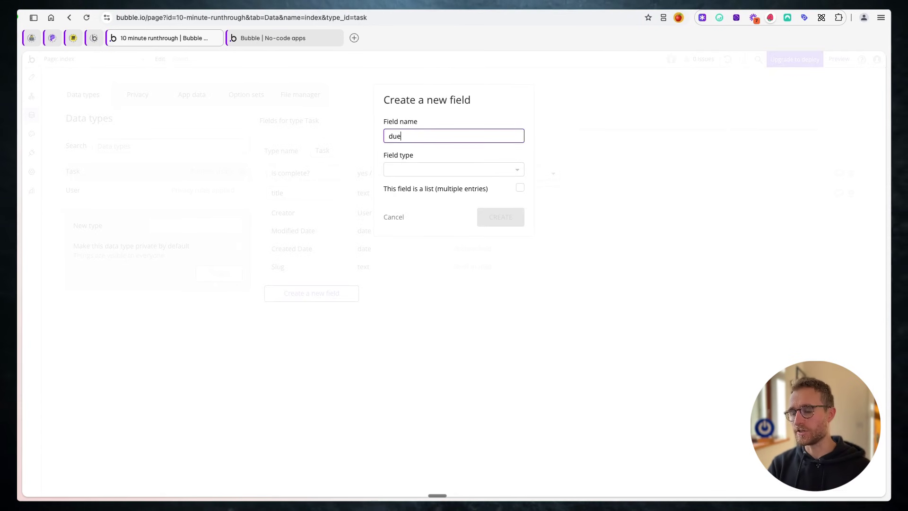
type(" date")
left_click(425, 169)
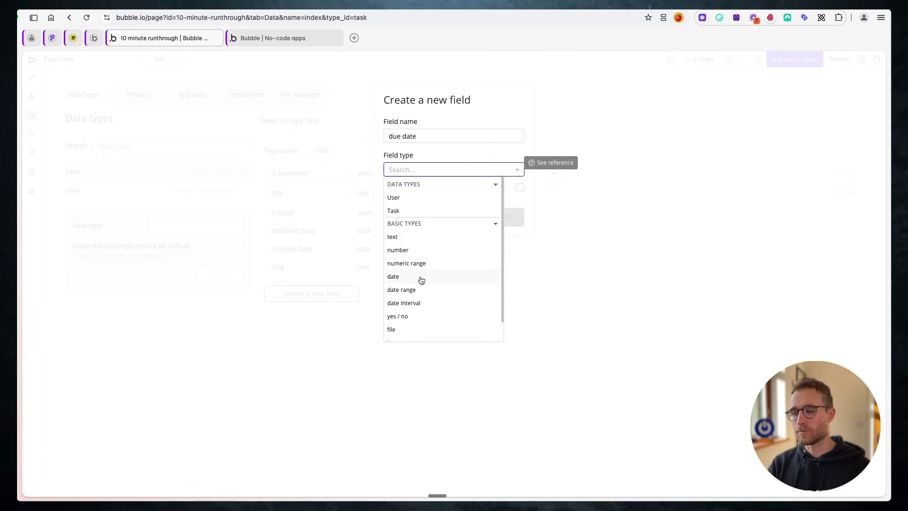
left_click(436, 280)
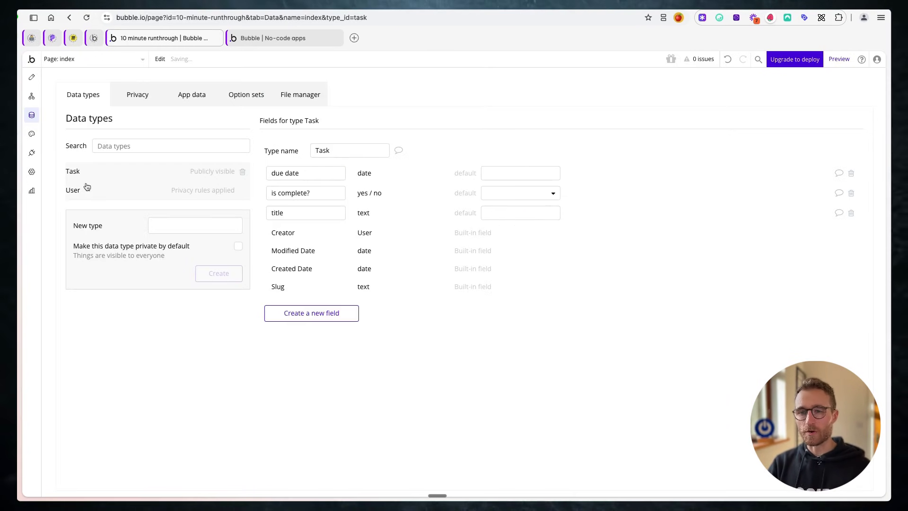
- Start a new field named "age" on the User data type and open its field type choices
left_click(114, 192)
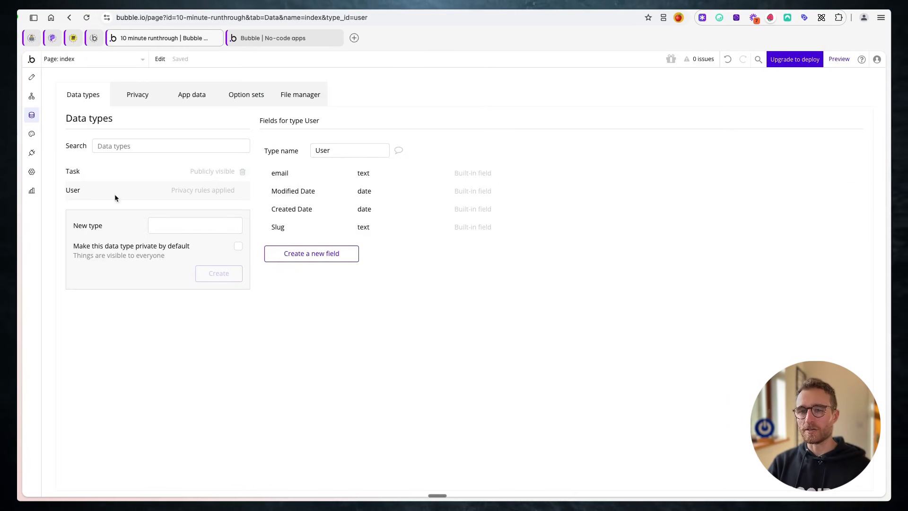
left_click(315, 254)
type("age")
left_click(421, 170)
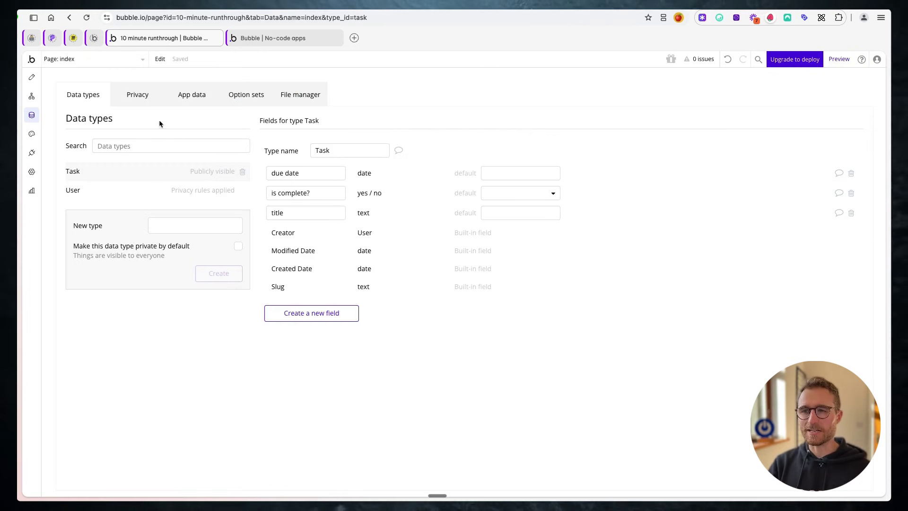
- Create a Task entry in the app data titled "Walk the dog", with is complete? set to no and due date 12/12/2024 11:11 am
left_click(204, 96)
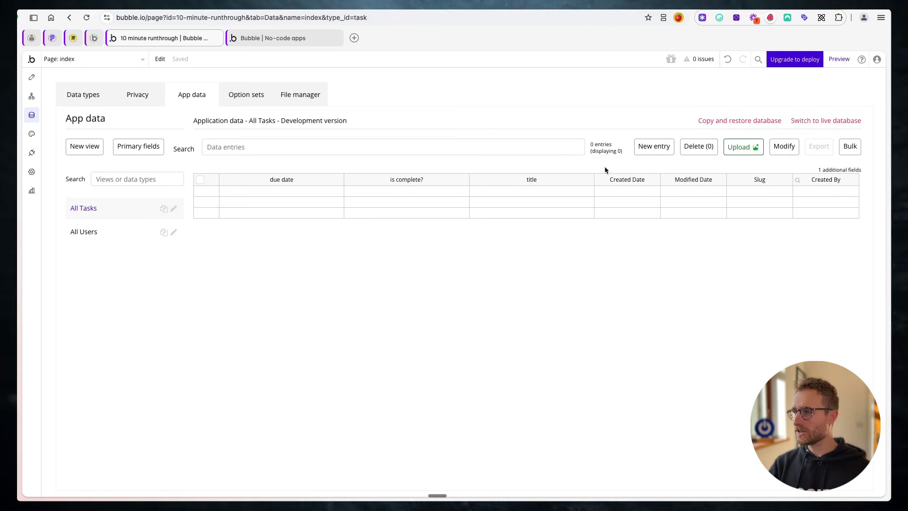
left_click(646, 146)
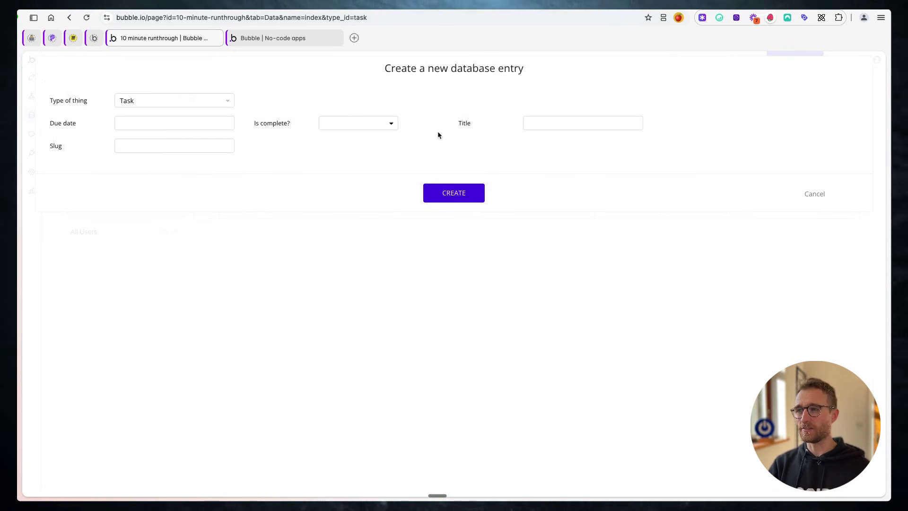
left_click(581, 123)
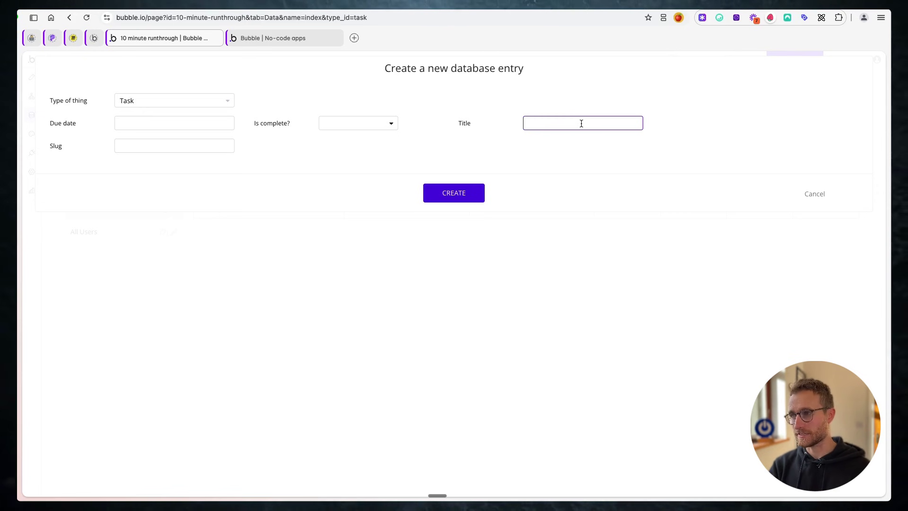
type("Walk the dog")
left_click(365, 125)
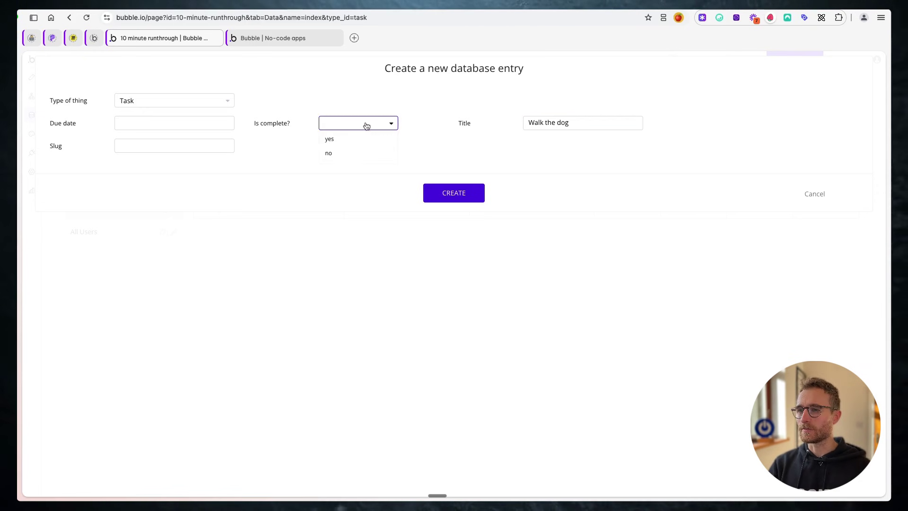
left_click(350, 152)
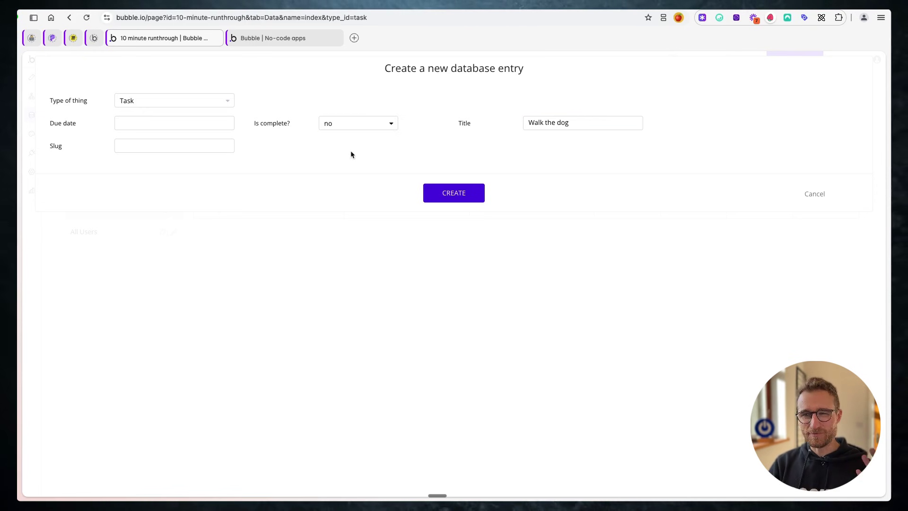
left_click(137, 122)
type("12122024 hh:mm xx")
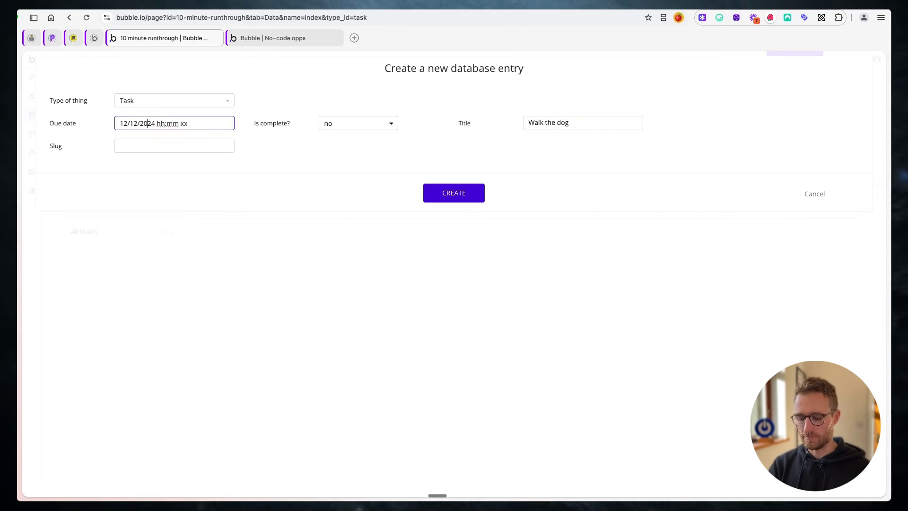
key("Tab")
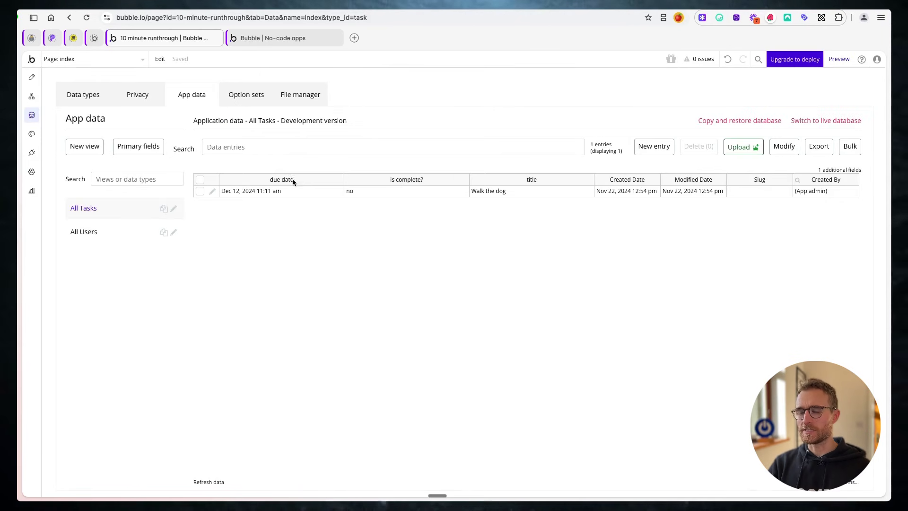
left_click_drag(232, 194, 529, 197)
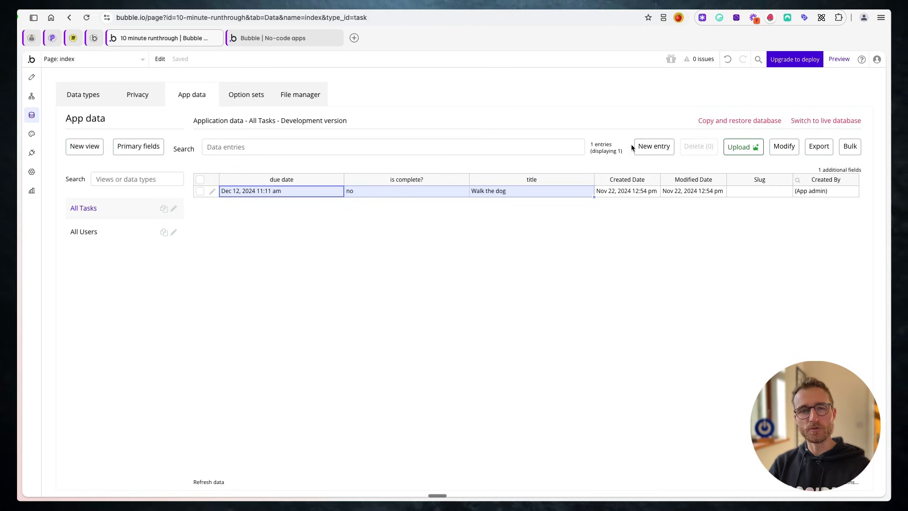
left_click(546, 195)
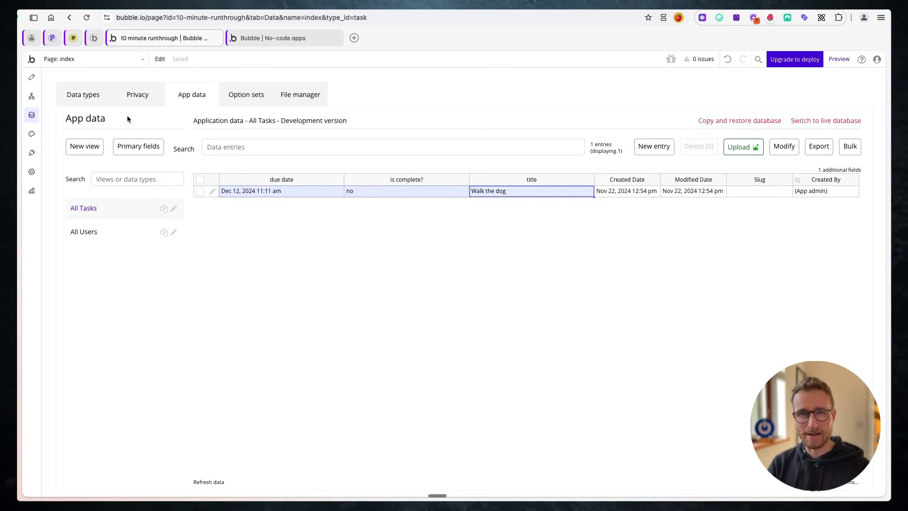
left_click(305, 194)
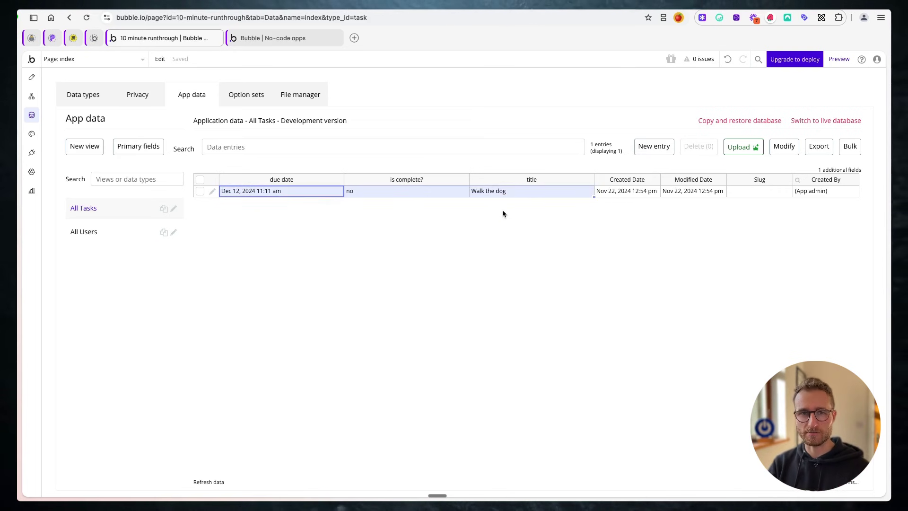
left_click_drag(378, 192, 253, 194)
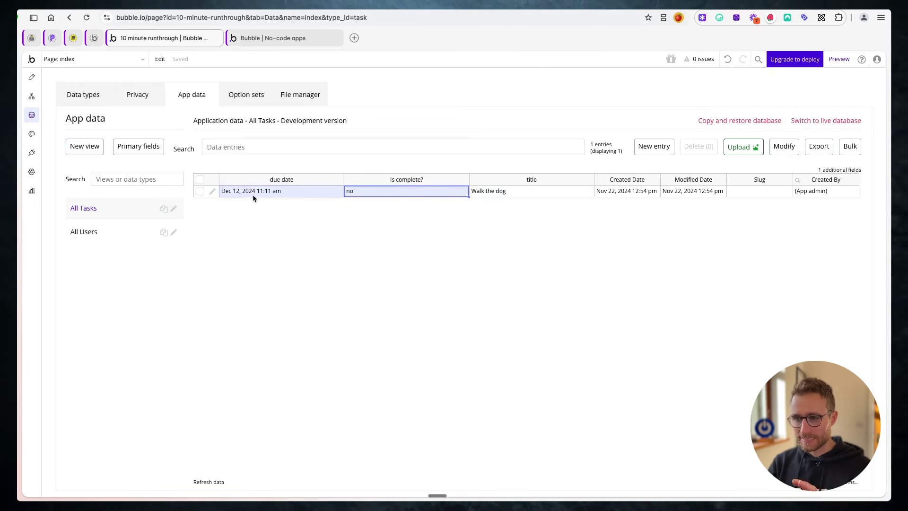
left_click(276, 232)
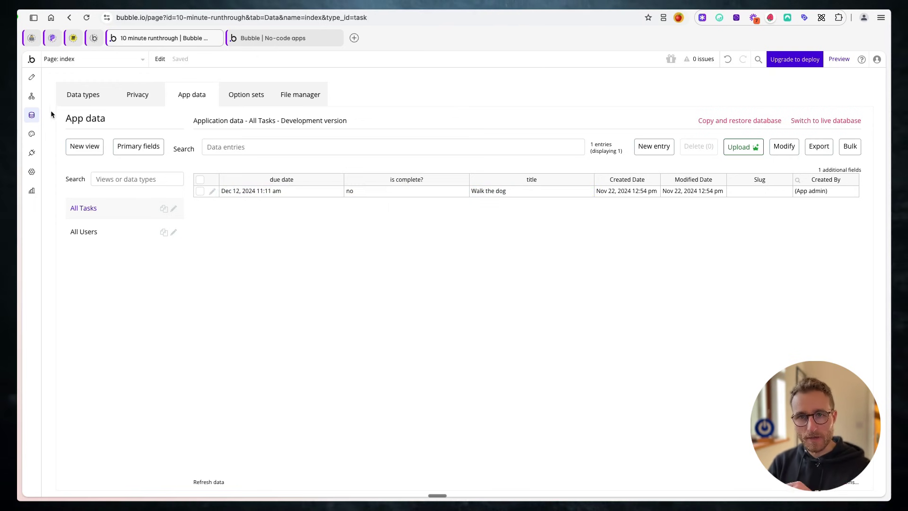
- Add a "Create a new thing" action to the Confirm button workflow and move its property editor beside the action
left_click(32, 77)
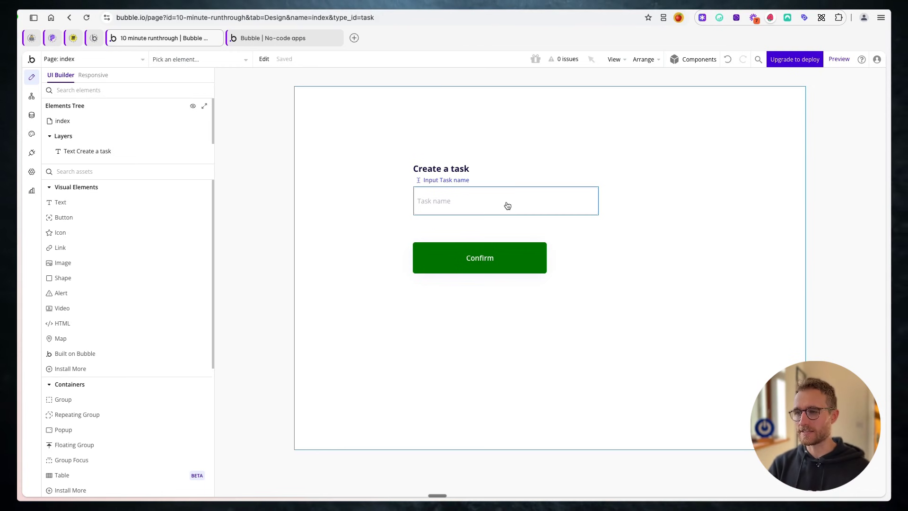
left_click(34, 100)
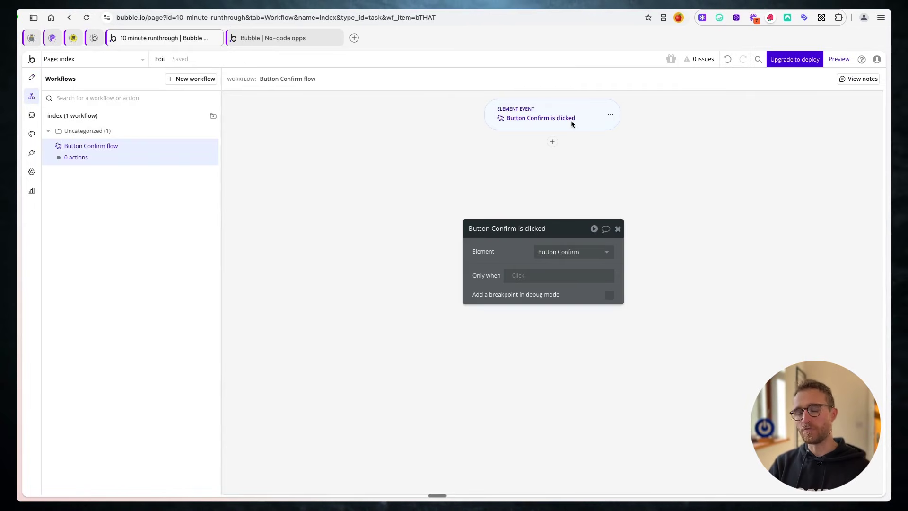
left_click(552, 142)
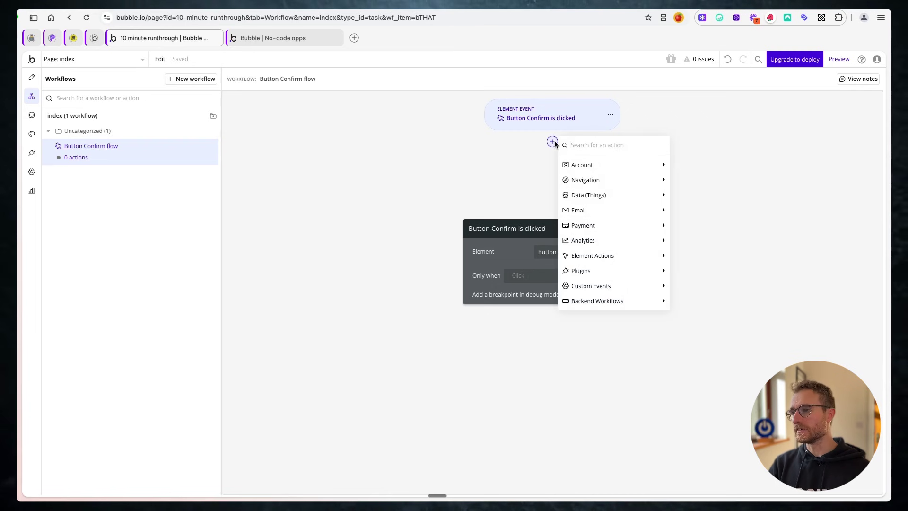
mouse_move(594, 195)
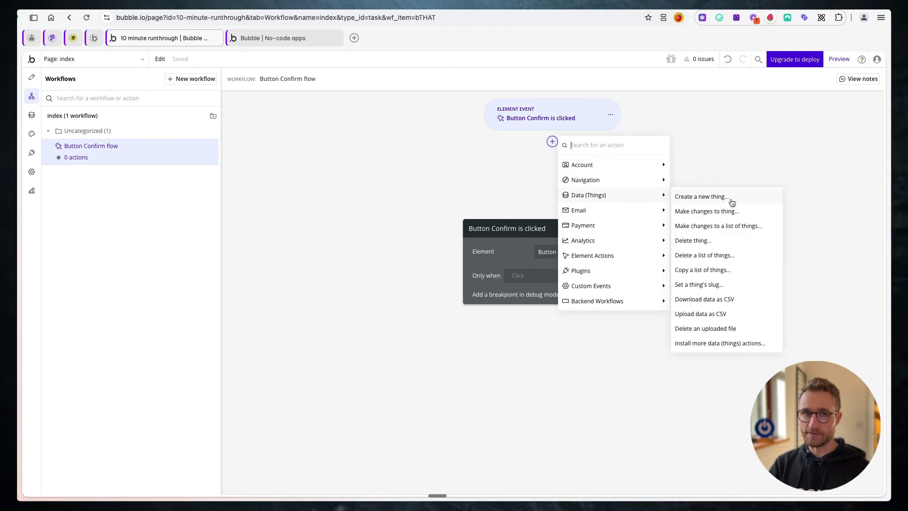
left_click(752, 197)
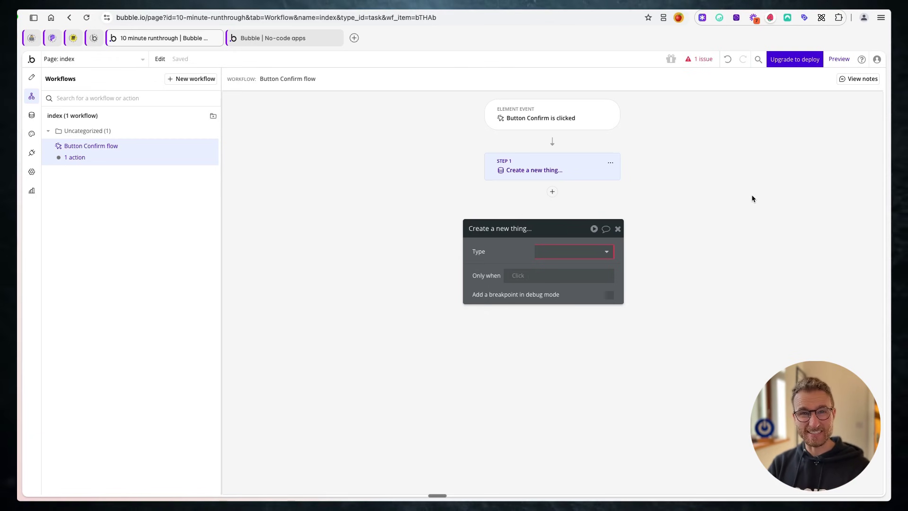
left_click_drag(521, 263, 375, 179)
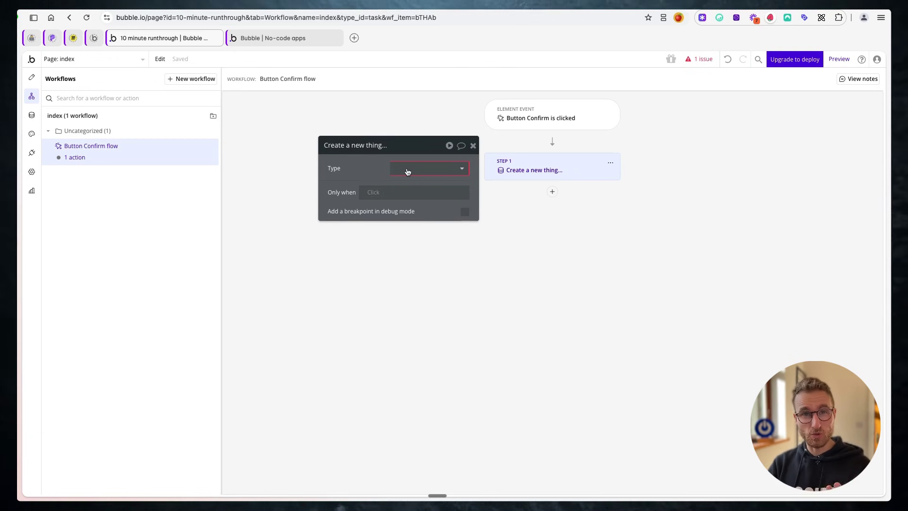
- View the data types offered for the new action and search the available workflow actions for "cre" and "sign"
left_click(407, 172)
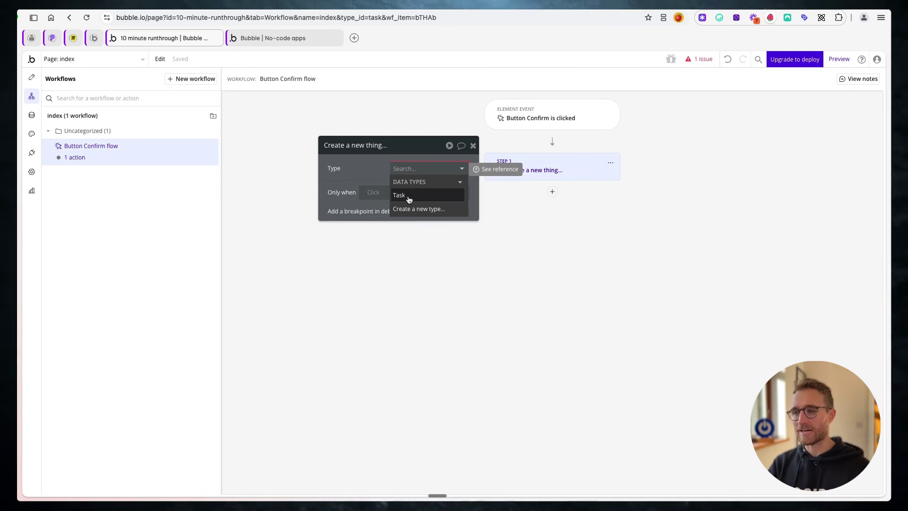
left_click(552, 192)
mouse_move(607, 220)
type("cre")
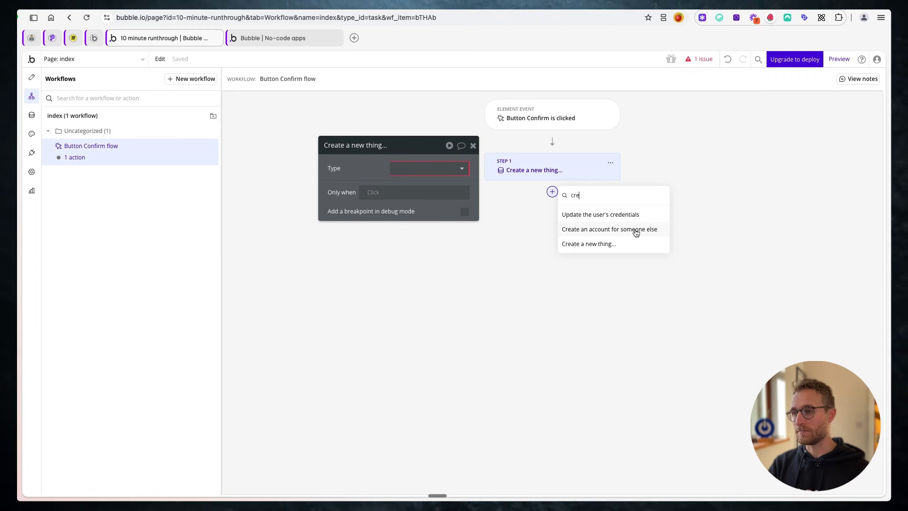
key("super+a")
type("sign")
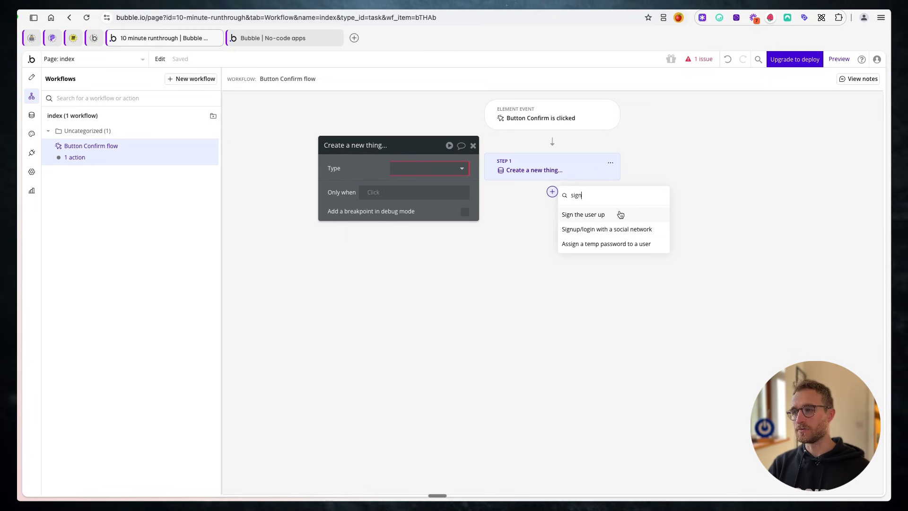
- Create a new data type named "Team" in the app's database
left_click(414, 191)
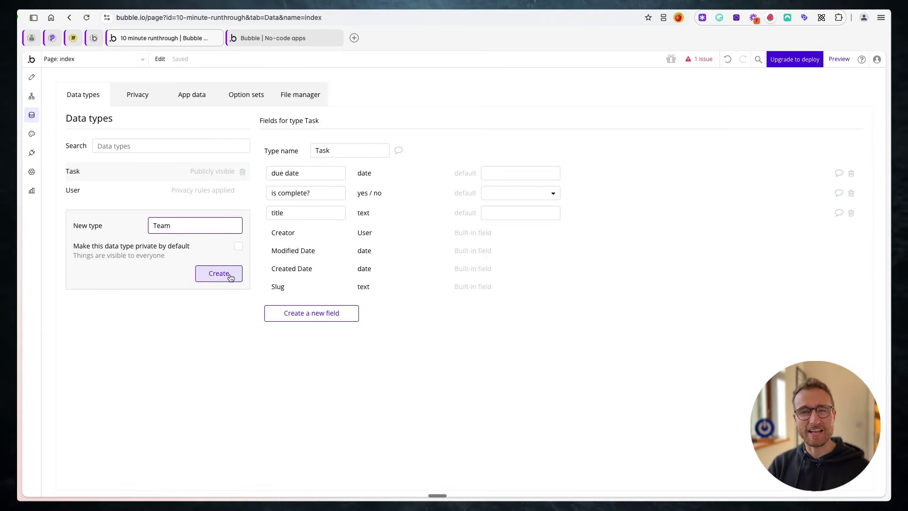
left_click(229, 275)
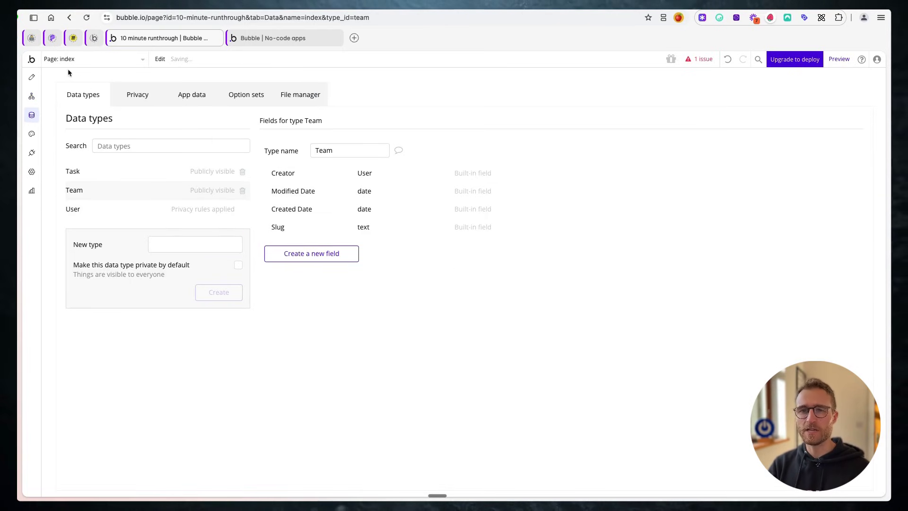
- Set the type of the Confirm workflow's "Create a new thing" action to Task
left_click(32, 96)
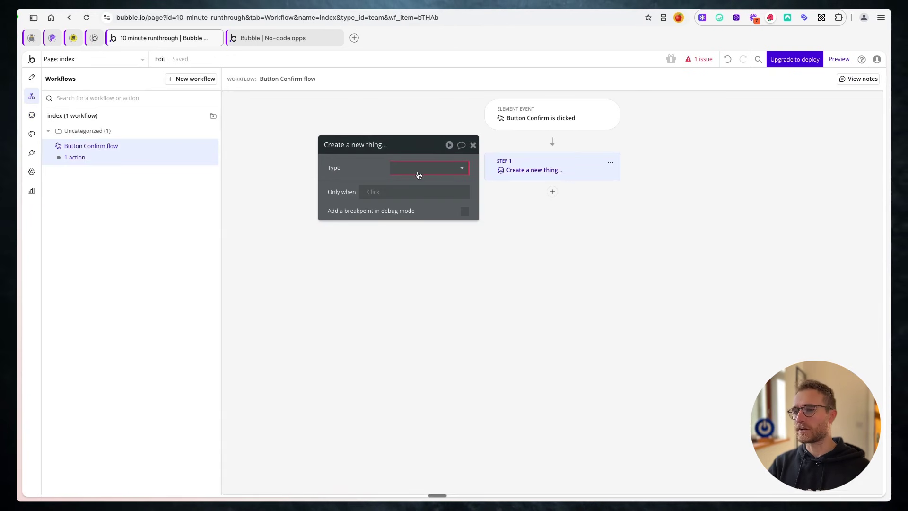
left_click(419, 174)
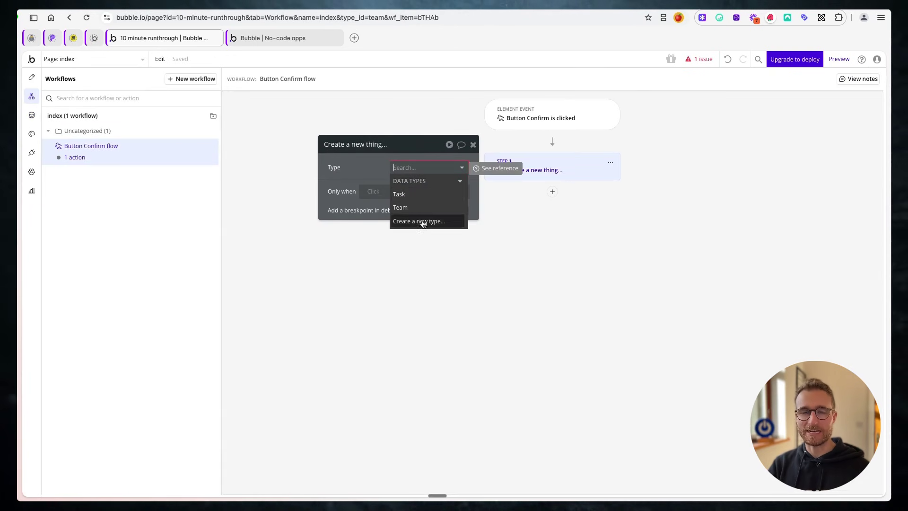
left_click(416, 195)
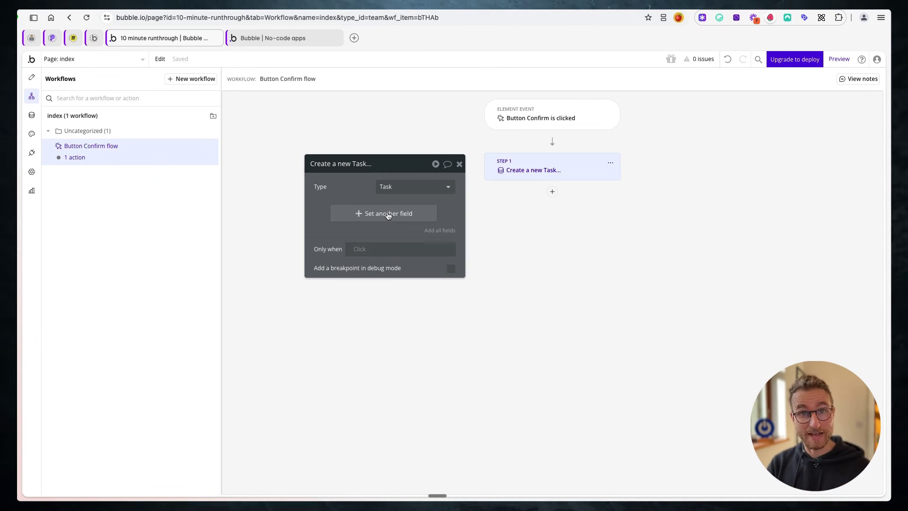
- Add the title field to the Create a new Task action with the fixed text "Here is a new task"
left_click(360, 213)
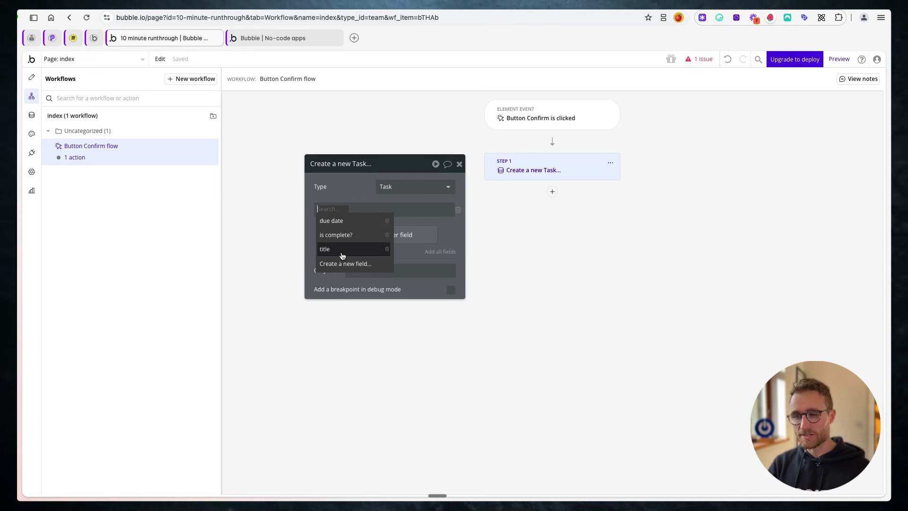
left_click(344, 251)
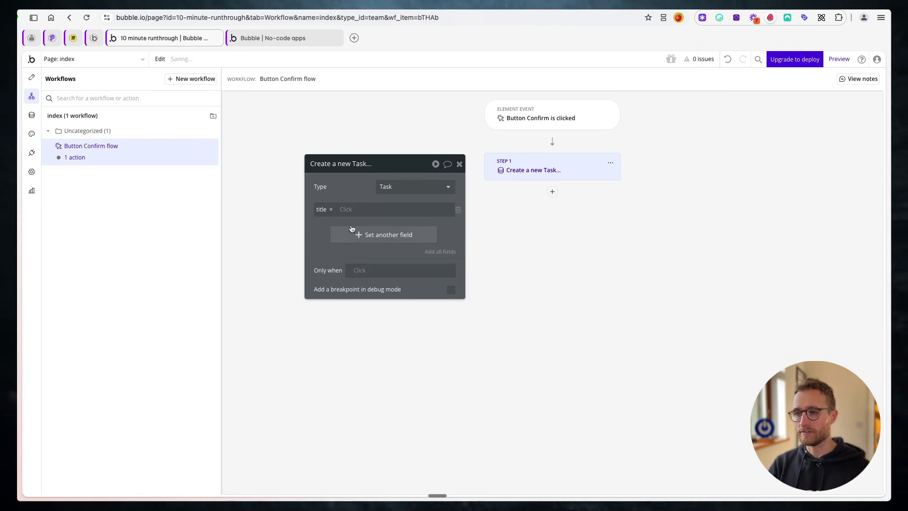
left_click(342, 208)
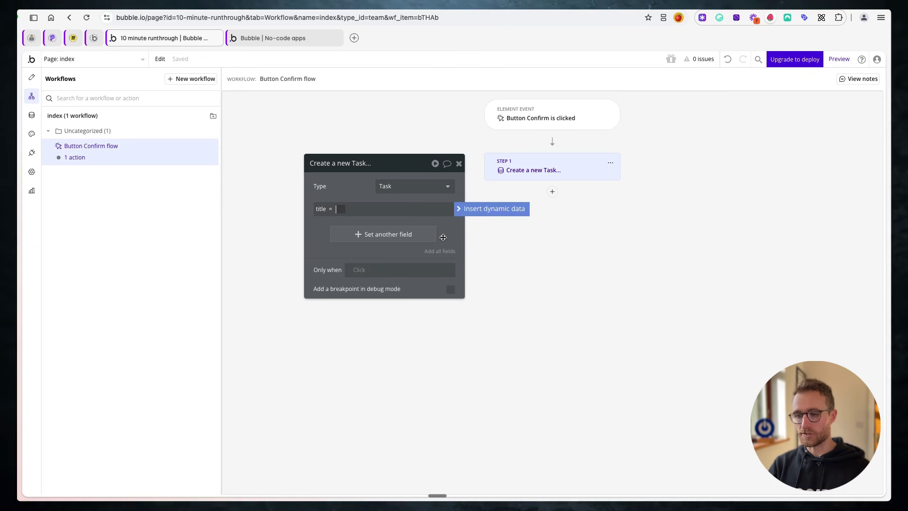
type("H")
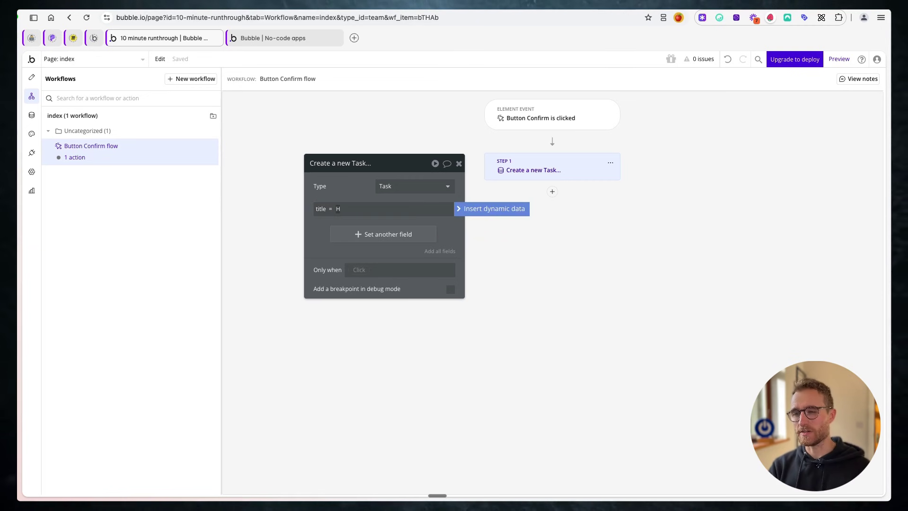
type("ere is a new task")
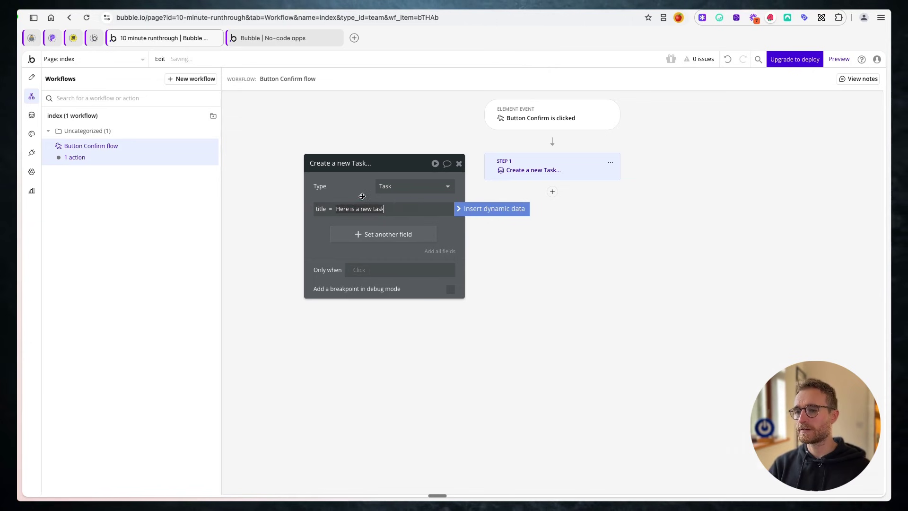
- Test the workflow in the app preview by submitting the Create a task form with the Confirm button
key("ctrl+Tab")
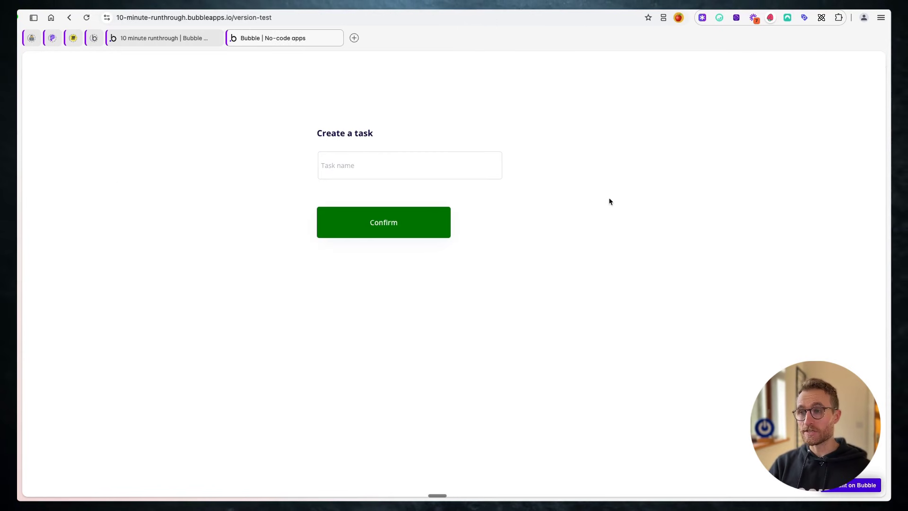
left_click(386, 166)
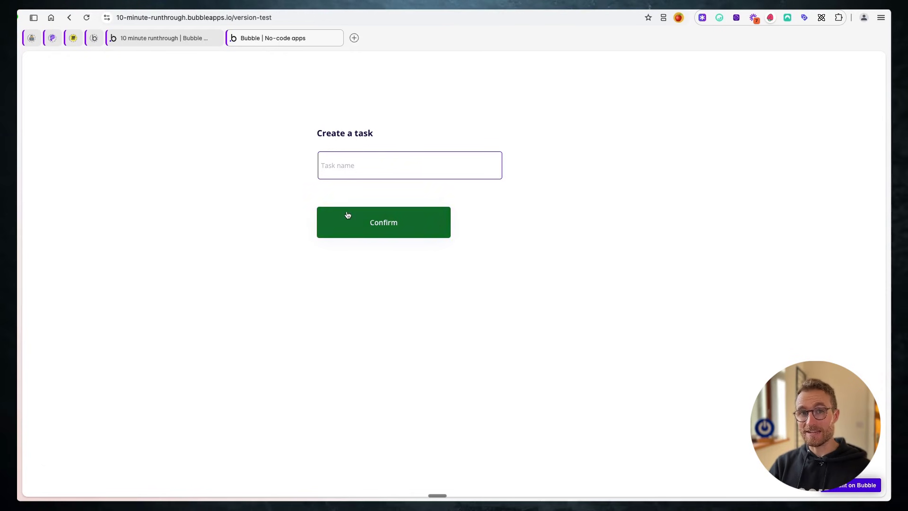
left_click(405, 130)
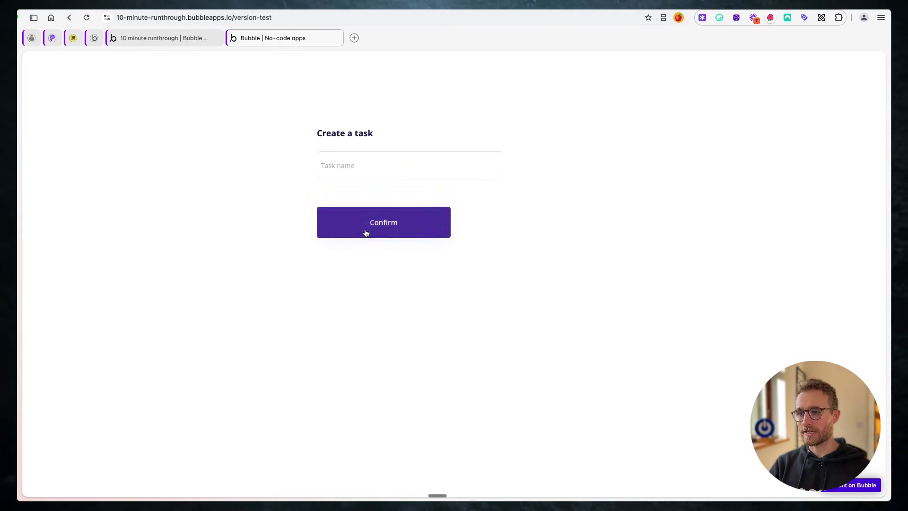
left_click(185, 40)
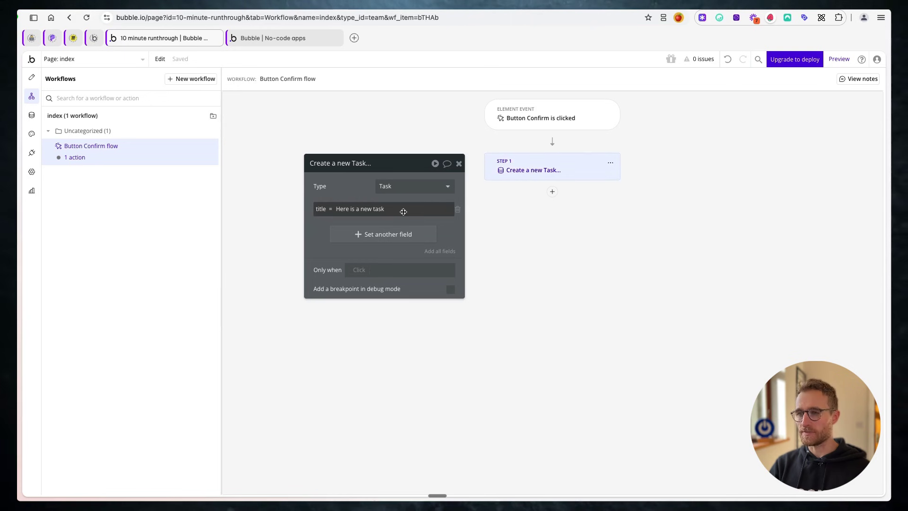
left_click(364, 208)
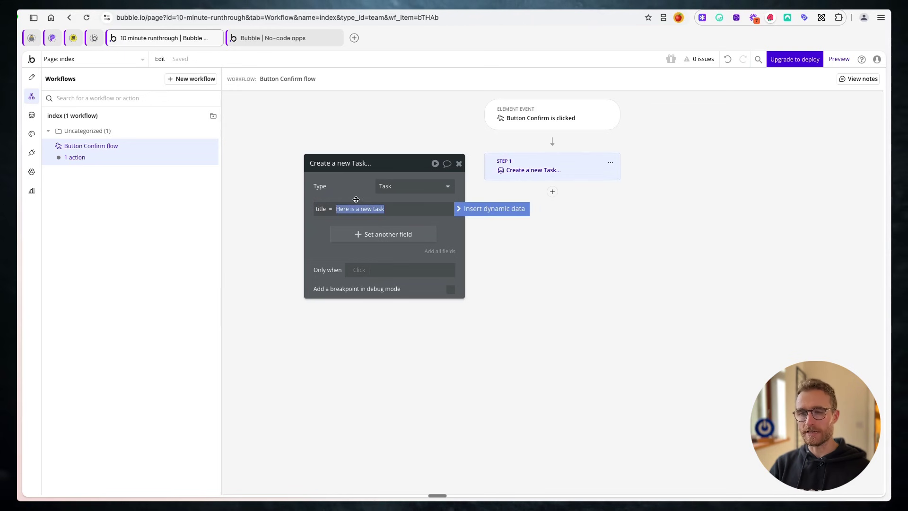
left_click(300, 40)
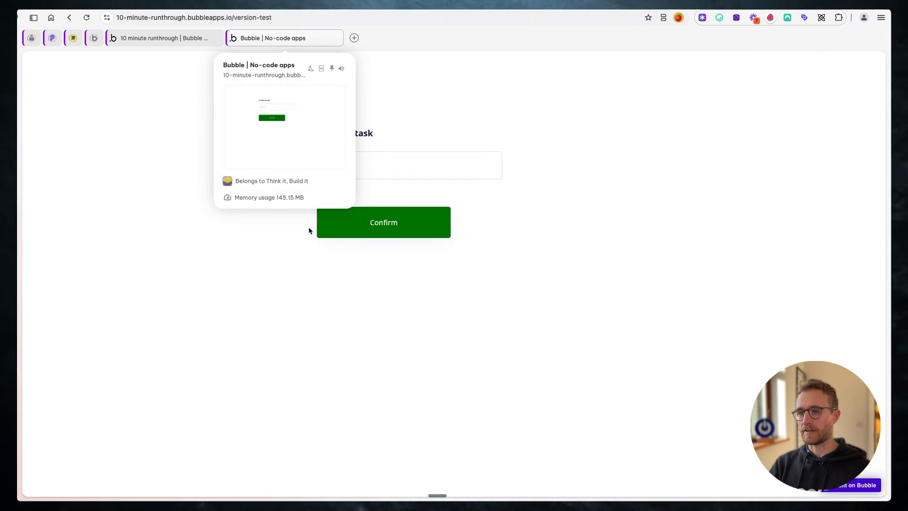
left_click(385, 217)
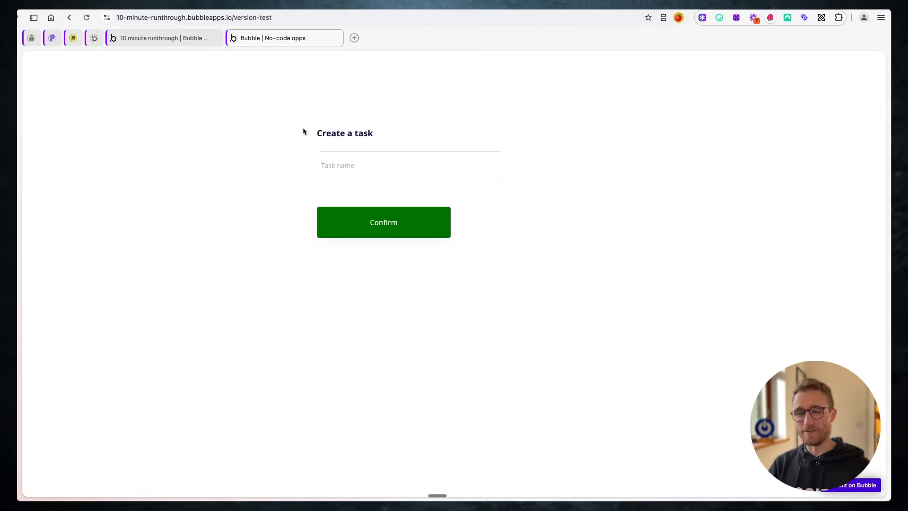
- Check the All Tasks entries in the editor's app data for the task created by the workflow
left_click(174, 39)
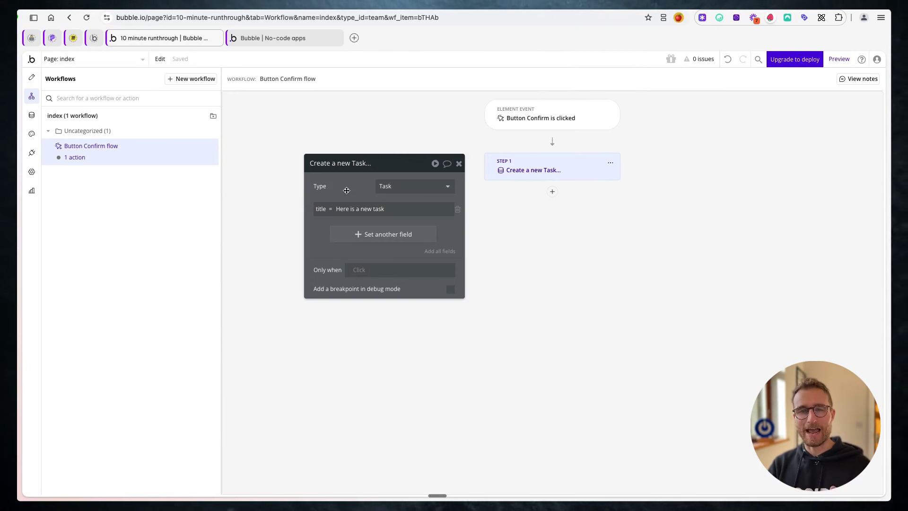
left_click(31, 115)
left_click(197, 100)
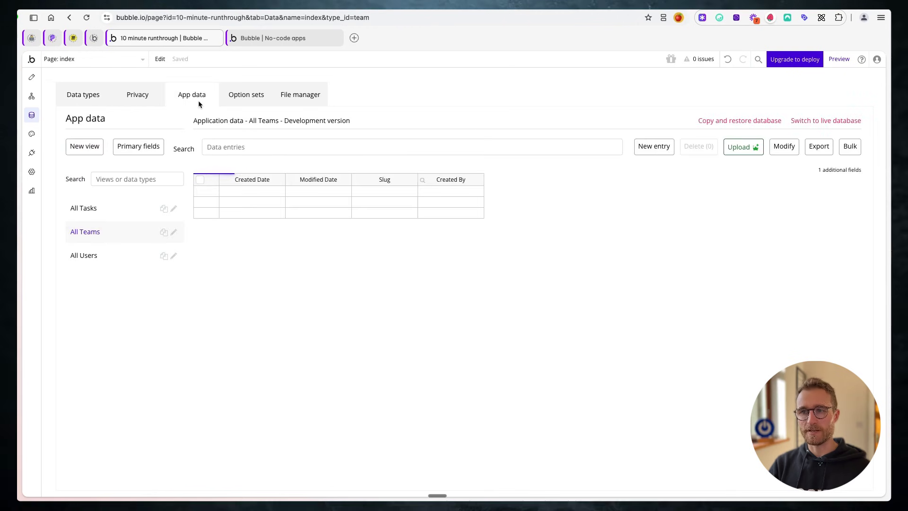
left_click(90, 209)
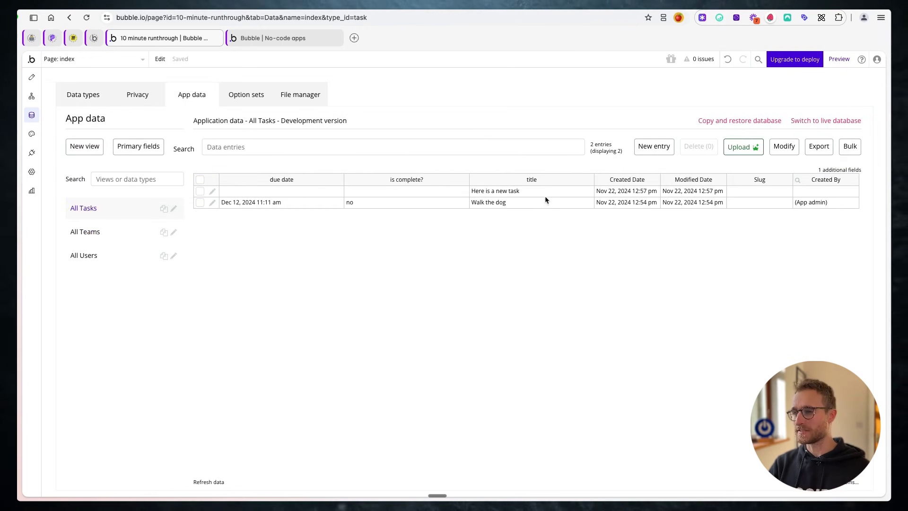
left_click(542, 192)
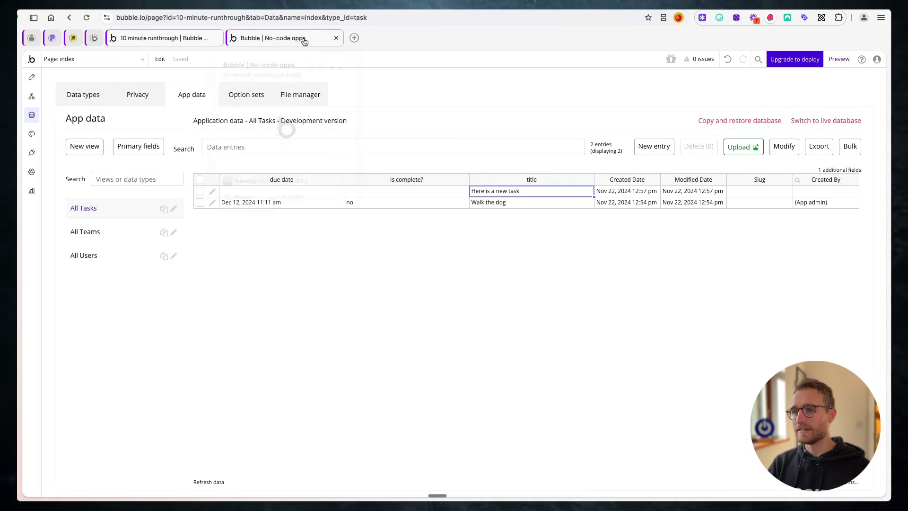
- Review the Task name input in the preview, and the properties of that input and the Confirm button in the page design
left_click(284, 38)
left_click(394, 157)
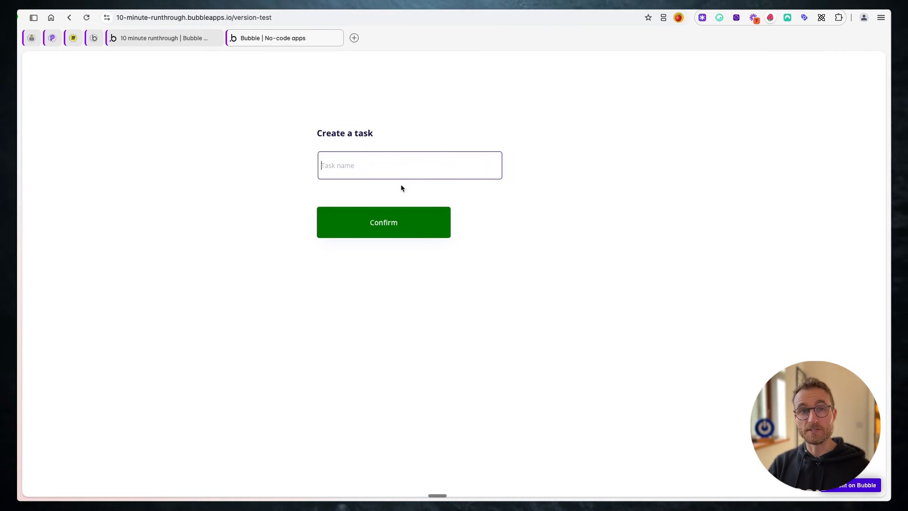
left_click(163, 38)
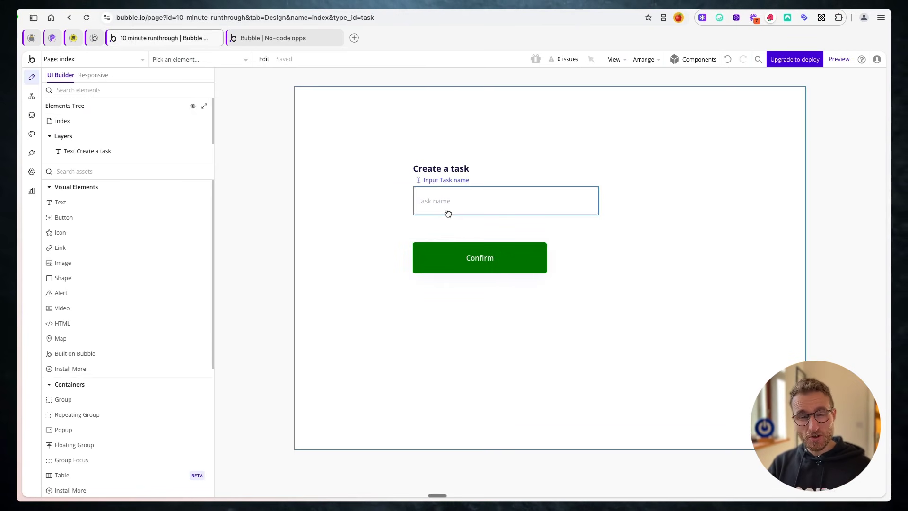
double_click(464, 202)
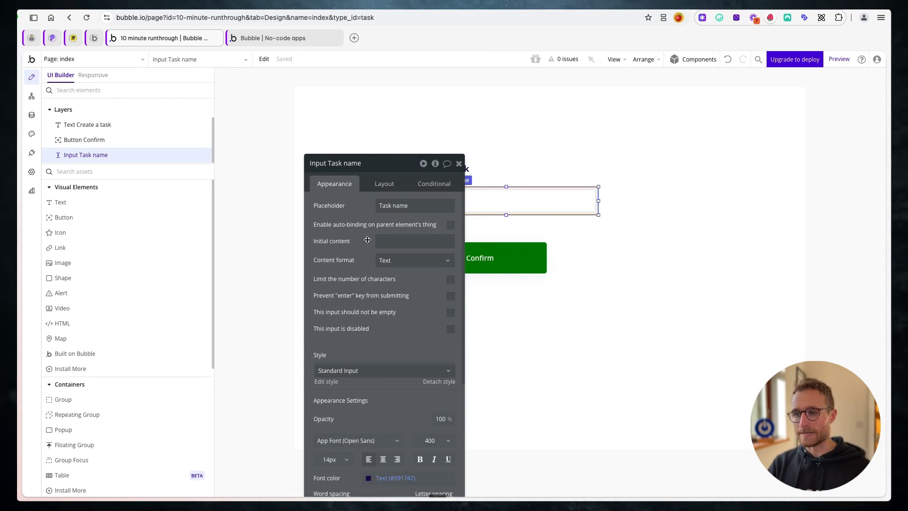
left_click(84, 140)
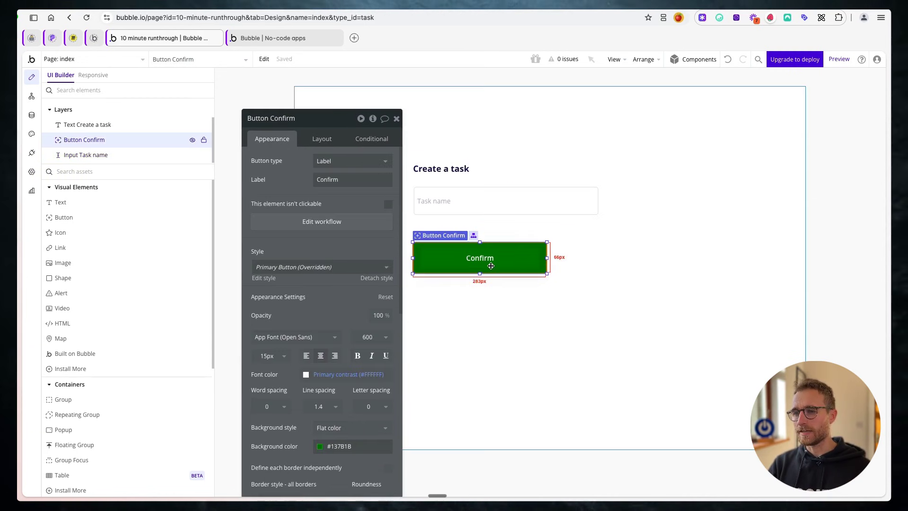
left_click(32, 96)
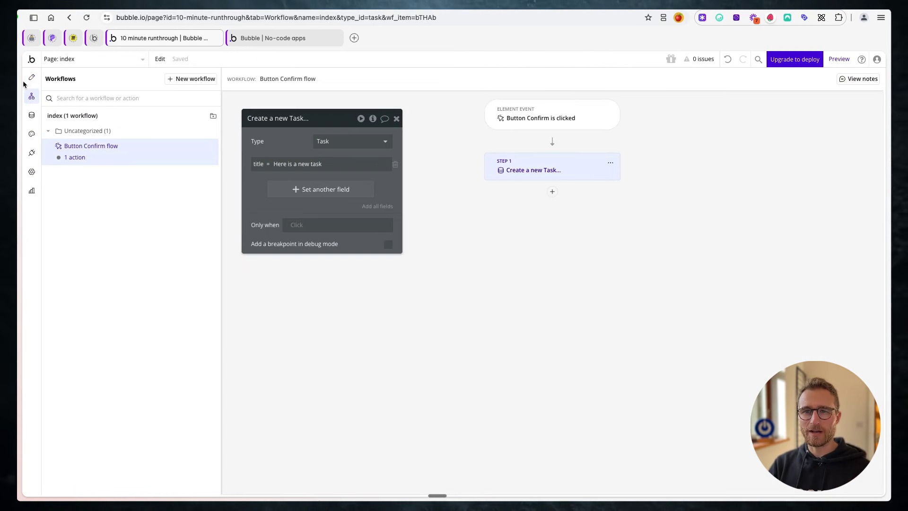
left_click(32, 77)
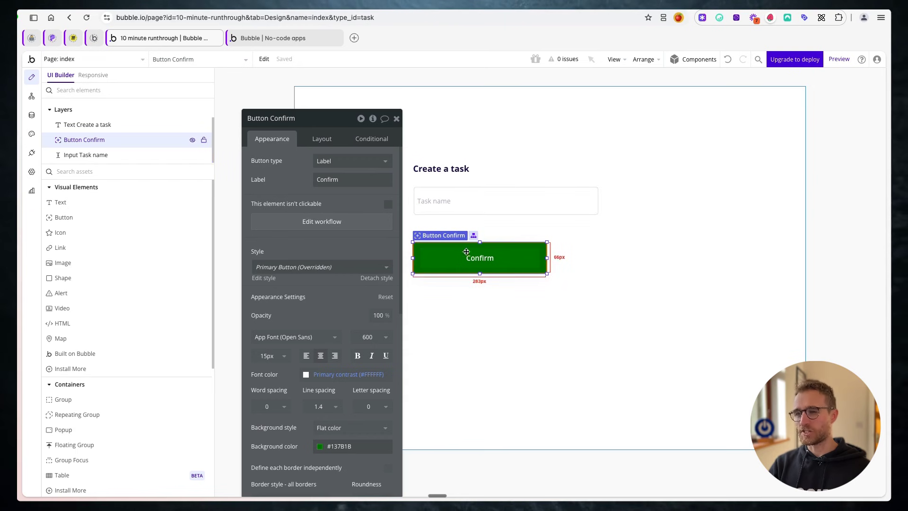
- Replace the fixed title text in the Confirm workflow's Create a new Task action with the dynamic expression "Input Task name's value"
left_click(317, 222)
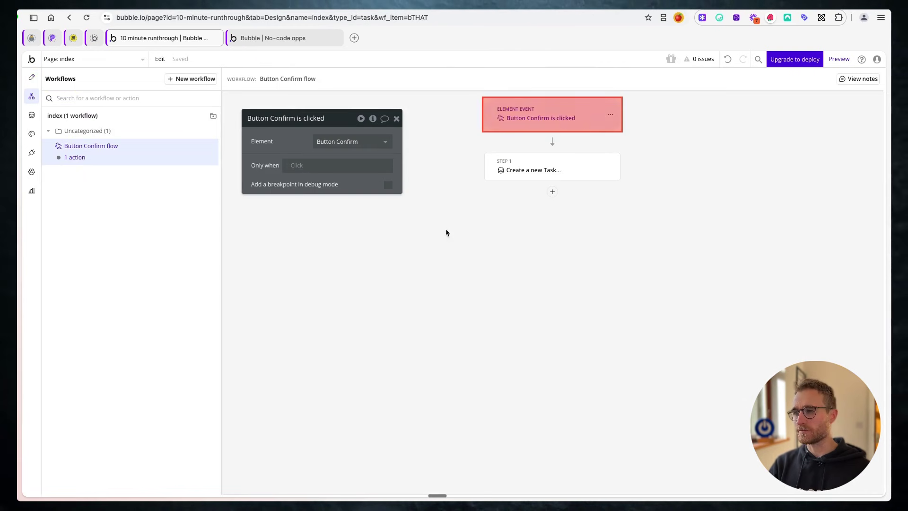
left_click(559, 170)
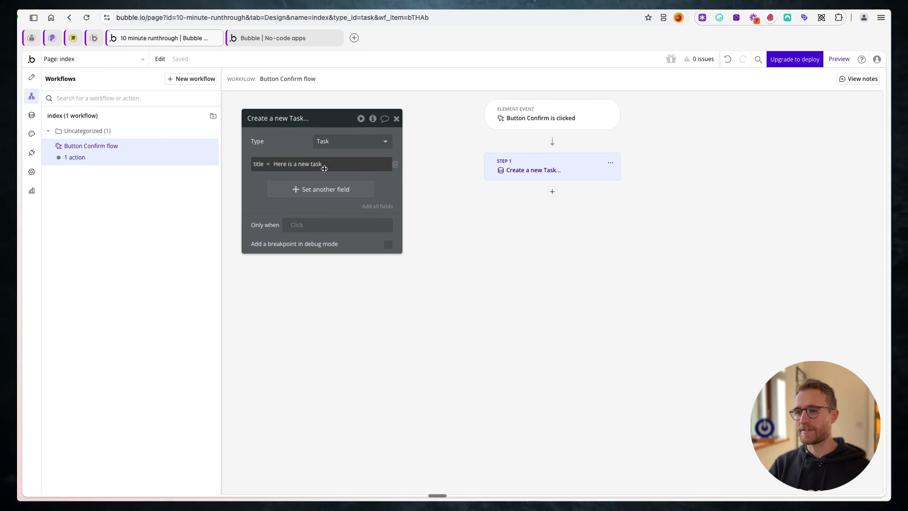
triple_click(310, 169)
key("BackSpace")
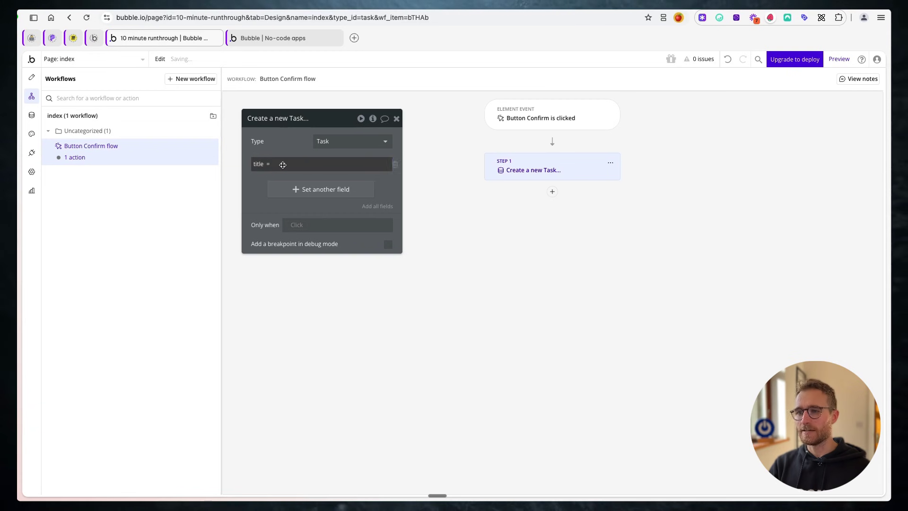
left_click(415, 166)
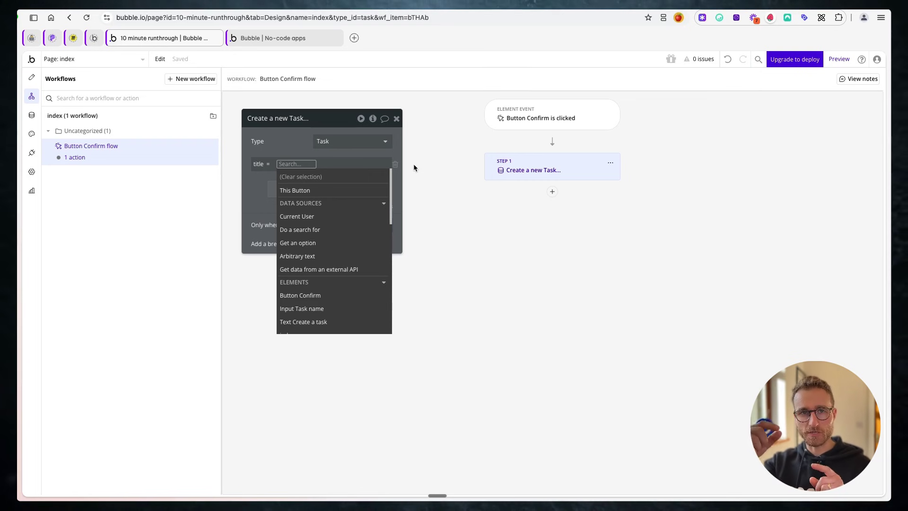
left_click(265, 38)
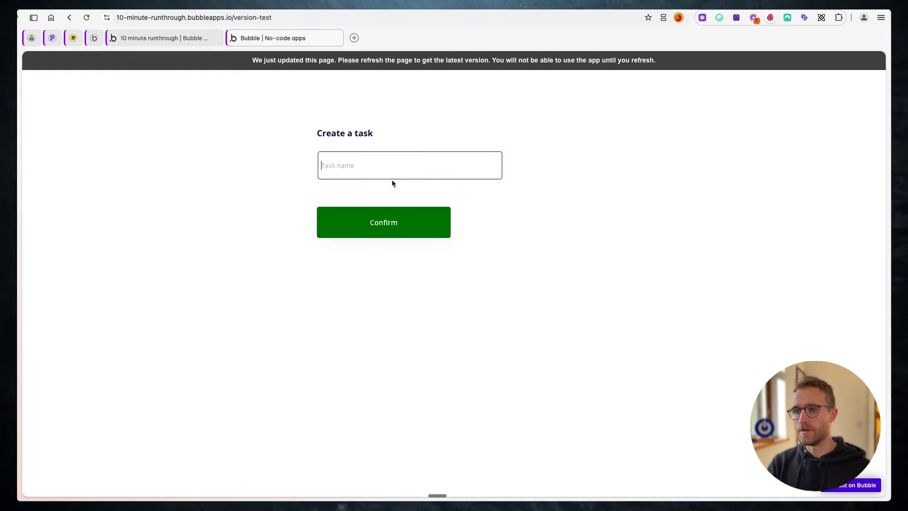
left_click(182, 38)
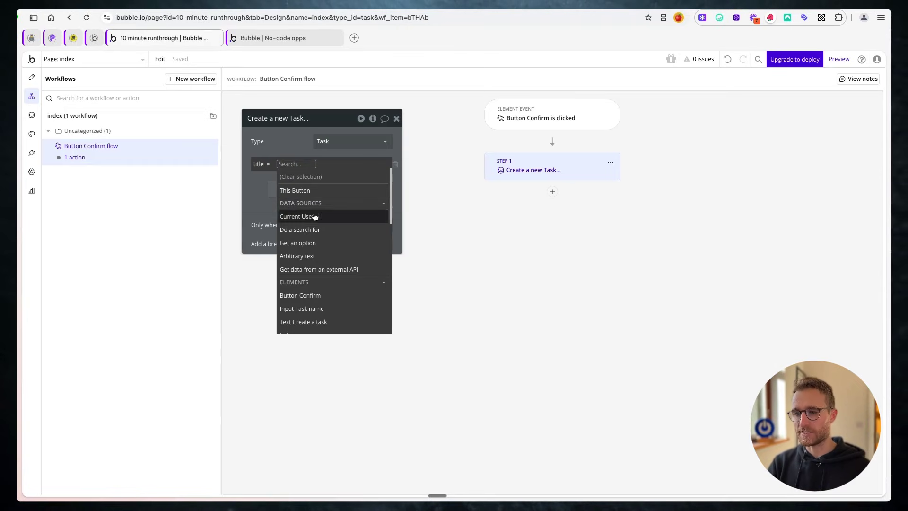
left_click(331, 314)
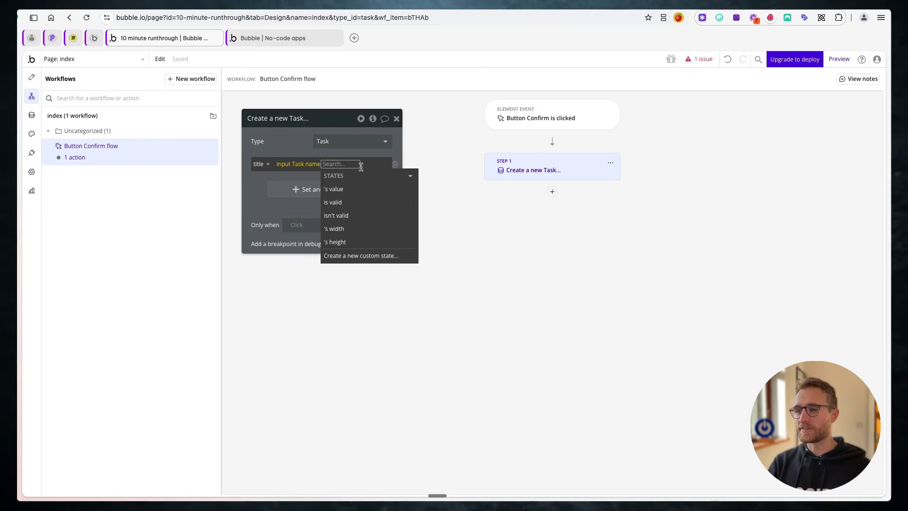
left_click(381, 192)
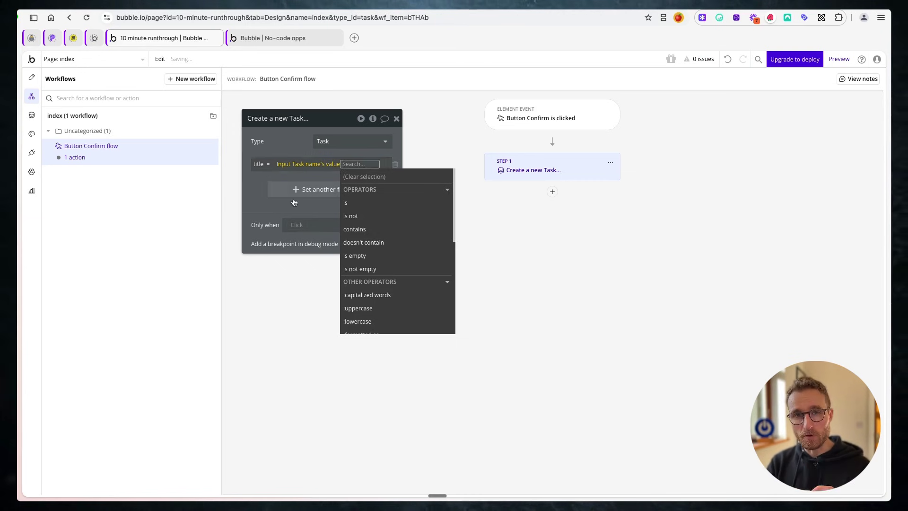
left_click(265, 199)
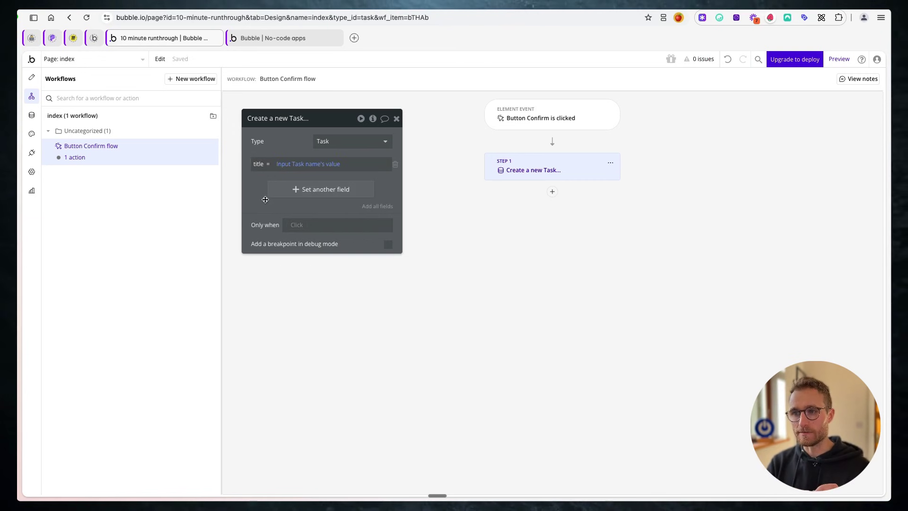
- Add a "Reset relevant inputs" action after the Create a new Task step in the Confirm button workflow
left_click(552, 192)
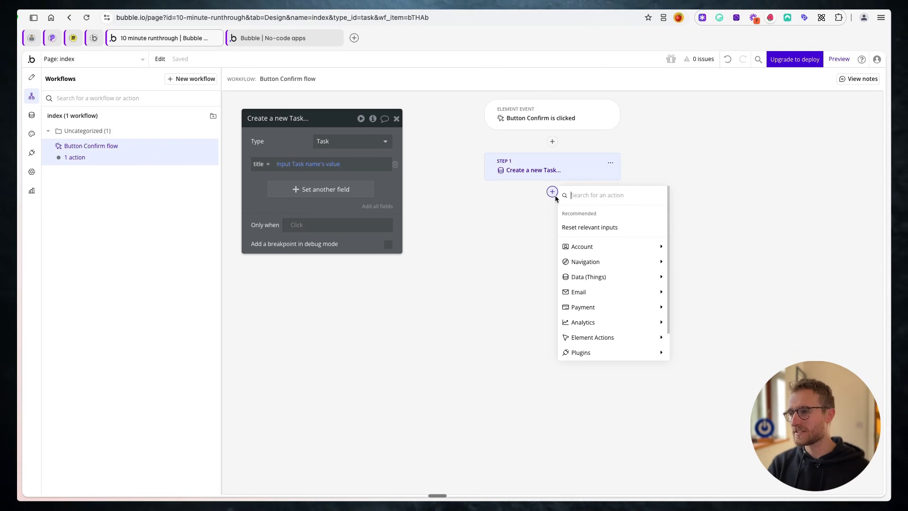
type("reset")
left_click(611, 231)
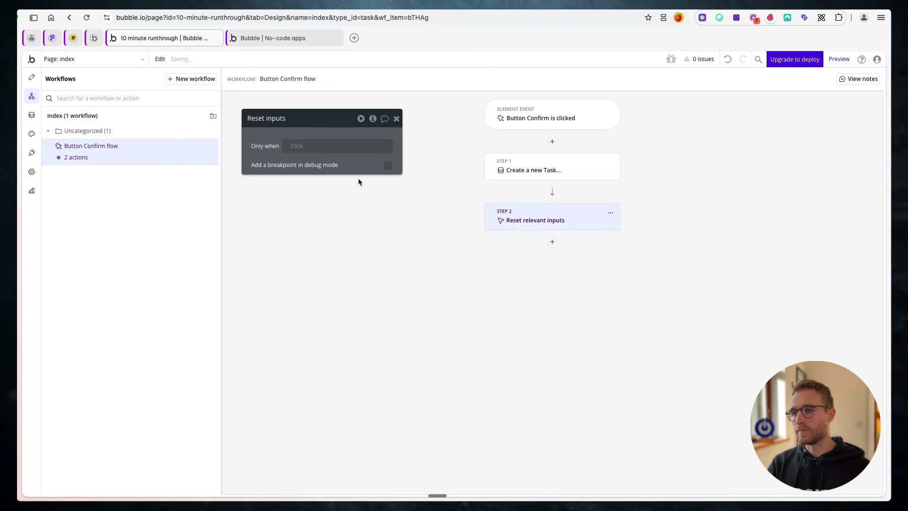
- Refresh the app preview and submit a task named "Walk the dog" through the Create a task form
left_click(284, 38)
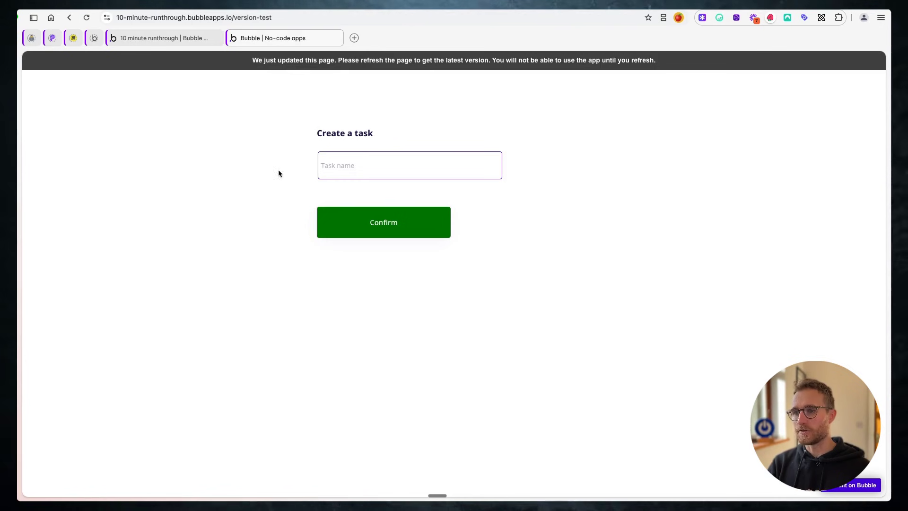
left_click(334, 68)
left_click(393, 165)
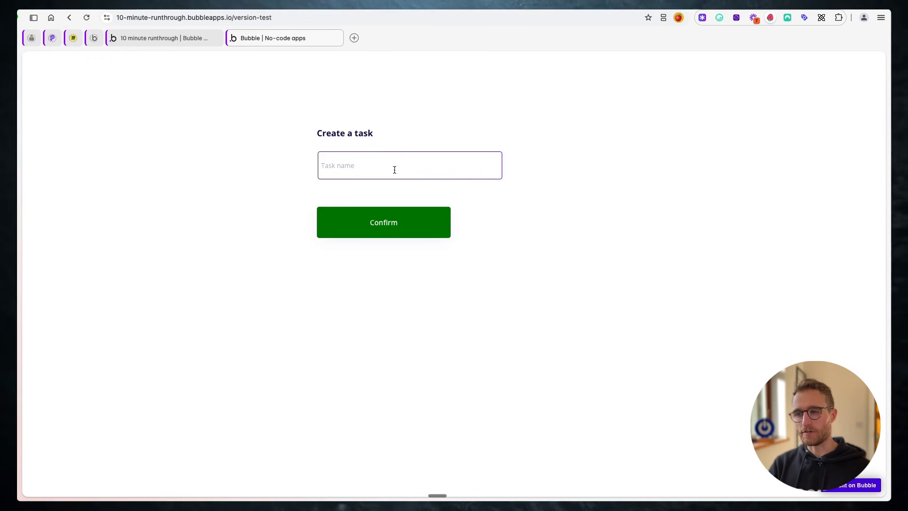
type("Walk the dog")
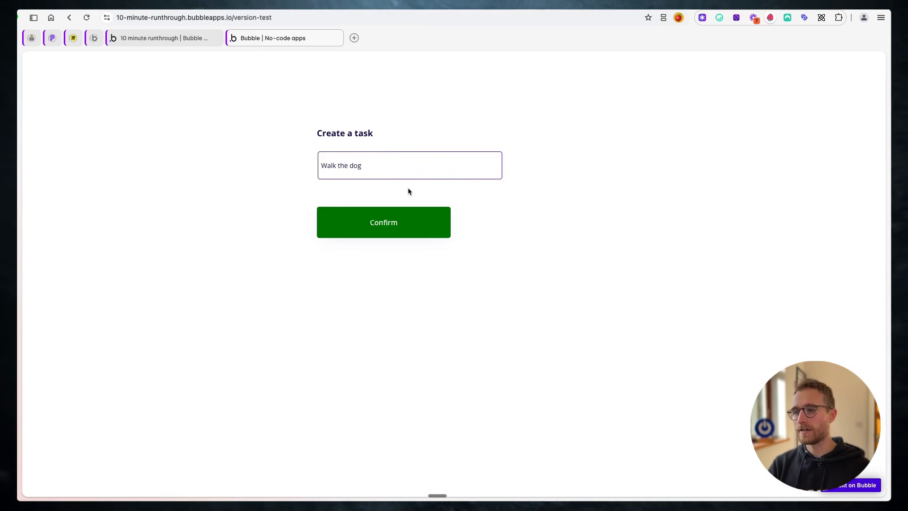
left_click(380, 219)
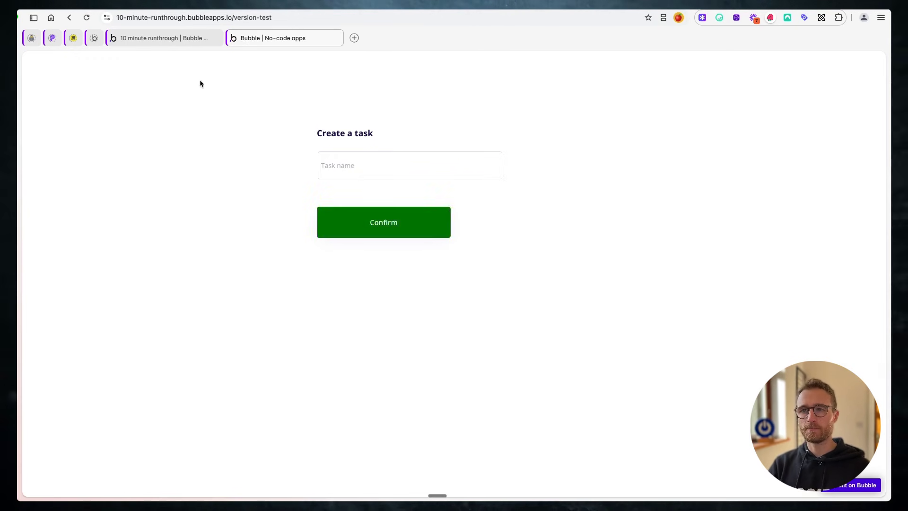
- Check the newest All Tasks entry in the editor's app data, including its title and due date fields
left_click(163, 38)
left_click(39, 118)
left_click(492, 196)
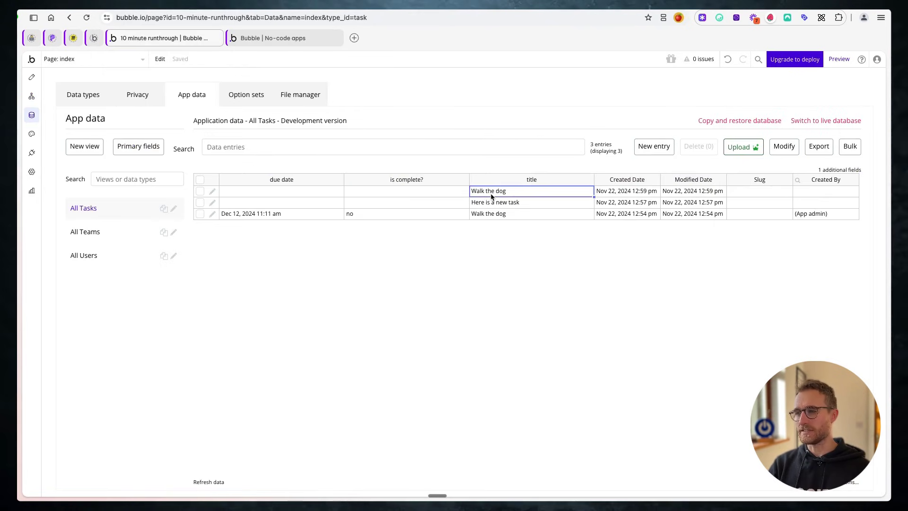
left_click(259, 191)
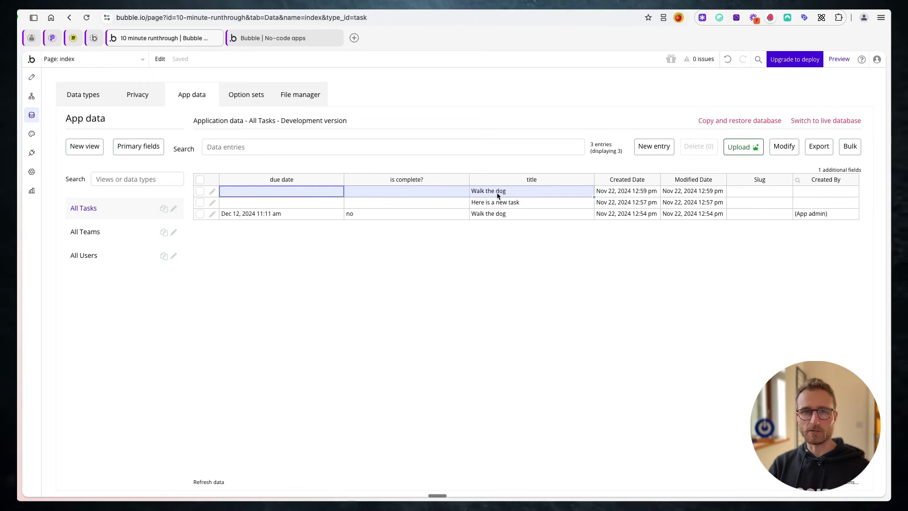
- Submit another task named "Race the cat" through the Create a task form in the preview
key("ctrl+Tab")
type("Race the cat")
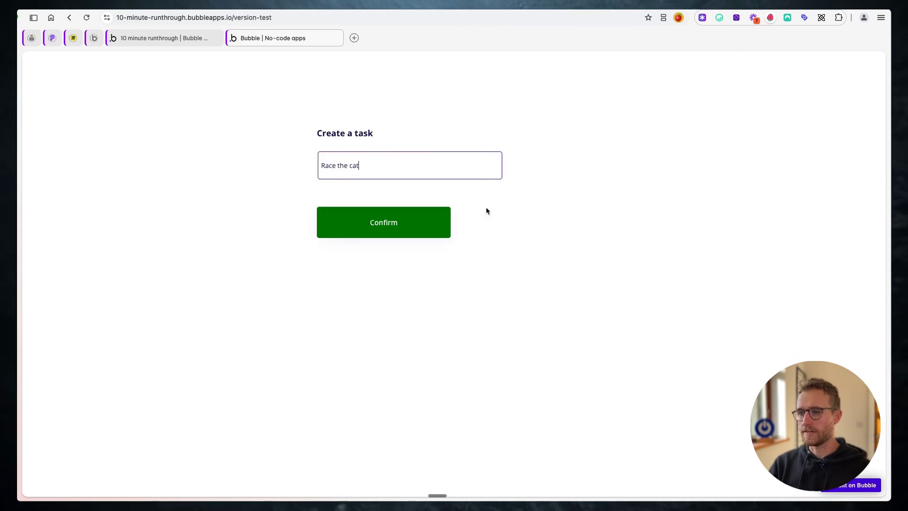
left_click(375, 234)
- Compare the titles of the newest All Tasks entries in the app data with the form in the preview
left_click(163, 38)
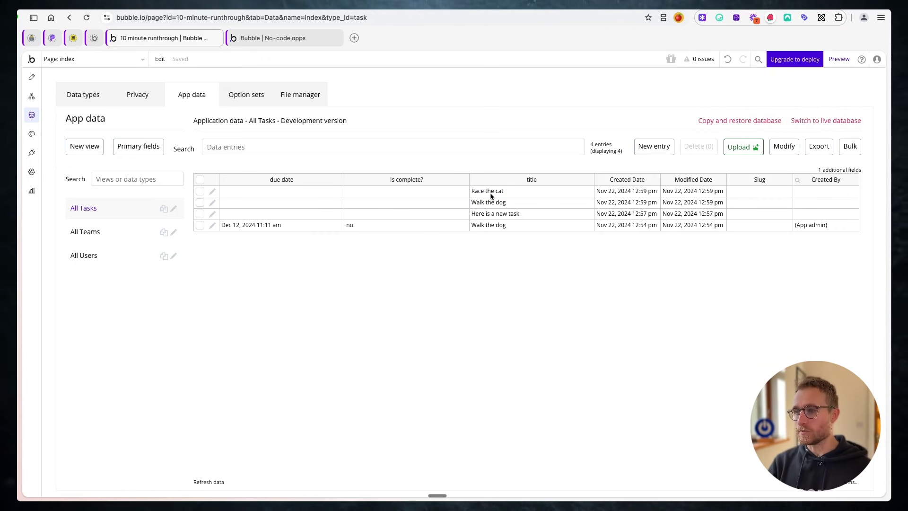
left_click_drag(492, 191, 493, 212)
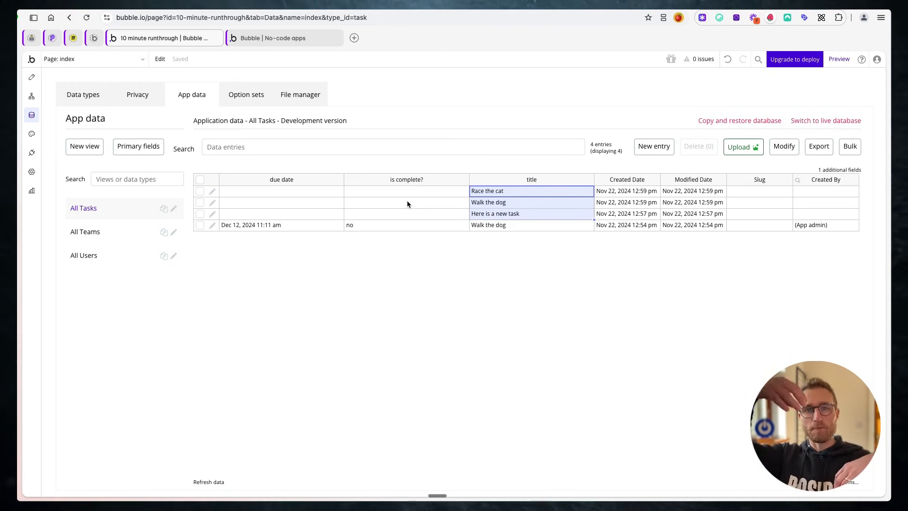
left_click(280, 38)
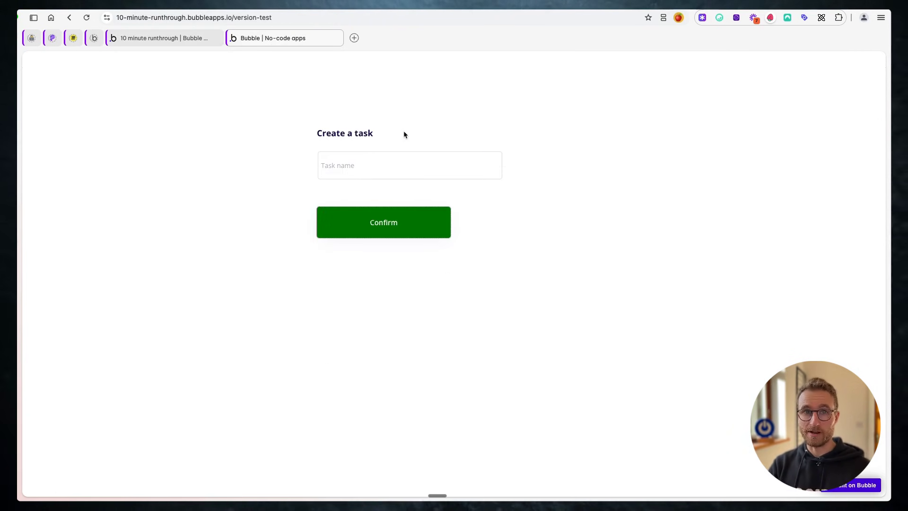
- Draw a repeating group about 722 px wide below the Confirm button in the editor's index page design
left_click(164, 38)
scroll(169, 296, "down", 2)
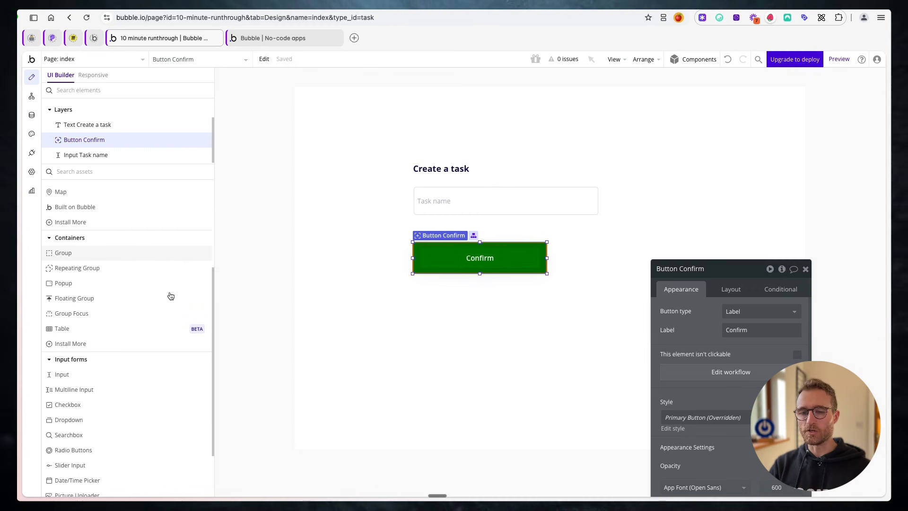
left_click(118, 269)
left_click_drag(380, 309, 721, 413)
left_click_drag(498, 349, 520, 350)
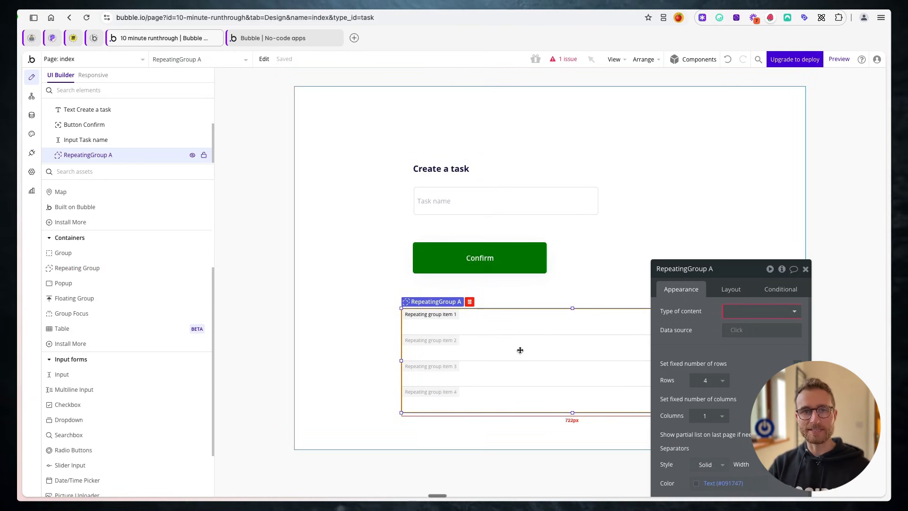
- Review the task rows and their fields in the app data, and return to the page design
left_click(30, 117)
left_click_drag(552, 190, 320, 209)
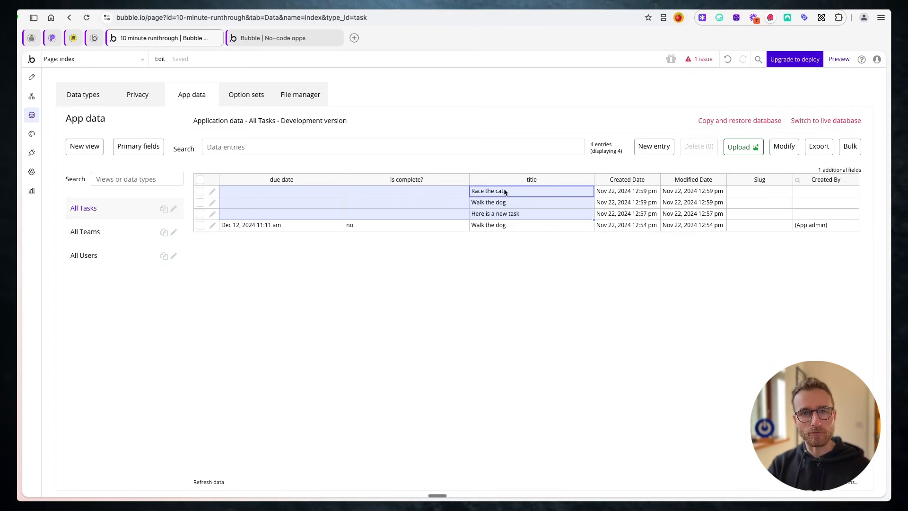
left_click(32, 77)
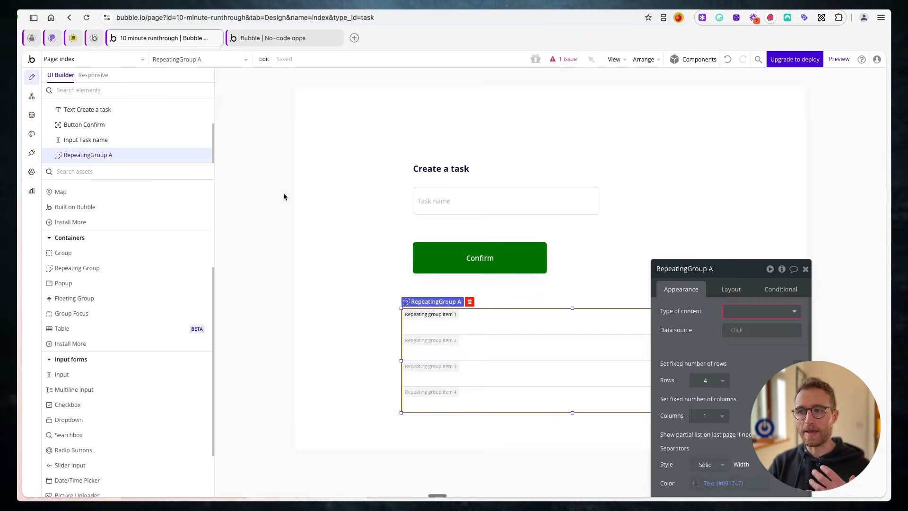
- Rename the new repeating group to "RepeatingGroup tasks" and keep its properties clear of the canvas and elements tree
left_click_drag(677, 324, 220, 290)
key("BackSpace")
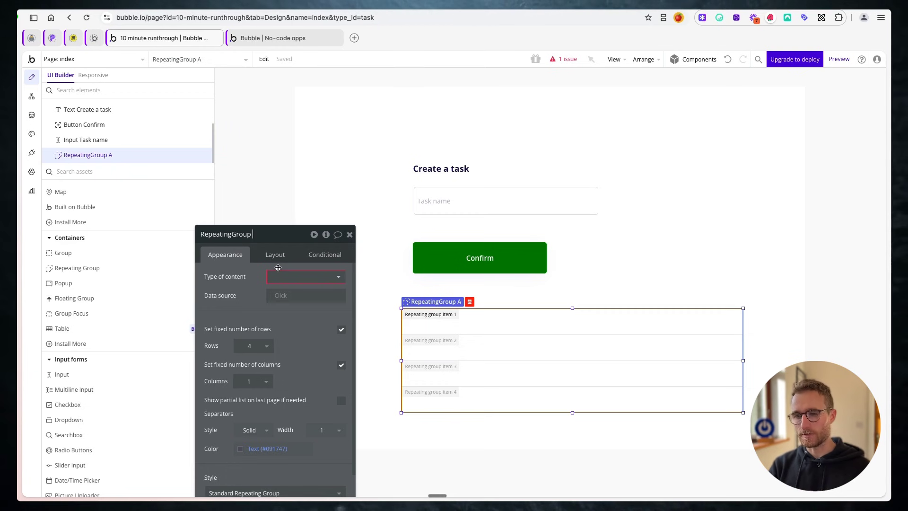
left_click(244, 310)
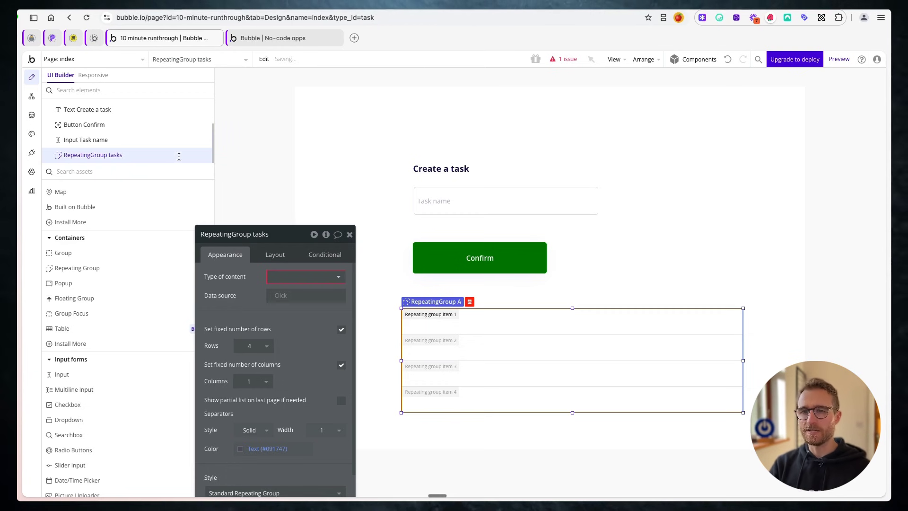
scroll(179, 156, "up", 2)
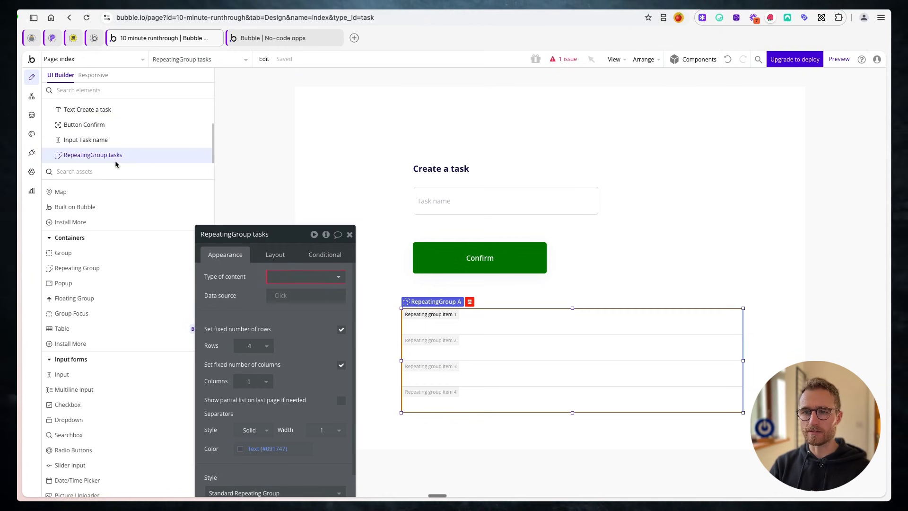
left_click_drag(260, 234, 279, 202)
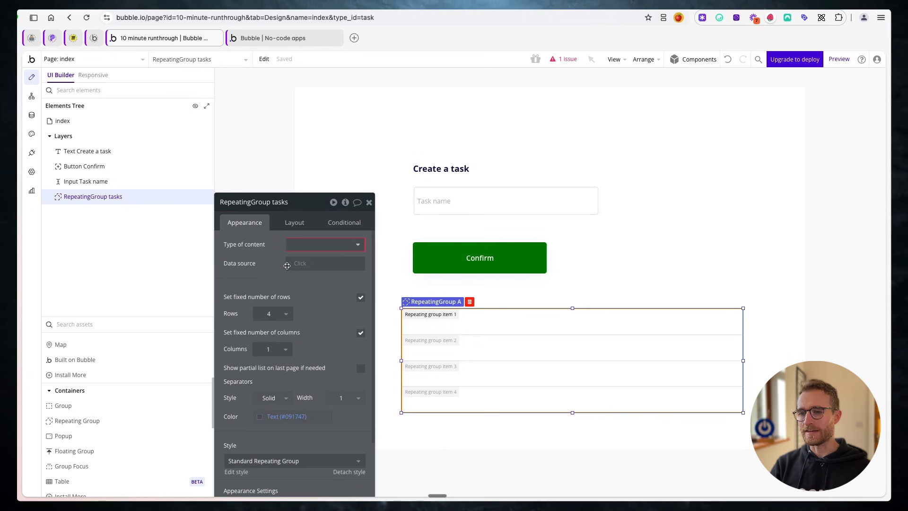
- Set the tasks repeating group's type of content to Task
left_click(328, 247)
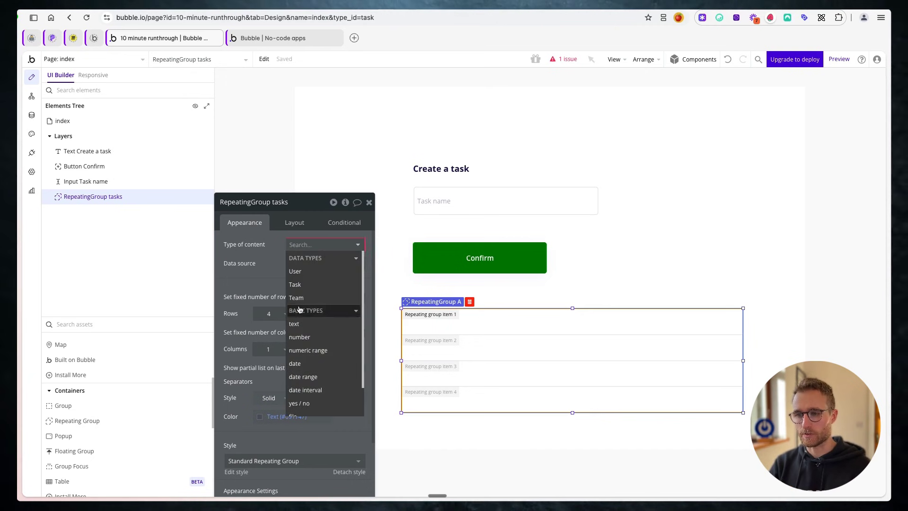
left_click(317, 286)
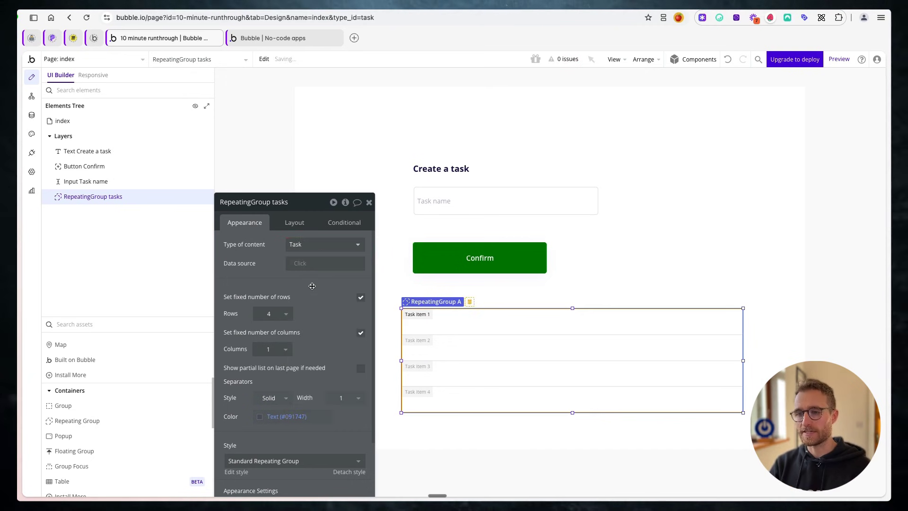
left_click_drag(312, 286, 313, 270)
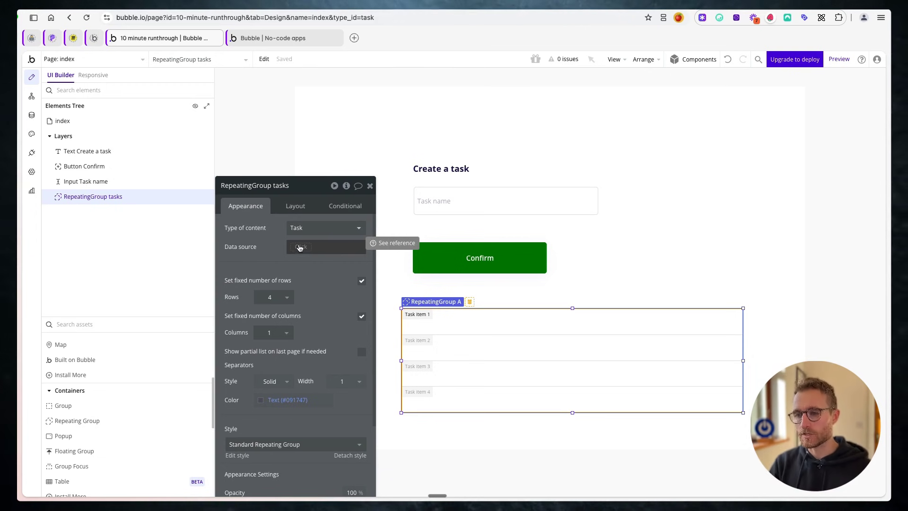
- Set the repeating group's data source to "Do a search for" with type Task and no constraints
left_click(299, 249)
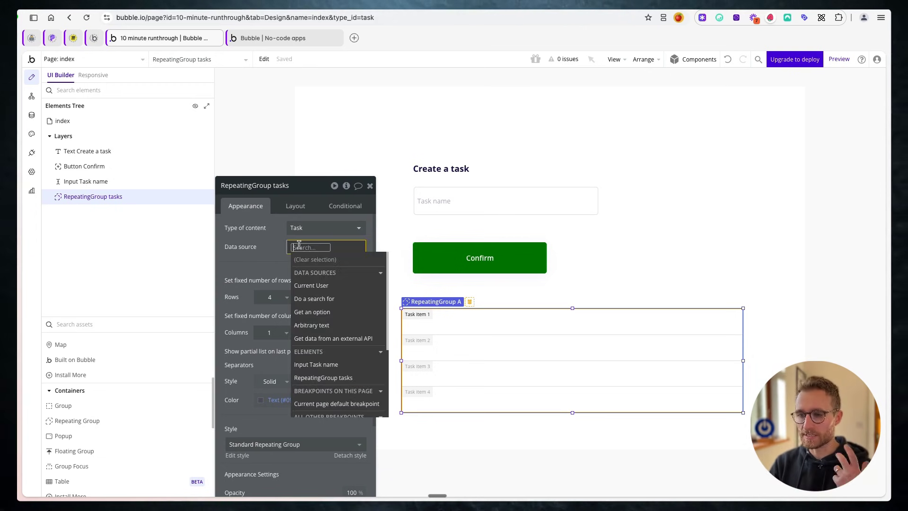
left_click(344, 305)
left_click(487, 208)
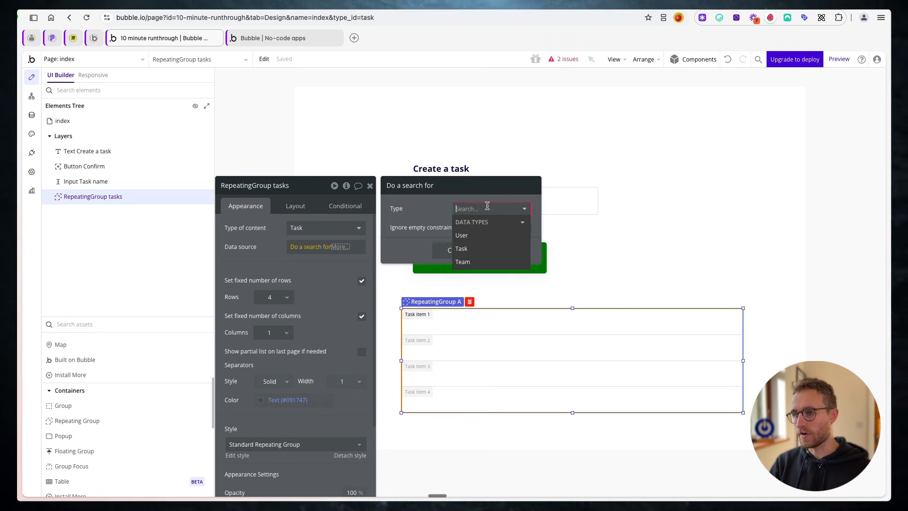
left_click(478, 249)
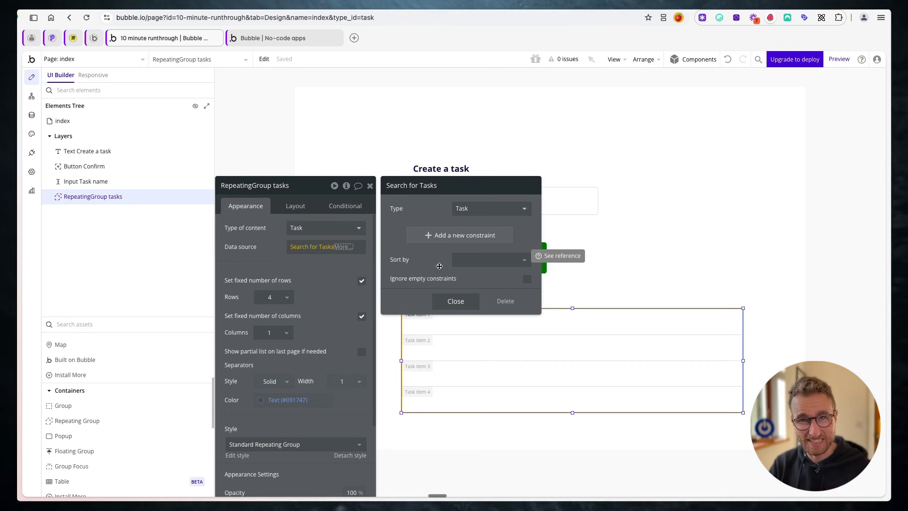
- Turn off the fixed number of rows for the tasks repeating group
left_click_drag(256, 268, 252, 240)
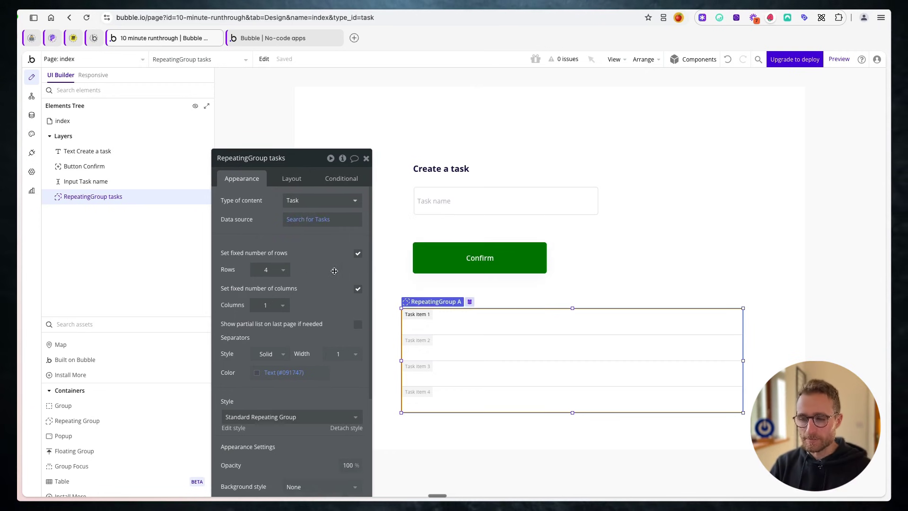
left_click_drag(335, 264, 334, 246)
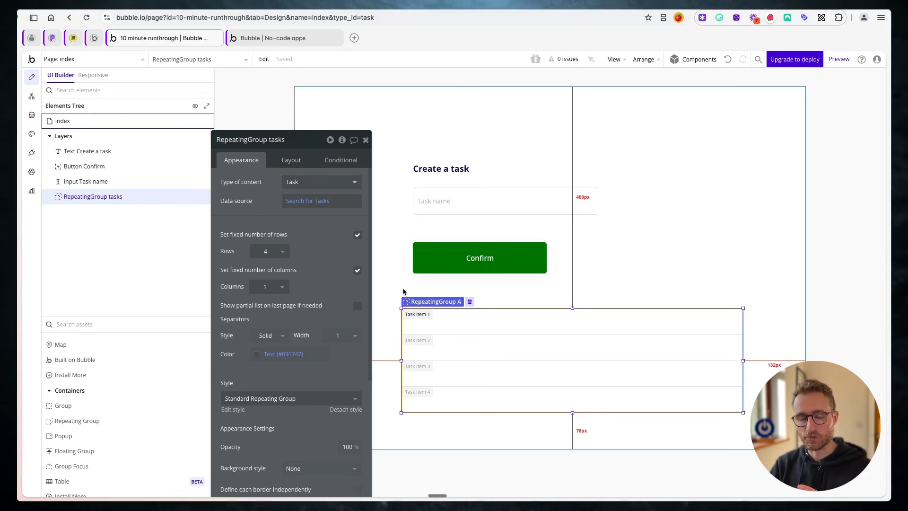
left_click(359, 237)
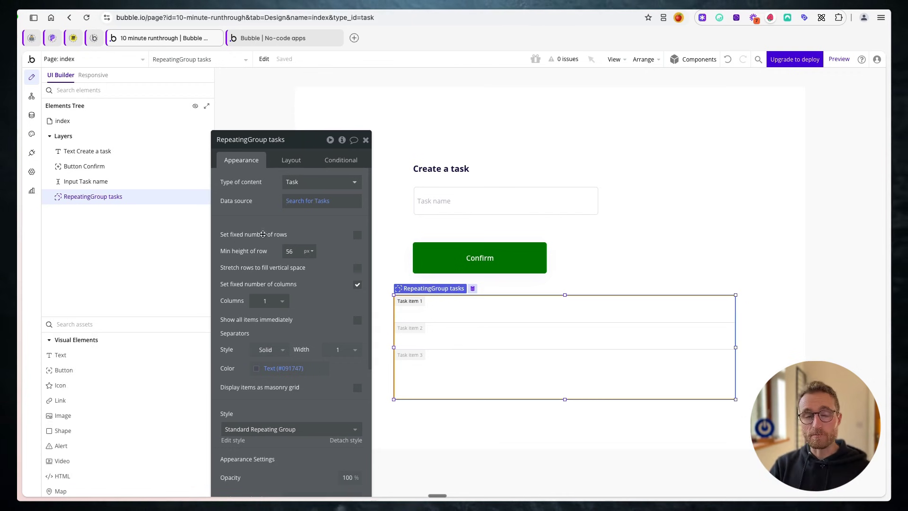
- Place a text element in the first cell of the tasks repeating group reading "I am a task"
left_click(119, 356)
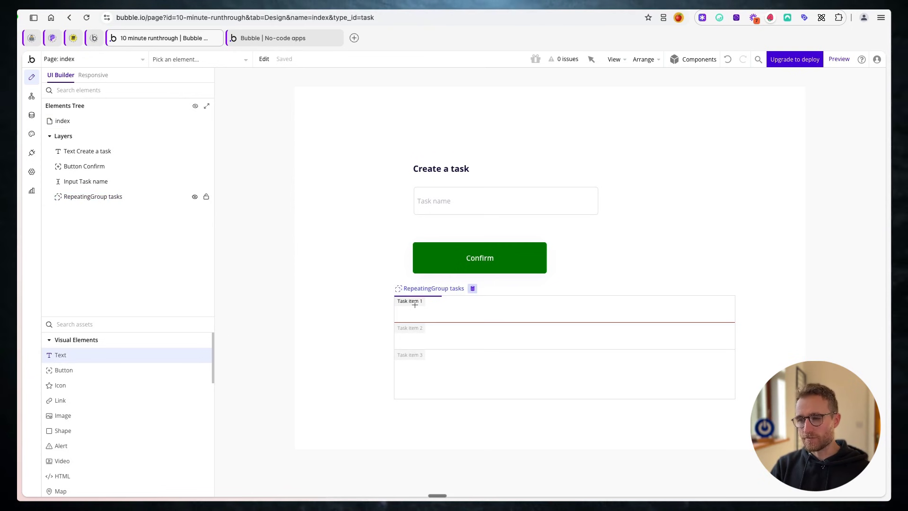
left_click(416, 304)
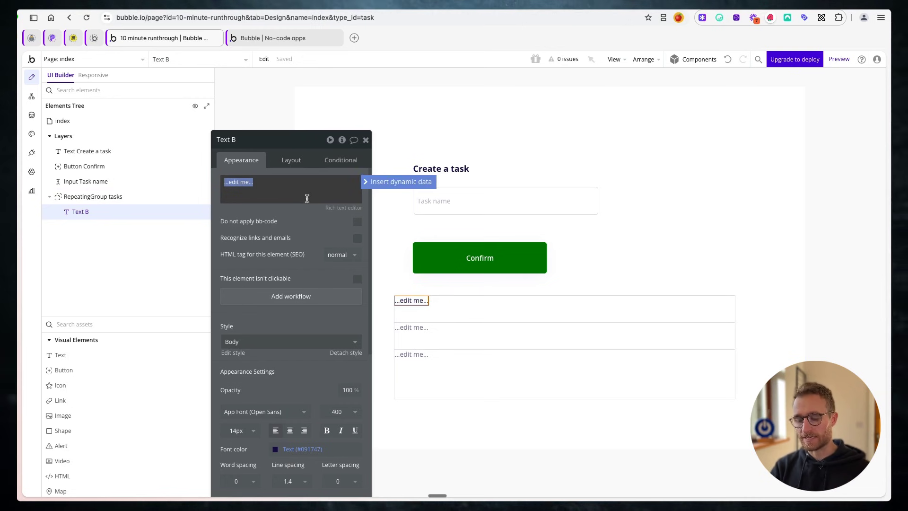
type("I am a task")
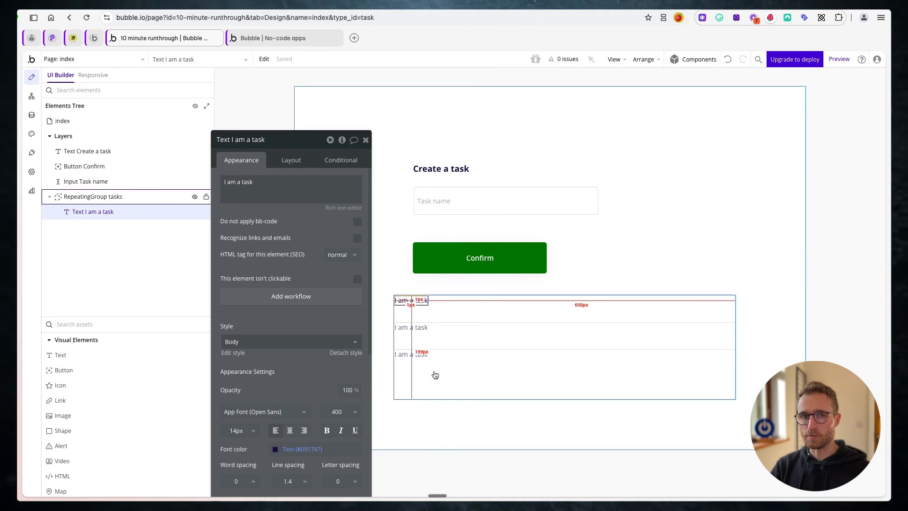
- Inspect the repeating group's rows in the app preview by viewing the list from start to end
left_click(267, 38)
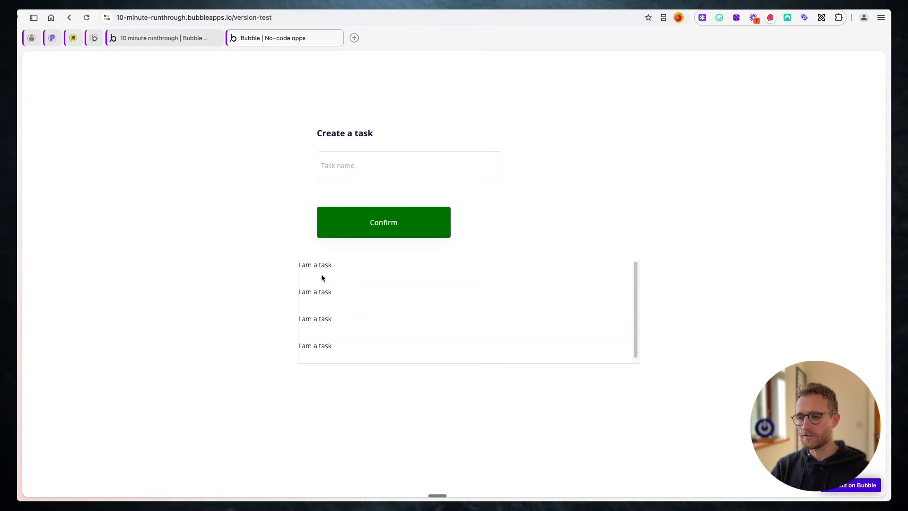
scroll(353, 302, "down", 1)
scroll(342, 279, "up", 1)
scroll(336, 272, "down", 1)
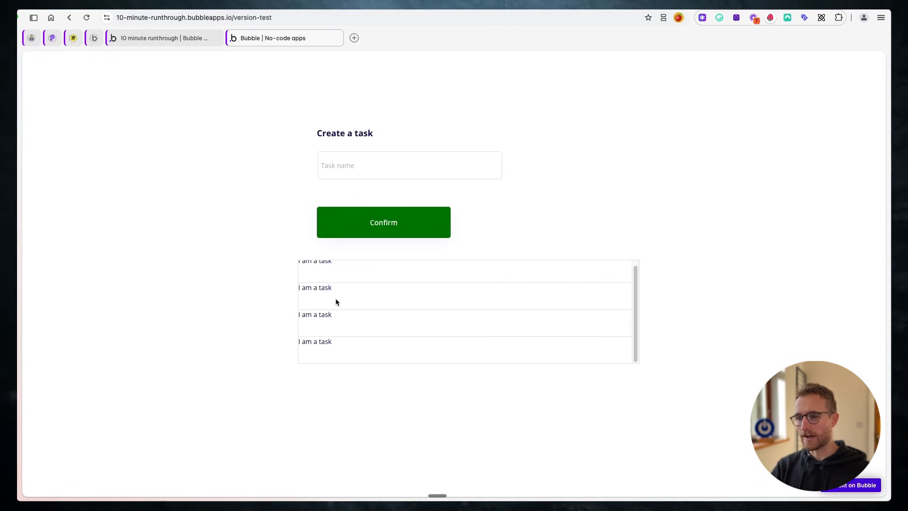
scroll(344, 322, "up", 1)
left_click_drag(335, 271, 291, 266)
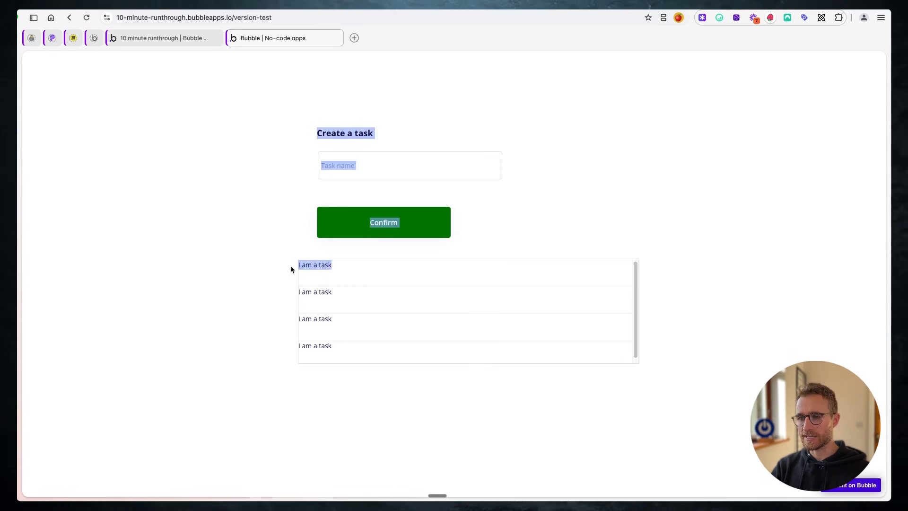
- Review the task rows in the app preview and the Search for Tasks settings behind the tasks repeating group
left_click(362, 308)
left_click_drag(305, 297, 286, 315)
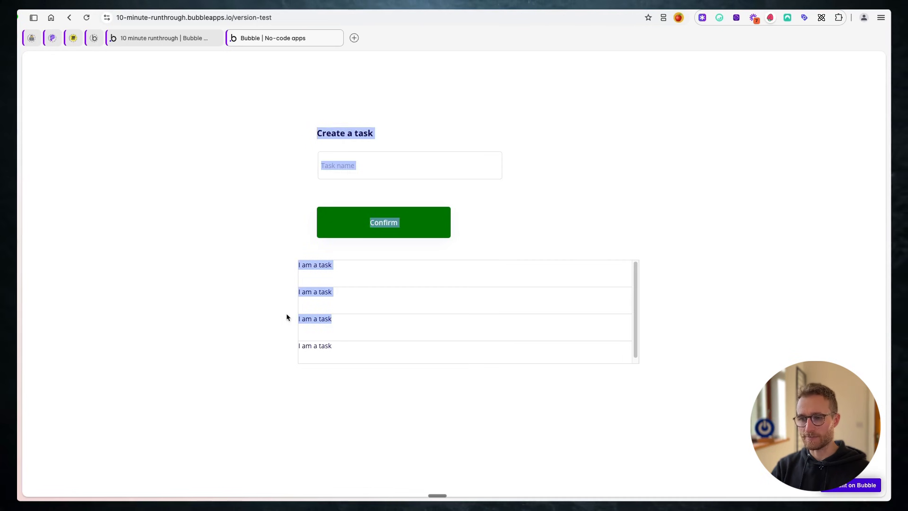
left_click(327, 347)
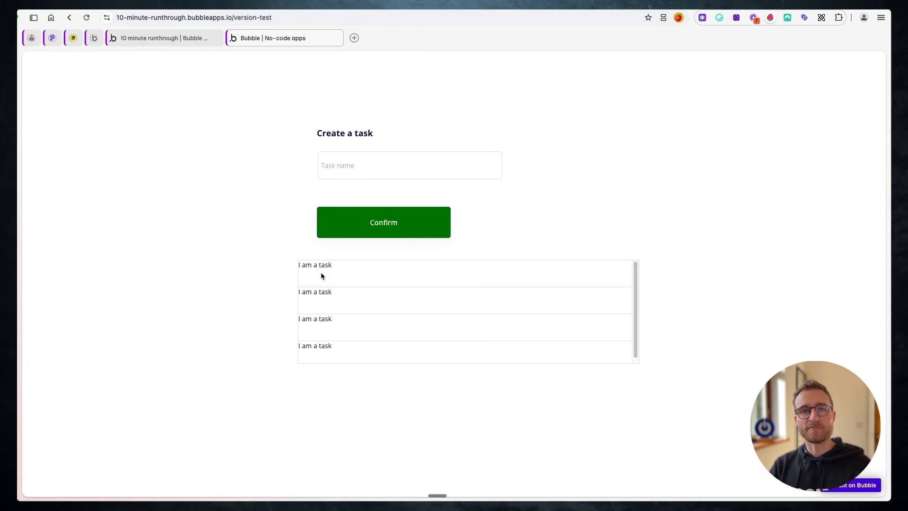
left_click(158, 38)
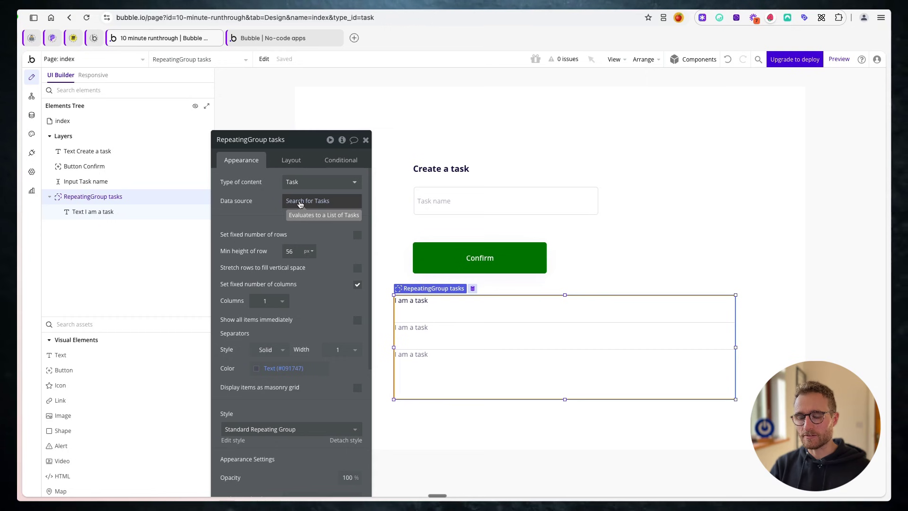
left_click(299, 202)
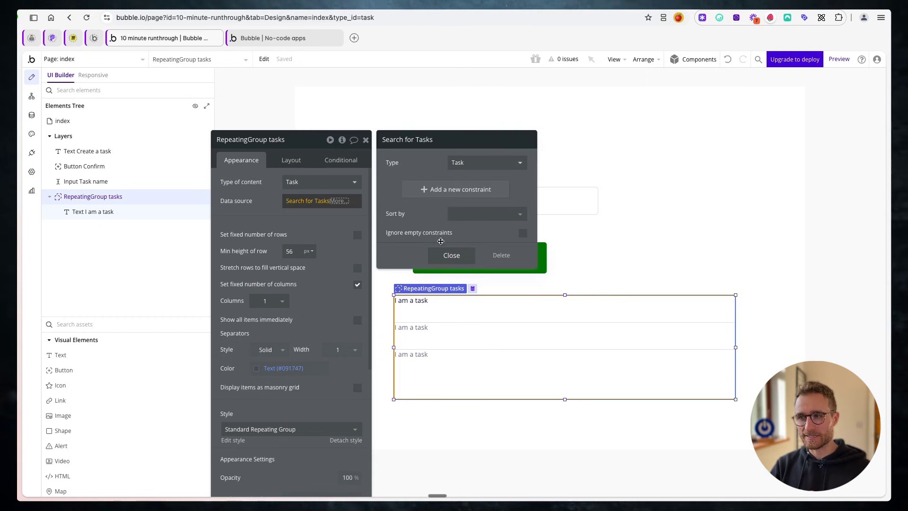
left_click(451, 256)
left_click(339, 200)
- Delete the "Walk the dog" task with the due date Dec 12, 2024 from the All Tasks app data
left_click(32, 115)
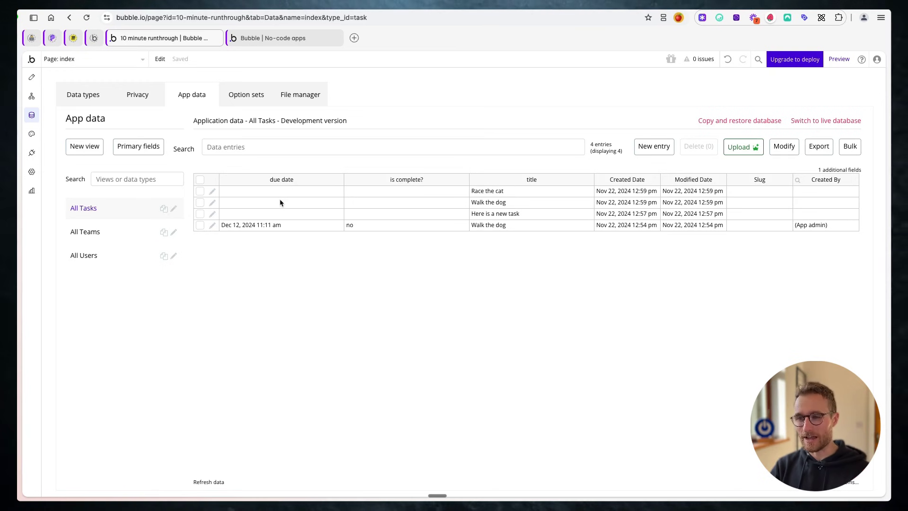
left_click_drag(282, 191, 293, 224)
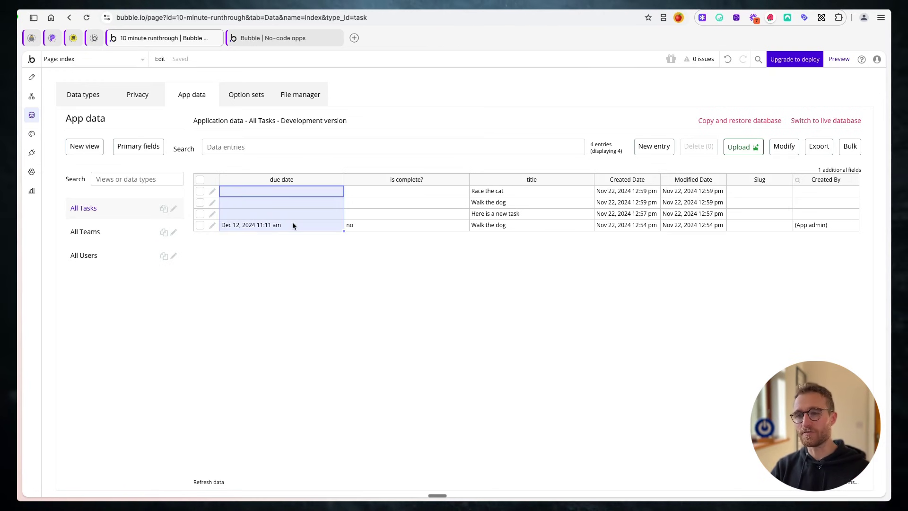
left_click(200, 226)
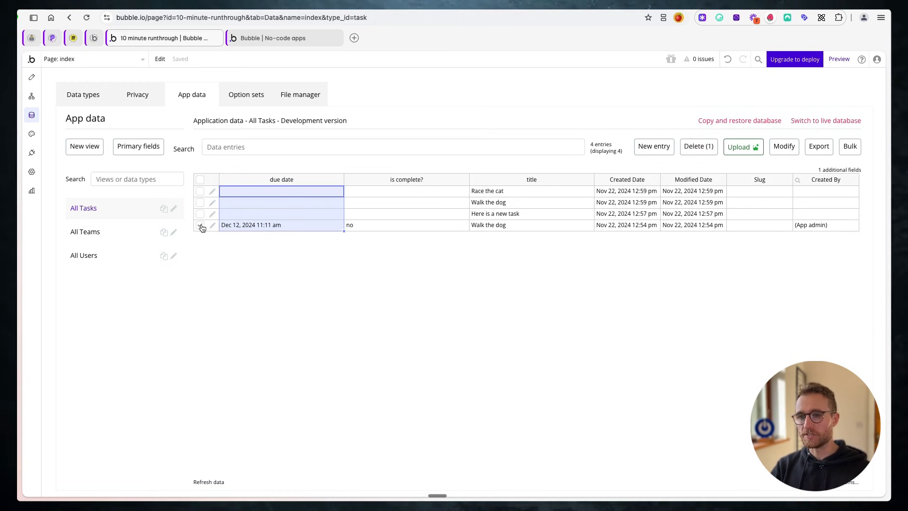
left_click(698, 146)
left_click(449, 158)
- Check the repeating group's rows in the app preview against the remaining task entries
left_click(303, 43)
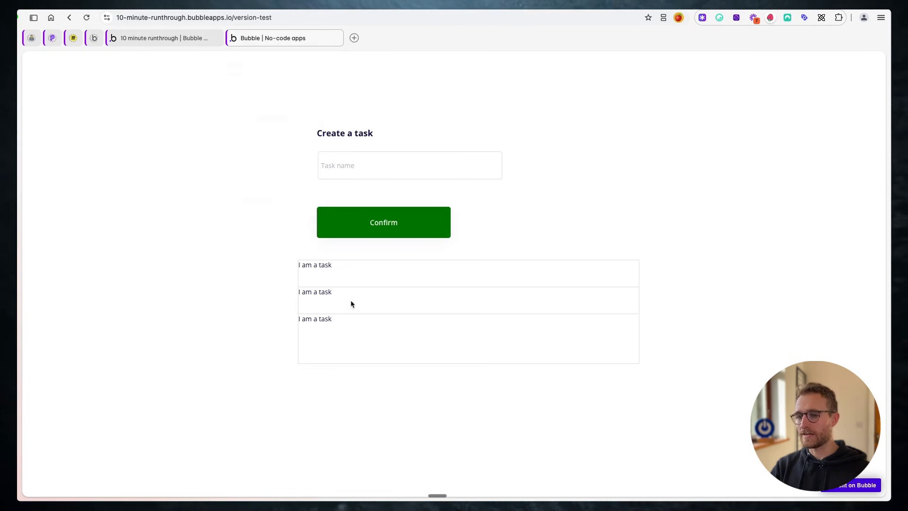
key("super+a")
left_click_drag(334, 266, 296, 265)
left_click(345, 301)
left_click(342, 298)
left_click_drag(342, 298, 305, 292)
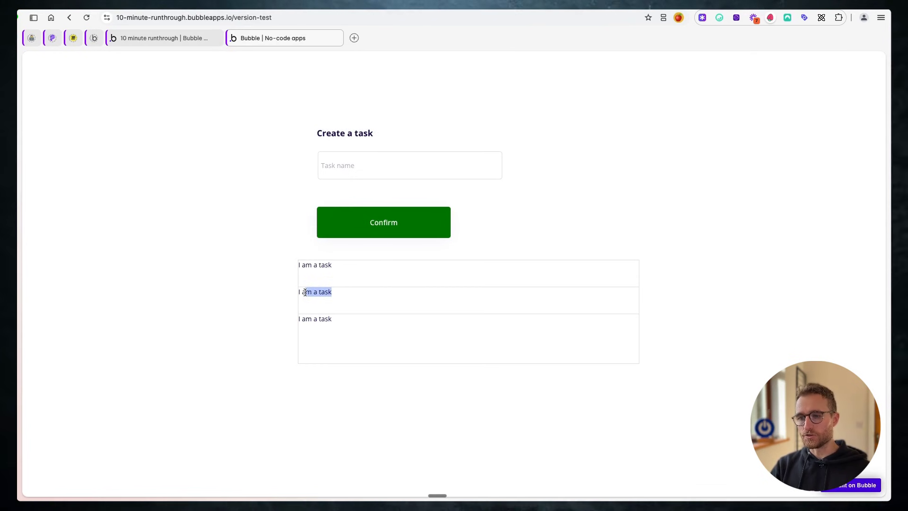
- Open the properties of the "I am a task" text nested in the tasks repeating group in the page design
left_click(152, 40)
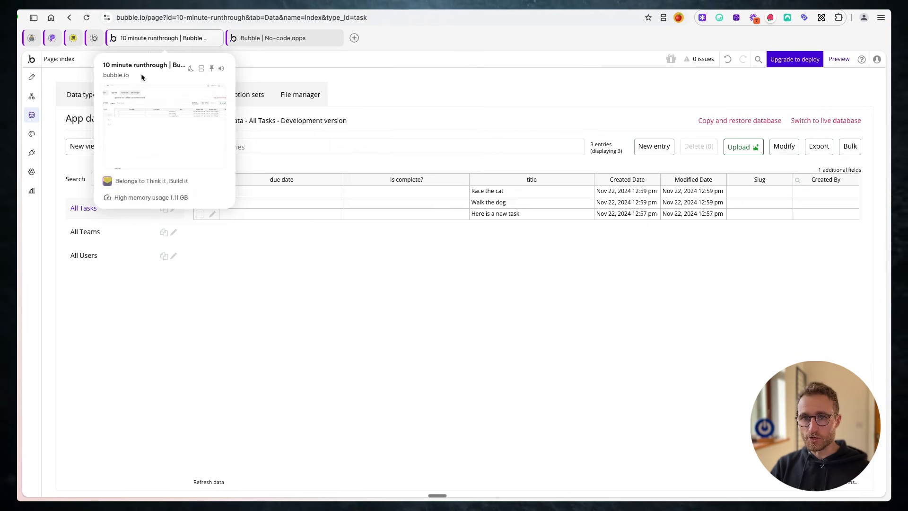
left_click(31, 77)
left_click(399, 304)
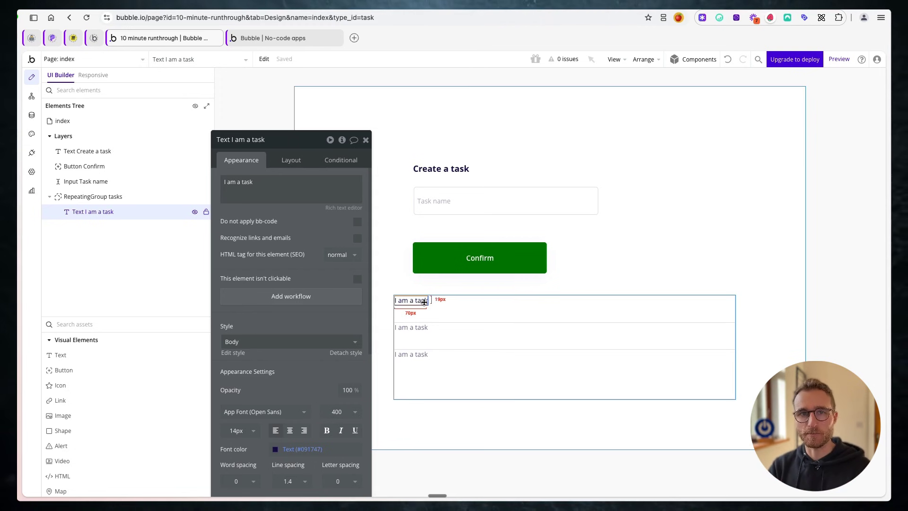
left_click(105, 210)
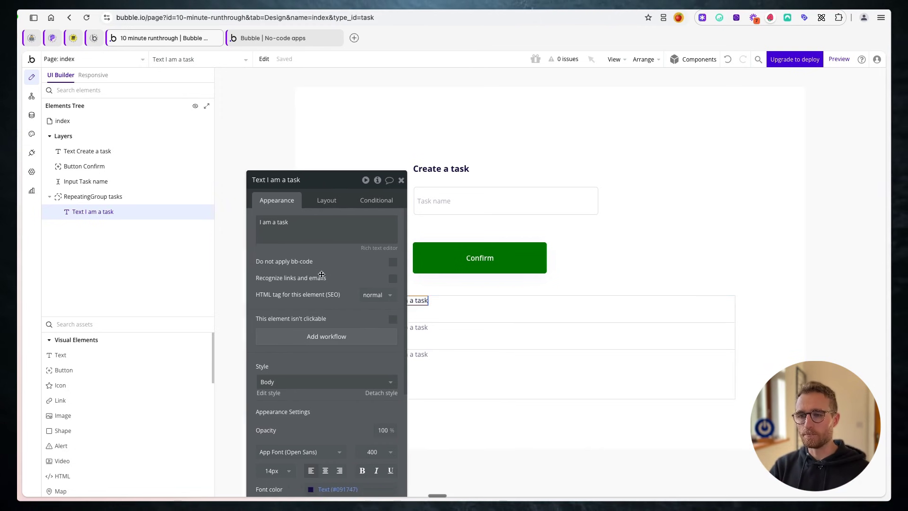
left_click(95, 199)
left_click(98, 205)
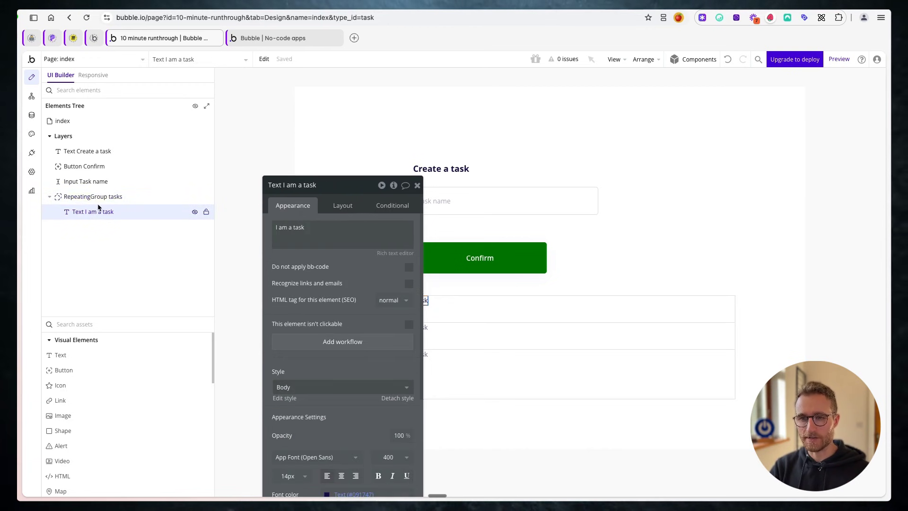
left_click(100, 199)
left_click(90, 213)
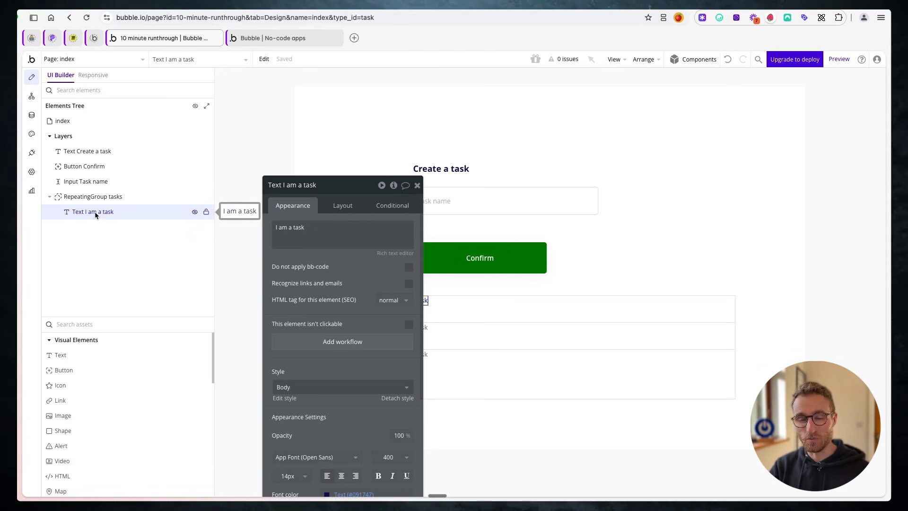
left_click_drag(357, 271, 669, 291)
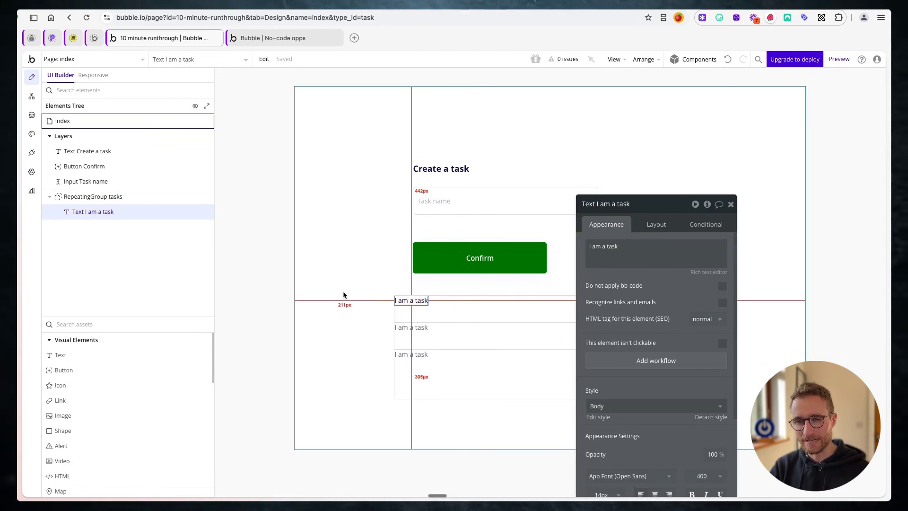
left_click(435, 314)
left_click(414, 306)
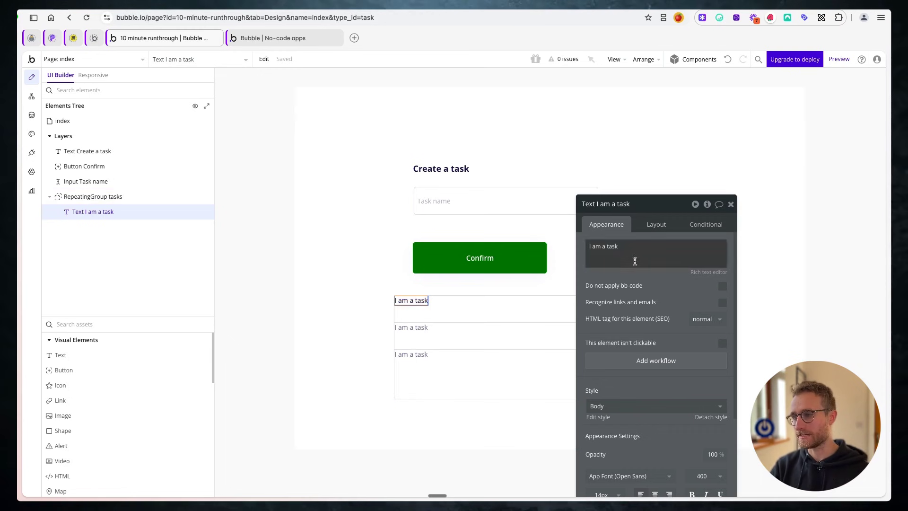
left_click_drag(666, 314, 273, 263)
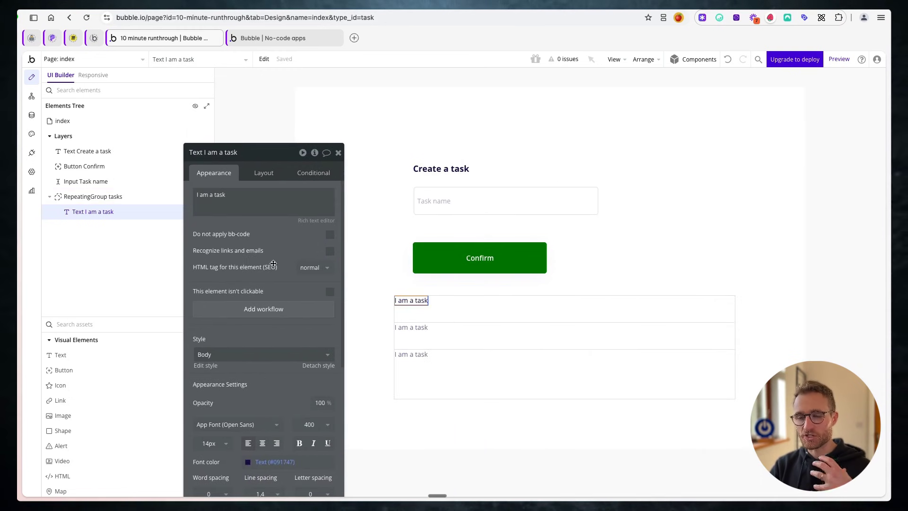
- Replace the "I am a task" text with the dynamic expression Current cell's Task's title
triple_click(263, 198)
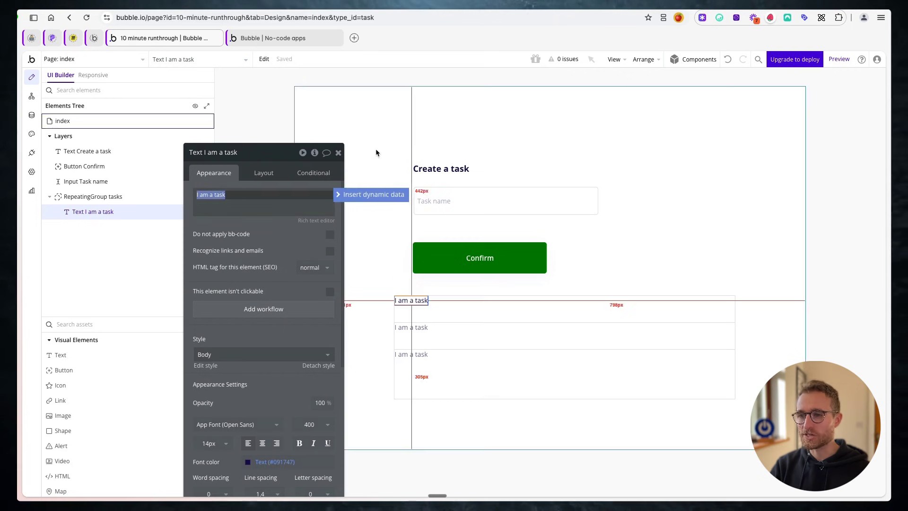
left_click(373, 196)
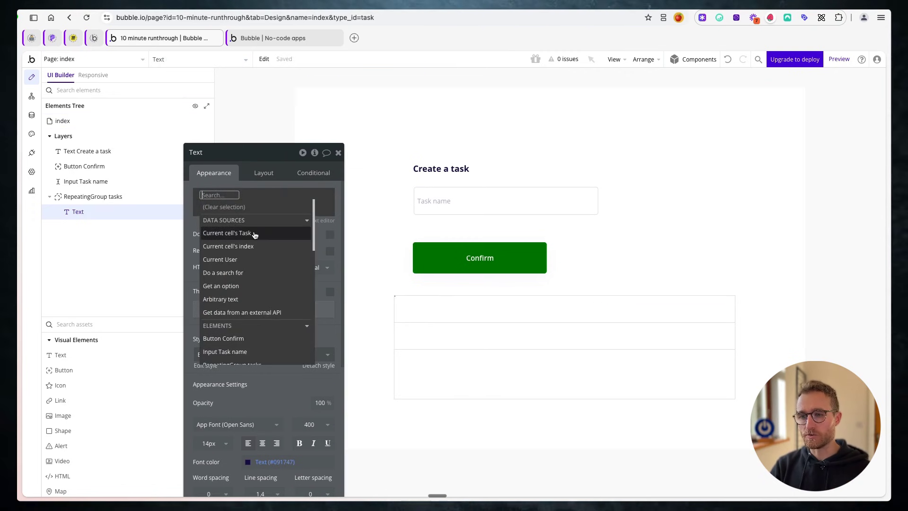
mouse_move(255, 235)
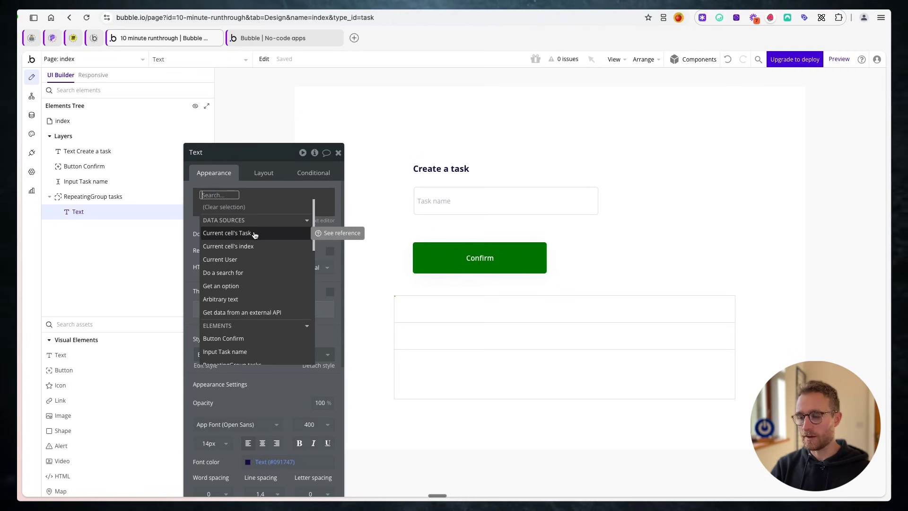
left_click(254, 235)
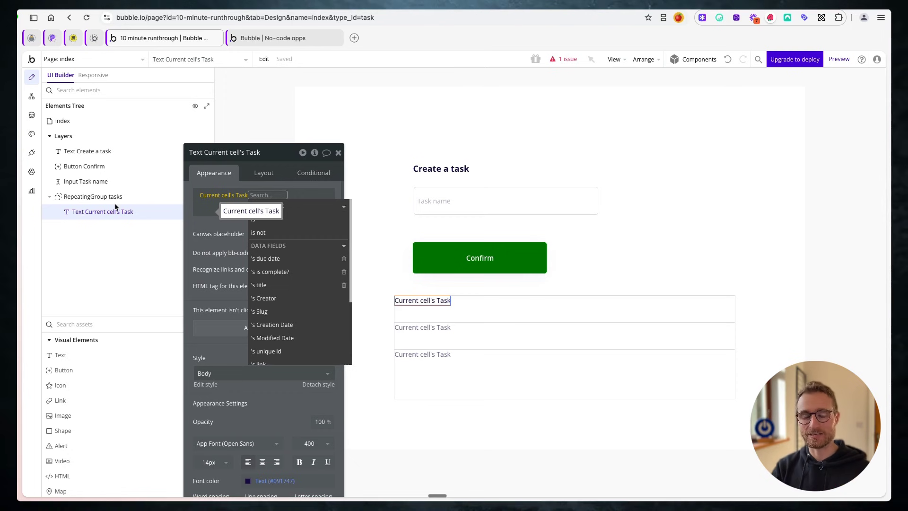
left_click(279, 286)
left_click(250, 200)
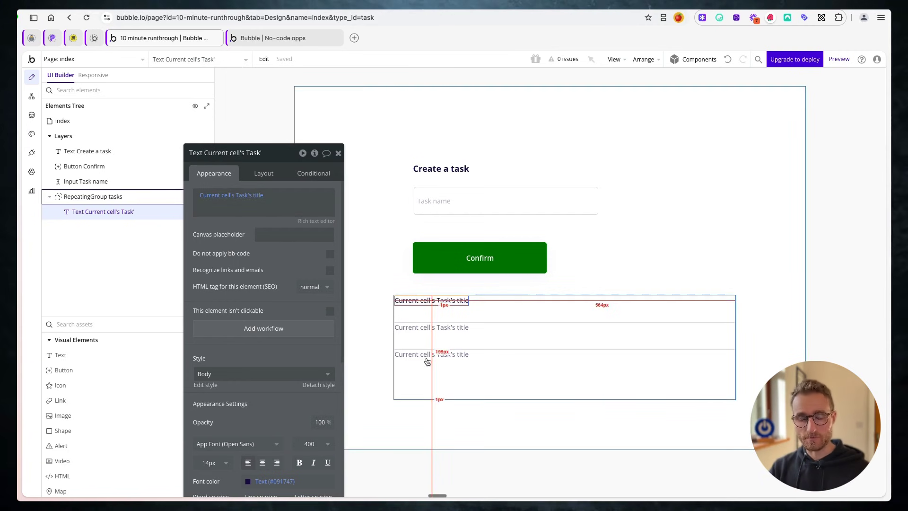
mouse_move(217, 197)
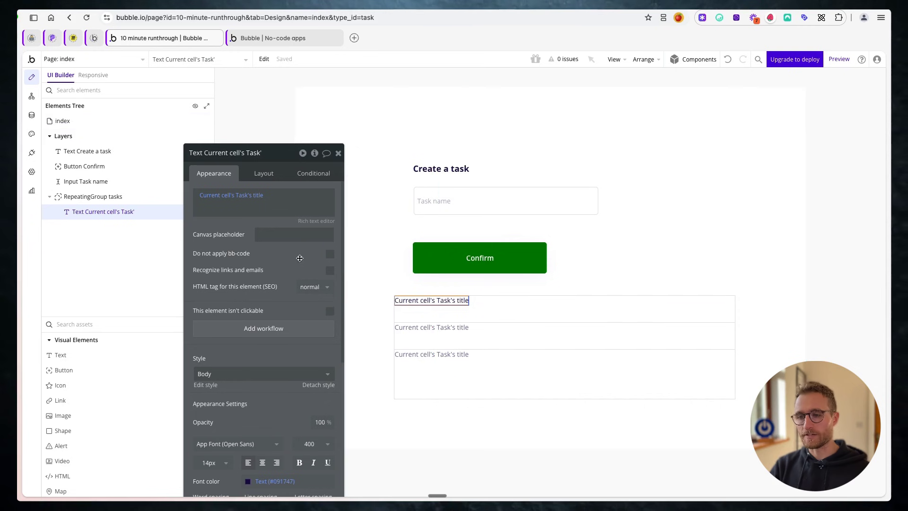
- Refresh the app preview and examine the task titles listed in the repeating group
left_click(272, 38)
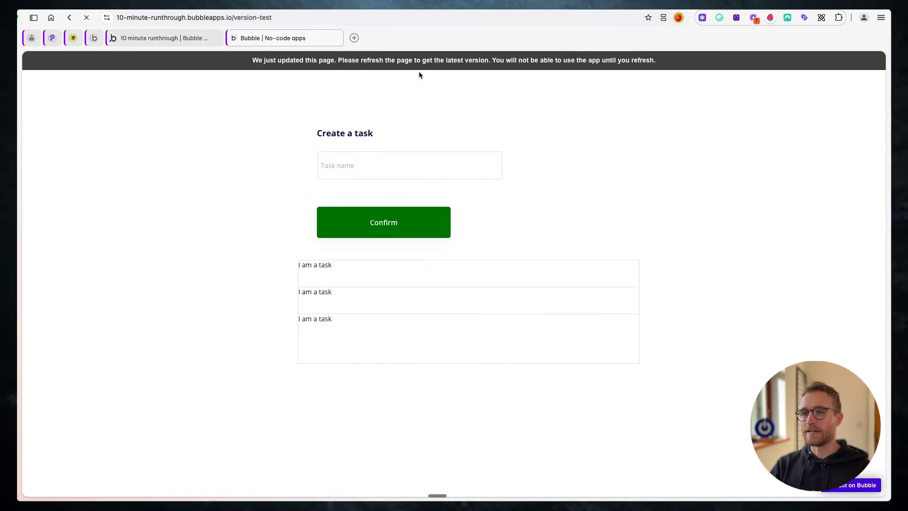
key("super+r")
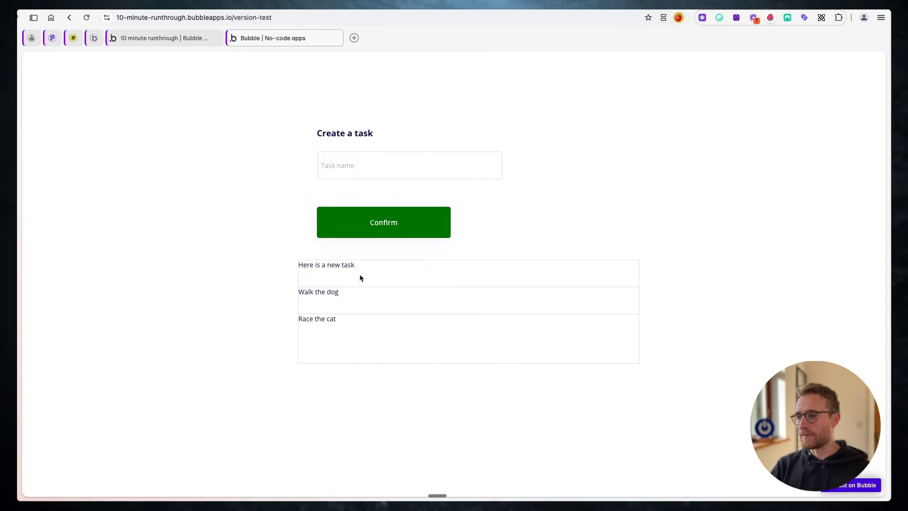
left_click_drag(359, 270, 287, 269)
left_click_drag(339, 297, 289, 295)
left_click(333, 330)
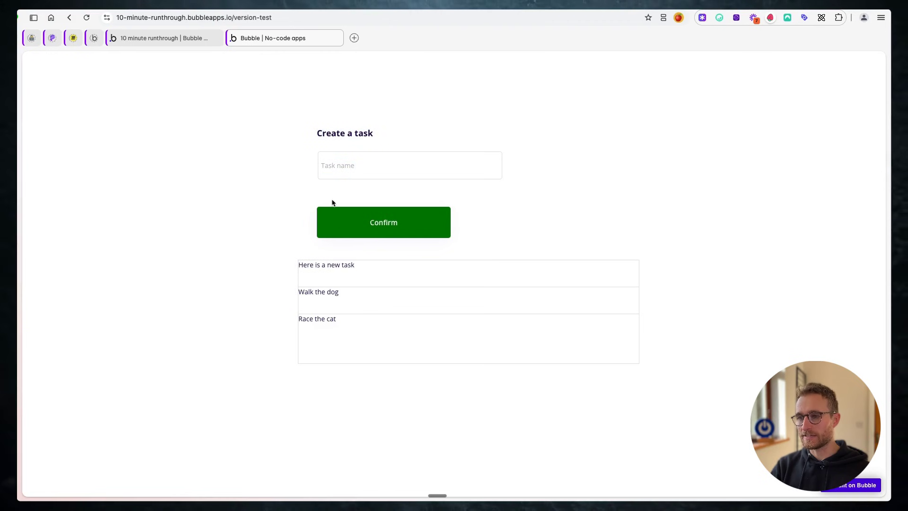
- Create a task named "Edit this video" in the app preview and view the task list from start to end
left_click(383, 166)
type("Edit this video")
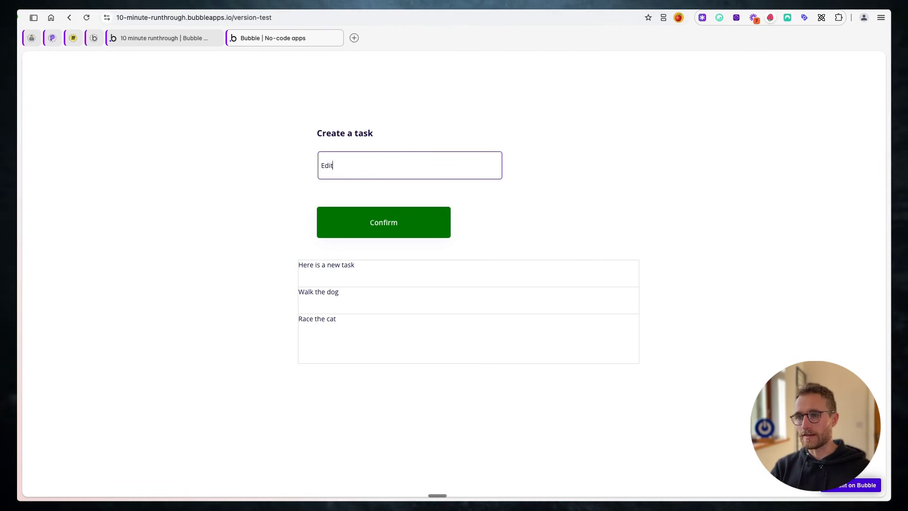
left_click(369, 235)
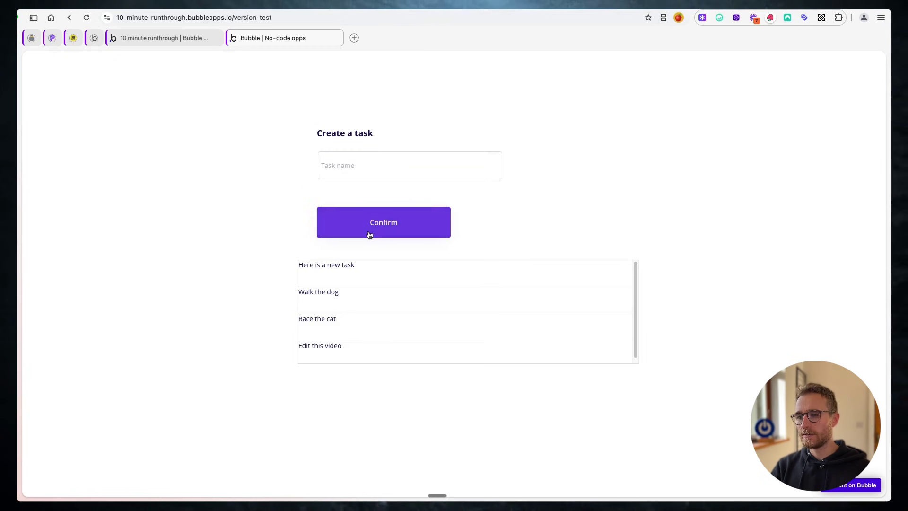
scroll(350, 322, "down", 1)
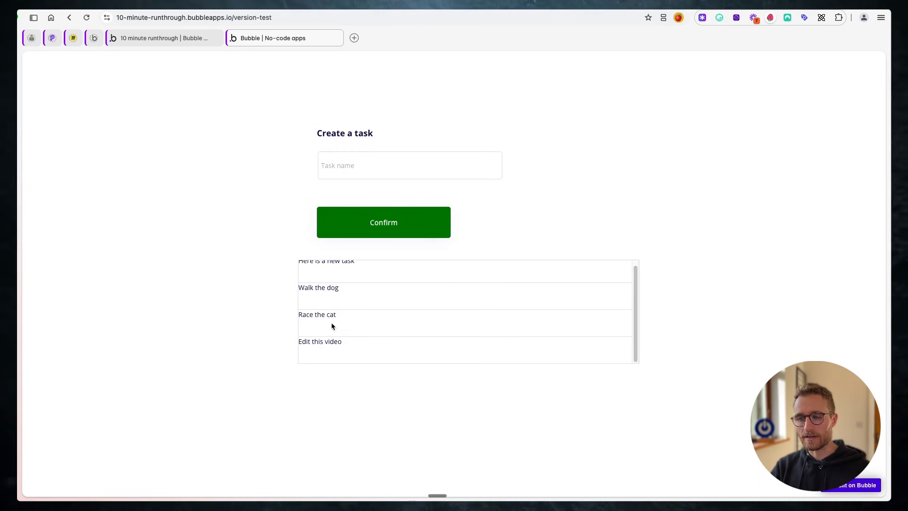
scroll(402, 294, "up", 1)
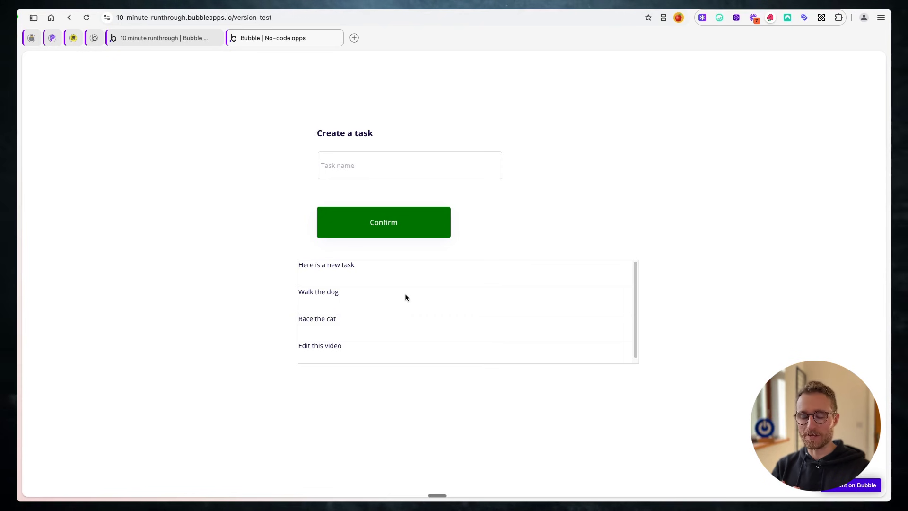
left_click(371, 170)
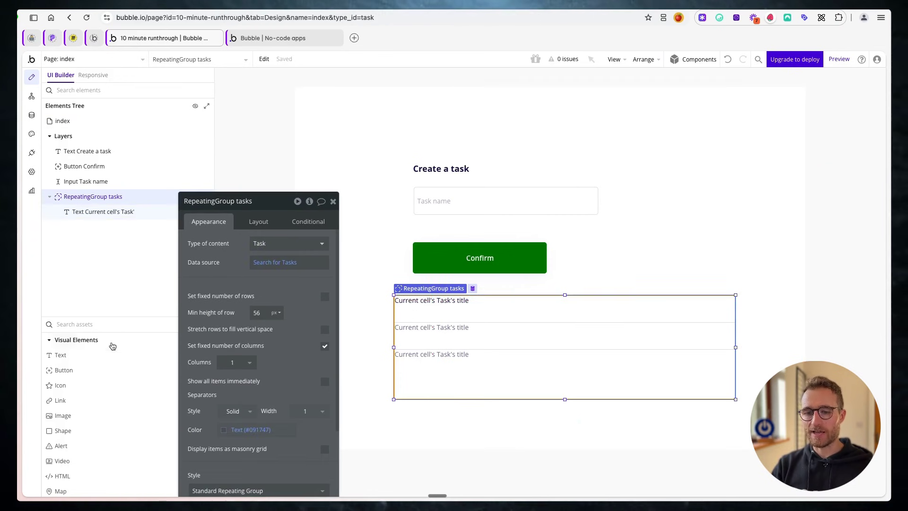
- Place a button in the first cell of the tasks repeating group
left_click(79, 370)
left_click(507, 309)
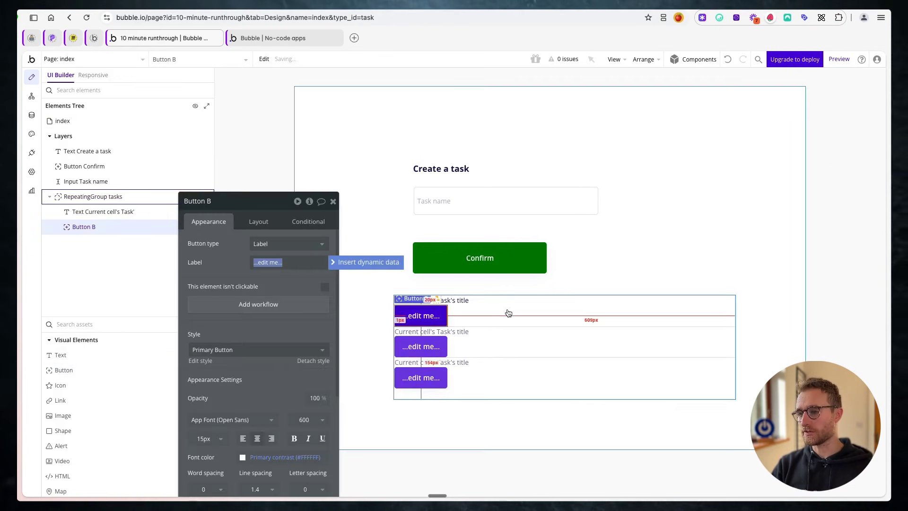
- Try to move the new button beside the task title in the first cell, and undo the moves
left_click_drag(436, 319, 510, 297)
left_click_drag(471, 249, 461, 318)
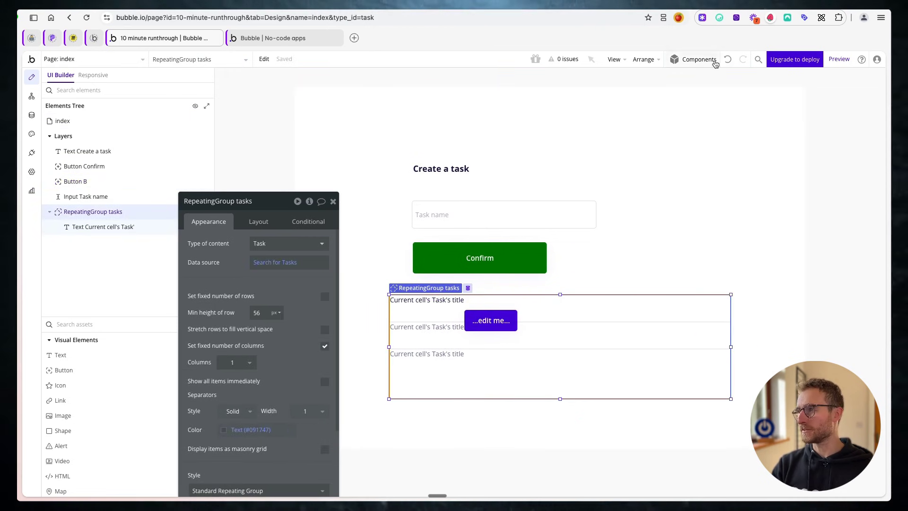
left_click(729, 61)
left_click(729, 61)
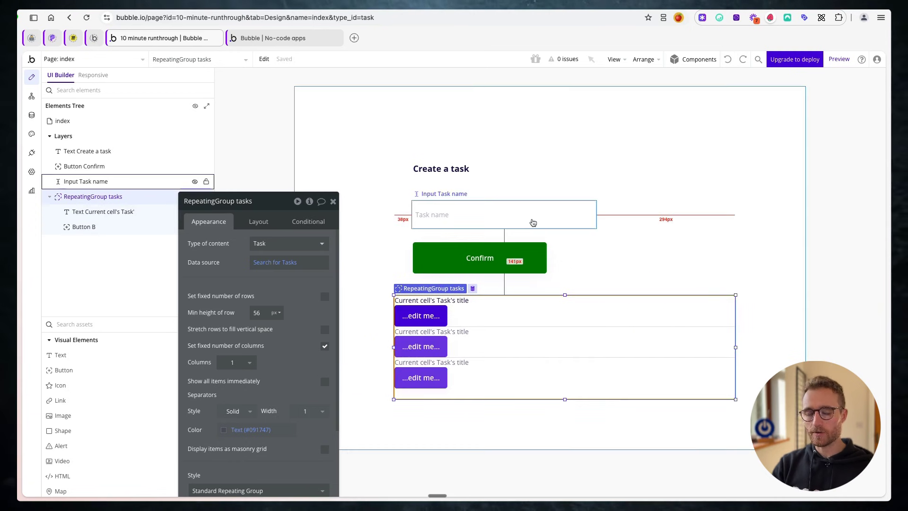
- Draw an empty group beside the task form and move the form elements toward the page's left edge
left_click_drag(303, 205, 330, 361)
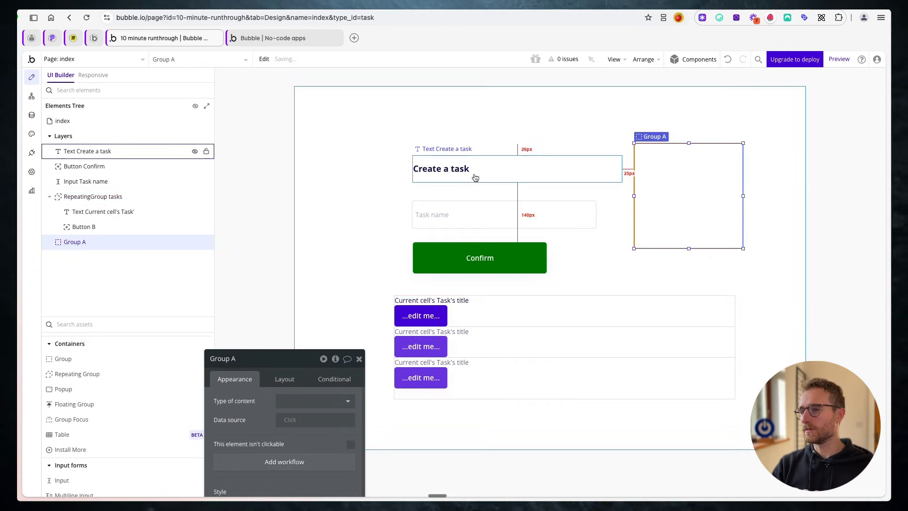
left_click_drag(474, 174, 373, 130)
left_click_drag(449, 223, 341, 176)
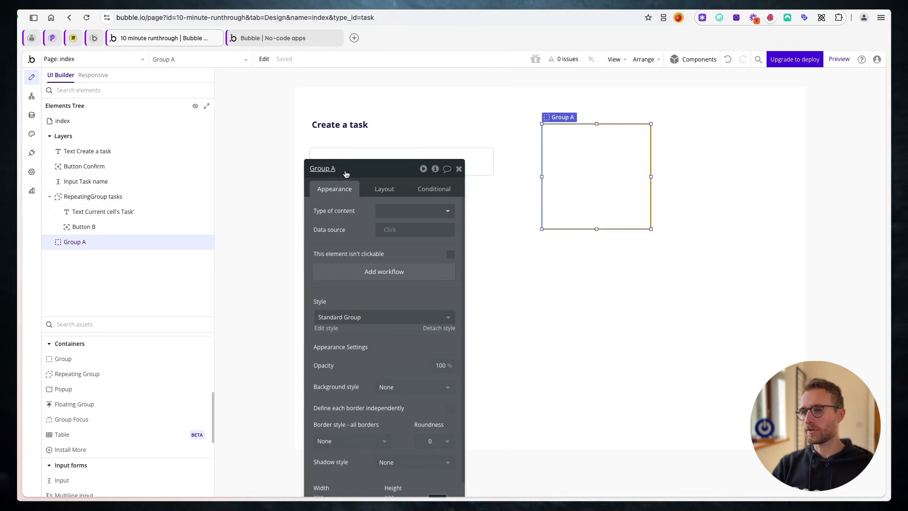
- Rename the new group "Group fixed" and give it a solid border of width 1
left_click(345, 172)
key("BackSpace")
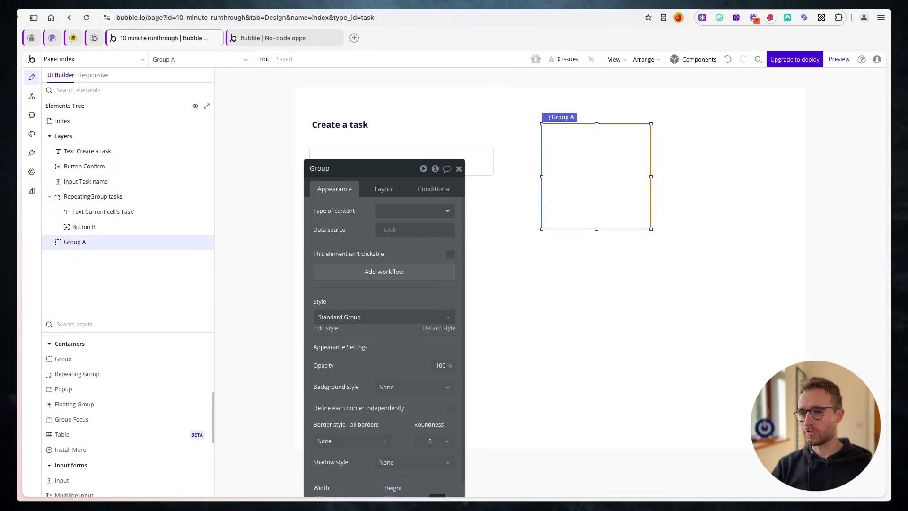
type("fixed")
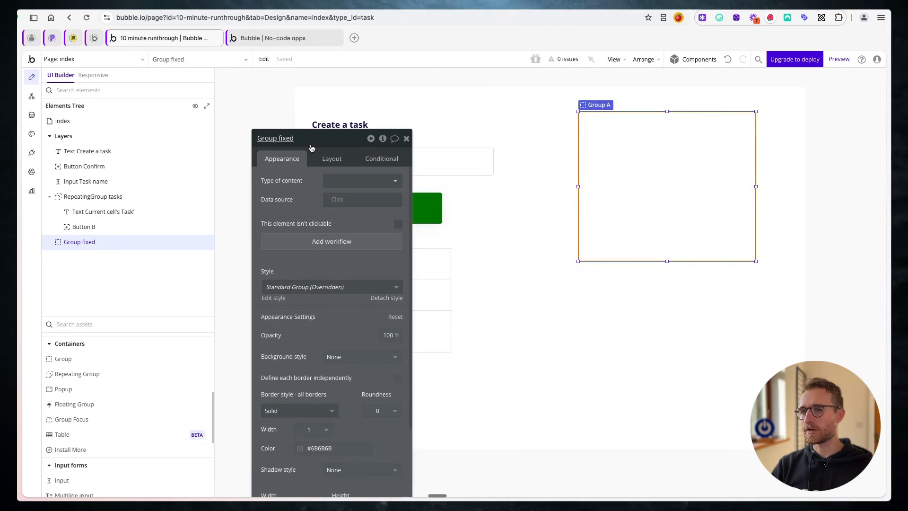
- Set the container layout of Group fixed to Fixed
left_click(332, 158)
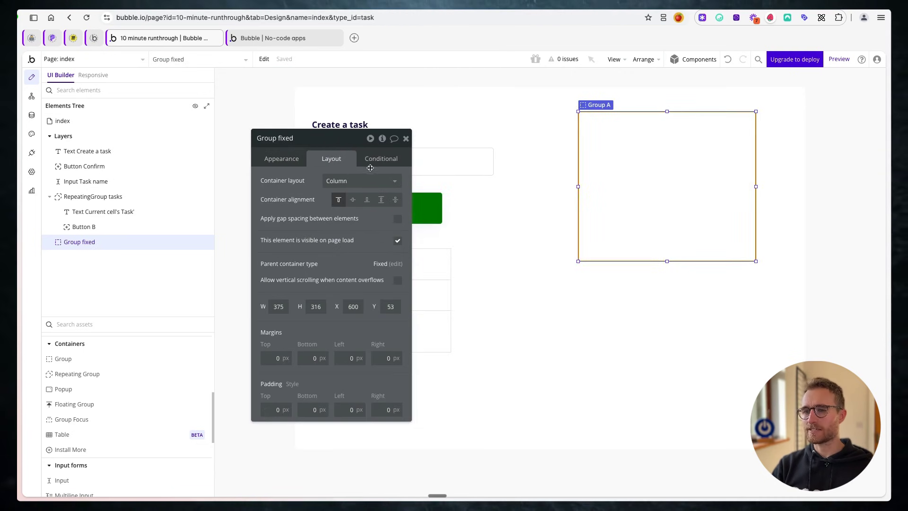
left_click(340, 180)
left_click(351, 211)
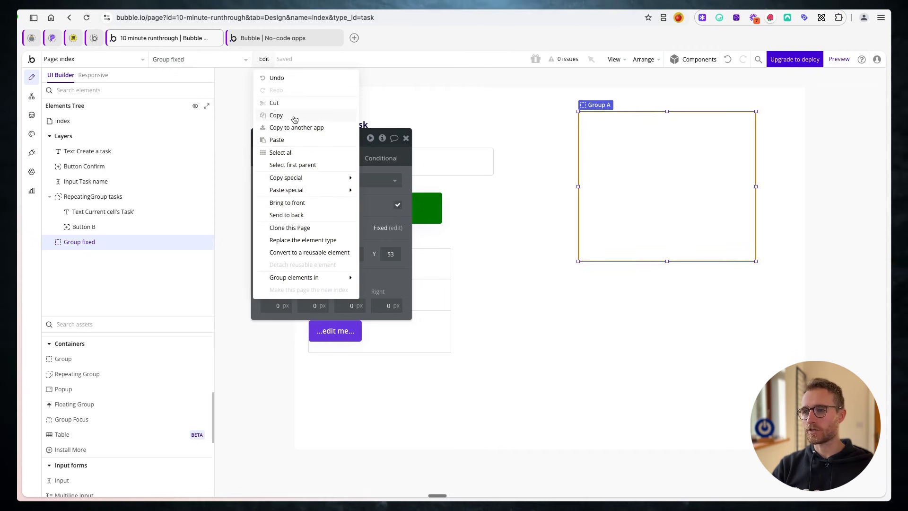
- Duplicate Group fixed and place the copy directly below the original
left_click(490, 259)
mouse_move(263, 59)
left_click(278, 141)
left_click_drag(620, 204, 615, 367)
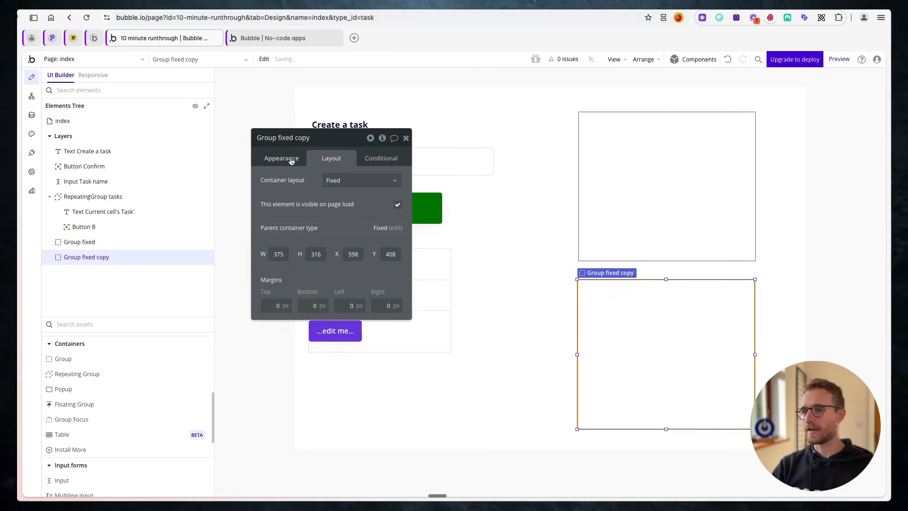
- Rename the copied group "Group column" and set its container layout to Column
left_click(278, 137)
left_click_drag(278, 137, 312, 138)
key("BackSpace")
type("column")
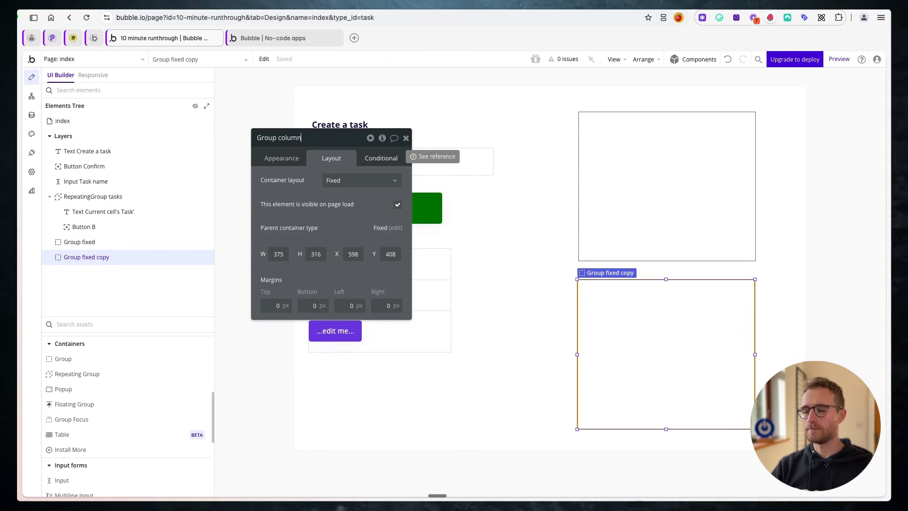
left_click(406, 138)
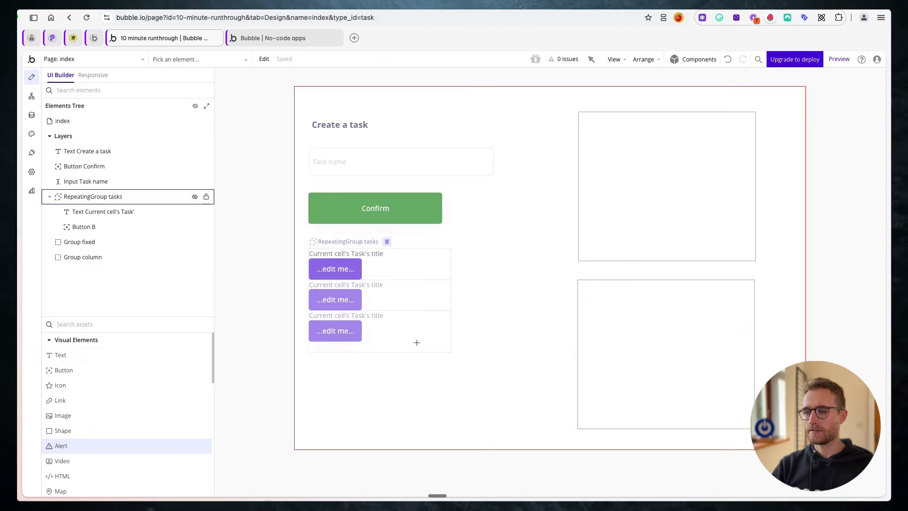
- Draw a button about 262 px wide and 48 px high in the upper part of Group fixed and shift it slightly
left_click(90, 370)
mouse_move(596, 128)
left_mouse_down()
mouse_move(664, 157)
mouse_move(726, 155)
left_mouse_up()
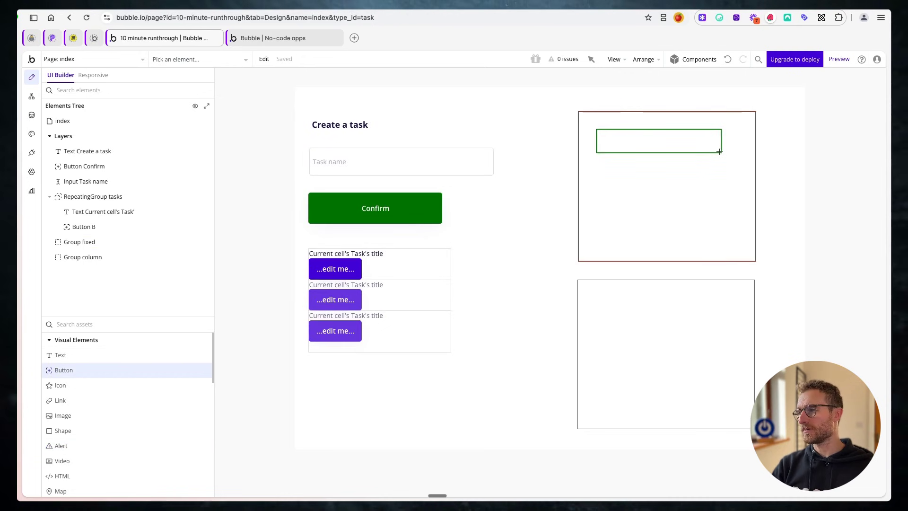
mouse_move(653, 141)
left_mouse_down()
mouse_move(656, 178)
mouse_move(675, 154)
mouse_move(655, 180)
mouse_move(660, 155)
left_mouse_up()
- Add two buttons inside Group column, one under the other
key("b")
left_click_drag(611, 300, 674, 332)
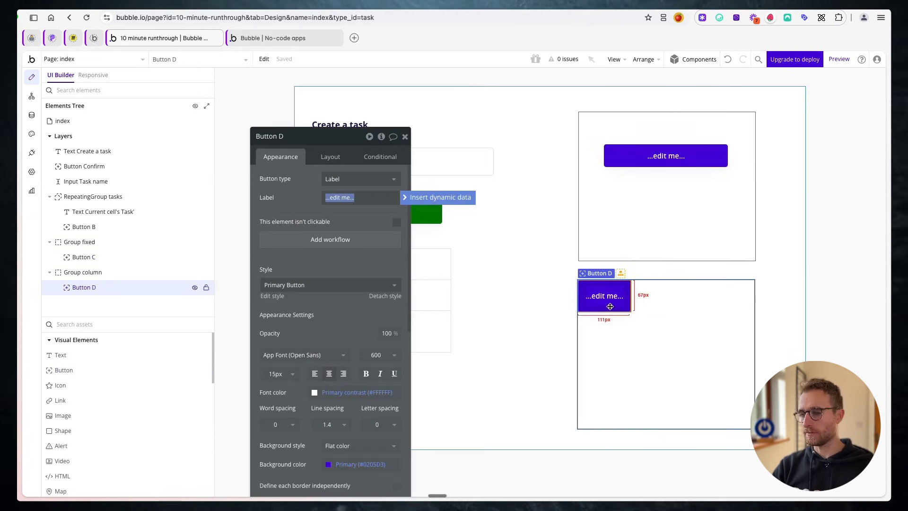
left_click(175, 370)
left_click_drag(601, 344, 625, 367)
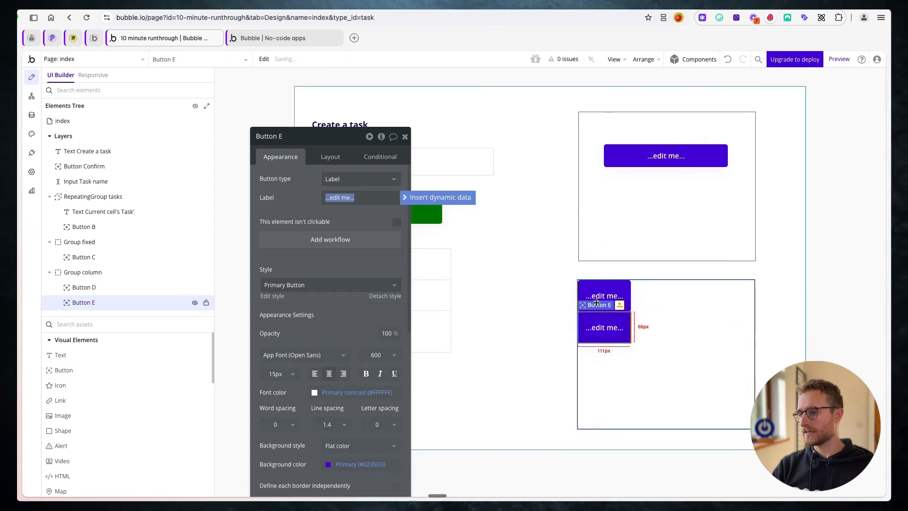
- Change the background color of the second button in Group column to the red color variable
left_click(329, 465)
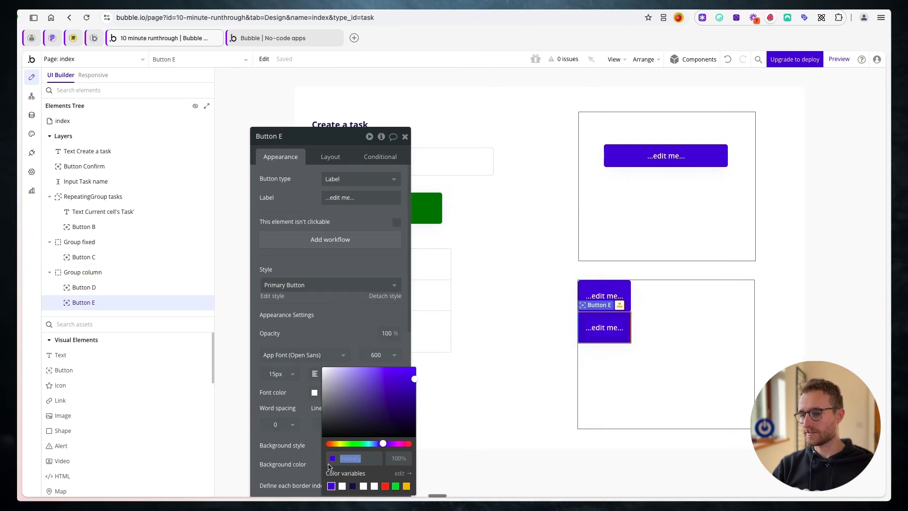
left_click(386, 486)
left_click(637, 295)
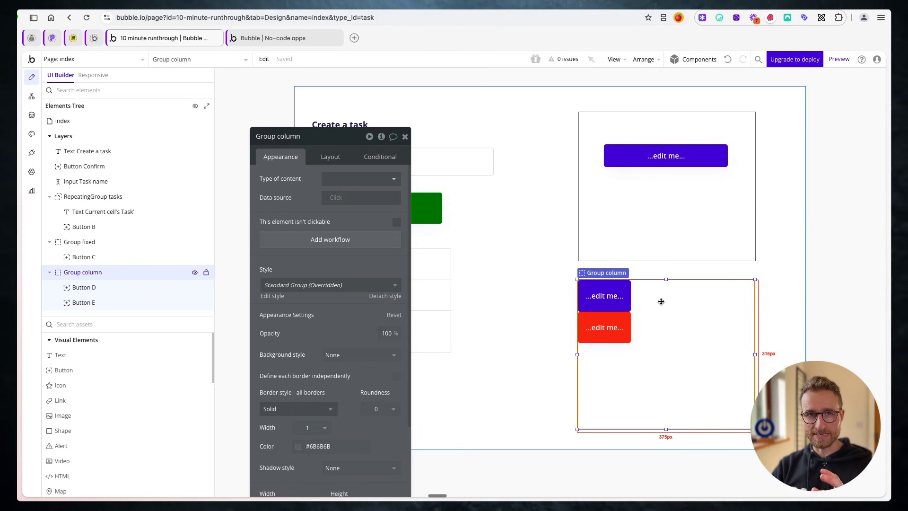
- Move the button inside Group fixed to about 40 px from the group's left edge and 53 px from its top
left_click(679, 193)
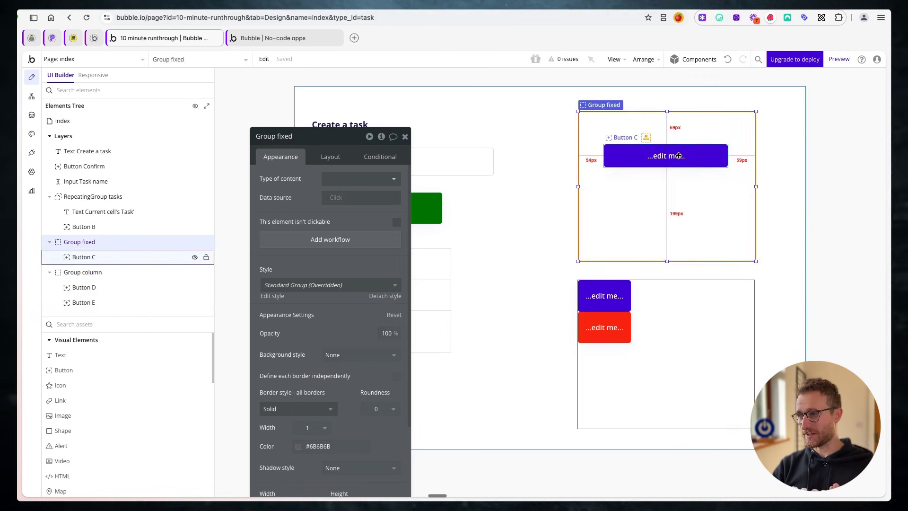
mouse_move(679, 156)
left_mouse_down()
mouse_move(674, 167)
mouse_move(682, 152)
mouse_move(688, 161)
left_mouse_up()
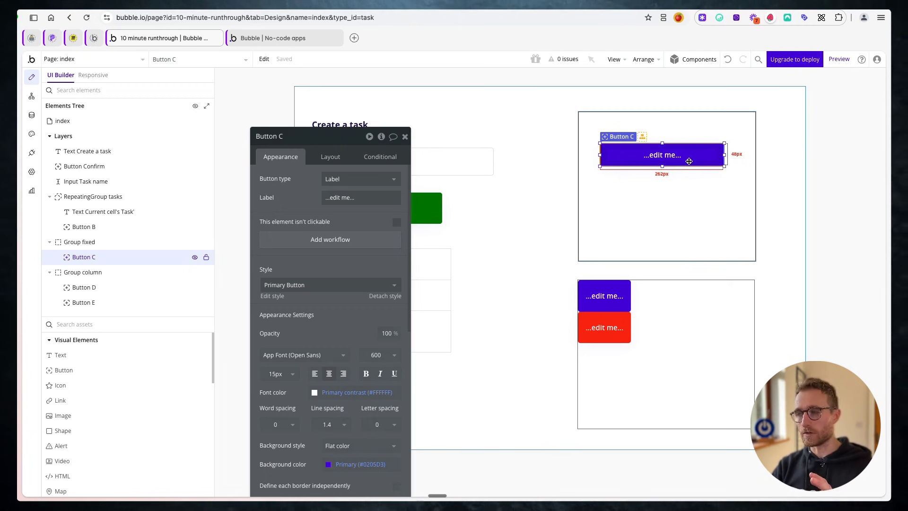
left_click_drag(689, 162, 686, 154)
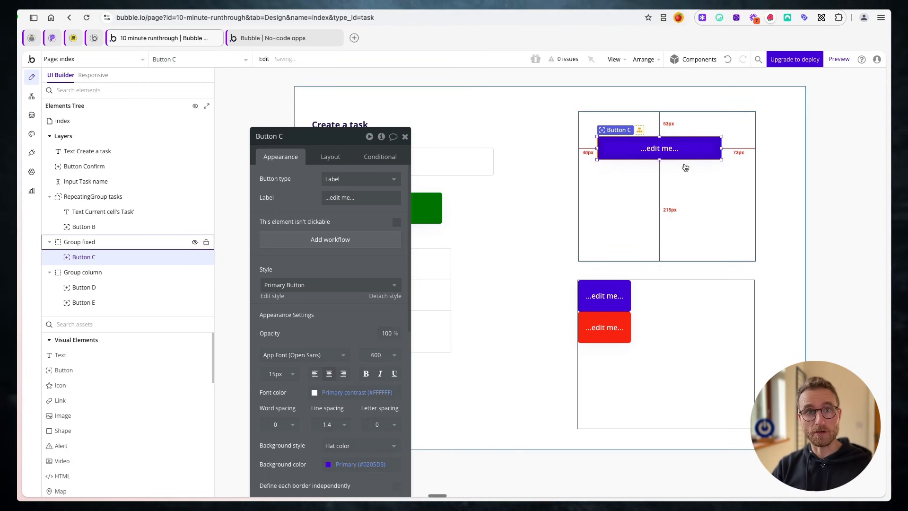
- Check the layout settings of Group column and add a text element below its two buttons
left_click(661, 314)
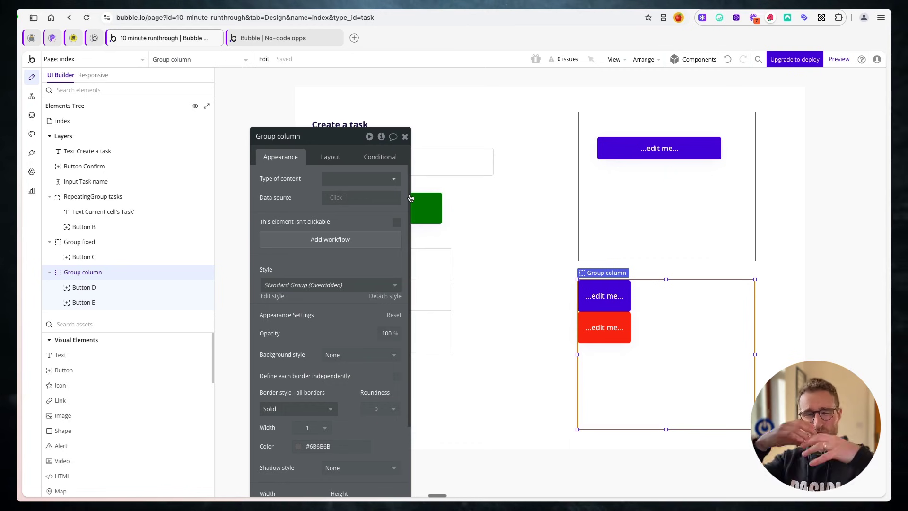
left_click(330, 157)
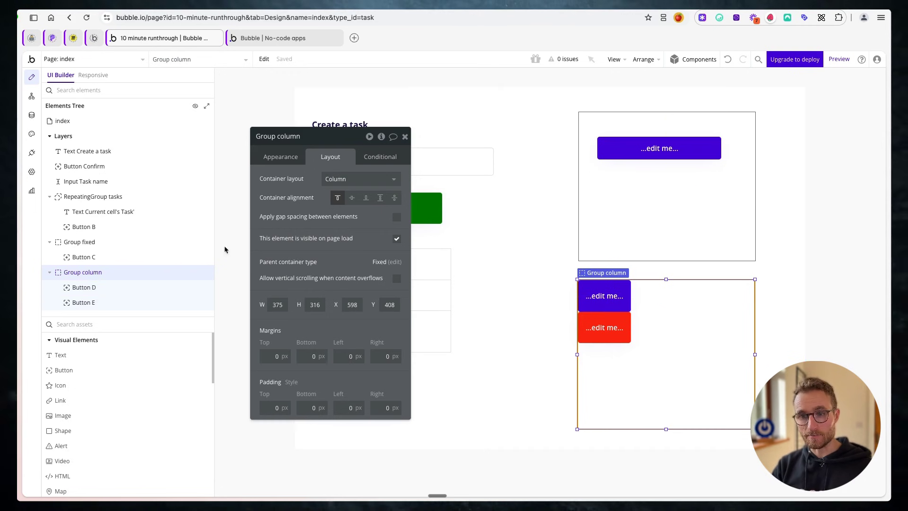
left_click_drag(61, 354, 686, 382)
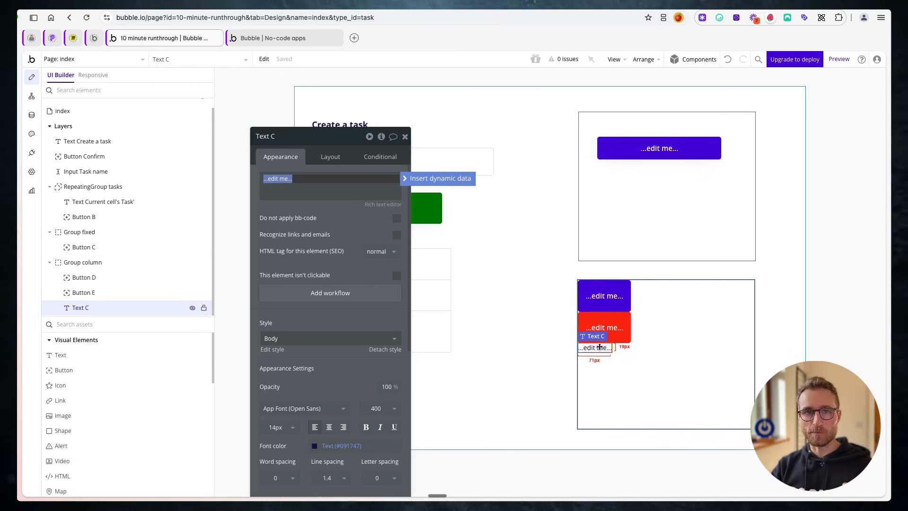
- Switch the container layout of Group column to Row and move its property editor clear of the repeating group
left_click(82, 262)
left_click(337, 159)
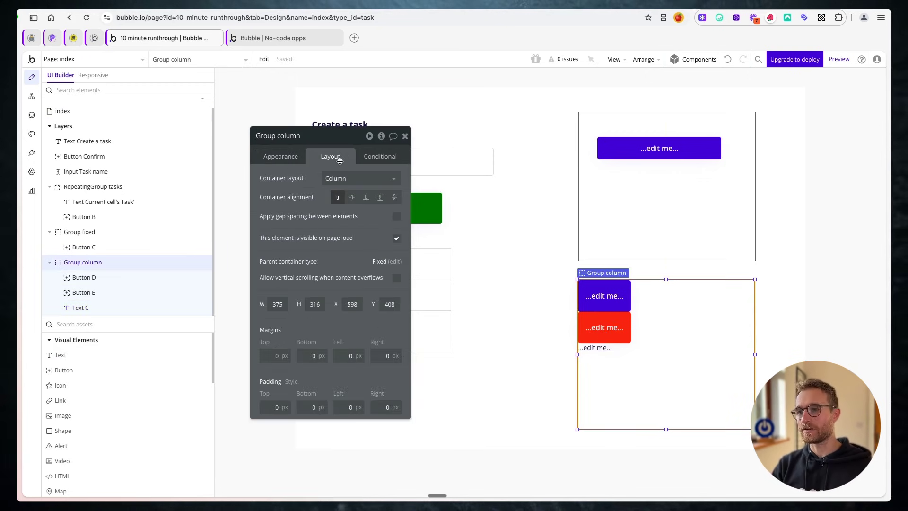
left_click(340, 178)
left_click(343, 238)
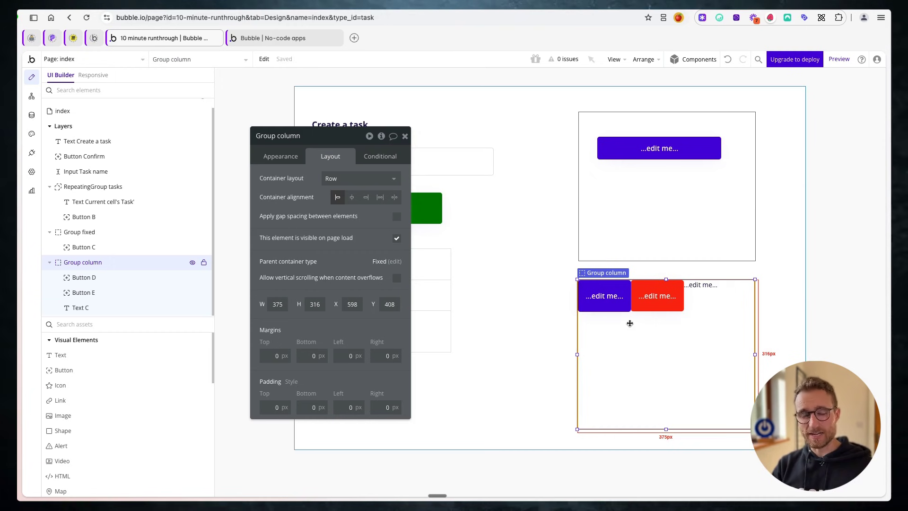
left_click_drag(325, 238, 101, 429)
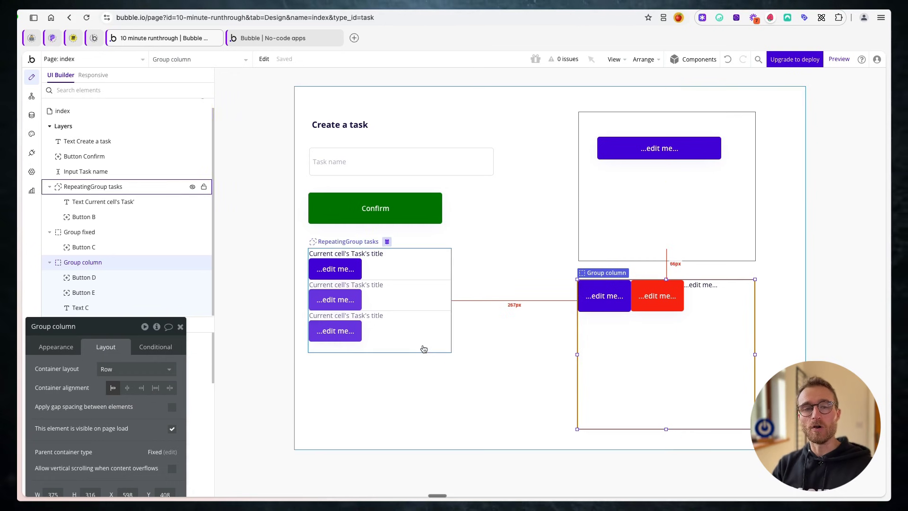
- Create a new blank web page named mobile
left_click(95, 59)
left_click(76, 116)
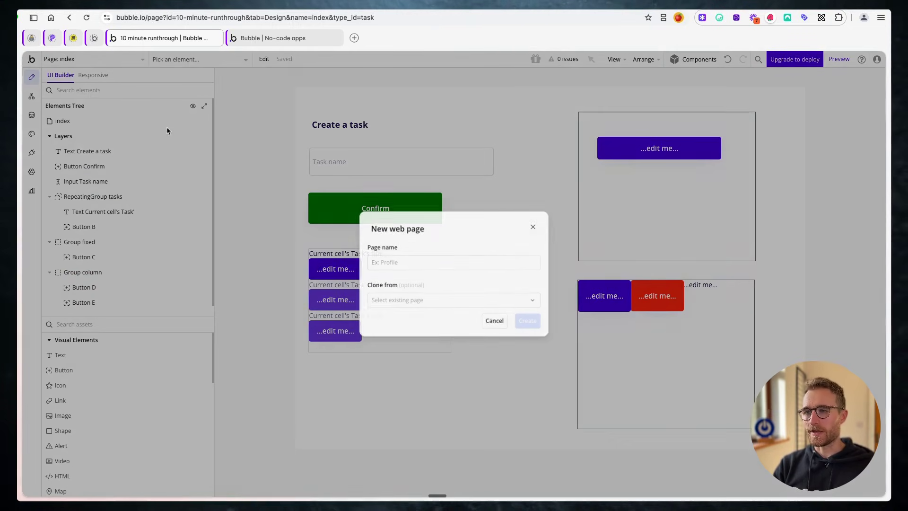
left_click(413, 263)
type("mobile")
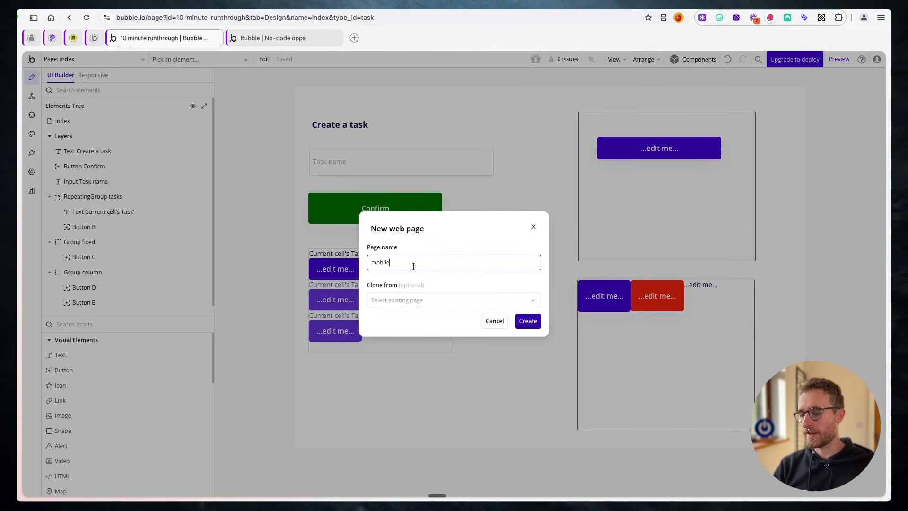
left_click(527, 320)
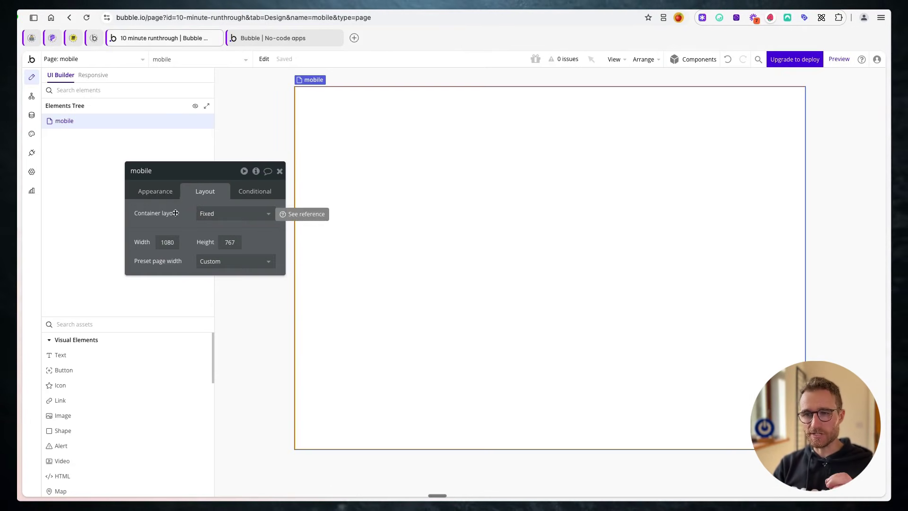
- Set the mobile page's container layout to Row
left_click_drag(176, 215, 180, 162)
left_click(240, 161)
left_click(245, 165)
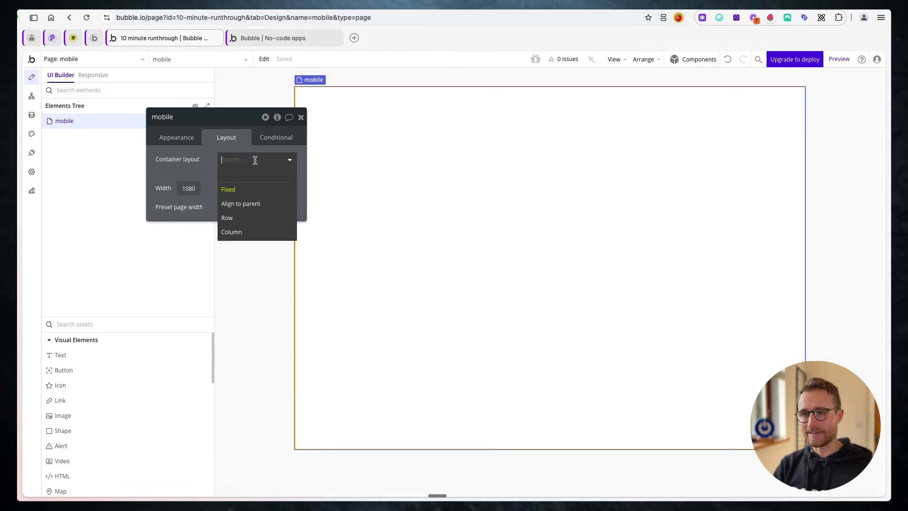
left_click(260, 221)
left_click_drag(188, 208, 201, 195)
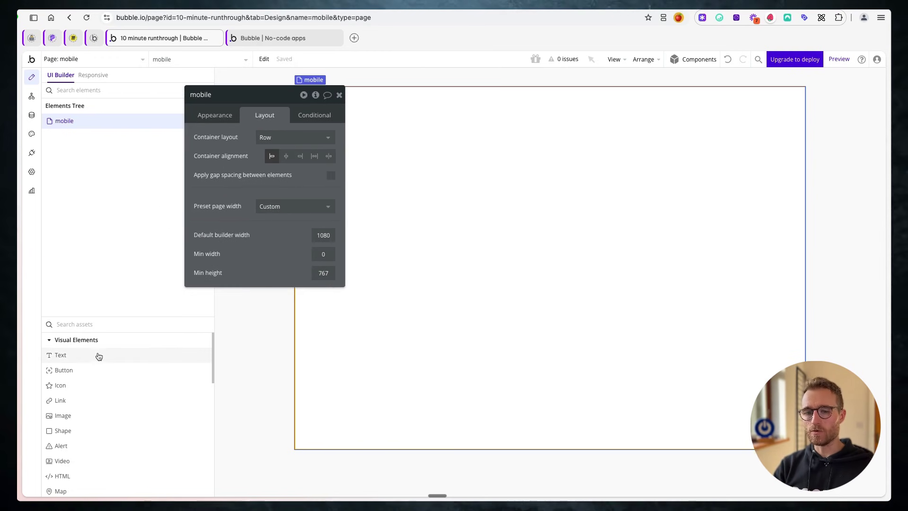
- Place a button on the mobile page and label it with the long filler text askldasldjasldjasldjasldasljdlasdasdasd
left_click(63, 370)
mouse_move(341, 132)
left_mouse_down()
mouse_move(467, 150)
mouse_move(469, 184)
left_mouse_up()
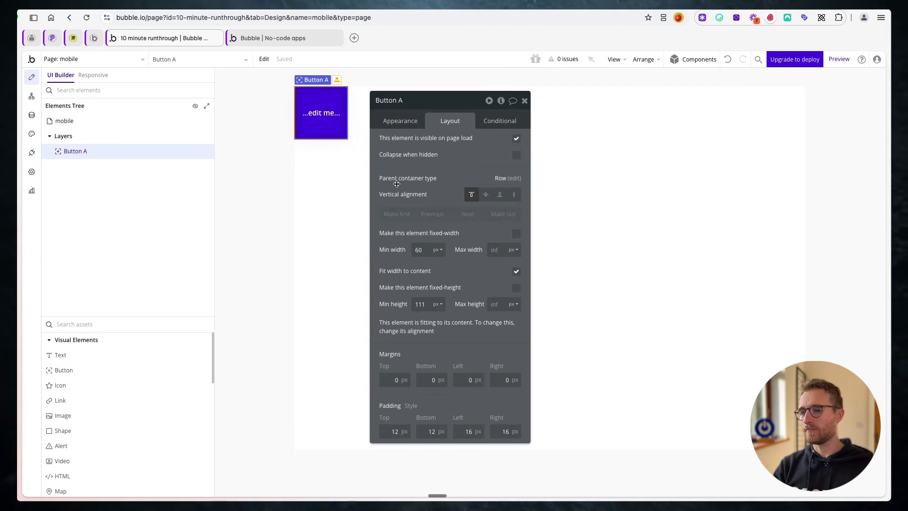
left_click_drag(386, 193, 335, 170)
left_click(349, 97)
left_click(393, 199)
type("askldas")
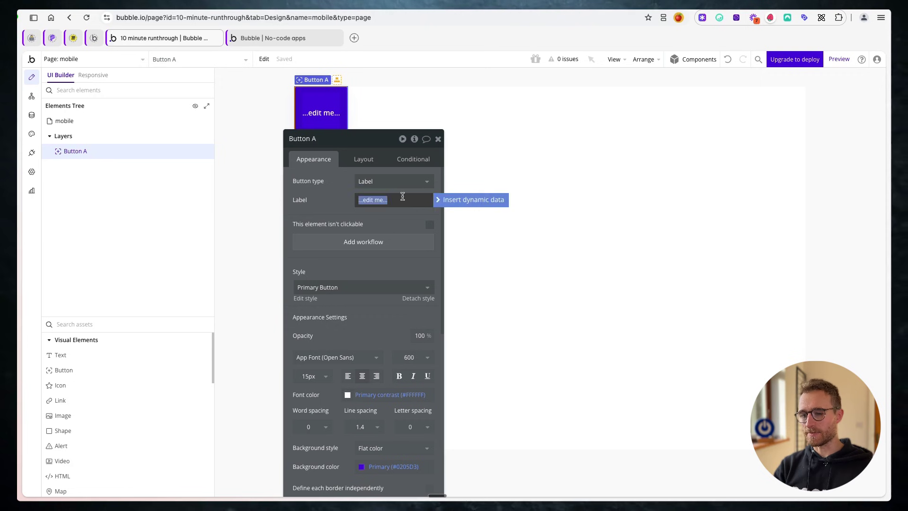
type("ldjasldjasldjasljdlasdasdasd")
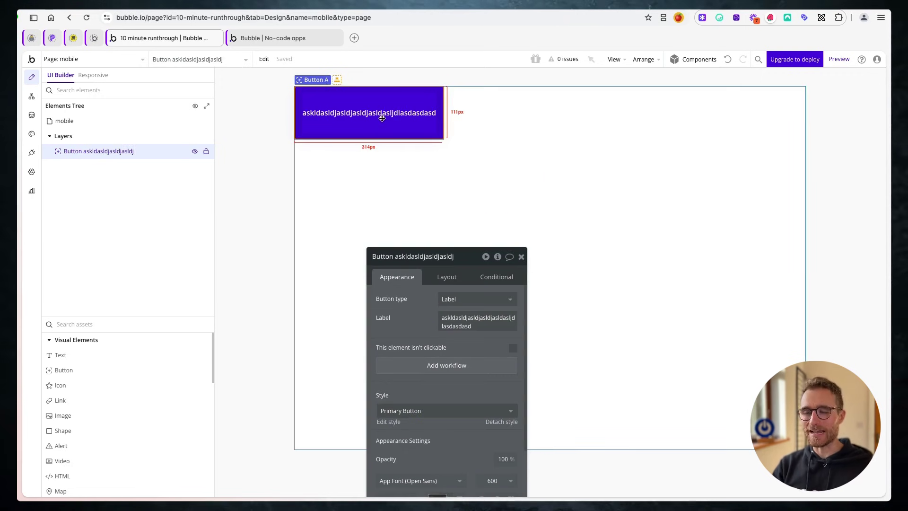
- Add a red button labelled Hello and a green button with a long filler label after the first button in the row
left_click(111, 370)
left_click_drag(461, 159, 619, 200)
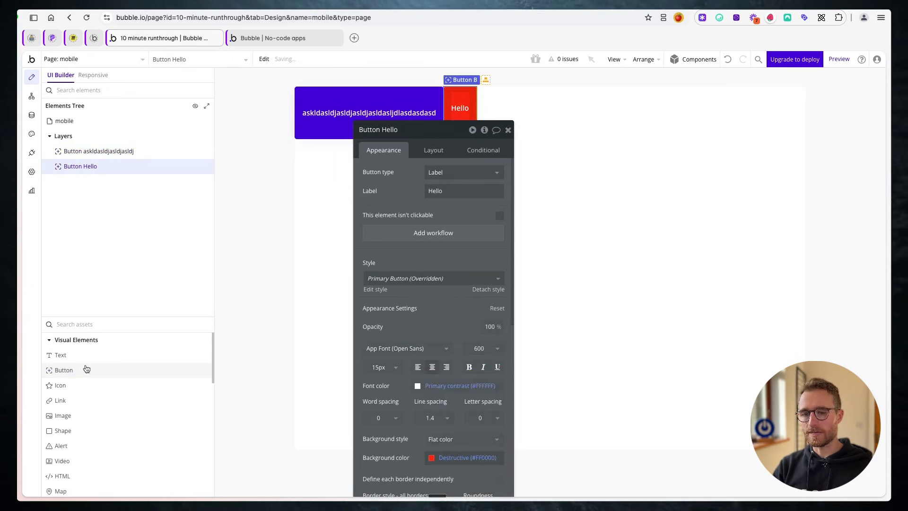
left_click(84, 370)
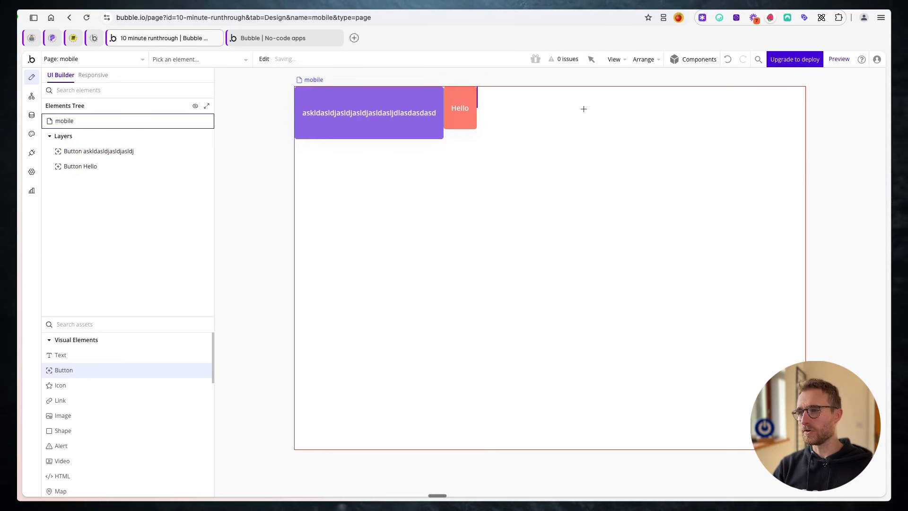
left_click(582, 107)
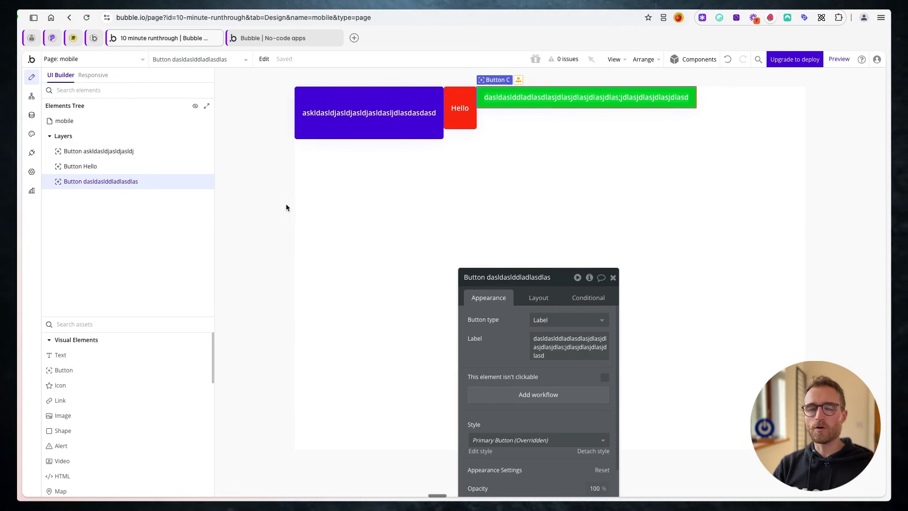
- Examine in the responsive view how the three buttons flow when the page is narrowed and widened again
left_click(94, 76)
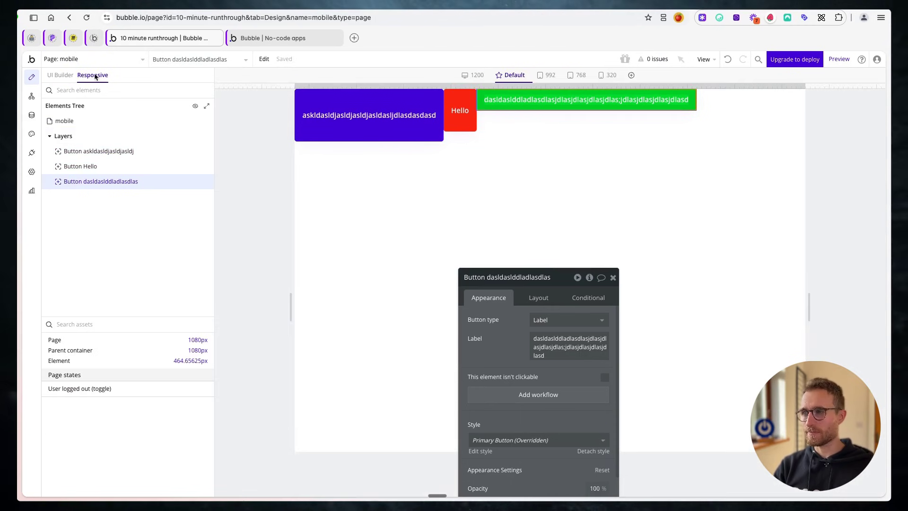
left_click_drag(803, 86, 719, 97)
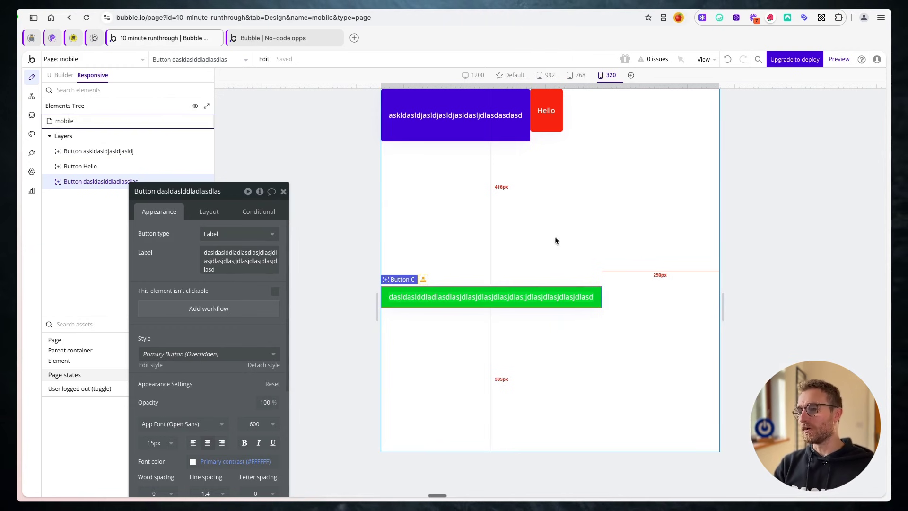
left_click_drag(719, 95, 771, 85)
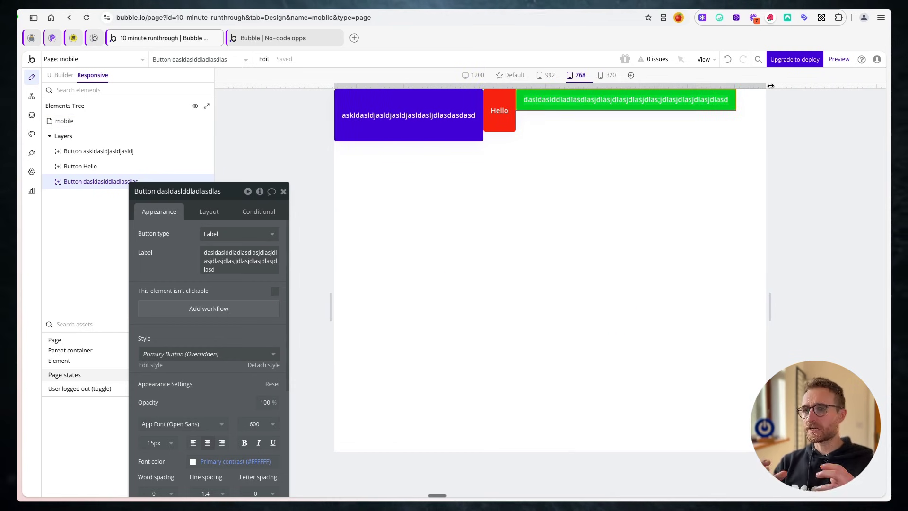
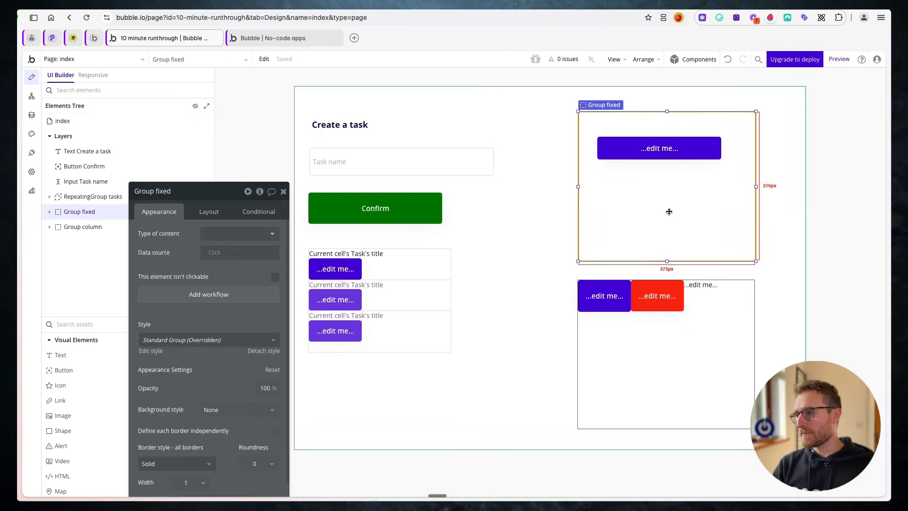
- Delete the fixed and column groups from the index page and widen the tasks repeating group to about 680 px
left_click(652, 346)
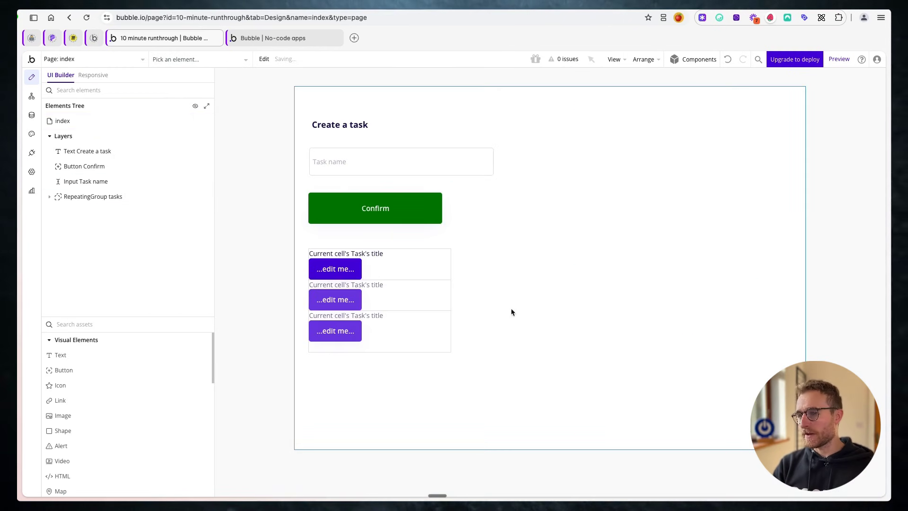
double_click(422, 302)
left_click(455, 300)
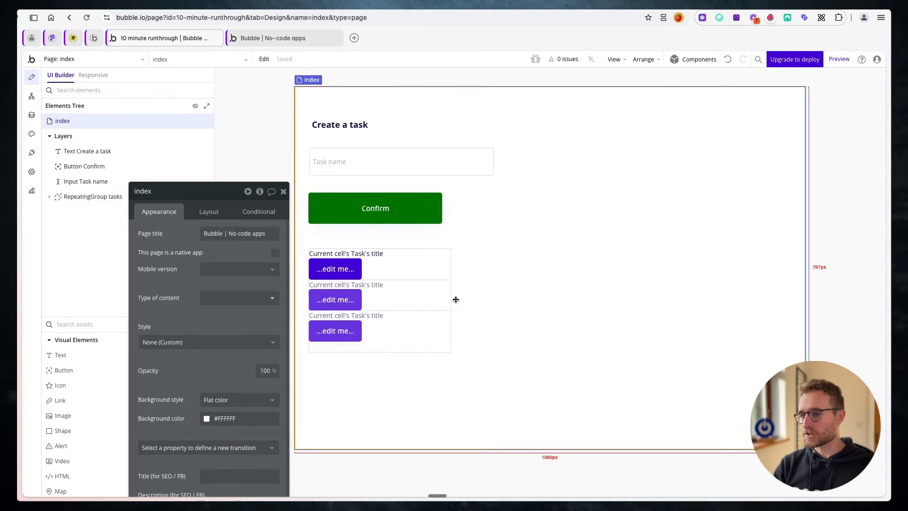
left_click(449, 300)
left_click_drag(451, 300, 629, 300)
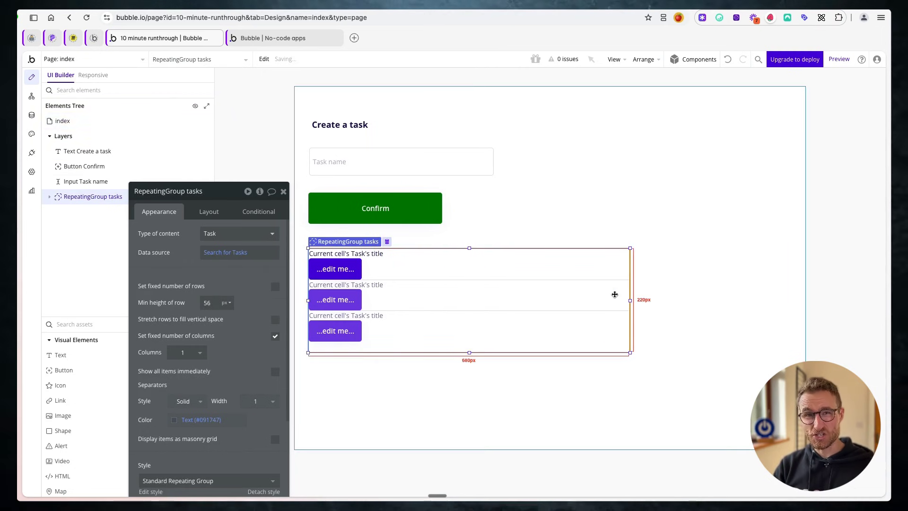
- Label the button in the tasks repeating group Complete and add a click workflow to it
left_click(336, 269)
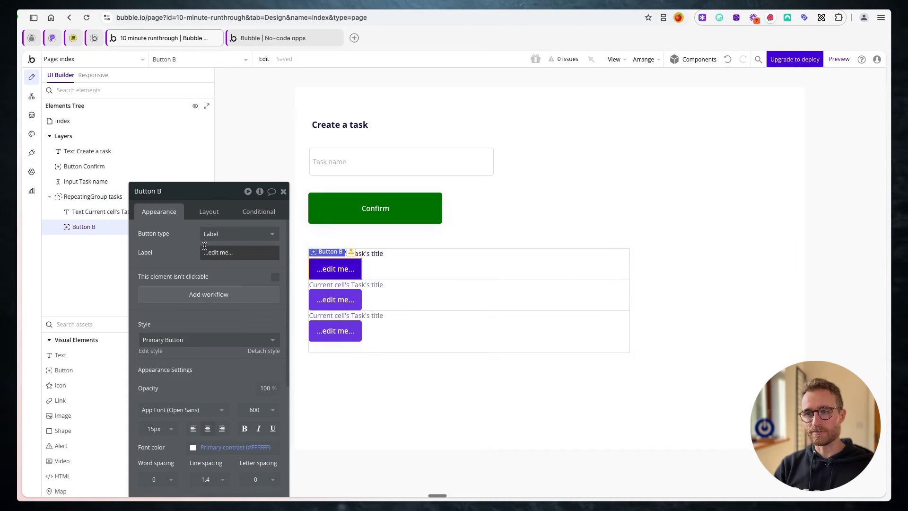
left_click(226, 252)
type("Complete")
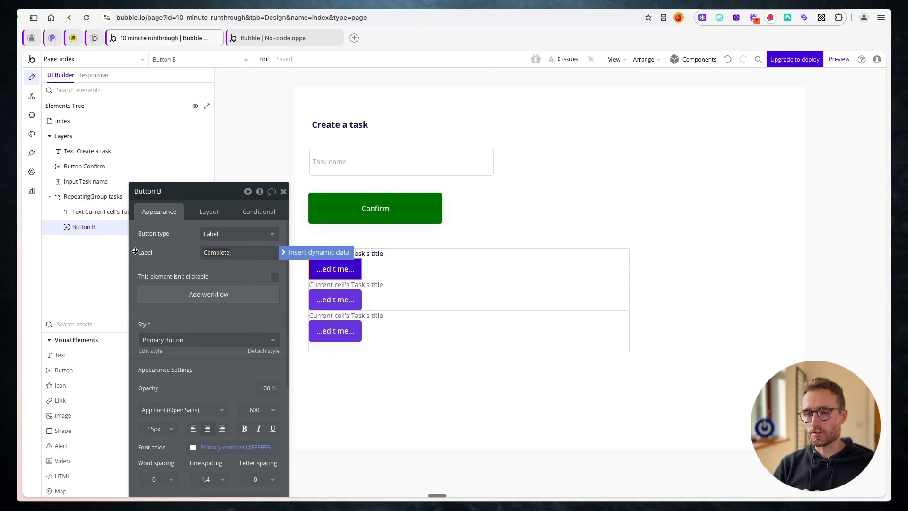
left_click_drag(174, 244, 509, 248)
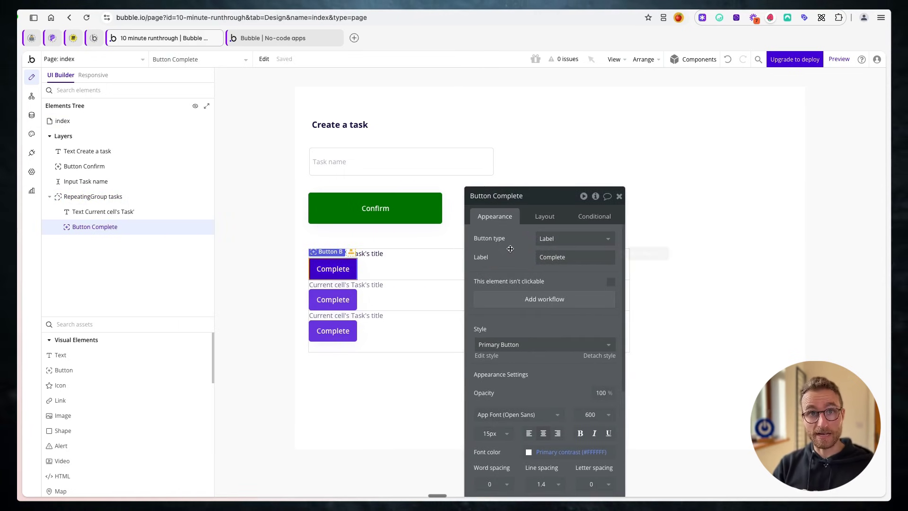
left_click_drag(518, 273, 624, 277)
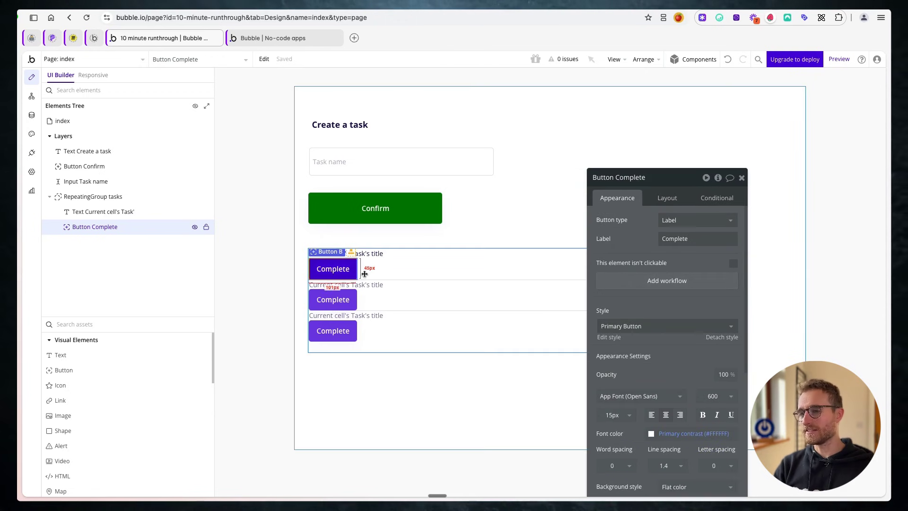
left_click(639, 279)
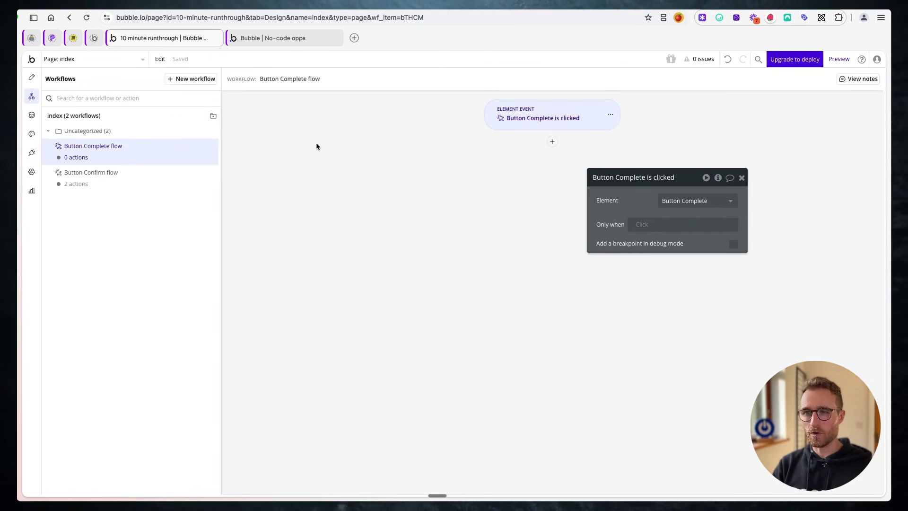
- Add another workflow with the event An element is clicked and view the elements available for it
left_click(195, 79)
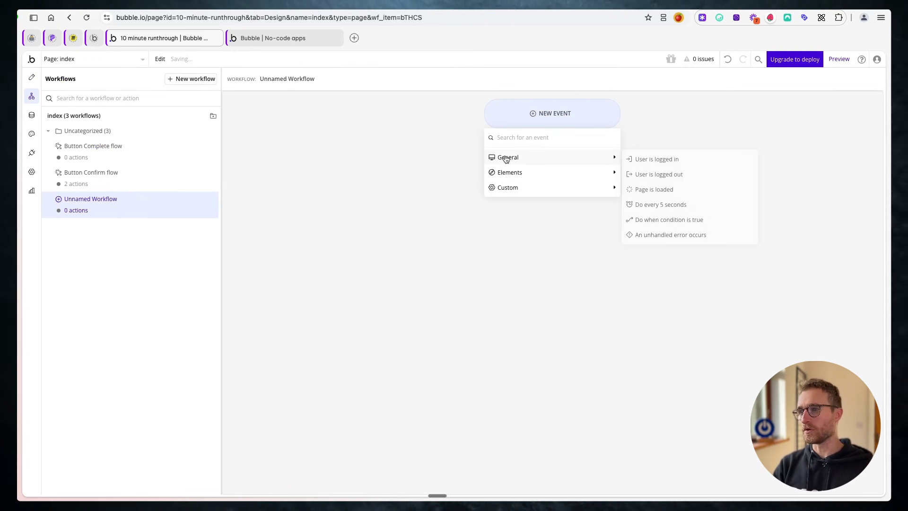
mouse_move(551, 181)
left_click(671, 175)
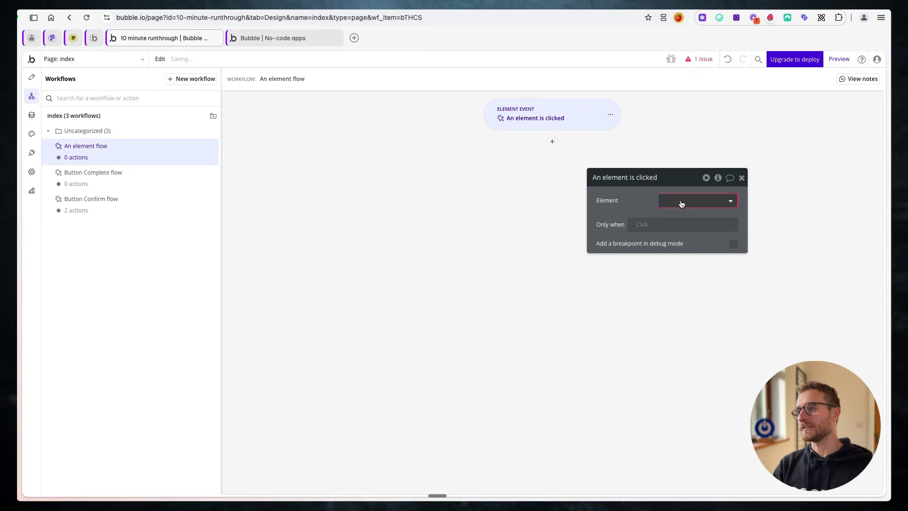
left_click(686, 203)
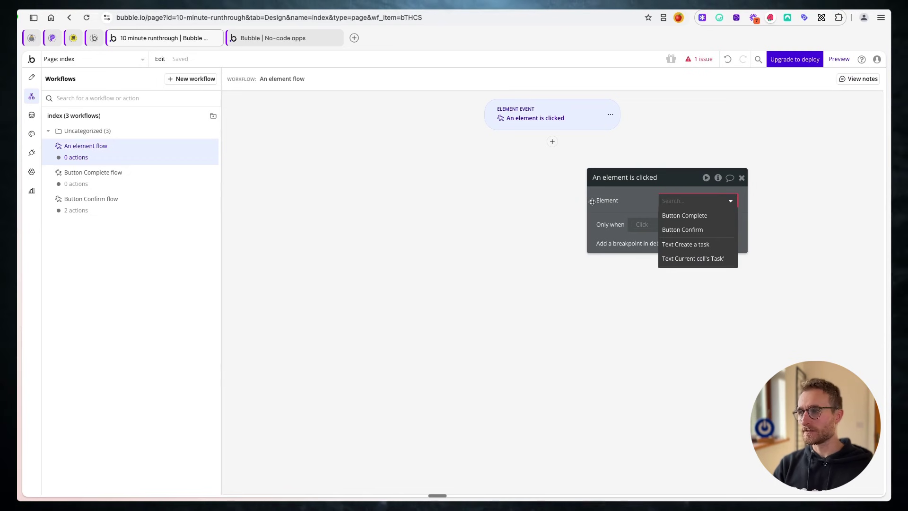
left_click(312, 117)
- Delete the element-click workflow that has no element assigned
left_click(211, 147)
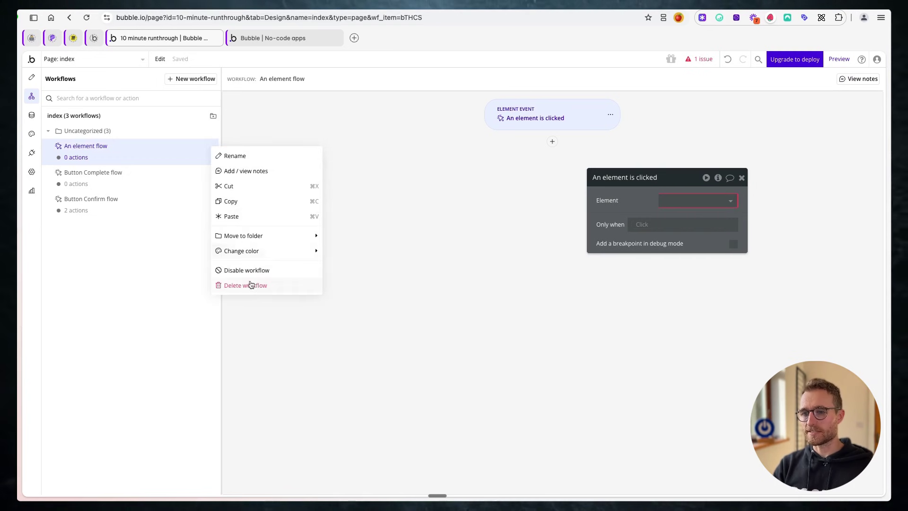
left_click(253, 286)
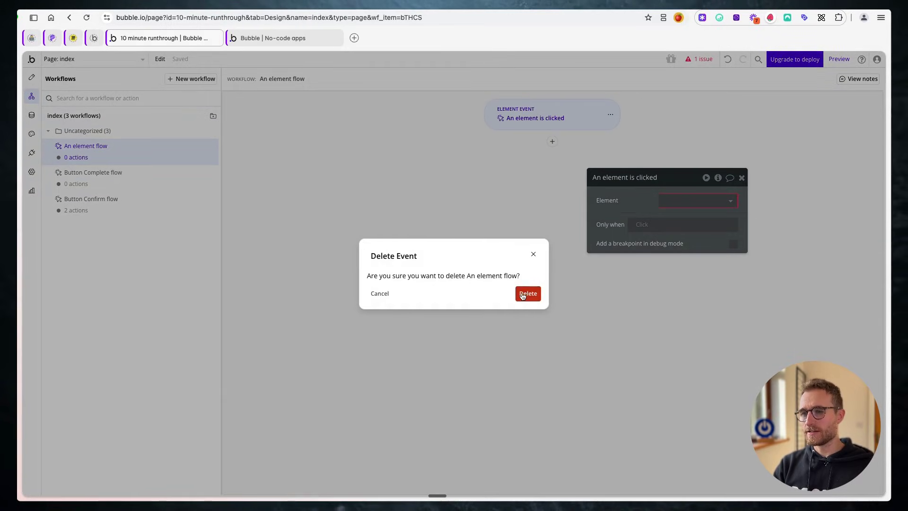
left_click(527, 294)
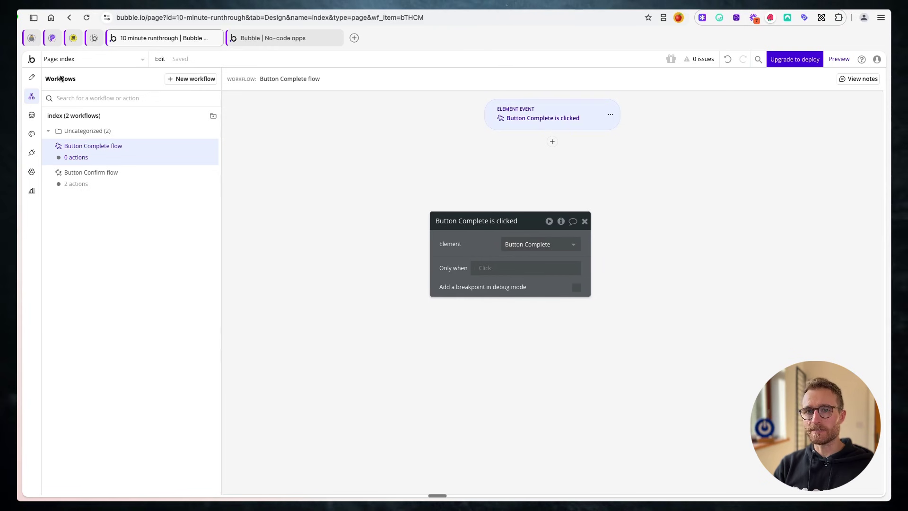
- Go back to the Complete button in the design, open its workflow, and add a Make changes to thing action
left_click(32, 77)
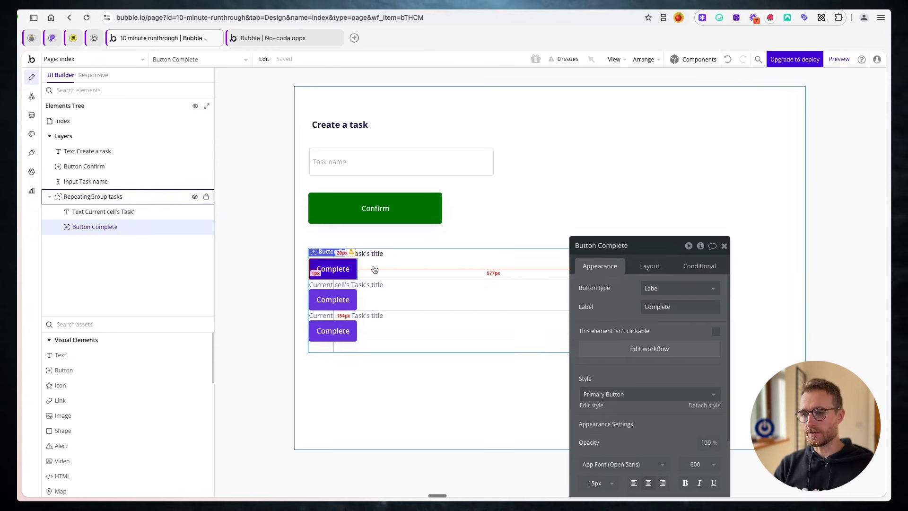
left_click(360, 254)
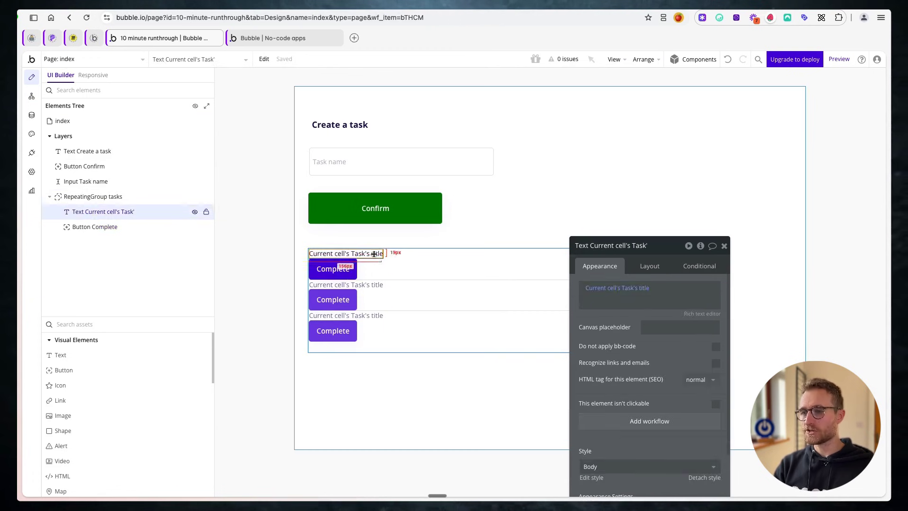
left_click(347, 277)
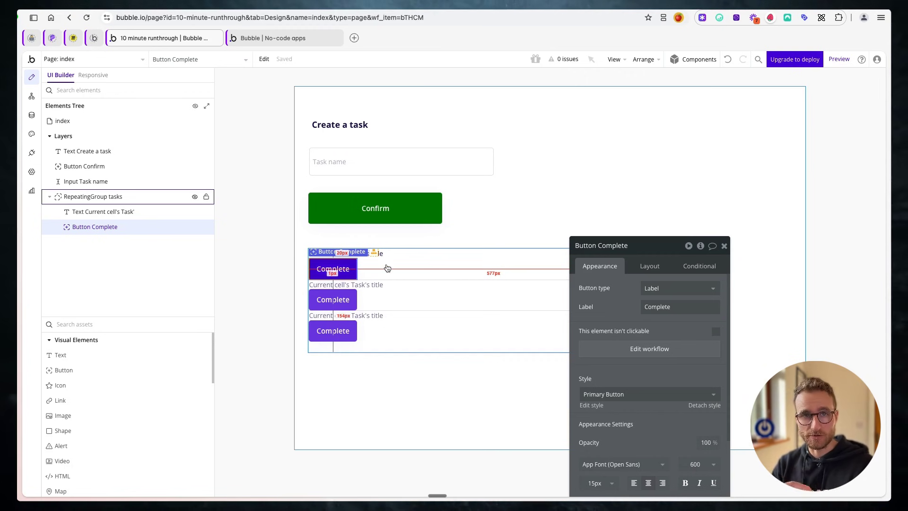
left_click(649, 349)
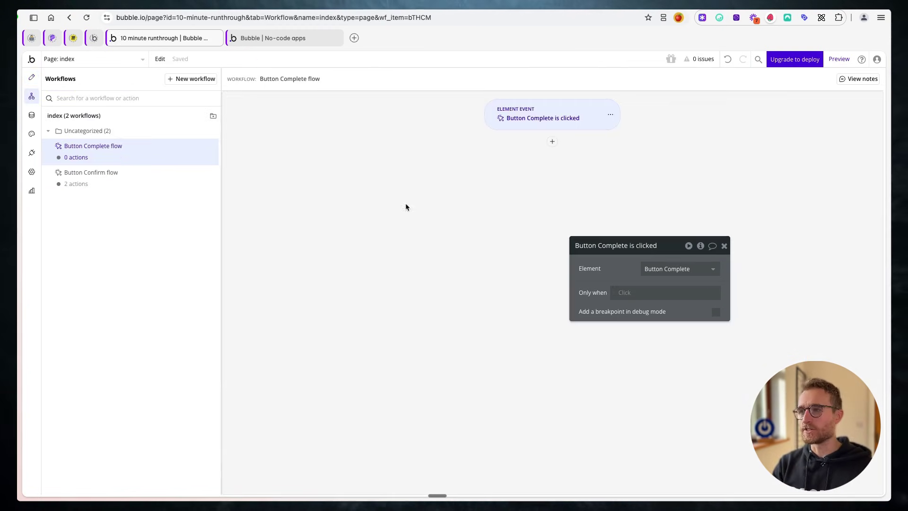
left_click(551, 142)
mouse_move(600, 201)
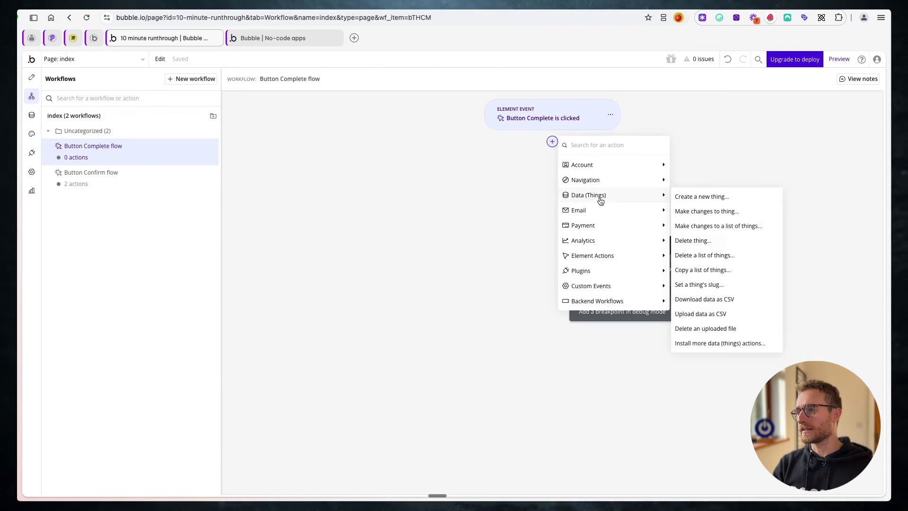
left_click(704, 211)
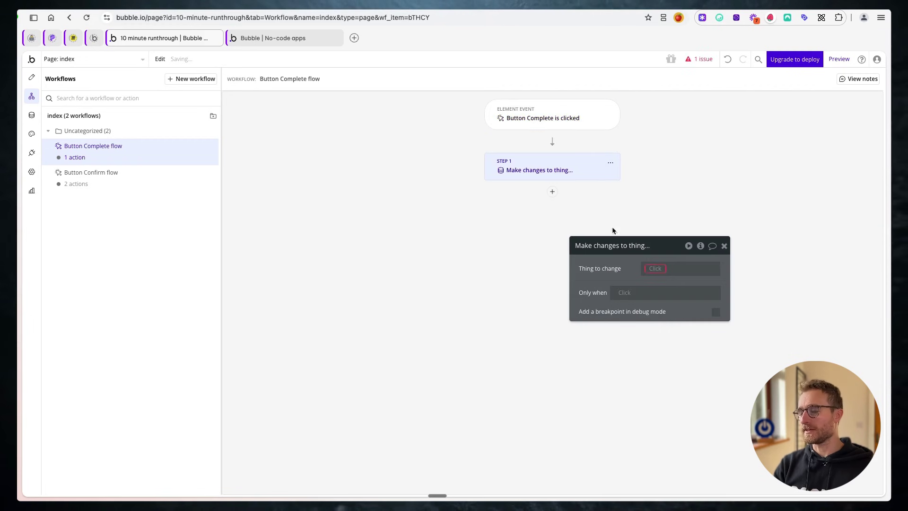
- View the All Tasks app data, open the "Edit this video" entry, try yes for Is complete?, and cancel without saving
left_click_drag(605, 273, 316, 195)
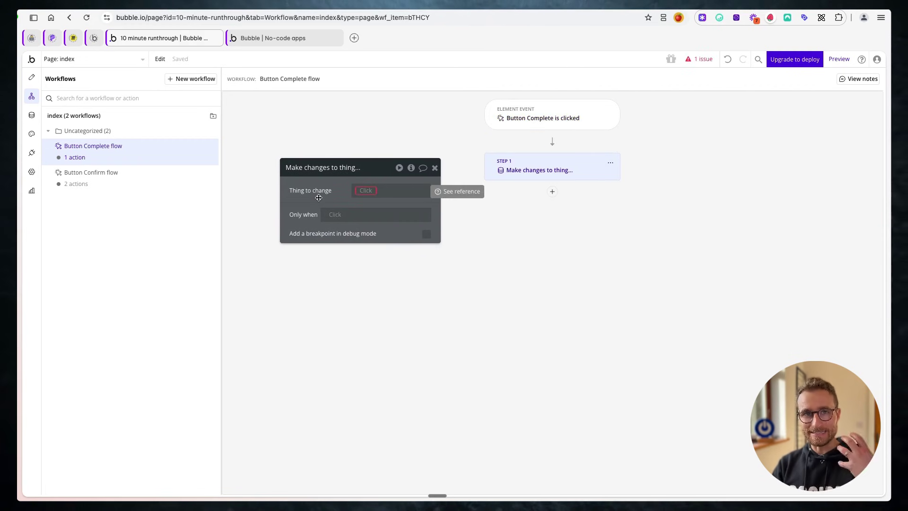
left_click(31, 115)
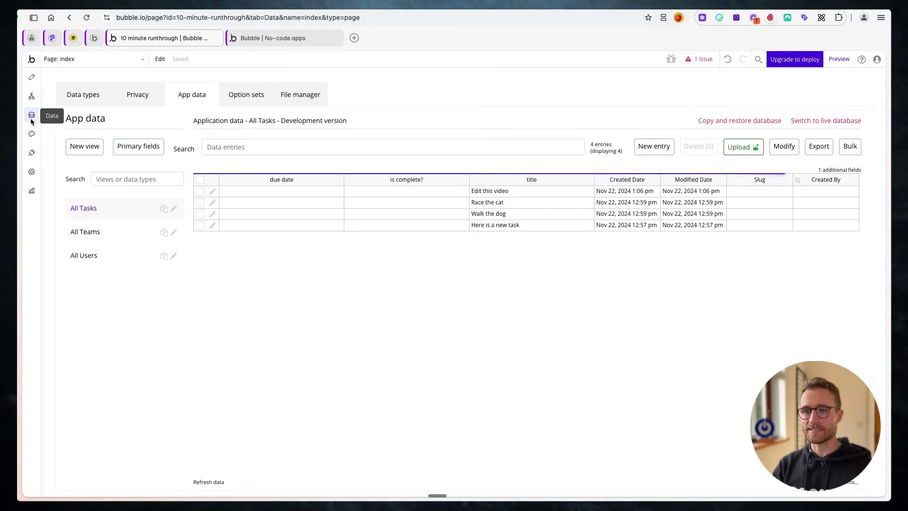
left_click(492, 191)
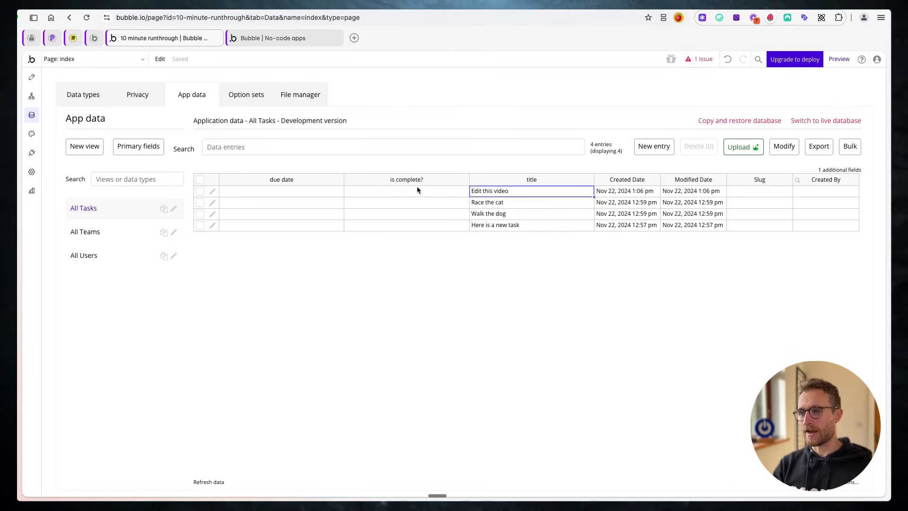
left_click(212, 191)
left_click(358, 123)
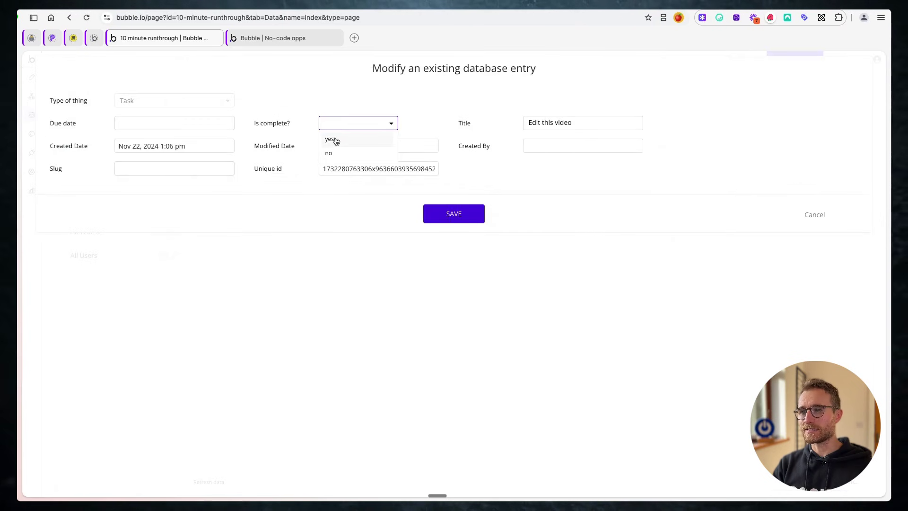
left_click(331, 138)
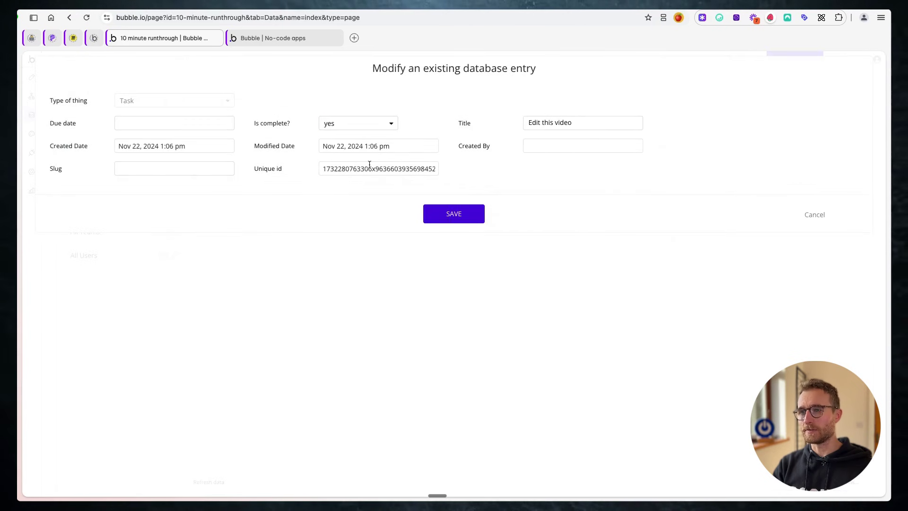
left_click(814, 215)
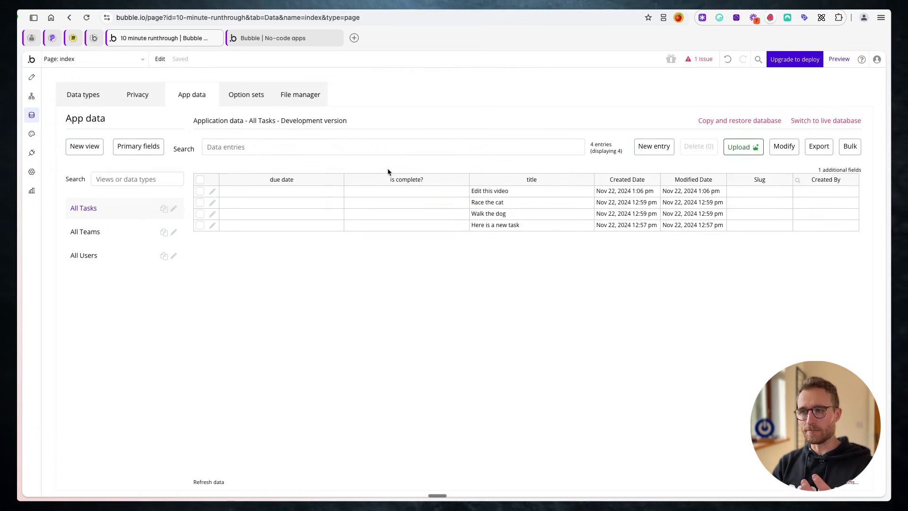
- Return to the Complete button's workflow from the design and set the action's thing to change to Current cell's Task
left_click(32, 77)
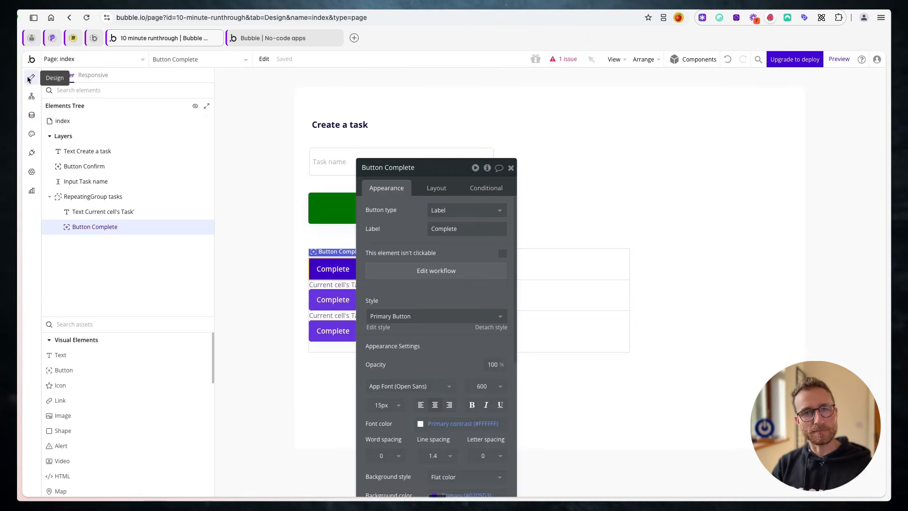
left_click_drag(404, 225, 531, 244)
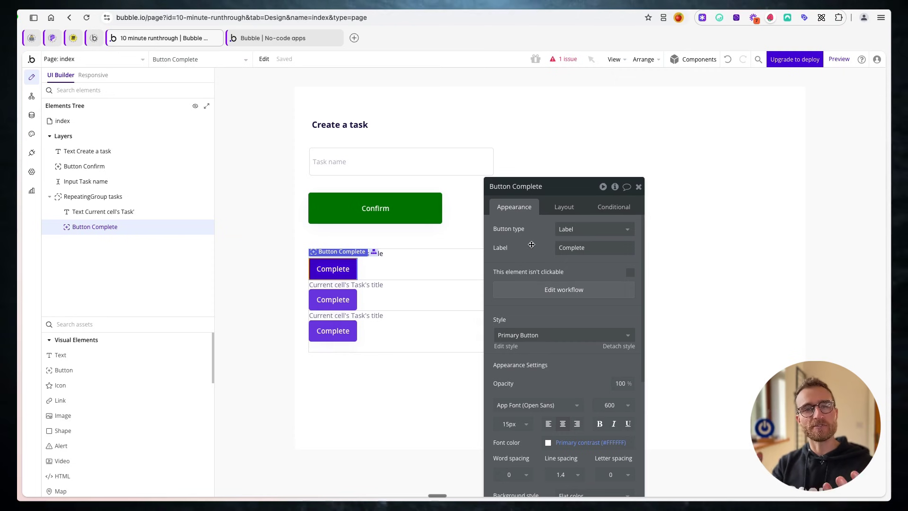
left_click(564, 289)
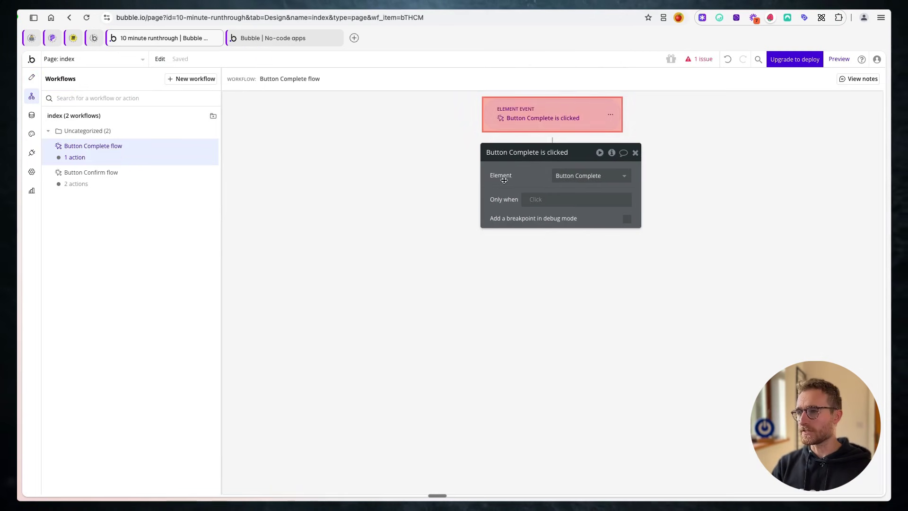
left_click_drag(351, 211, 343, 180)
left_click(372, 180)
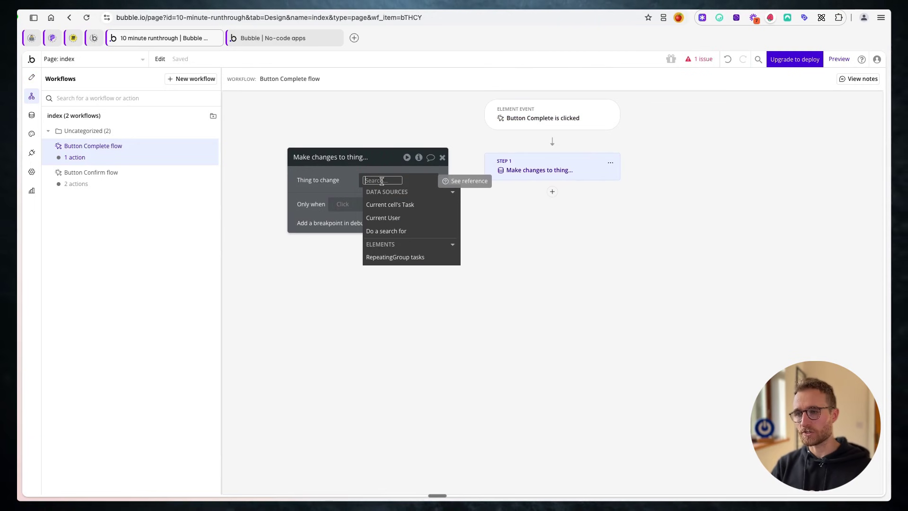
left_click(413, 206)
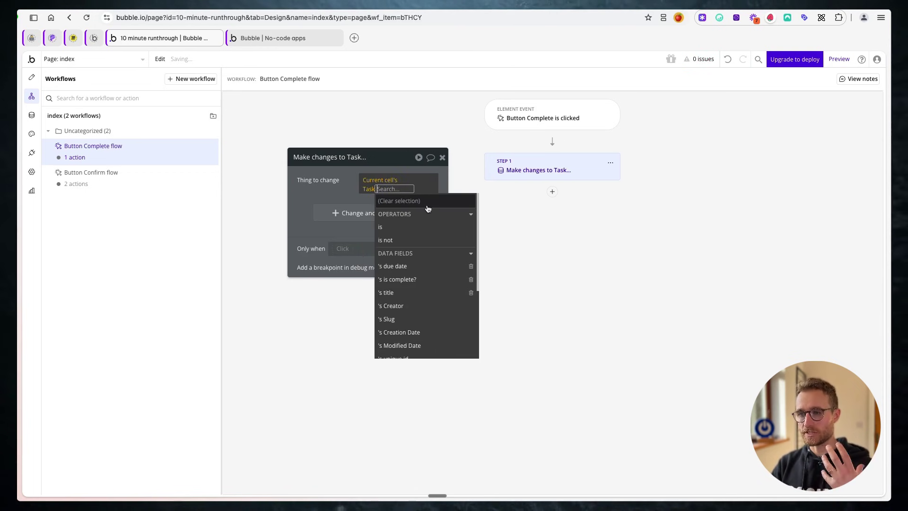
- Add the is complete? field to the Make changes to Task action and set it to "yes"
left_click(344, 211)
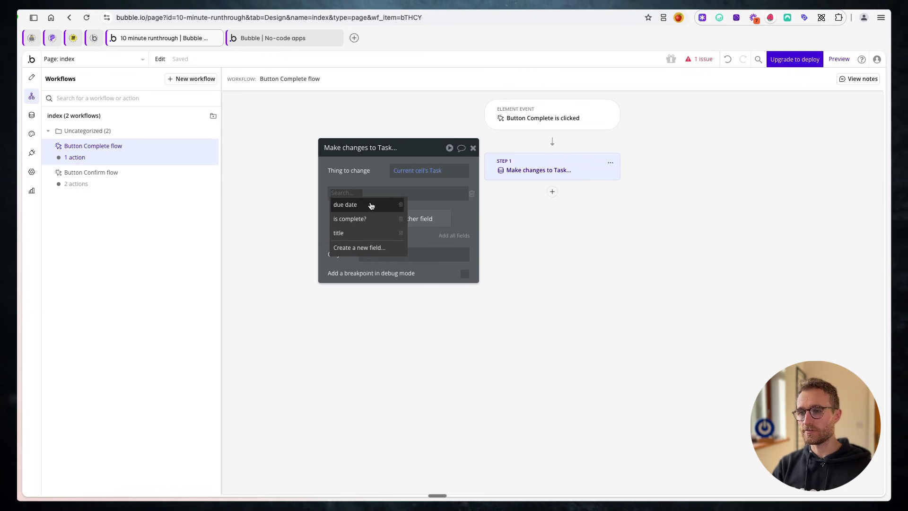
left_click(376, 218)
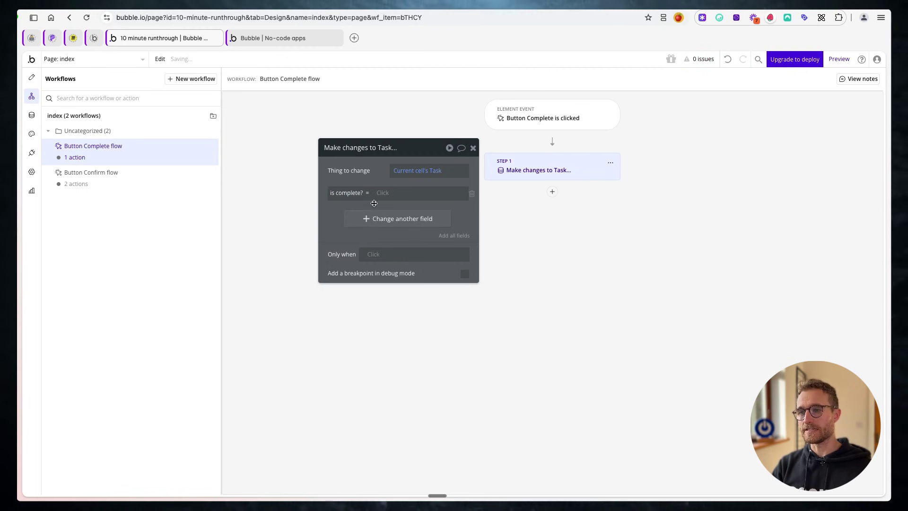
left_click(380, 192)
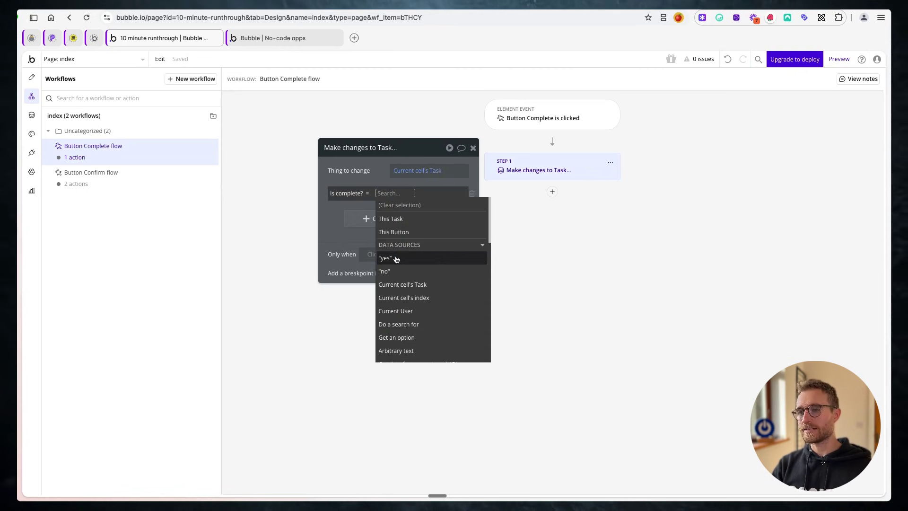
left_click(397, 258)
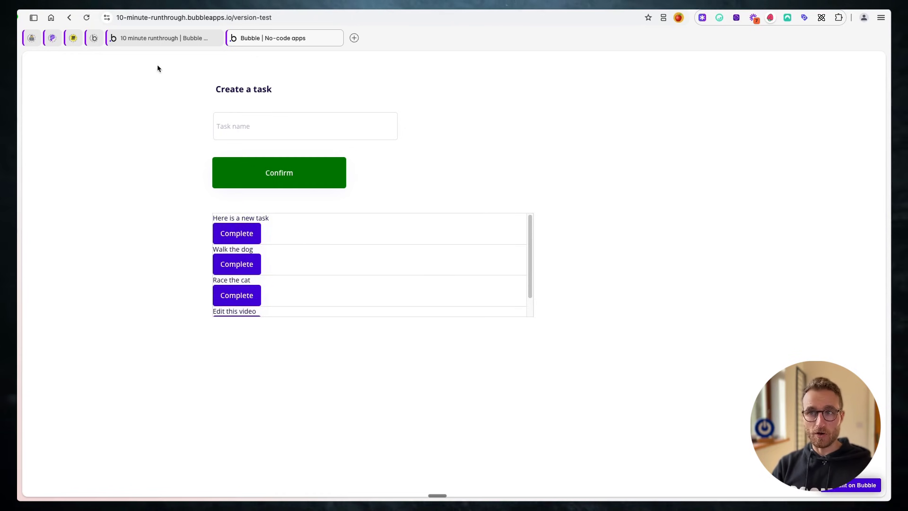
- Return from the preview to the editor's app data, refresh the tasks, and check the is complete? value of "Here is a new task"
left_click(161, 38)
left_click(32, 115)
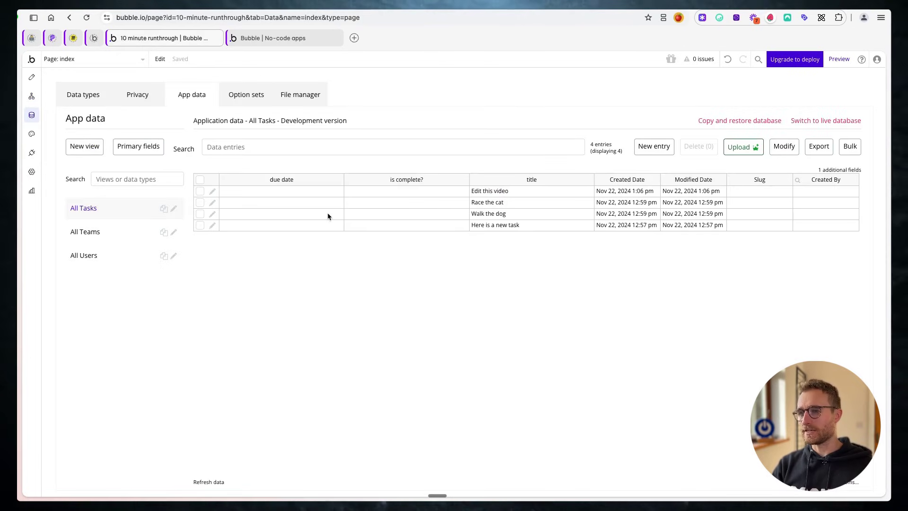
left_click(216, 483)
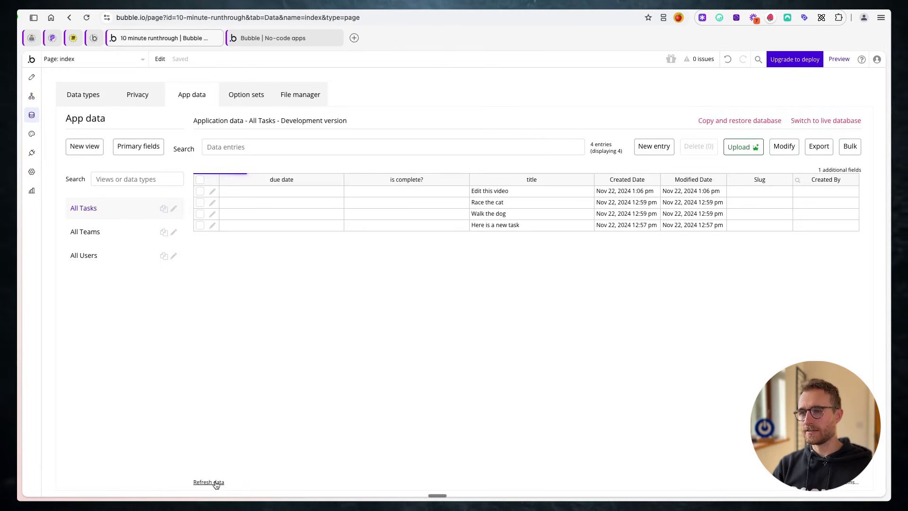
left_click_drag(492, 227, 393, 229)
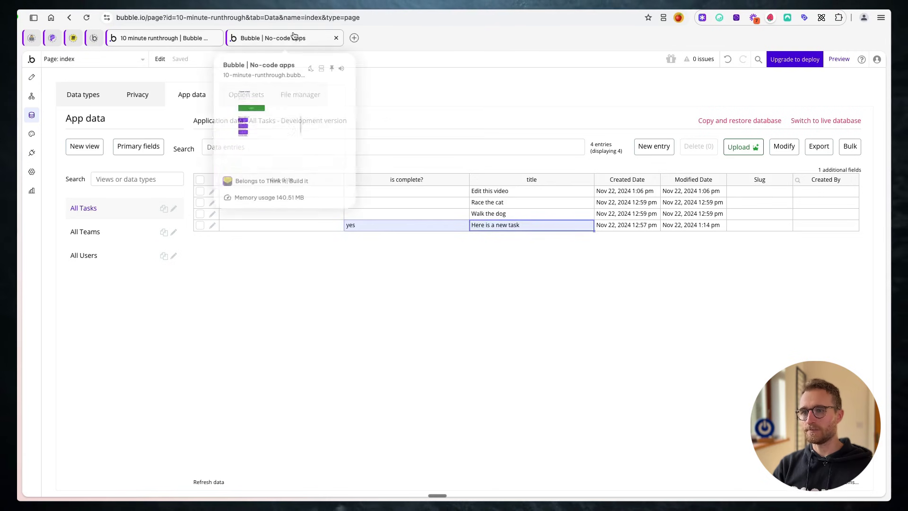
left_click(365, 230)
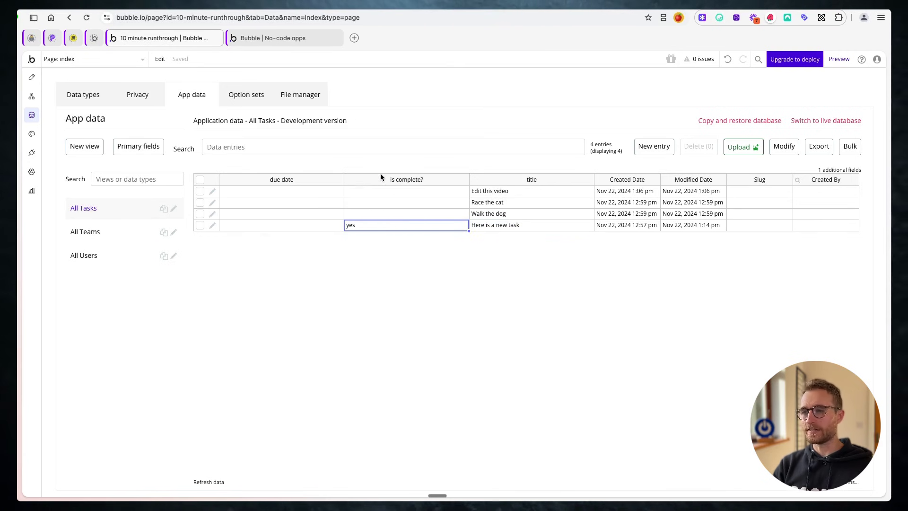
- Go back to the page design and open the conditional settings of the Complete button in the tasks repeating group
left_click(32, 77)
left_click(410, 278)
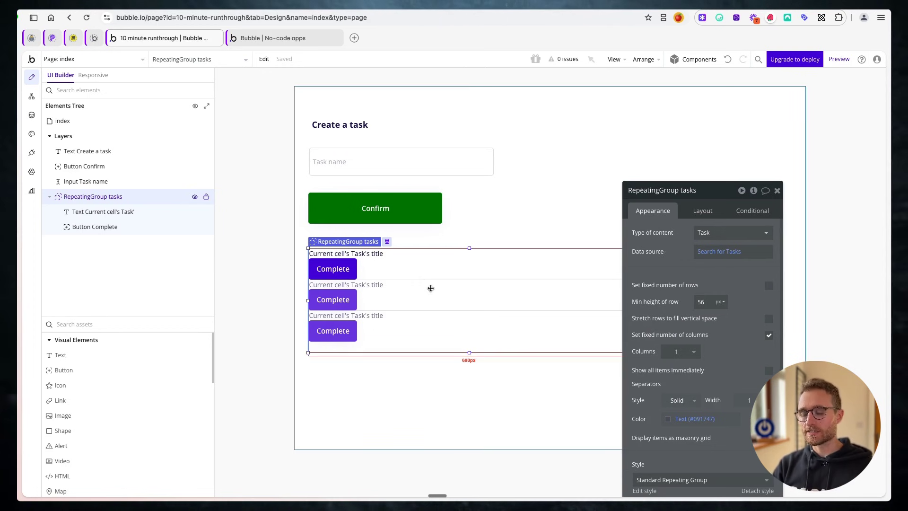
left_click(333, 269)
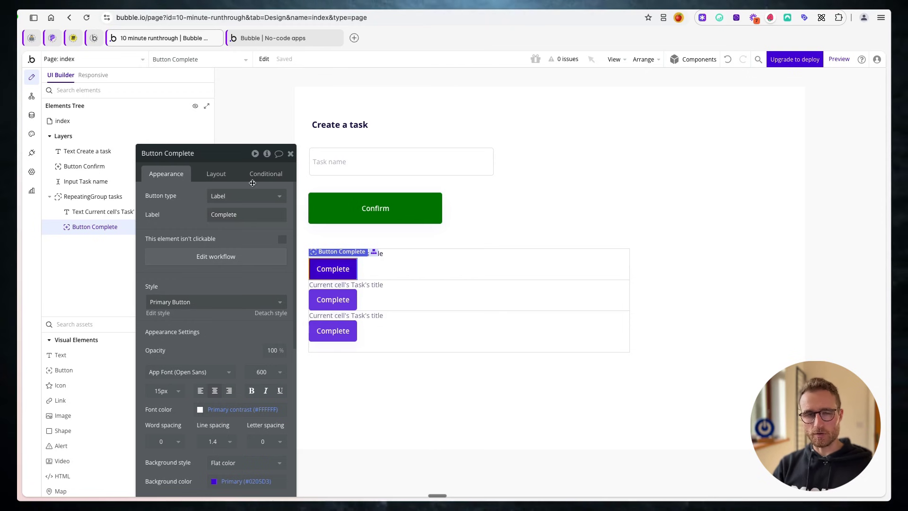
left_click_drag(187, 207, 465, 206)
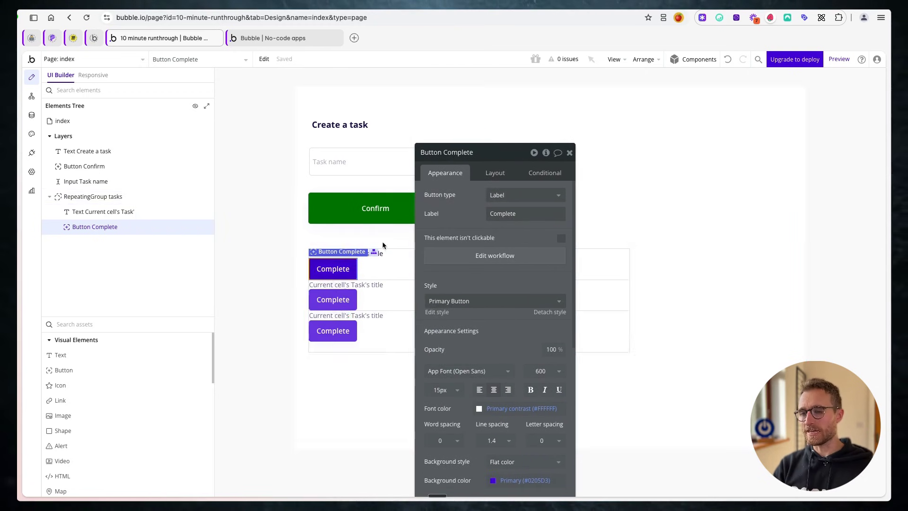
left_click(545, 173)
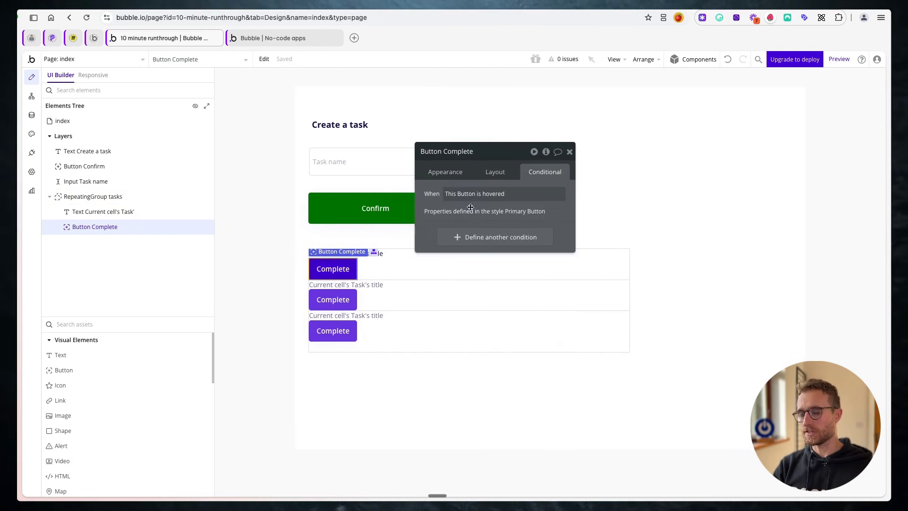
left_click_drag(470, 207, 559, 202)
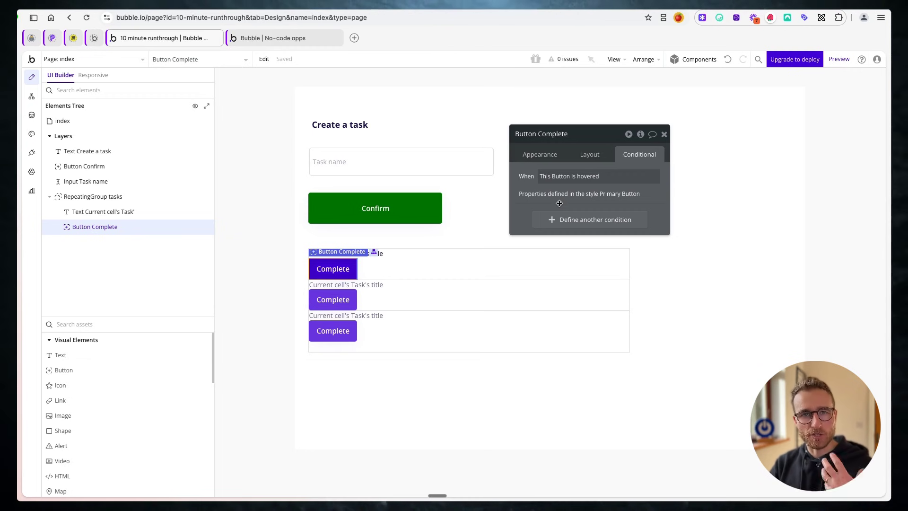
- Define a new condition on the Complete button for when Current cell's Task's is complete? is yes
left_click(552, 220)
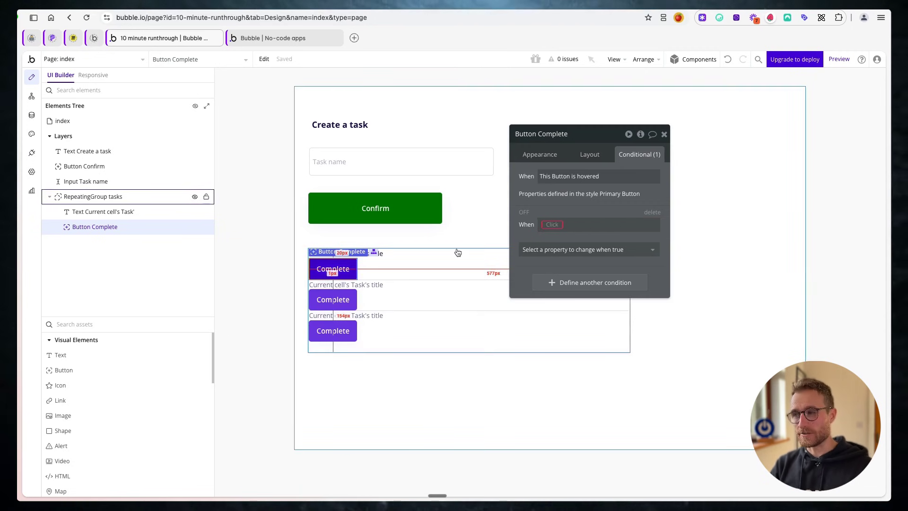
left_click(552, 218)
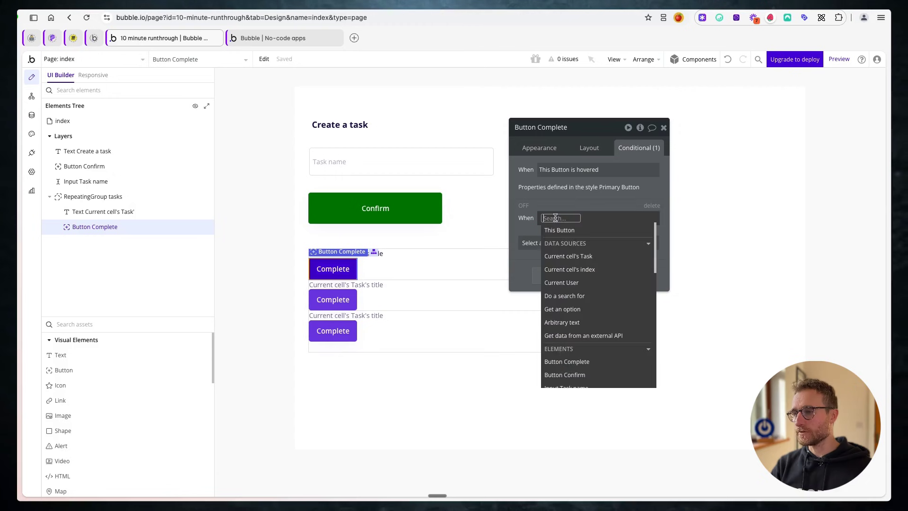
left_click(578, 257)
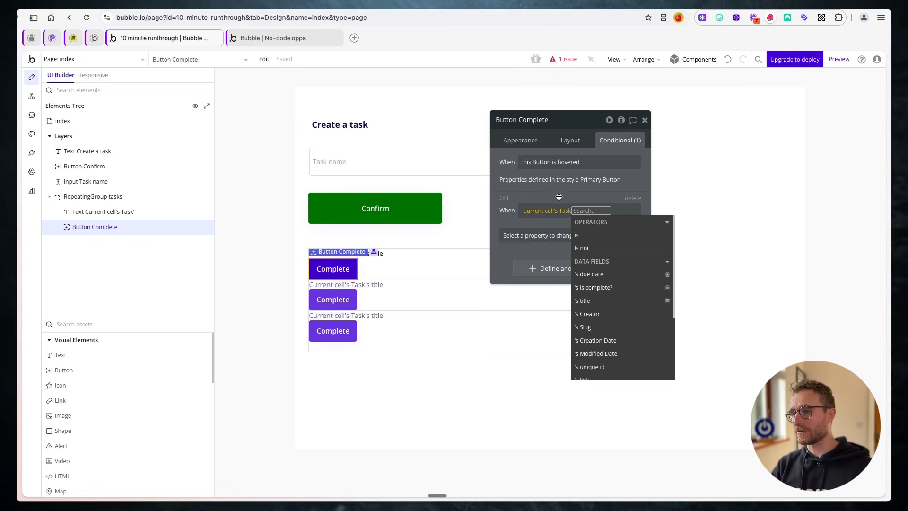
left_click(492, 189)
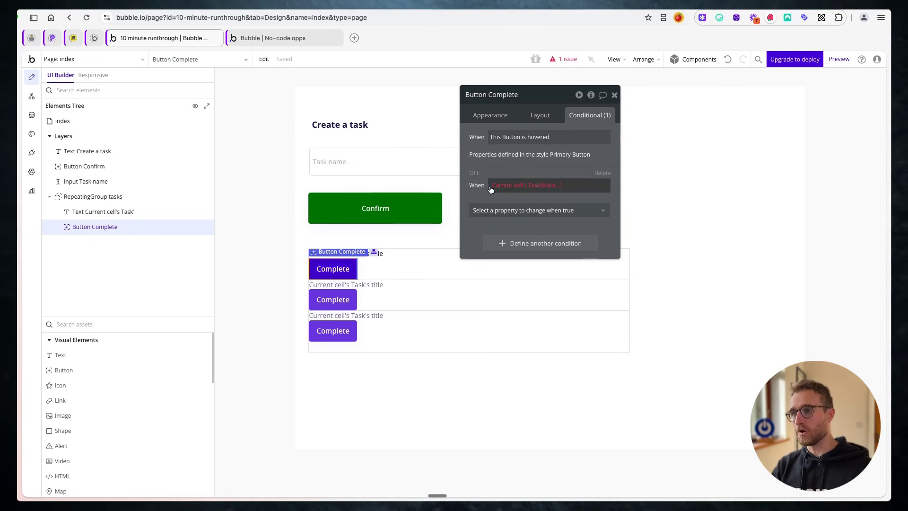
left_click(545, 188)
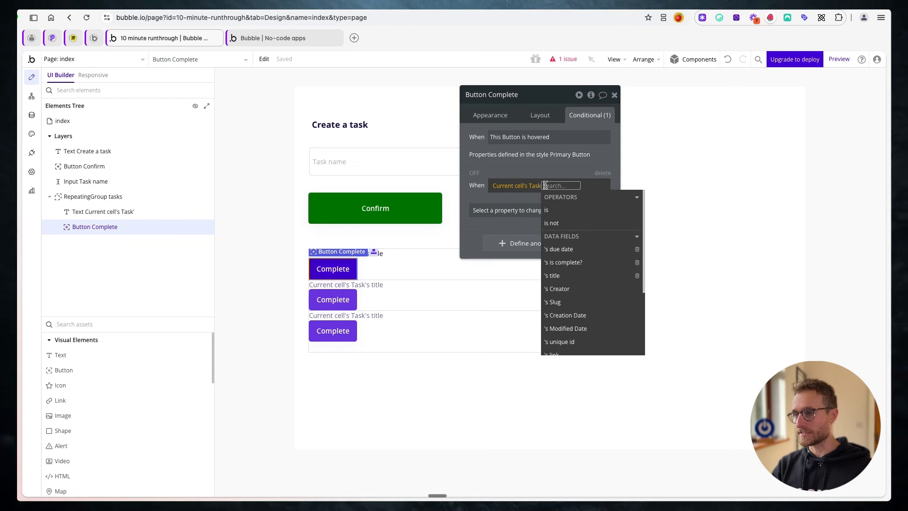
left_click(590, 264)
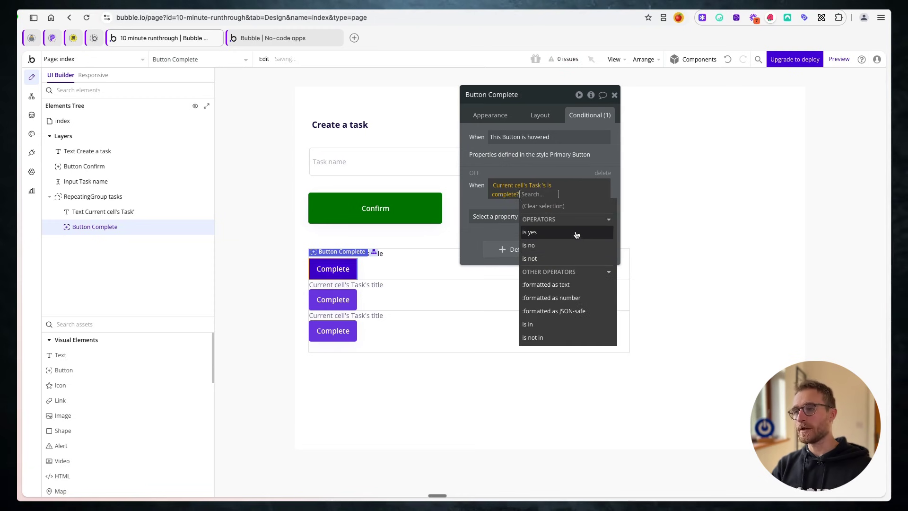
left_click(576, 233)
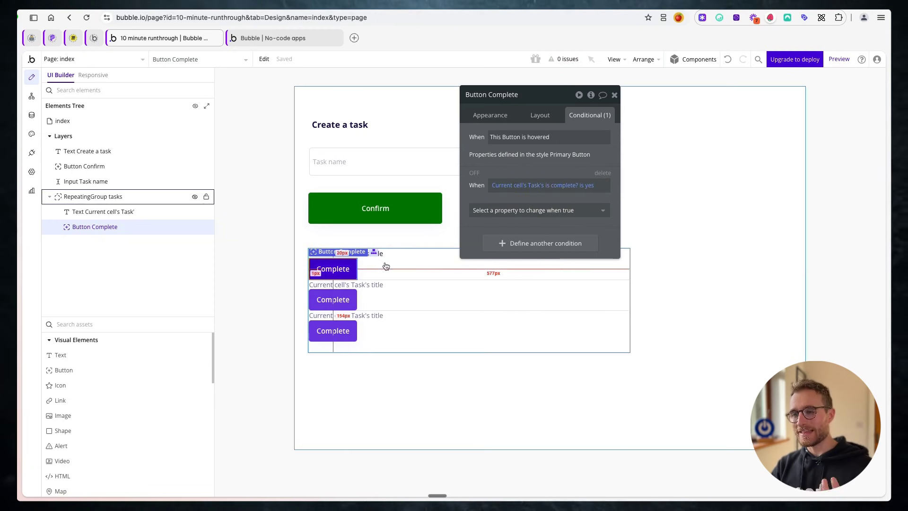
- Make the condition change the button's label to "Mark as incomplete" when true
left_click(551, 210)
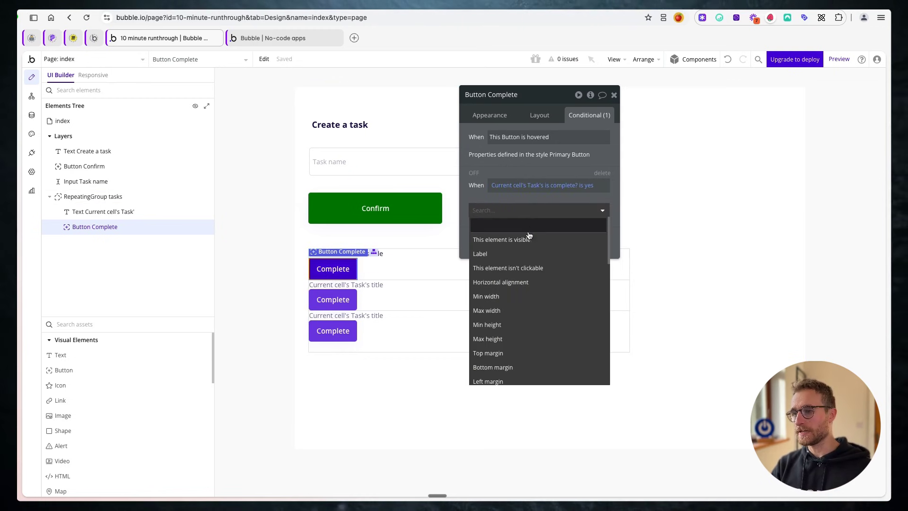
left_click(498, 256)
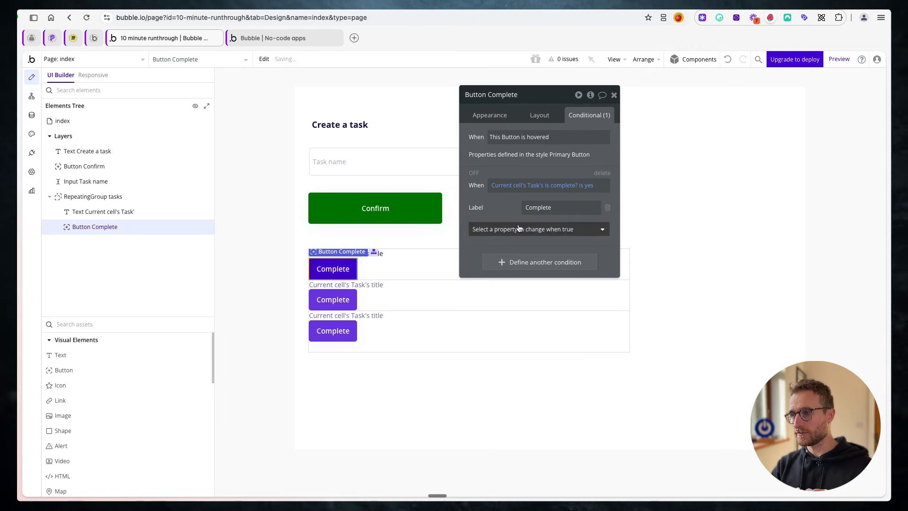
double_click(552, 207)
type("Mark as")
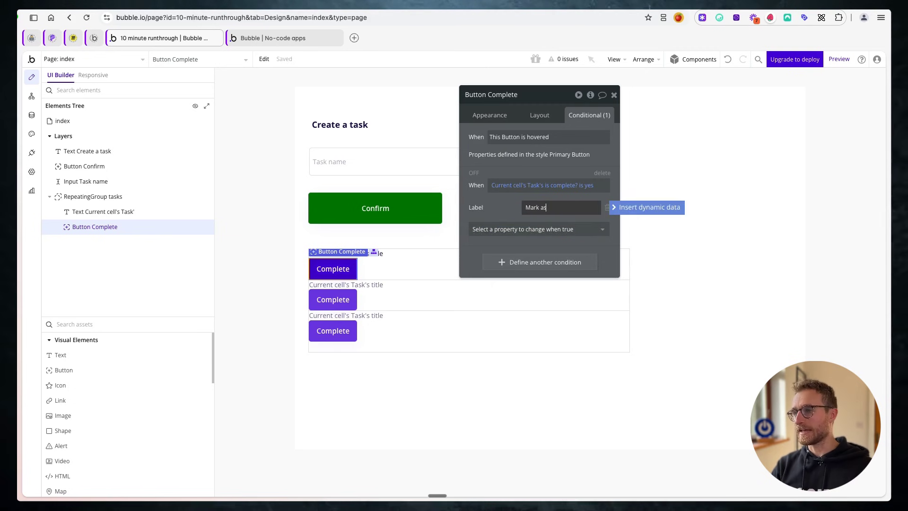
type(" incomplete")
- Make the is complete? condition also change the Complete button's background color to the Alert color variable (#FAB515)
left_click_drag(500, 210, 523, 202)
left_click(524, 217)
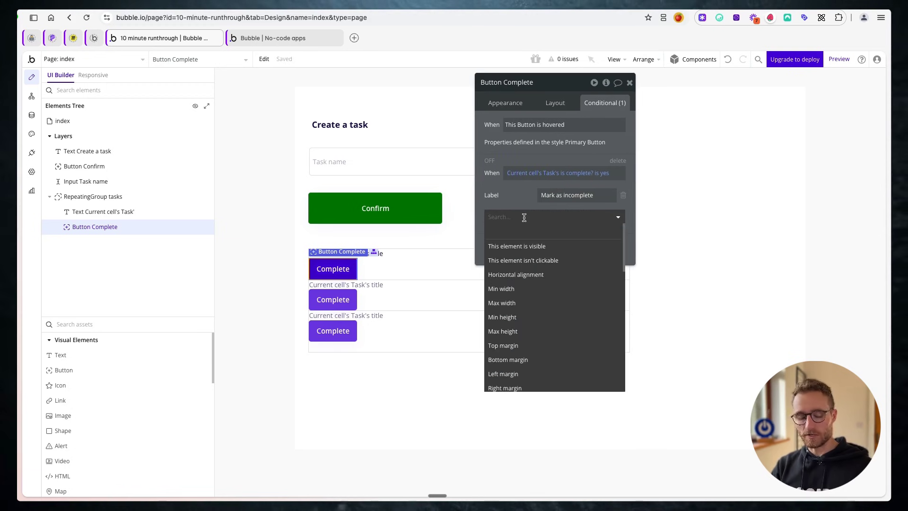
type("bac")
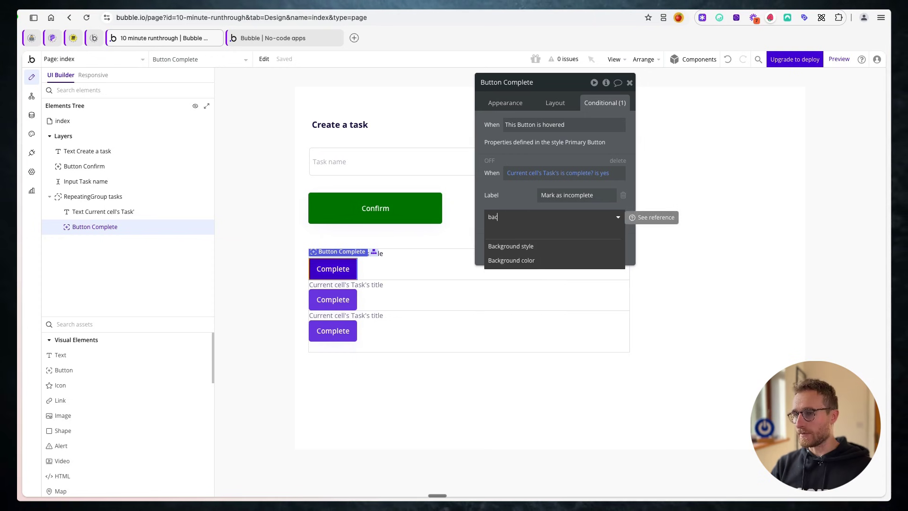
left_click(536, 261)
left_click(544, 215)
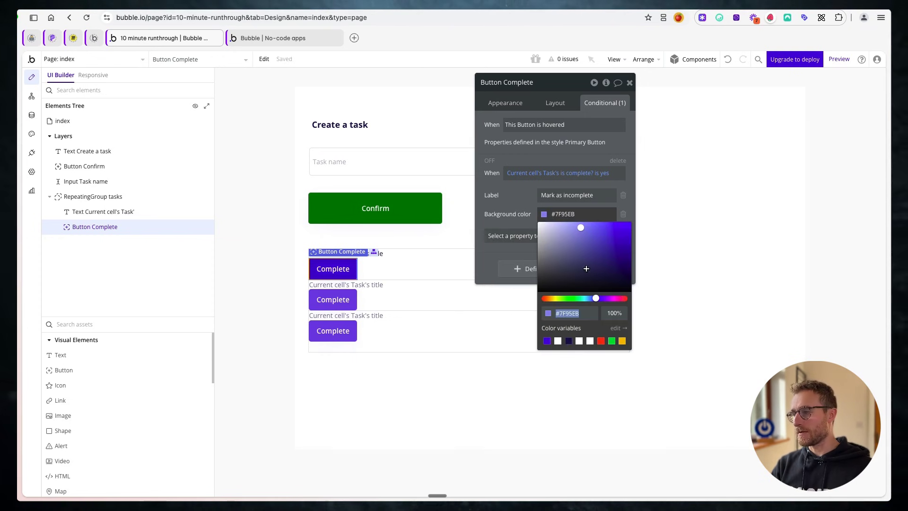
left_click(622, 341)
left_click_drag(508, 212, 456, 241)
left_click(490, 243)
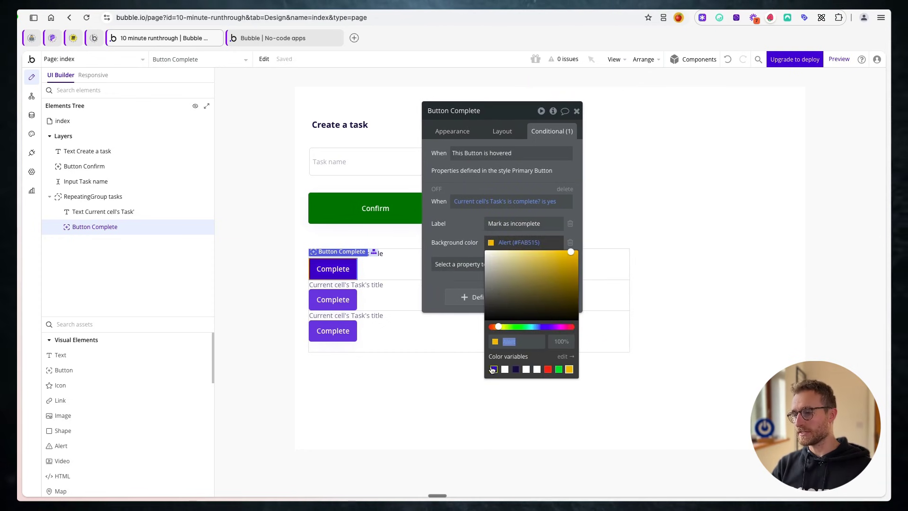
left_click(440, 237)
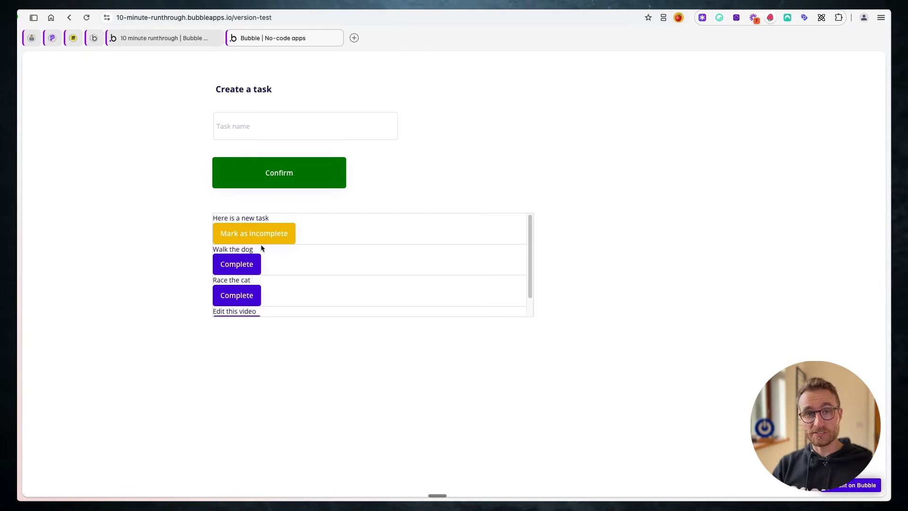
- Compare the preview with the button's condition in the editor, and mark "Walk the dog" and "Race the cat" complete in the preview
scroll(259, 253, "down", 1)
left_click(200, 36)
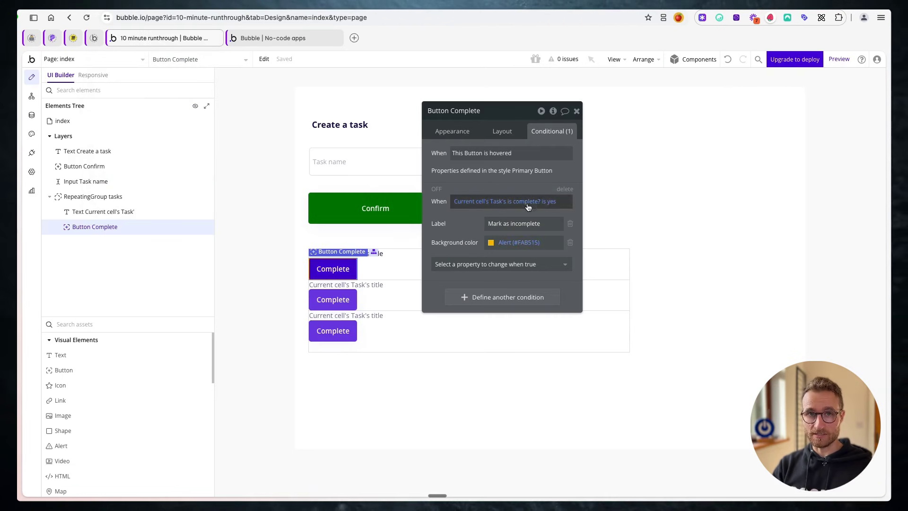
left_click(294, 39)
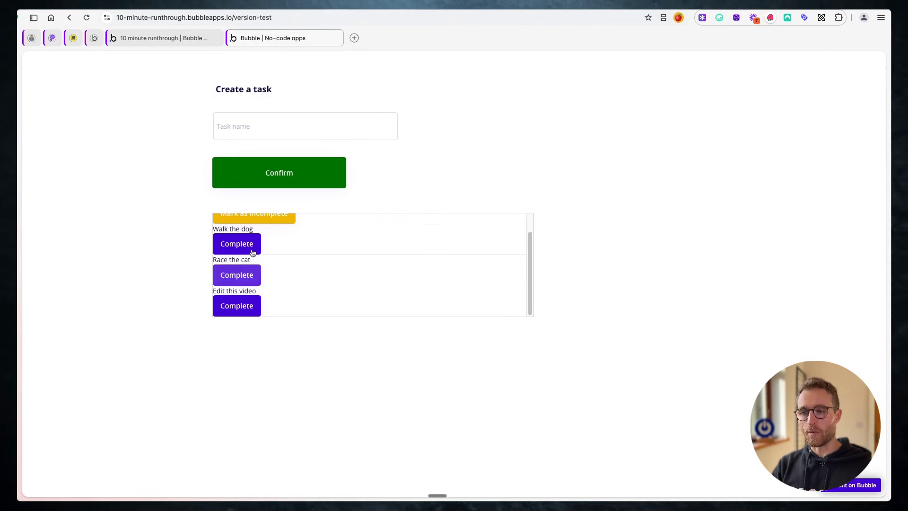
left_click(231, 279)
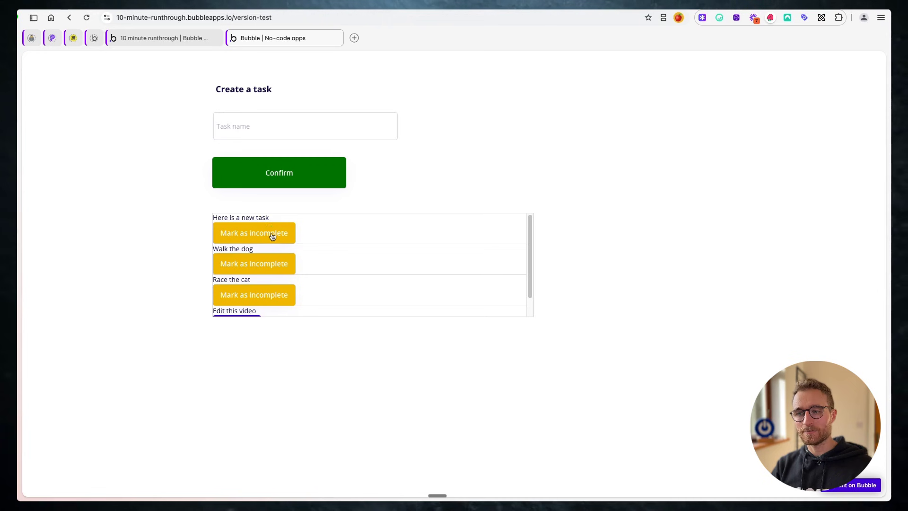
- Return to the editor's app data and check the is complete? values of all tasks
left_click(170, 39)
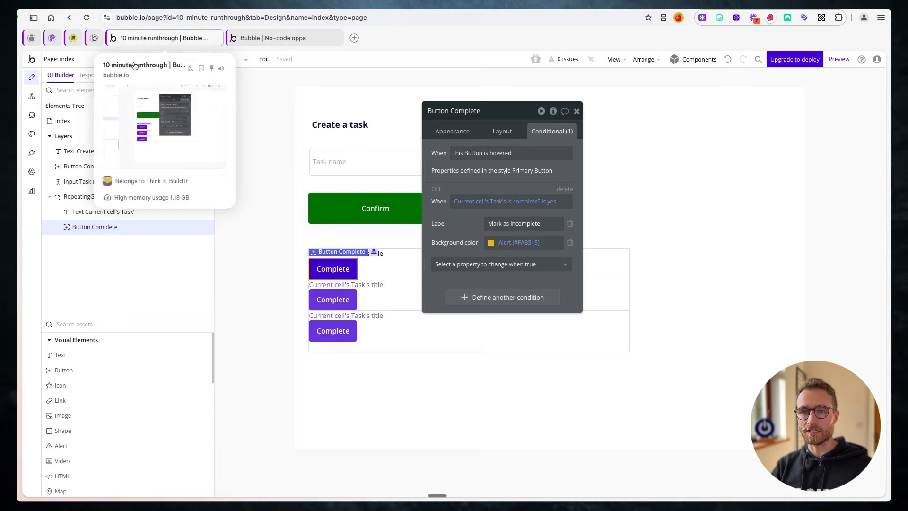
left_click(32, 114)
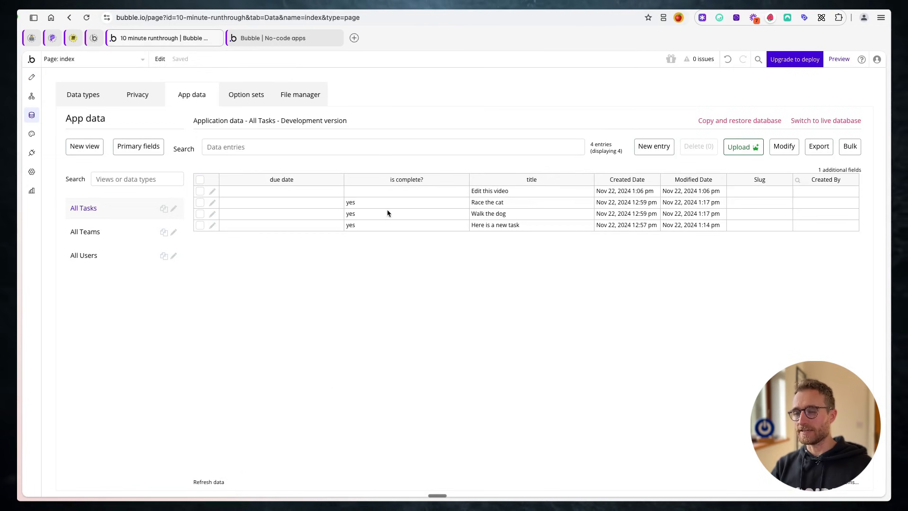
left_click_drag(387, 203, 384, 229)
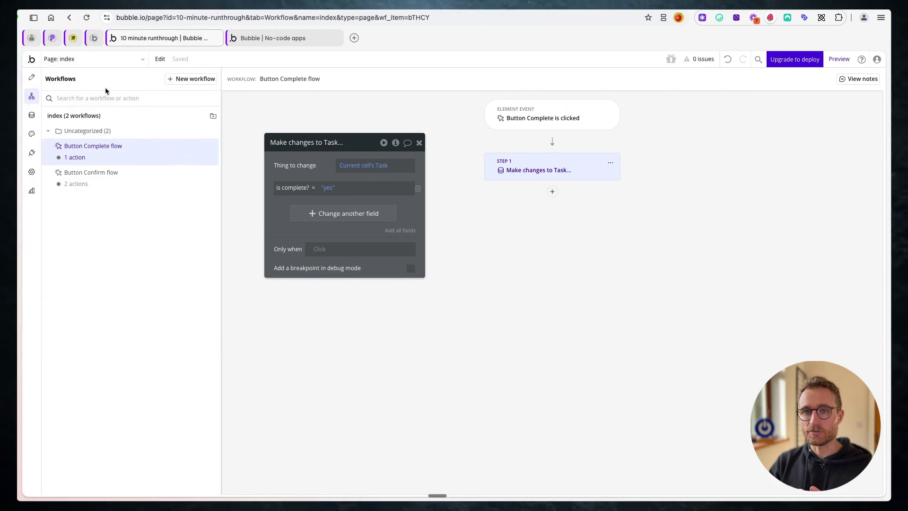
- Review the Complete button's conditional settings in the page design, and return to its workflow's Make changes to Task action
left_click(32, 77)
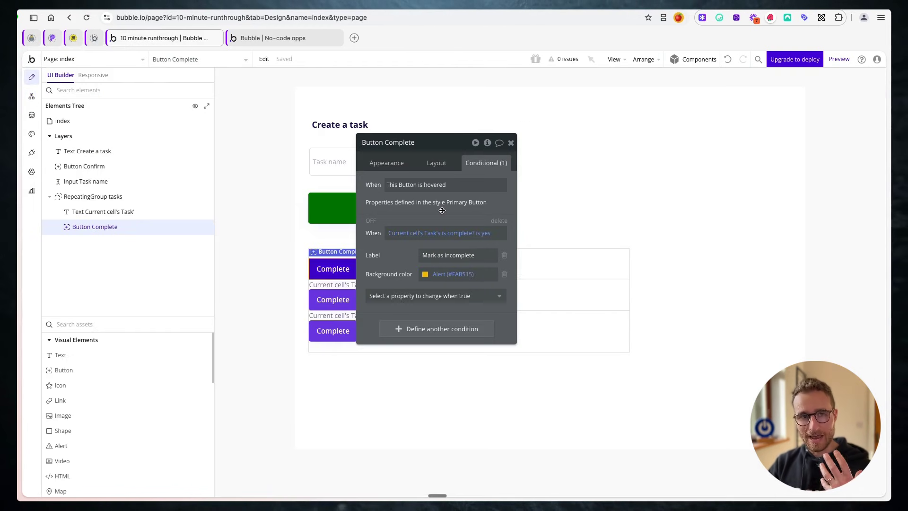
left_click_drag(441, 209, 479, 231)
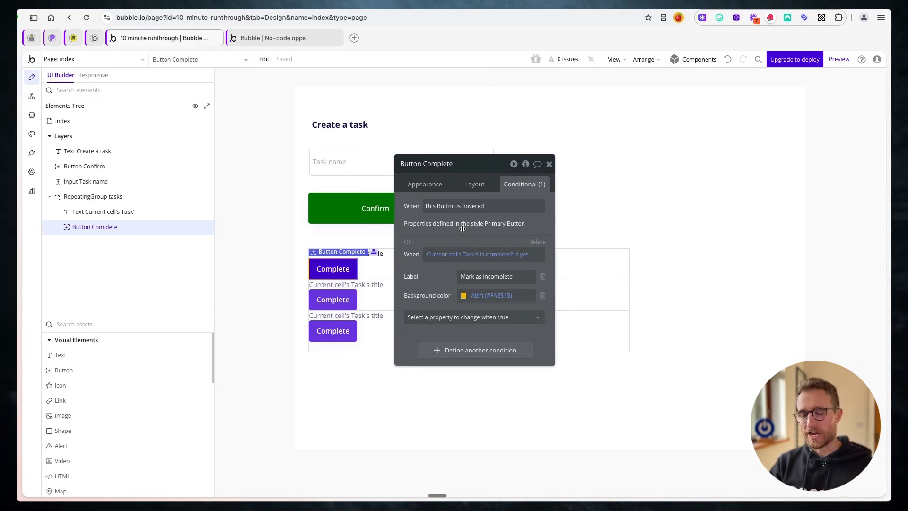
left_click(32, 96)
left_click_drag(442, 200, 355, 156)
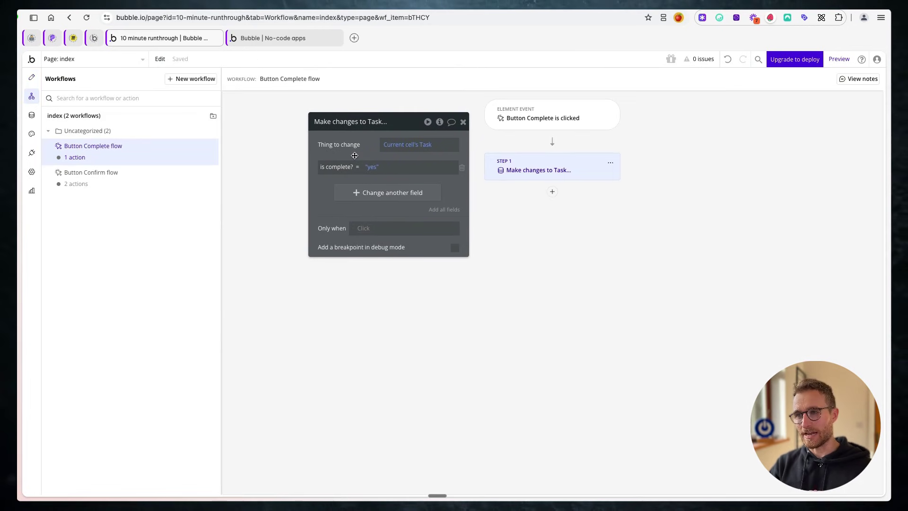
- Restrict the Button Complete is clicked event to run only when Current cell's Task's is complete? is no, and check its Make changes action
left_click(552, 121)
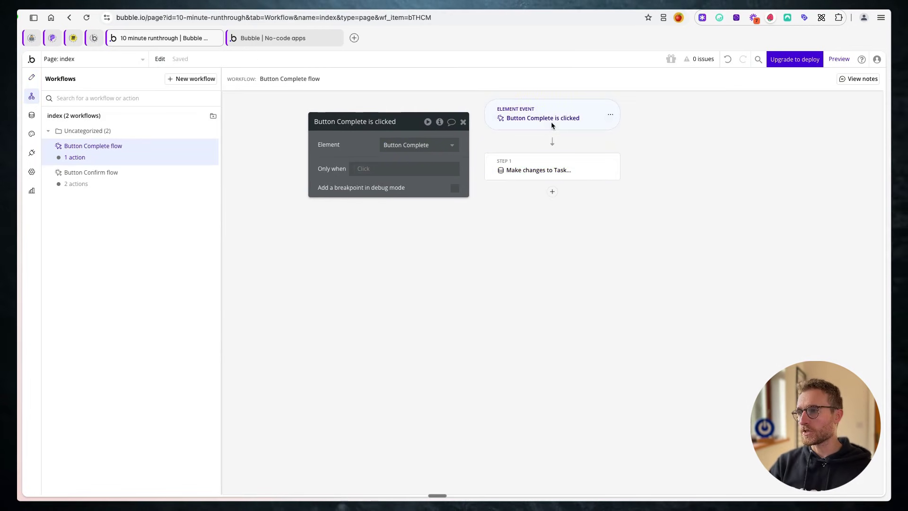
left_click_drag(364, 141, 358, 131)
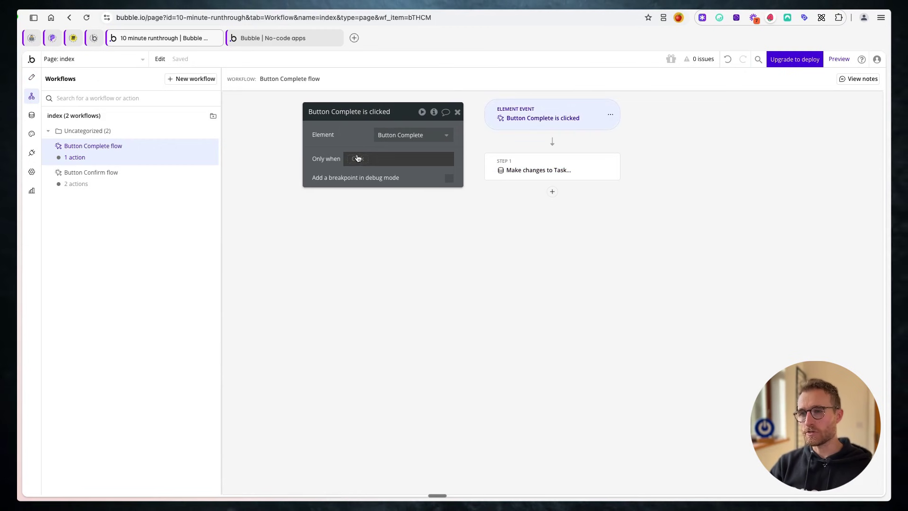
left_click(357, 159)
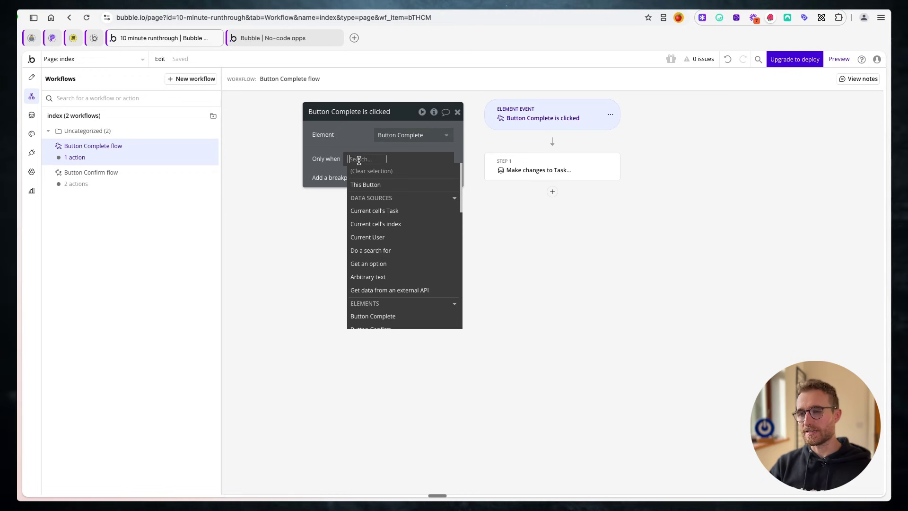
left_click(385, 211)
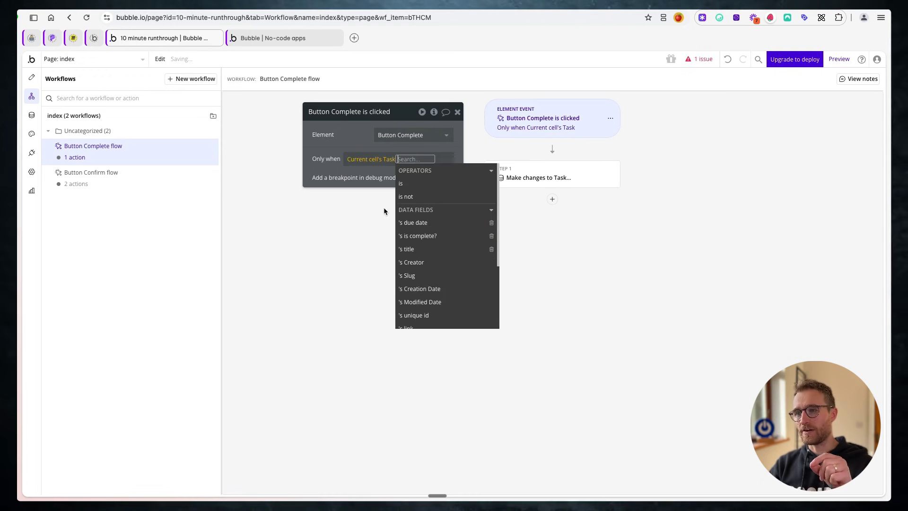
left_click(453, 236)
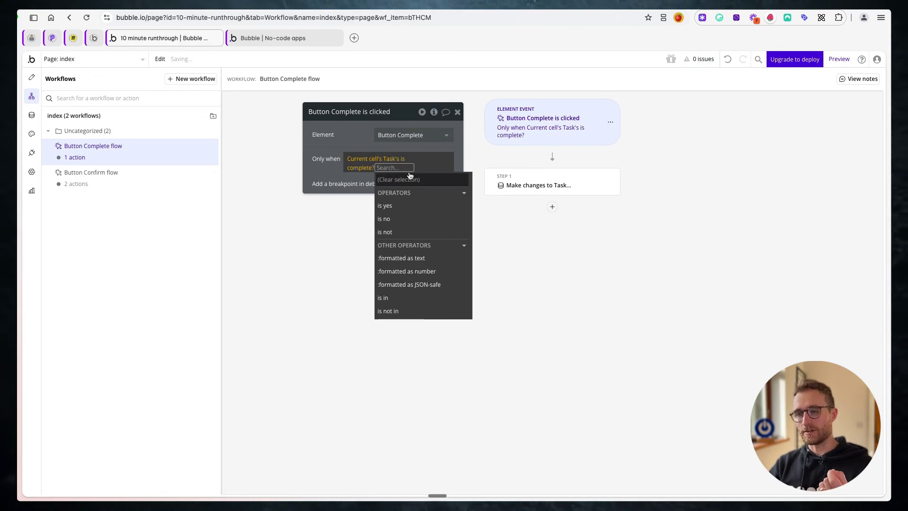
left_click(405, 219)
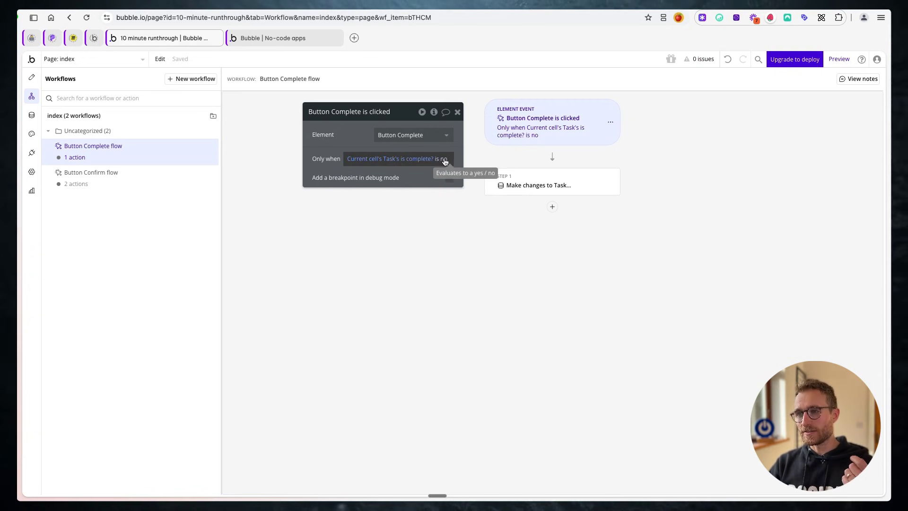
left_click(520, 187)
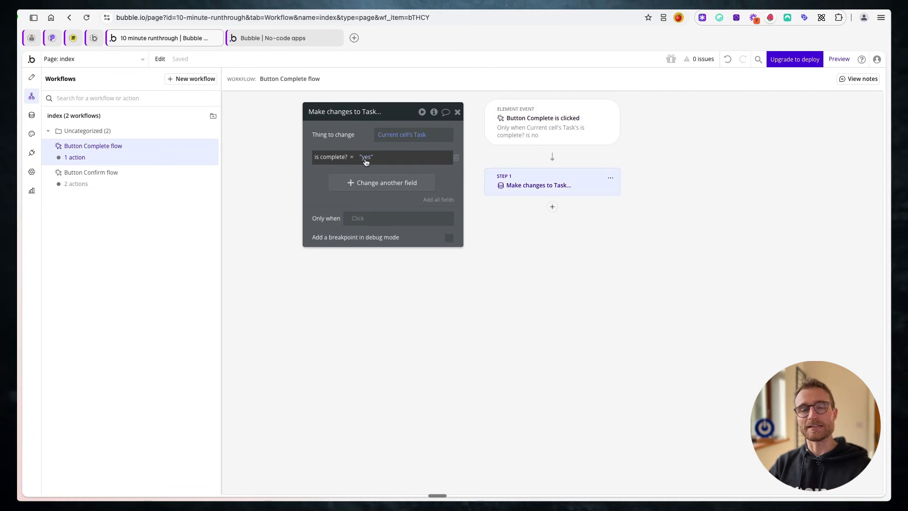
- Duplicate the Button Complete flow by copying and pasting the workflow
left_click(530, 124)
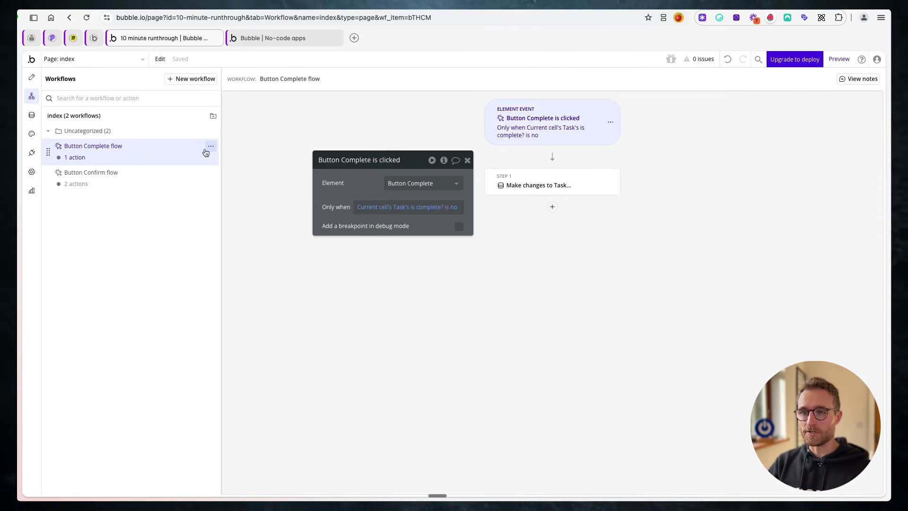
left_click(208, 148)
left_click(238, 219)
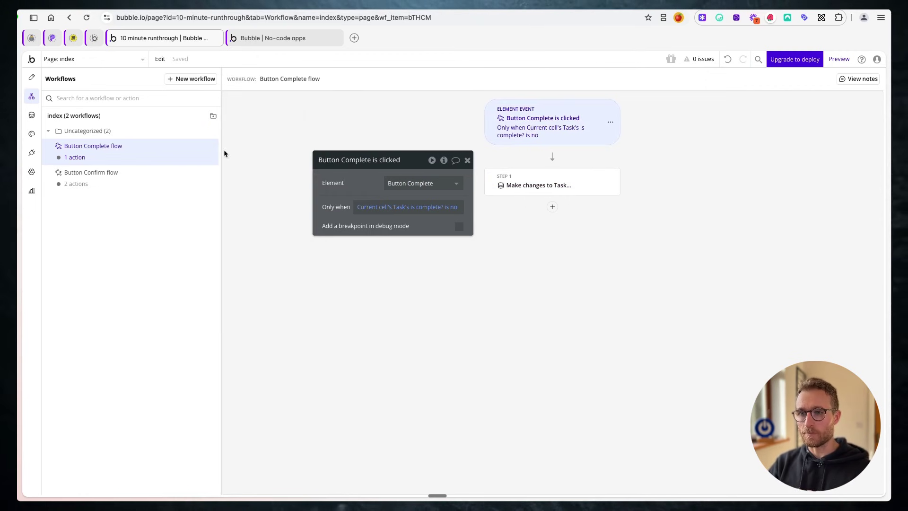
left_click(209, 151)
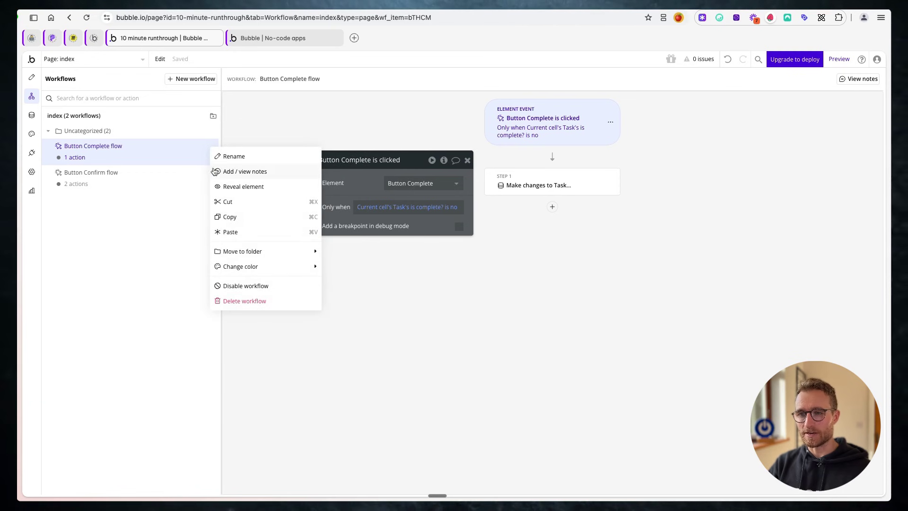
left_click(235, 231)
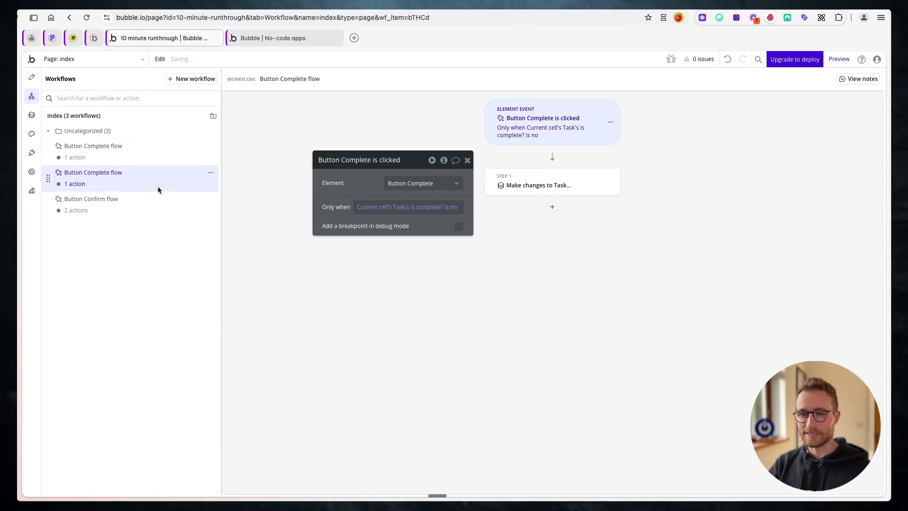
- Change the duplicated workflow's event condition to only when Current cell's Task's is complete? is yes
left_click_drag(339, 192, 276, 259)
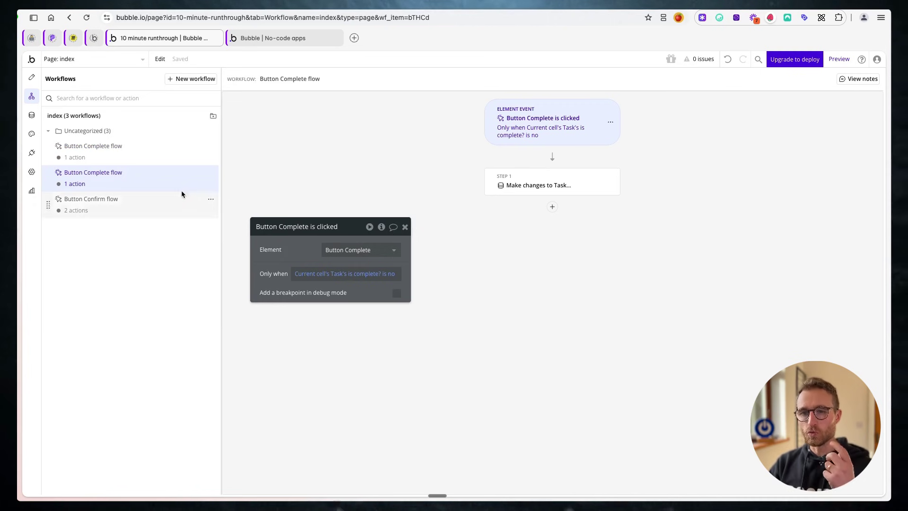
left_click(164, 147)
left_click(141, 184)
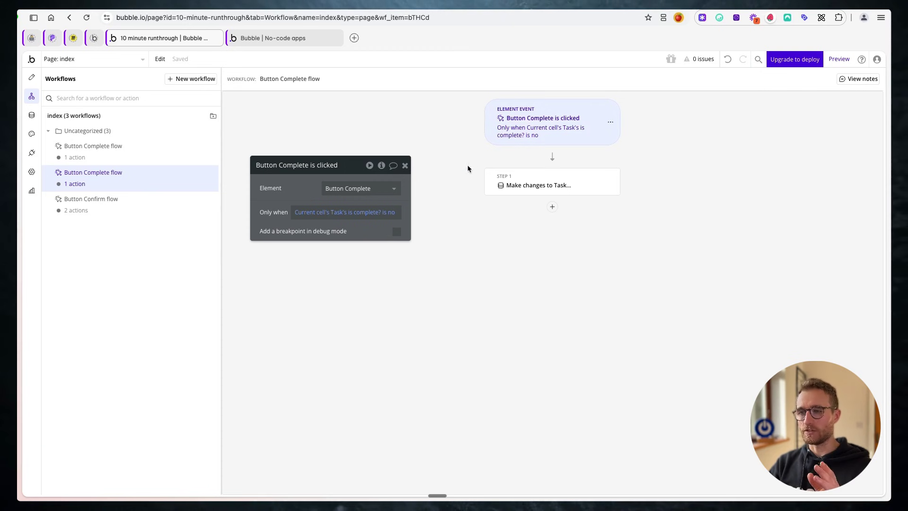
left_click(393, 215)
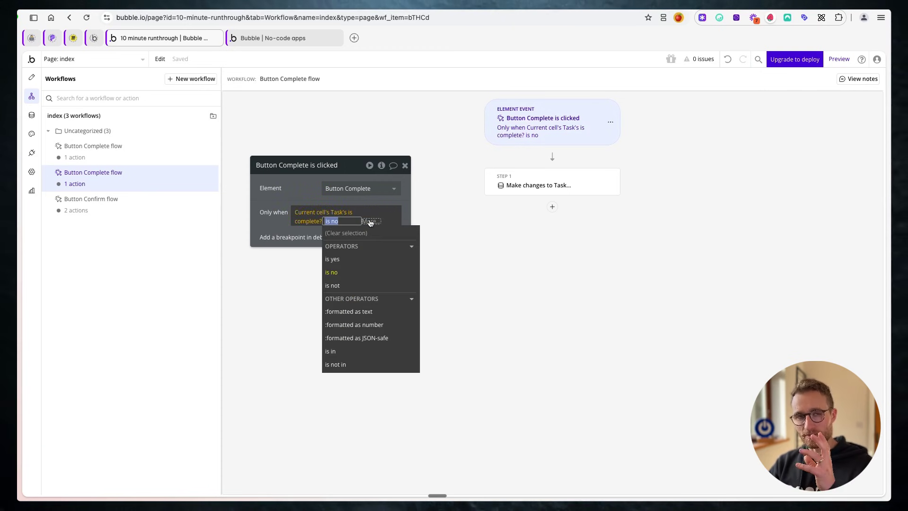
left_click(355, 260)
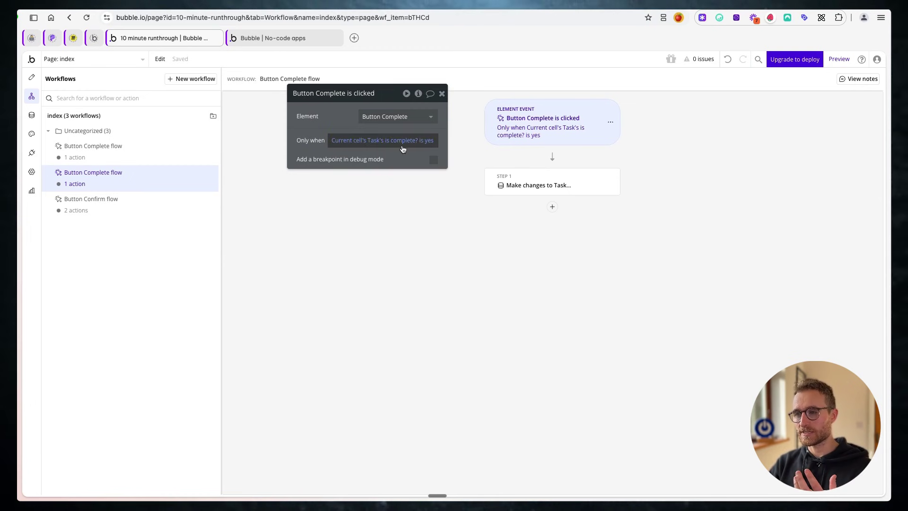
- Edit the is complete? value in the duplicated workflow's Make changes to Task action, and review both Button Complete flows
left_click(548, 184)
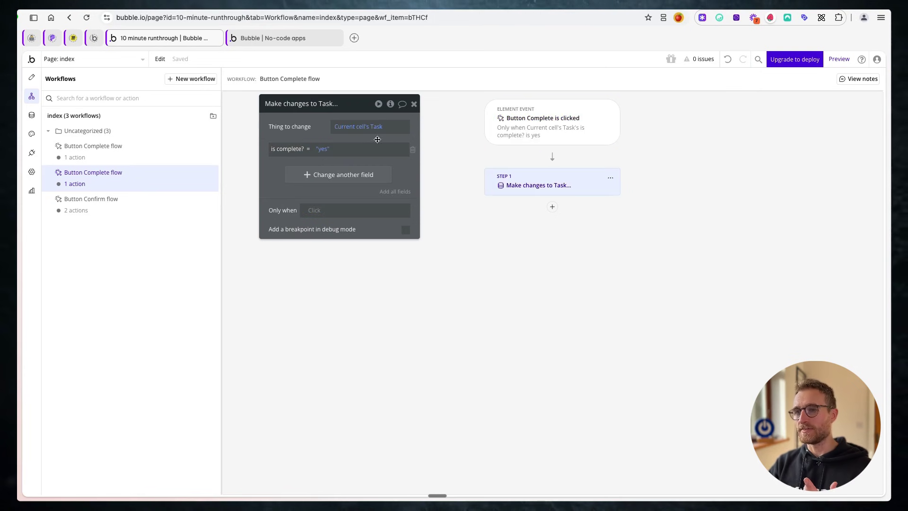
left_click(324, 151)
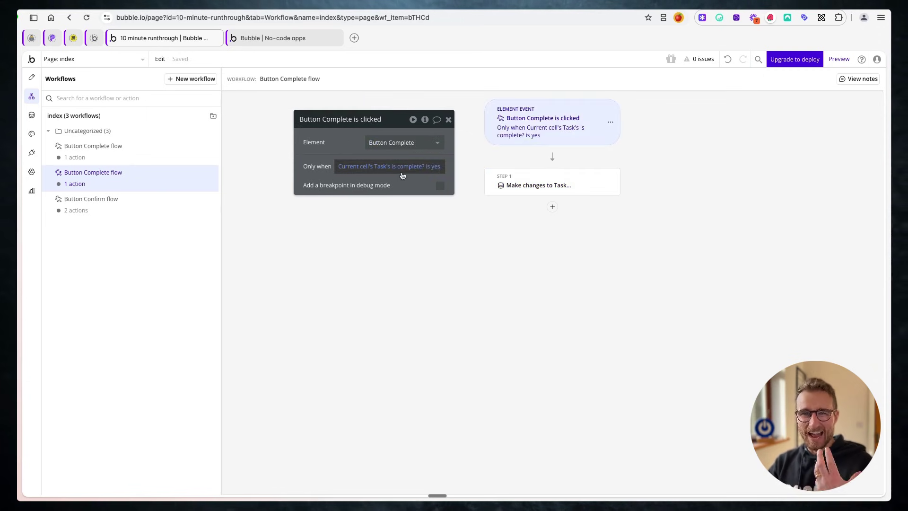
left_click(118, 148)
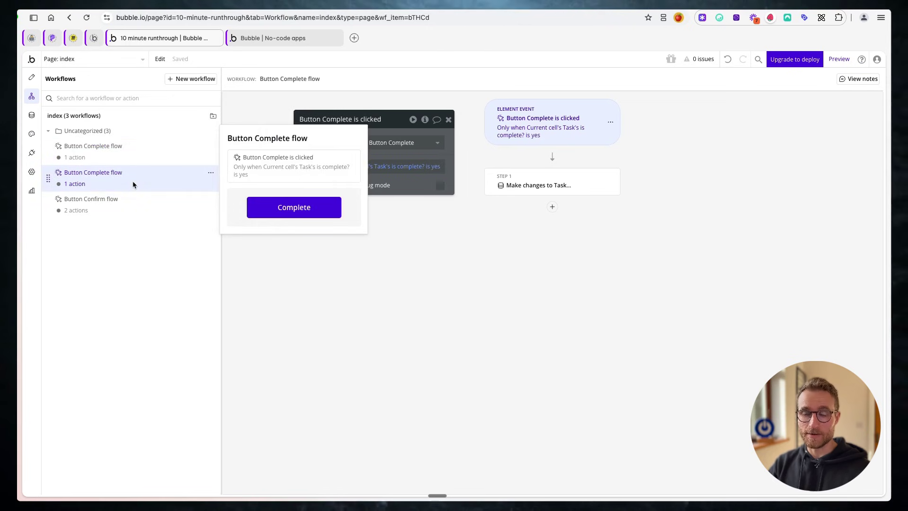
- Preview the page with the debugger in step-by-step mode and trigger Mark as incomplete for "Here is a new task"
left_click(838, 59)
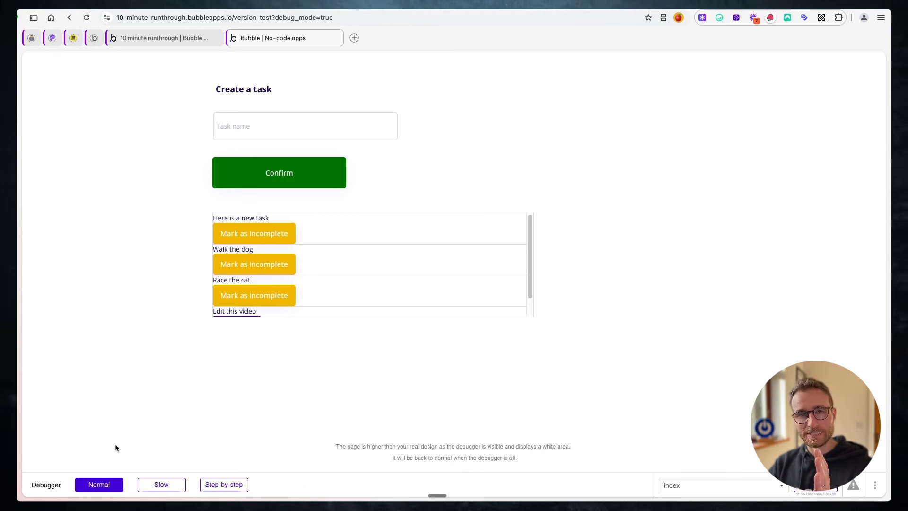
left_click(236, 487)
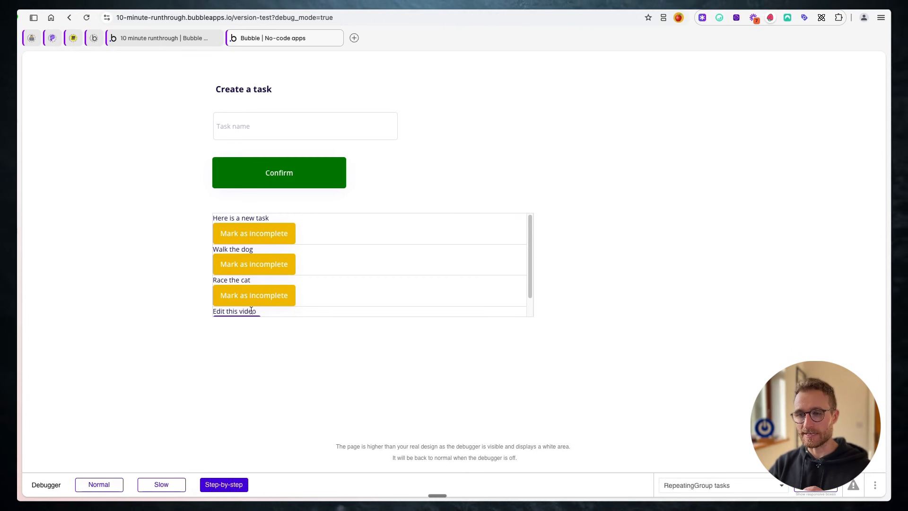
left_click(251, 234)
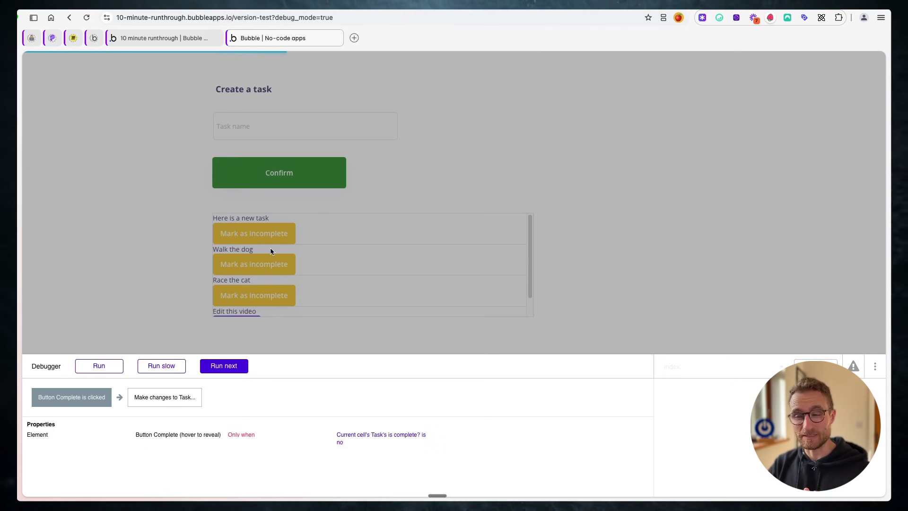
- Step through both Button Complete workflows in the debugger, examining the Only when conditions and the is complete? change made to the task
left_click(166, 39)
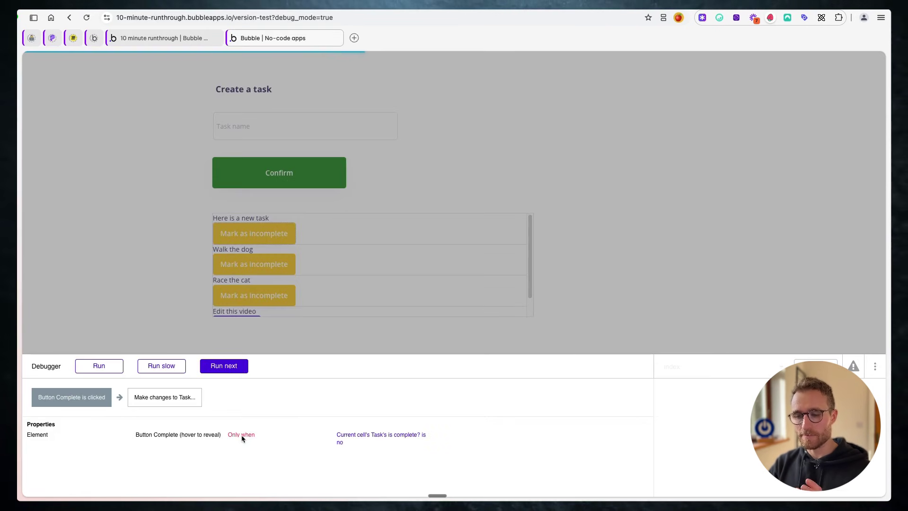
mouse_move(213, 434)
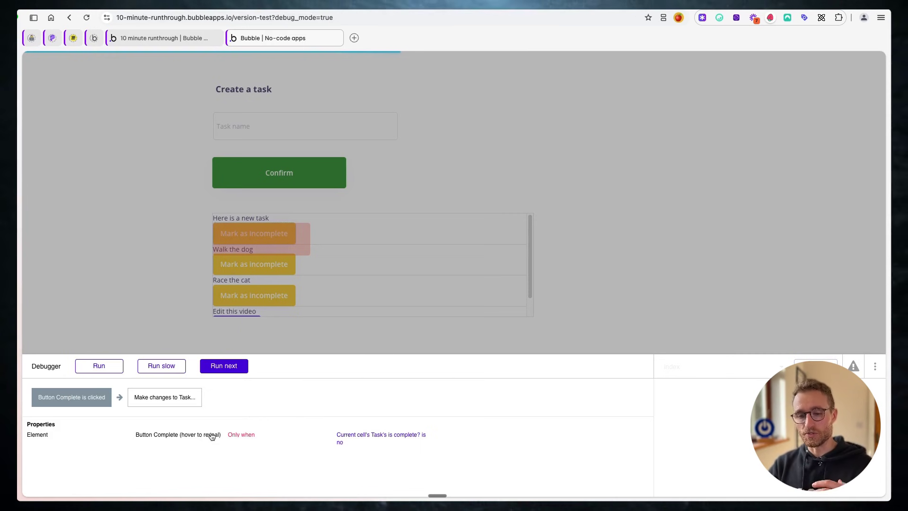
left_click(224, 367)
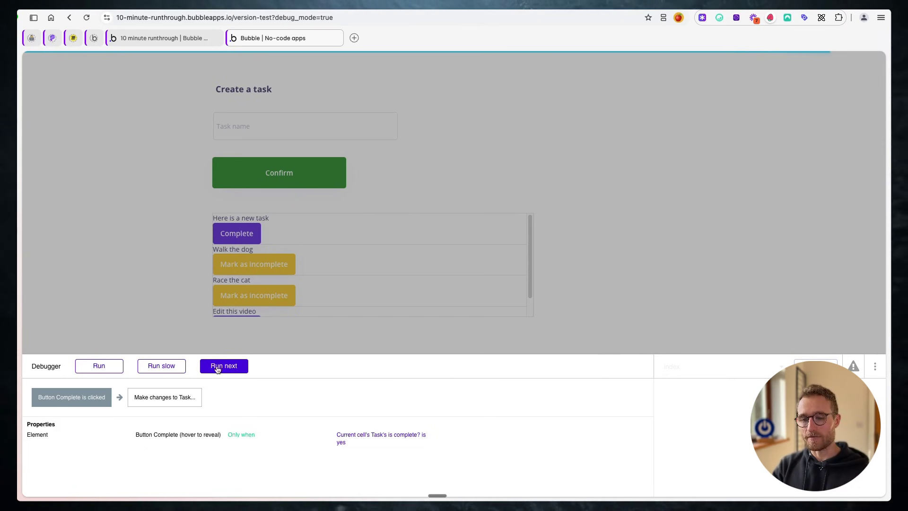
left_click(230, 373)
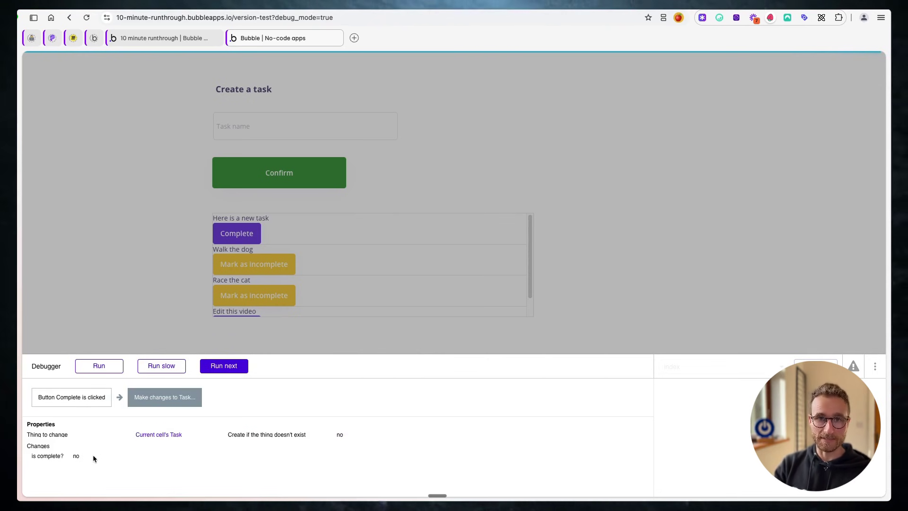
left_click(212, 366)
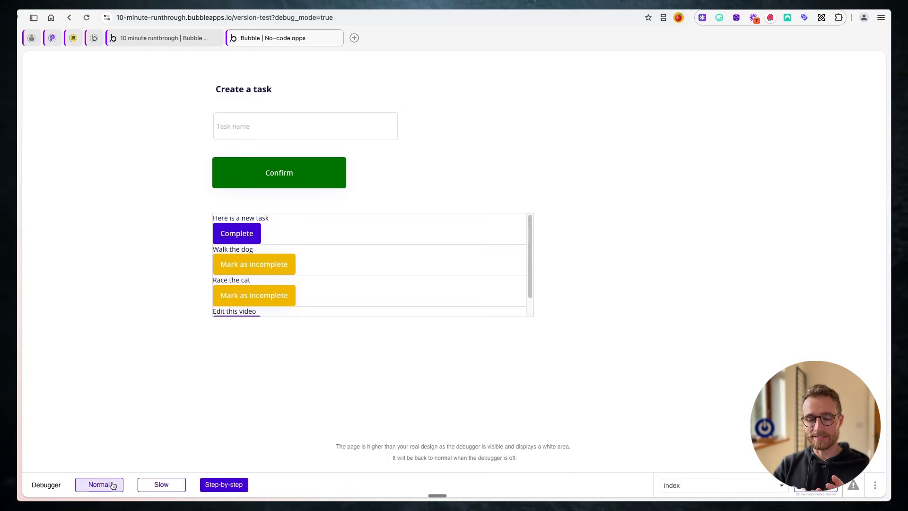
- Set the debugger to Normal and repeatedly toggle "Here is a new task", "Walk the dog" and "Race the cat" between complete and incomplete
left_click(111, 485)
left_click(258, 302)
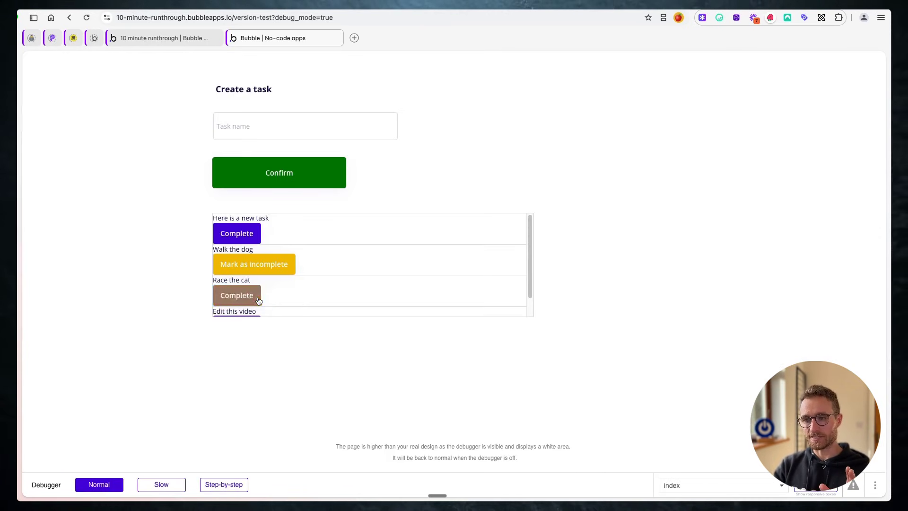
left_click(264, 262)
left_click(248, 243)
left_click(235, 265)
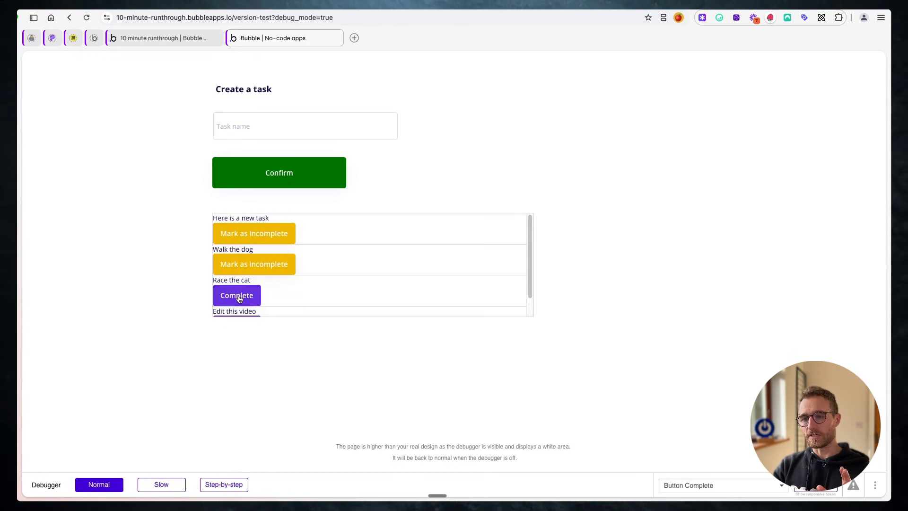
left_click(243, 295)
left_click(254, 264)
left_click(263, 241)
left_click(262, 294)
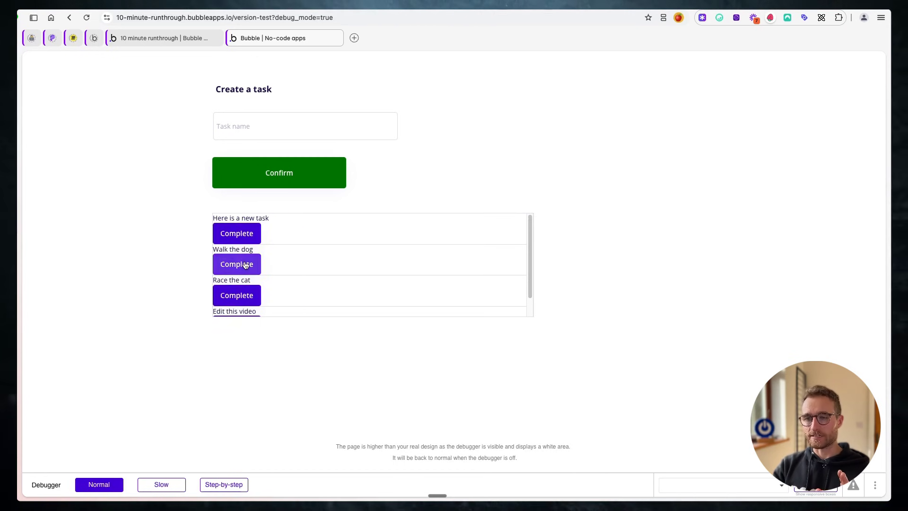
left_click(240, 264)
left_click(253, 237)
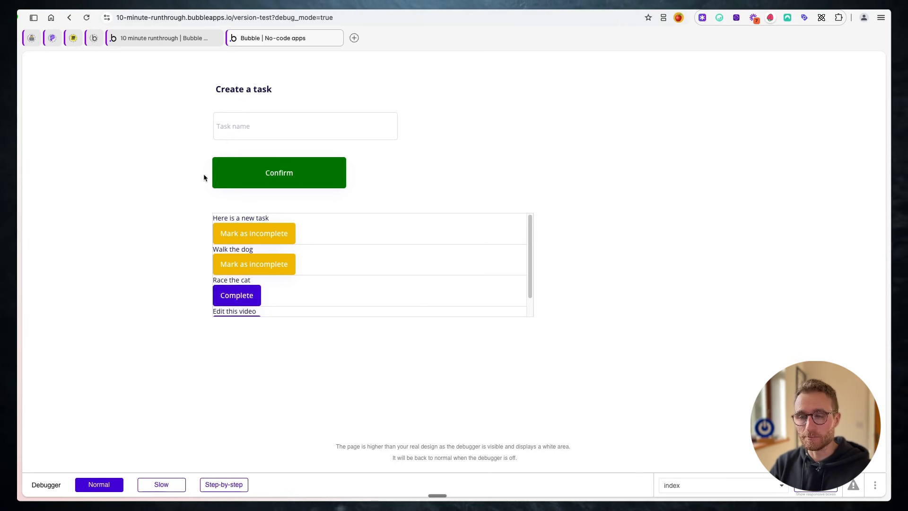
scroll(243, 280, "down", 1)
left_click(253, 245)
scroll(252, 246, "up", 1)
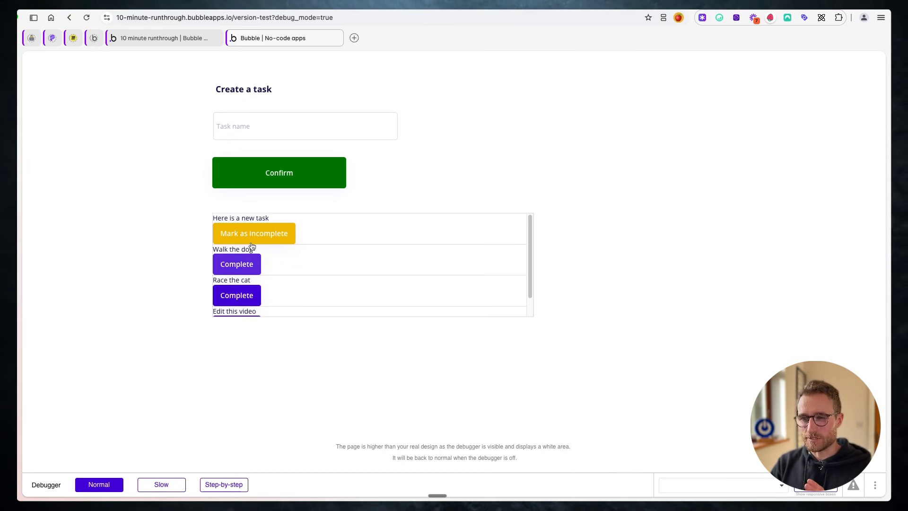
left_click(254, 239)
- In the editor, constrain the RepeatingGroup tasks data source, Search for Tasks, to is complete? = "no"
left_click(162, 38)
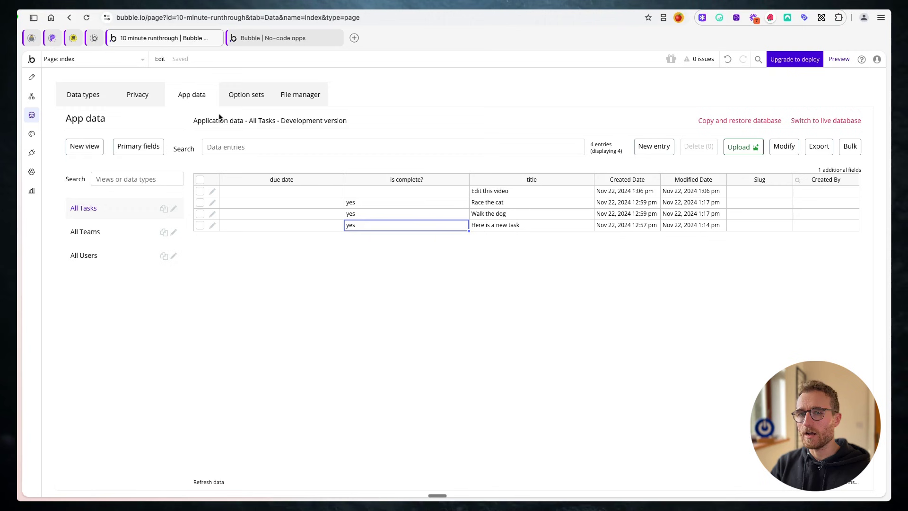
left_click(35, 77)
left_click_drag(416, 117, 459, 137)
left_click(445, 284)
left_click(619, 182)
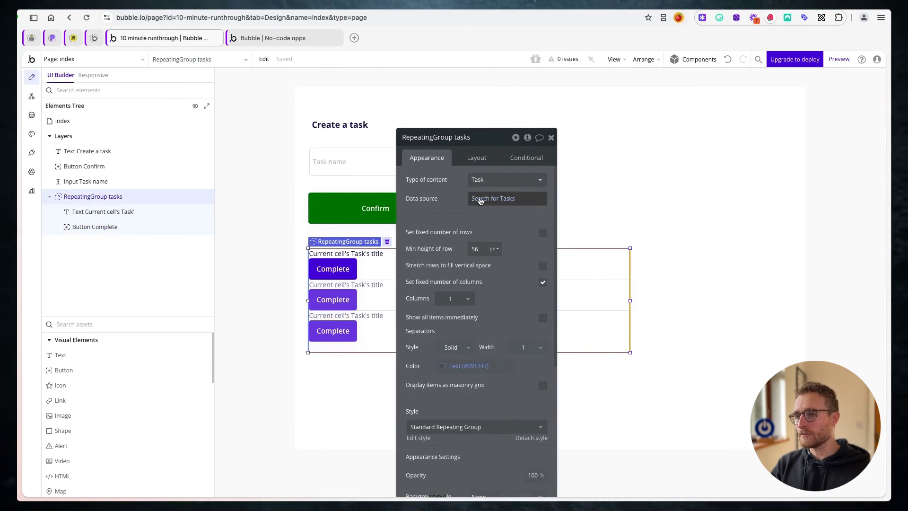
left_click(484, 201)
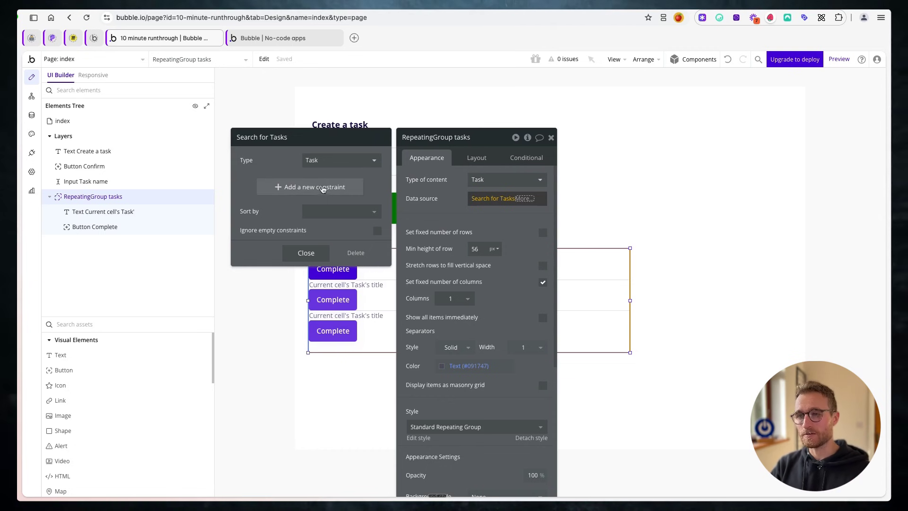
left_click(284, 187)
left_click(250, 182)
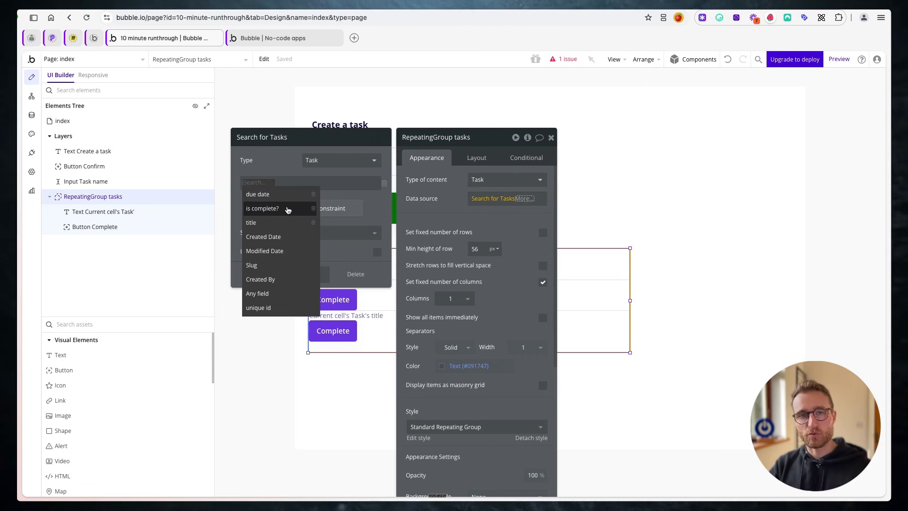
left_click(288, 209)
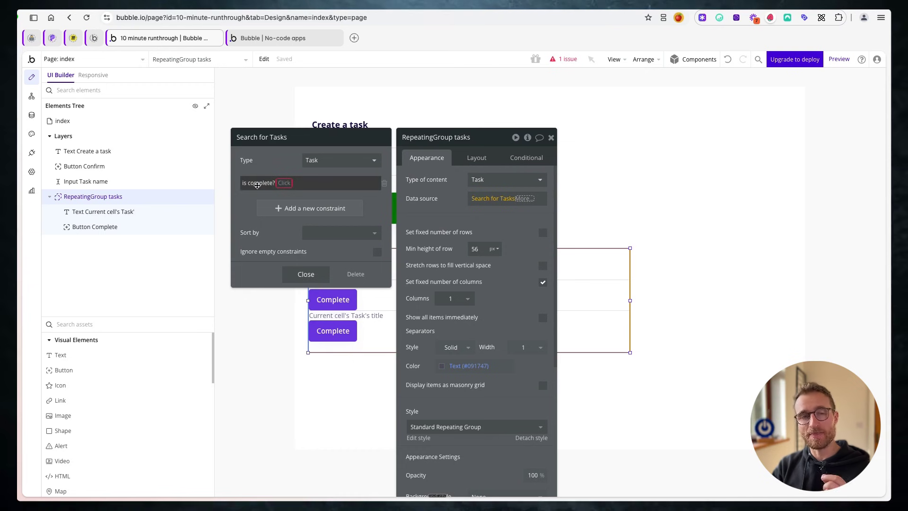
left_click(284, 183)
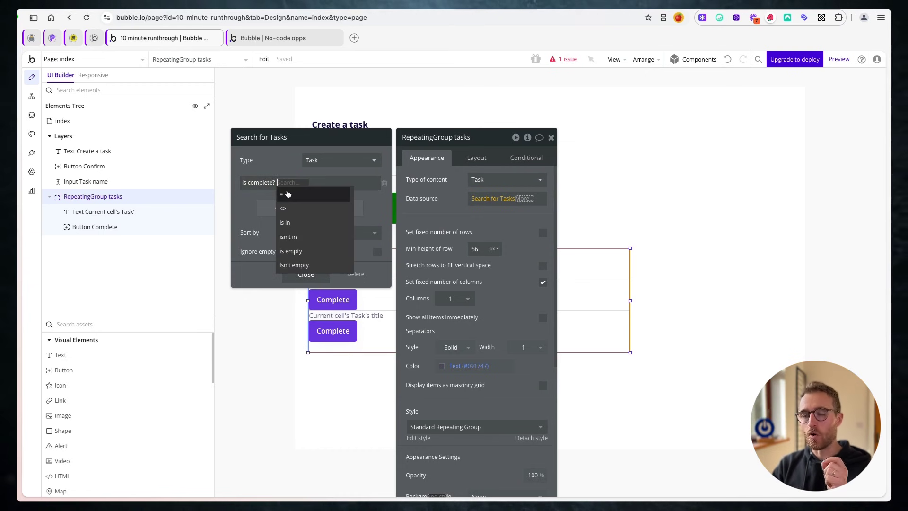
left_click(288, 196)
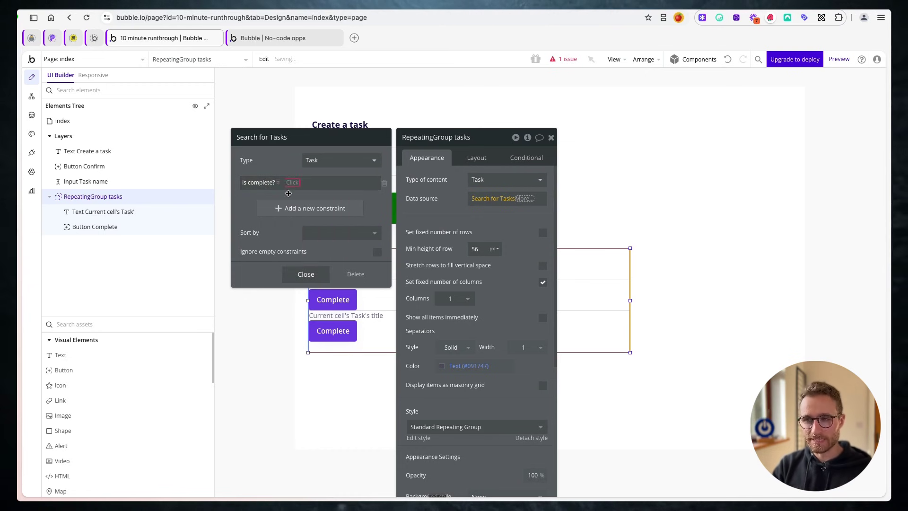
left_click(291, 186)
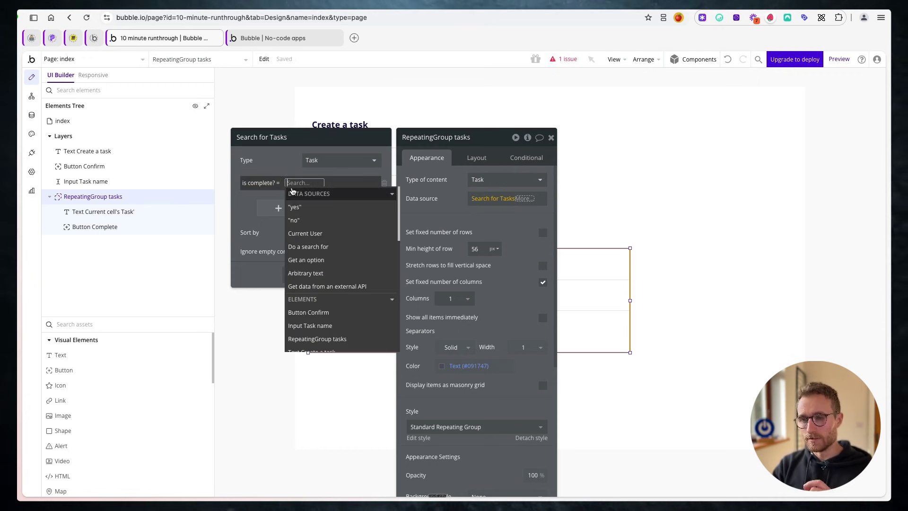
left_click(294, 219)
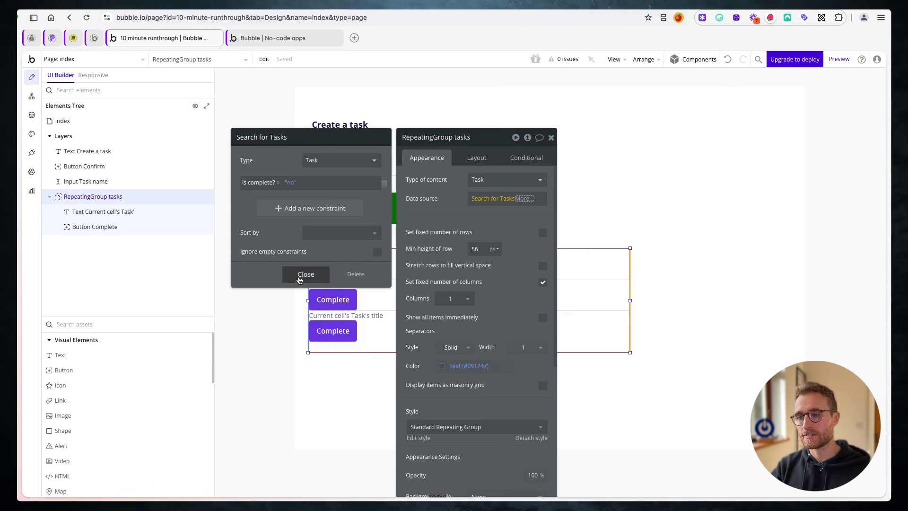
- Sort the task search by Created Date, and check the tasks' created dates in the app data against the previewed list
left_click(330, 237)
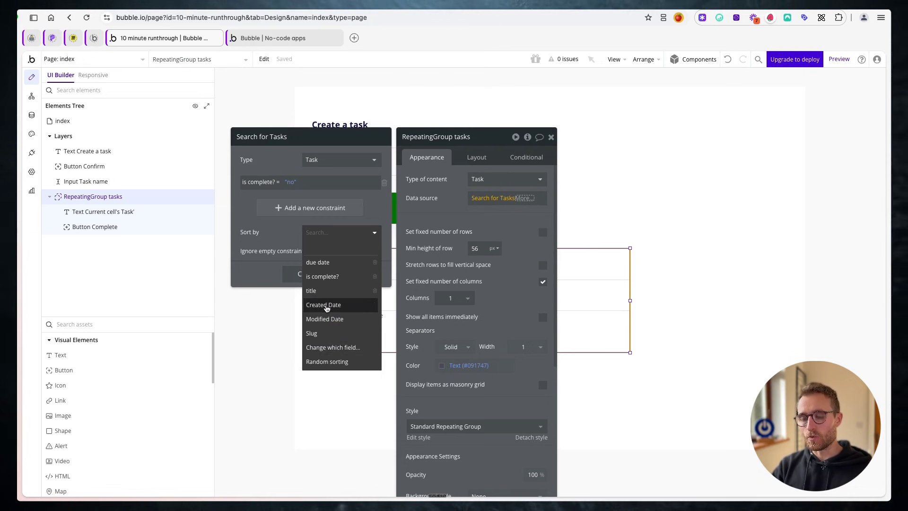
left_click(326, 307)
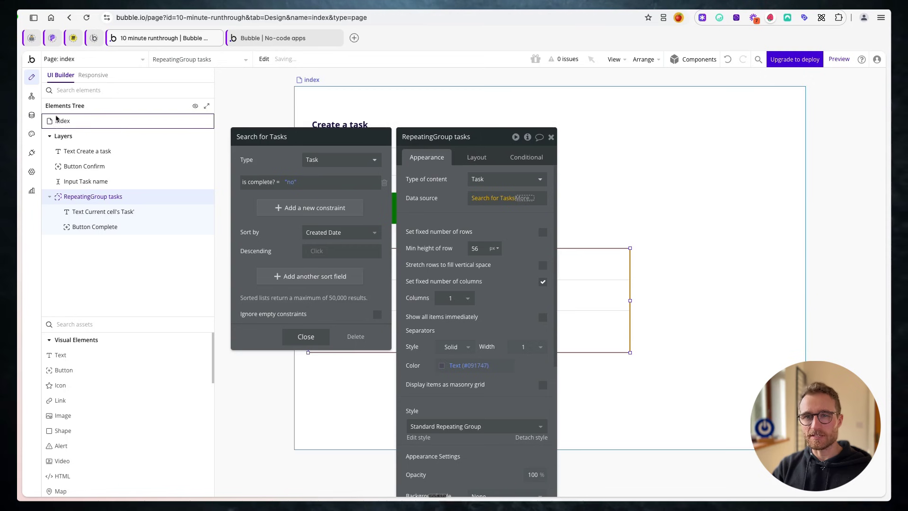
left_click(31, 116)
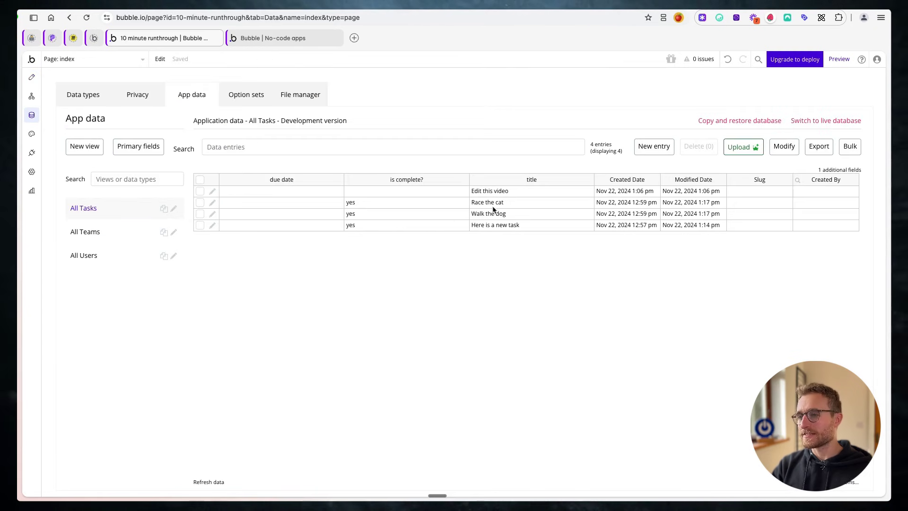
left_click(634, 226)
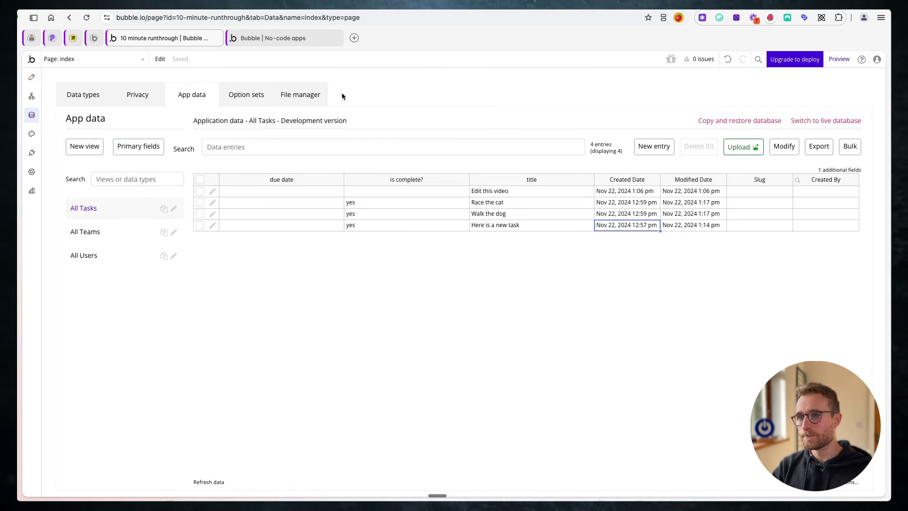
left_click(284, 37)
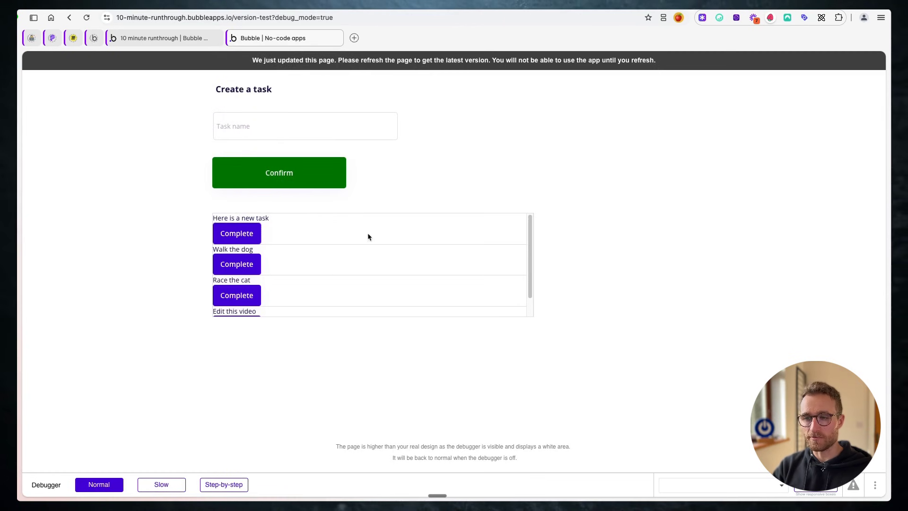
- Set Descending to "yes" for the Created Date sort in the repeating group's Search for Tasks
left_click(171, 45)
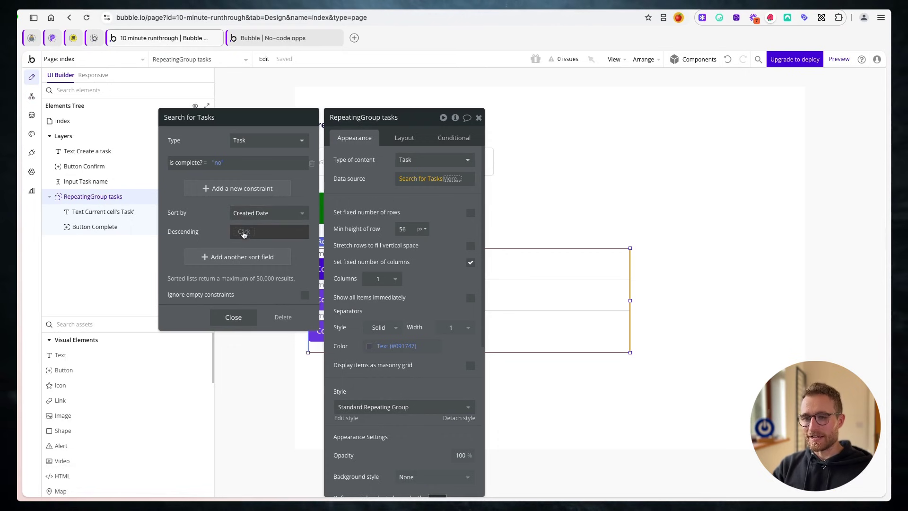
left_click(244, 233)
left_click(247, 269)
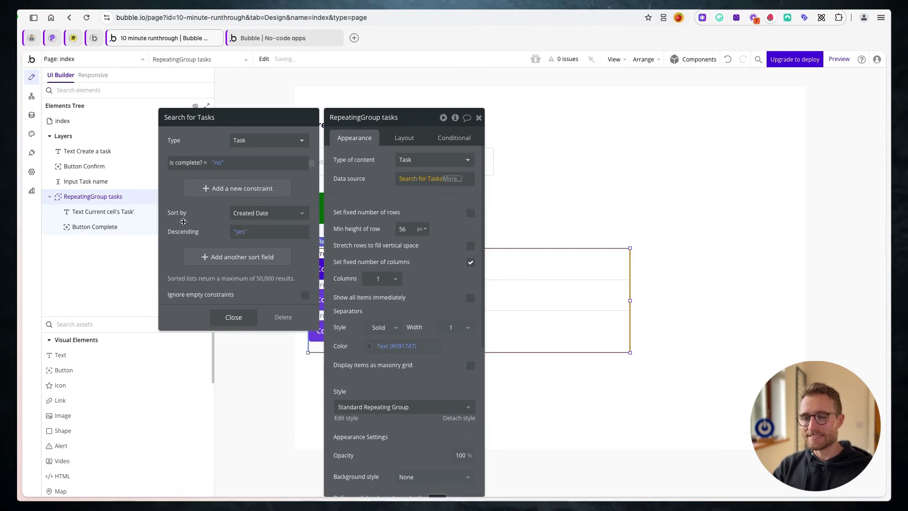
left_click_drag(183, 221, 214, 232)
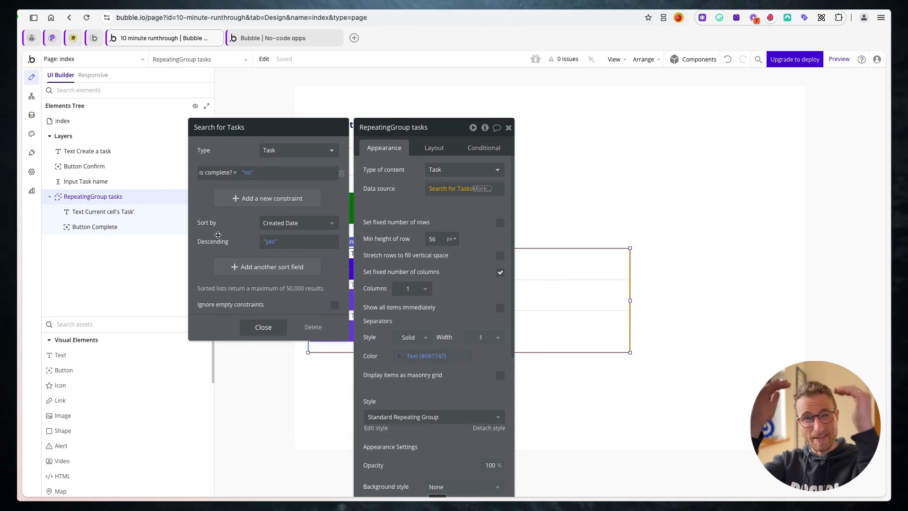
- Check the task order in the preview, and mark "Race the cat" and "Walk the dog" as complete
left_click(293, 37)
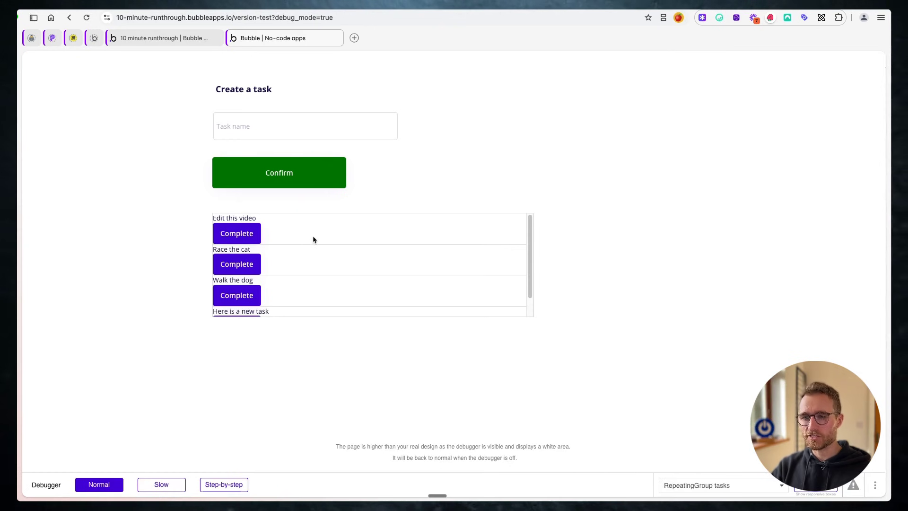
scroll(331, 251, "down", 1)
scroll(334, 252, "up", 1)
scroll(331, 253, "down", 1)
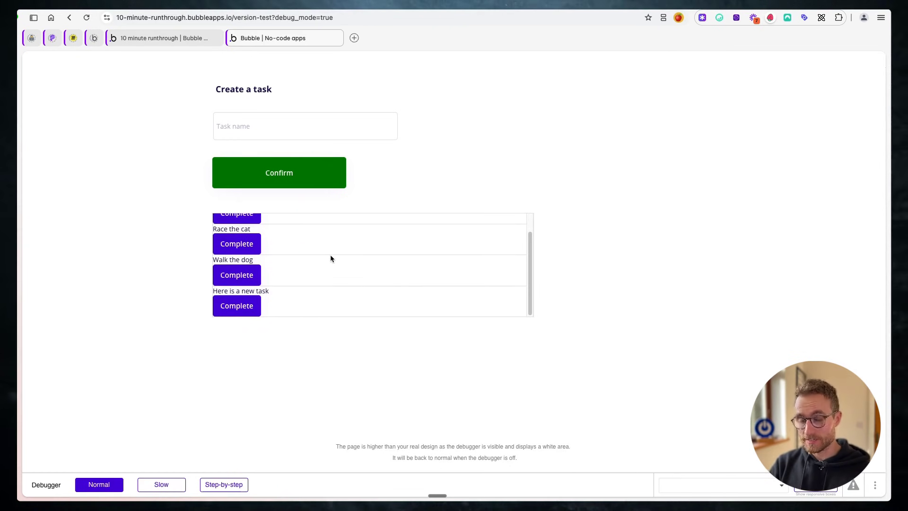
scroll(327, 248, "up", 1)
left_click(247, 238)
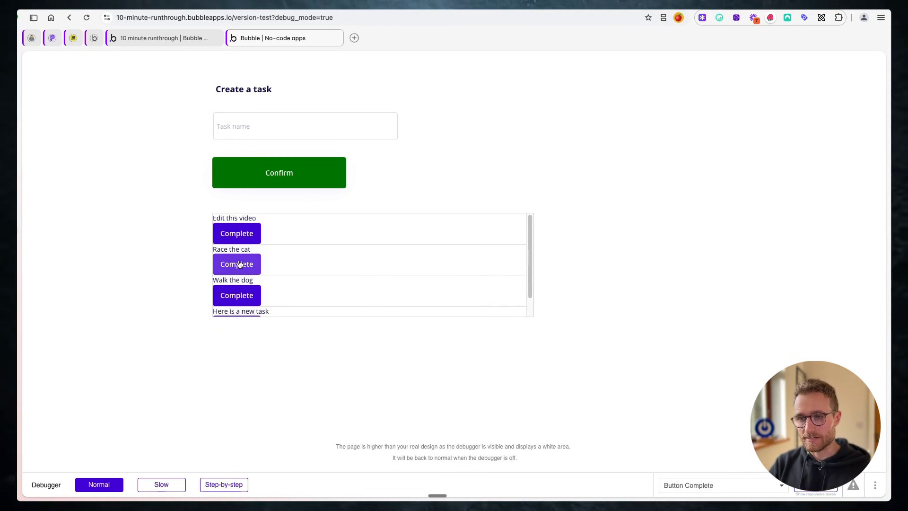
left_click(238, 264)
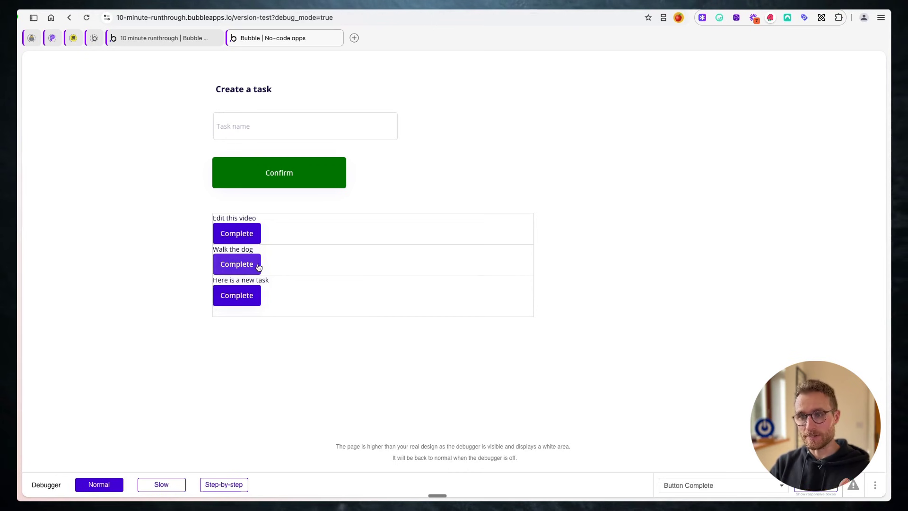
left_click(244, 264)
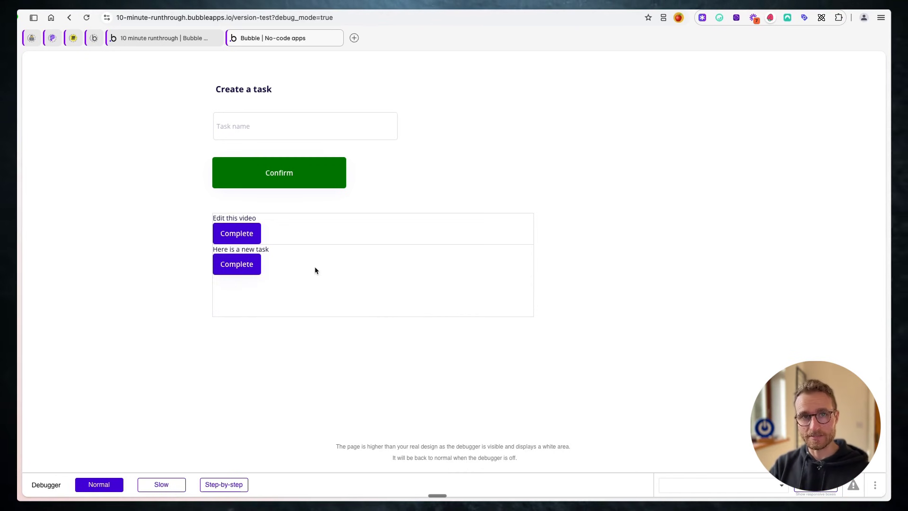
- Refresh the All Tasks app data and compare its is complete? values with the filtered list in the preview
left_click(183, 42)
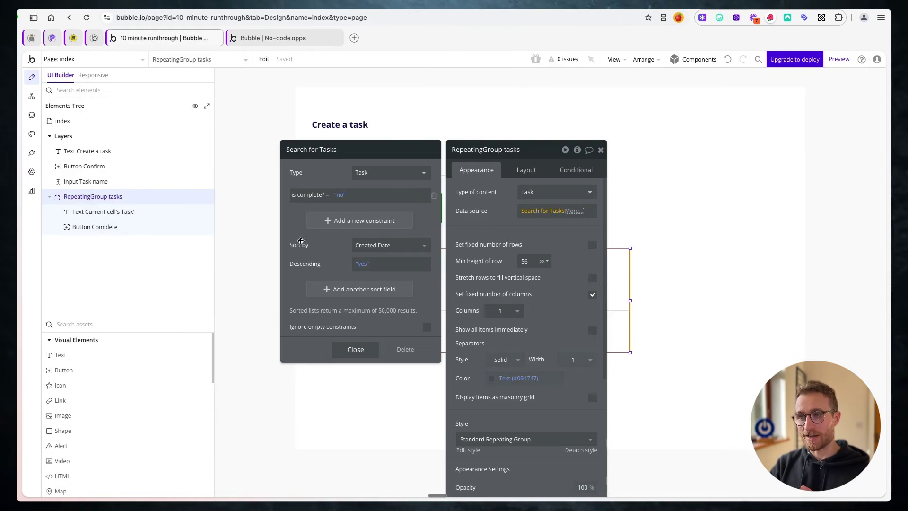
left_click(32, 115)
left_click(214, 483)
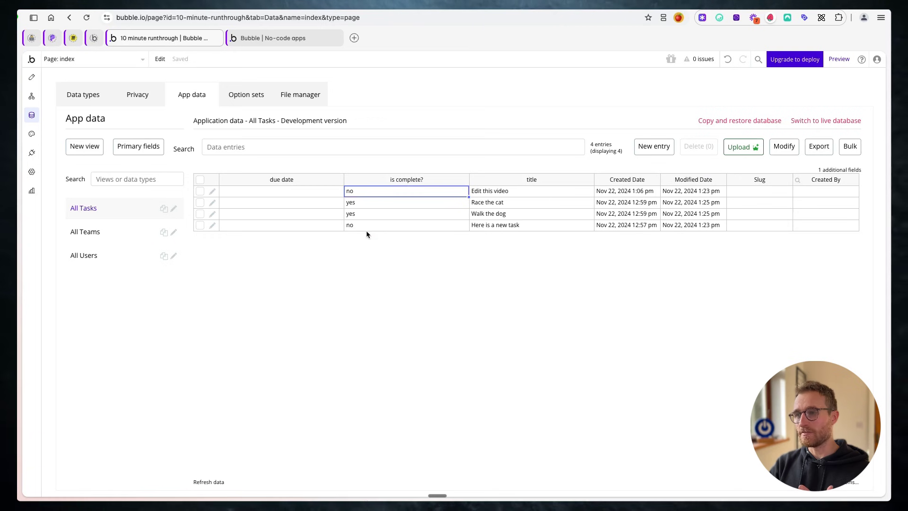
left_click(368, 225)
left_click(362, 191)
key("ctrl+Tab")
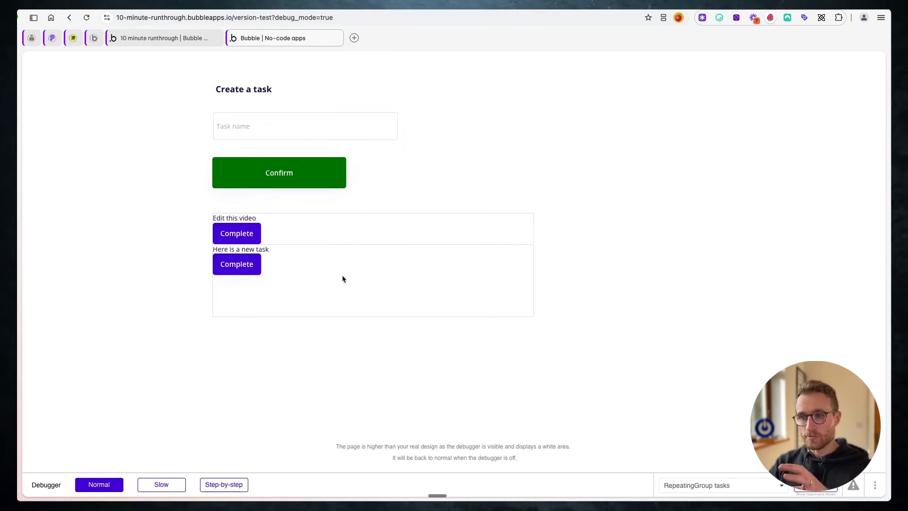
- Override the background color of the repeating group's Complete button with green #60AF59 in the page editor
key("ctrl+shift+Tab")
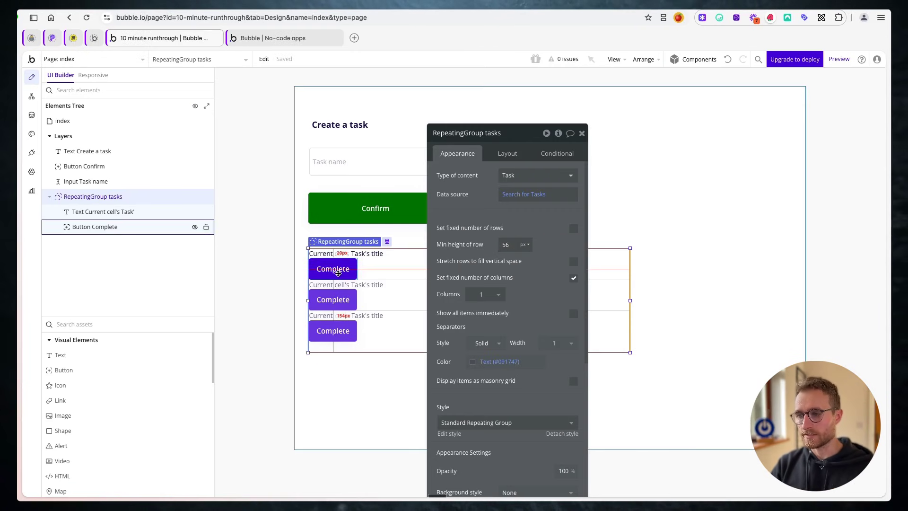
left_click(95, 226)
scroll(479, 147, "down", 2)
left_click(520, 293)
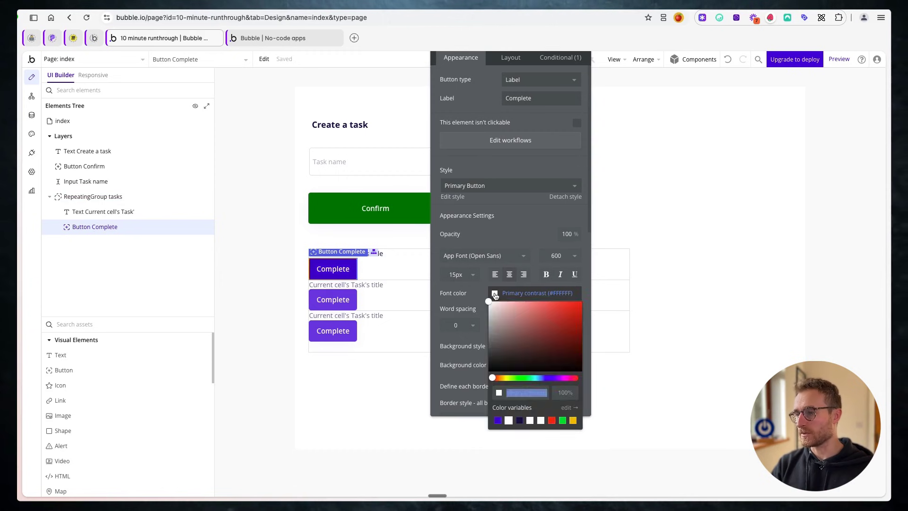
left_click(525, 330)
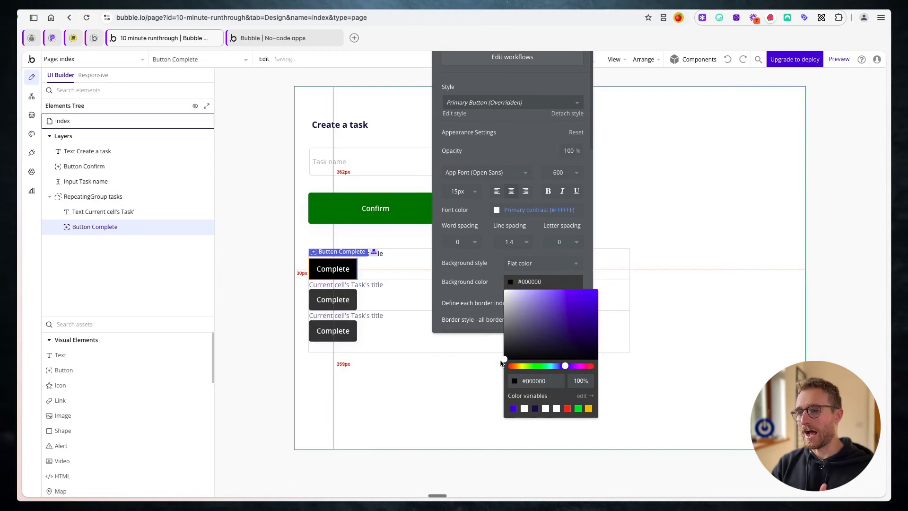
mouse_move(502, 363)
left_mouse_down()
mouse_move(567, 310)
mouse_move(546, 330)
mouse_move(546, 318)
mouse_move(515, 300)
left_mouse_up()
left_click(535, 366)
left_click_drag(484, 292, 559, 294)
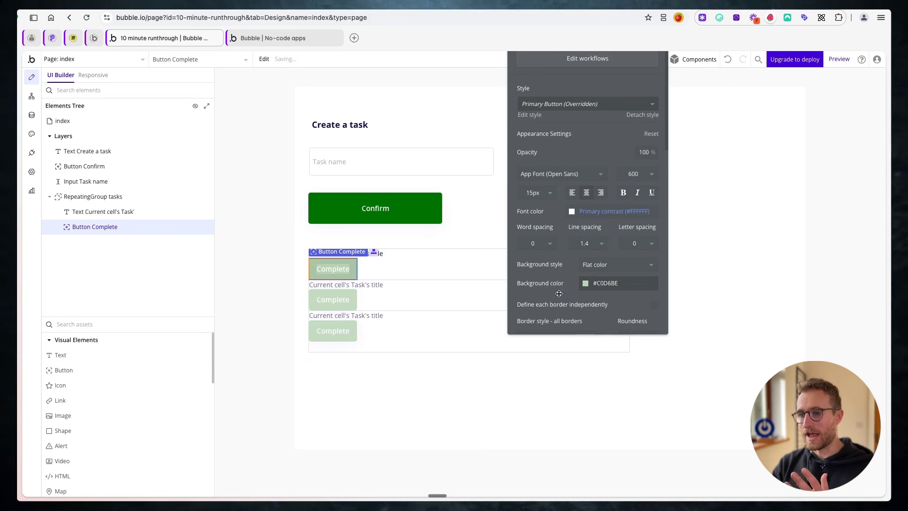
left_click(586, 287)
left_click(625, 313)
left_click_drag(567, 154, 475, 257)
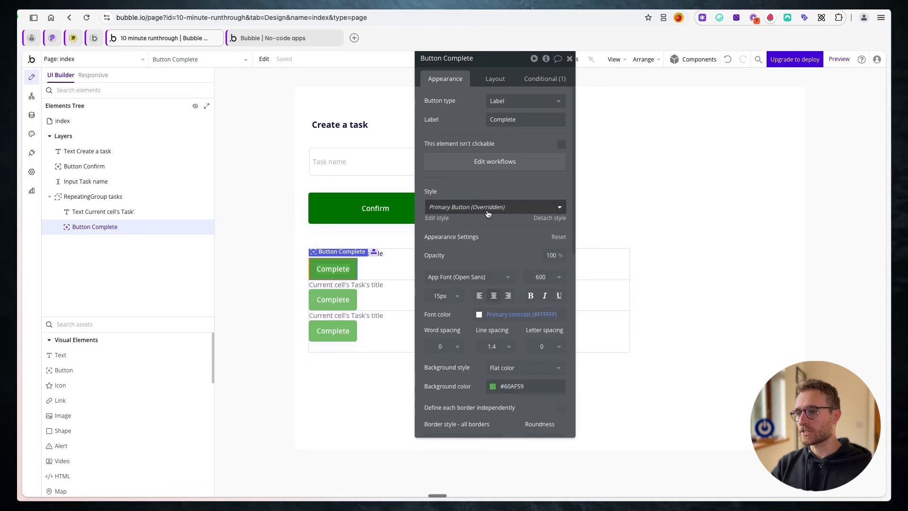
- Try the Outline Button style on the Complete button, then restore Primary Button and review its appearance settings
left_click(487, 210)
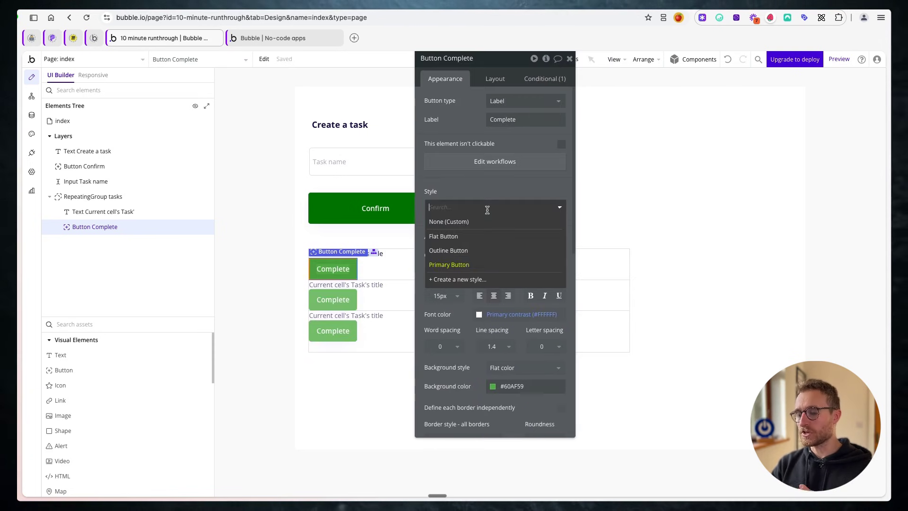
left_click(473, 251)
left_click(476, 213)
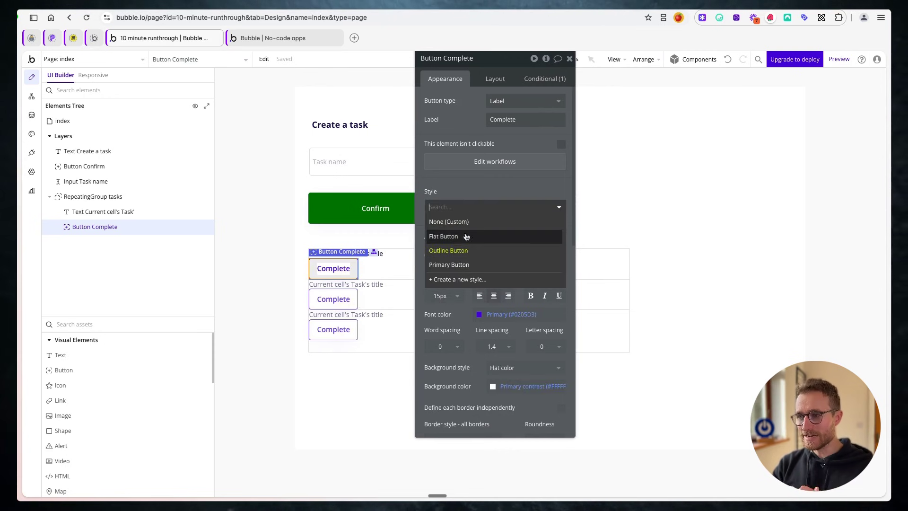
left_click(466, 264)
left_click_drag(484, 245, 489, 212)
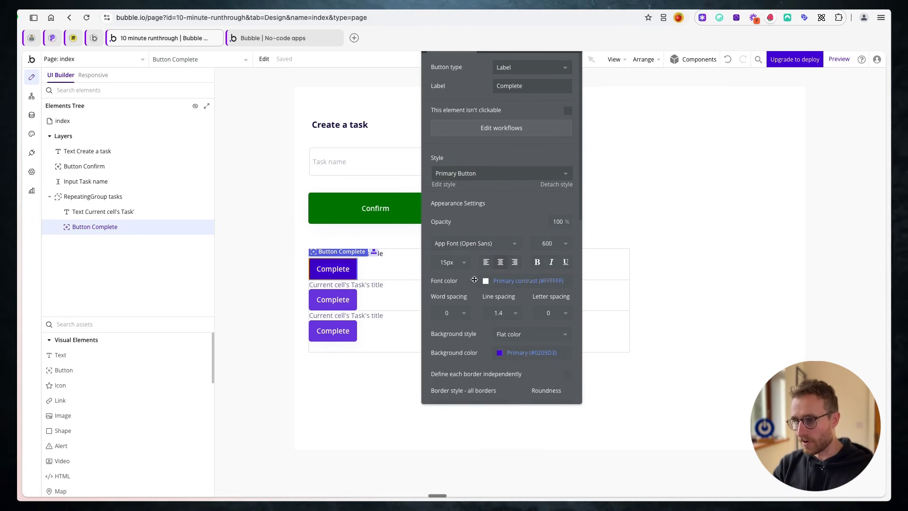
left_click_drag(495, 331, 478, 268)
scroll(477, 290, "down", 3)
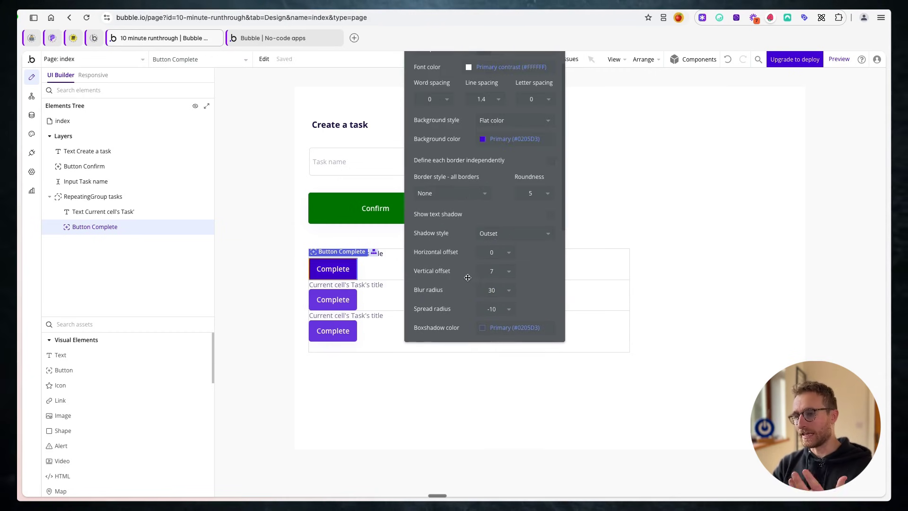
left_click_drag(456, 174, 434, 297)
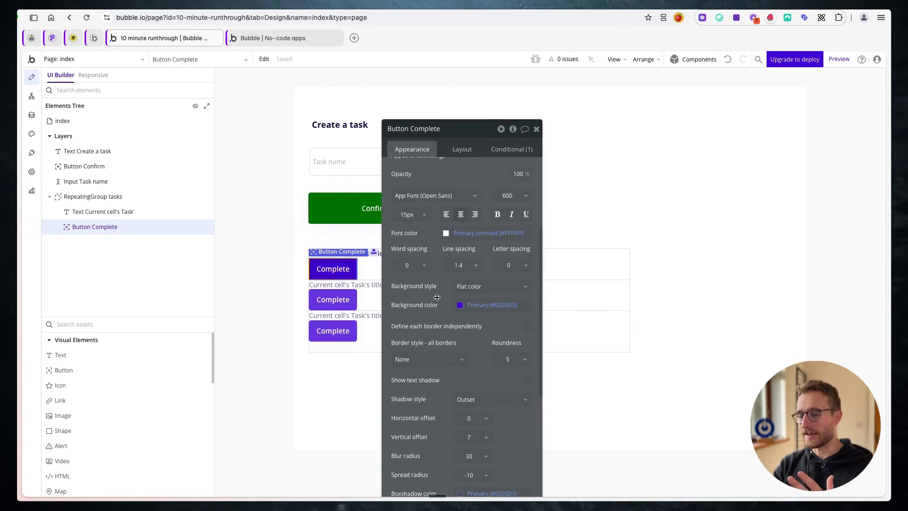
scroll(429, 286, "up", 3)
- Apply the Flat Button style to the Complete button and set its font size to 9 px
left_click(430, 278)
left_click(413, 321)
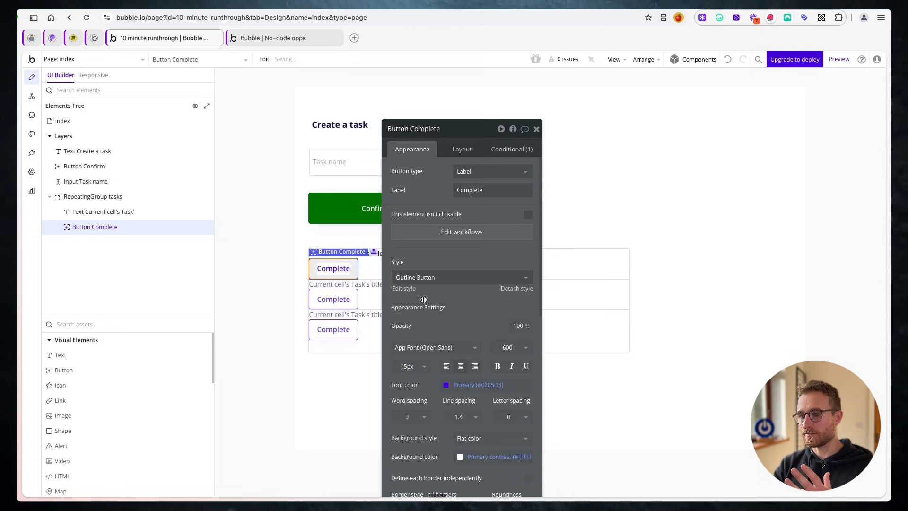
left_click(445, 279)
left_click(409, 307)
left_click_drag(433, 314, 494, 308)
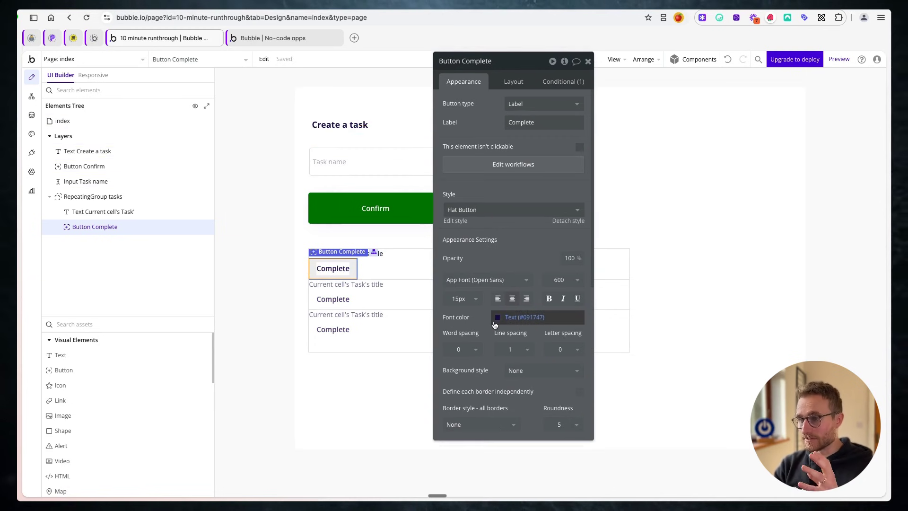
left_click(469, 298)
left_click(457, 374)
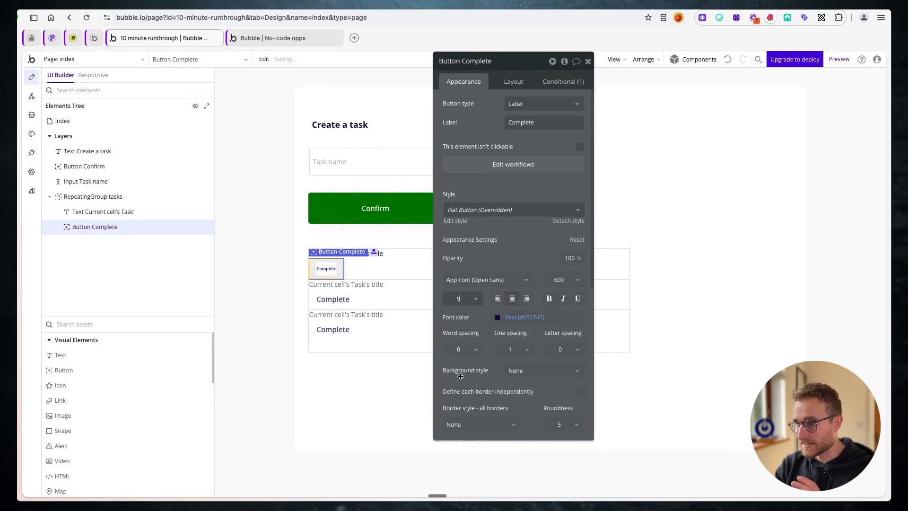
- Compare heading styles on the "Create a task" text and apply Heading 3
left_click(379, 125)
left_click(482, 263)
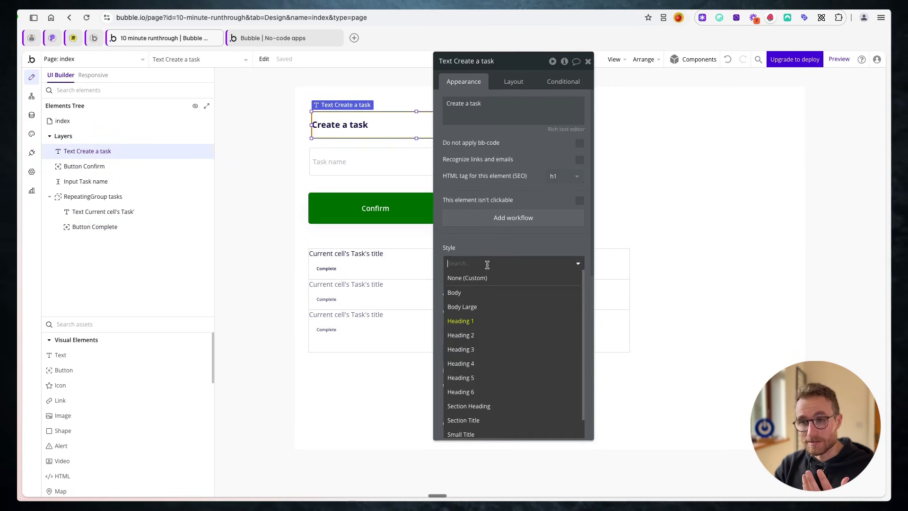
left_click(480, 335)
left_click(482, 264)
left_click(482, 353)
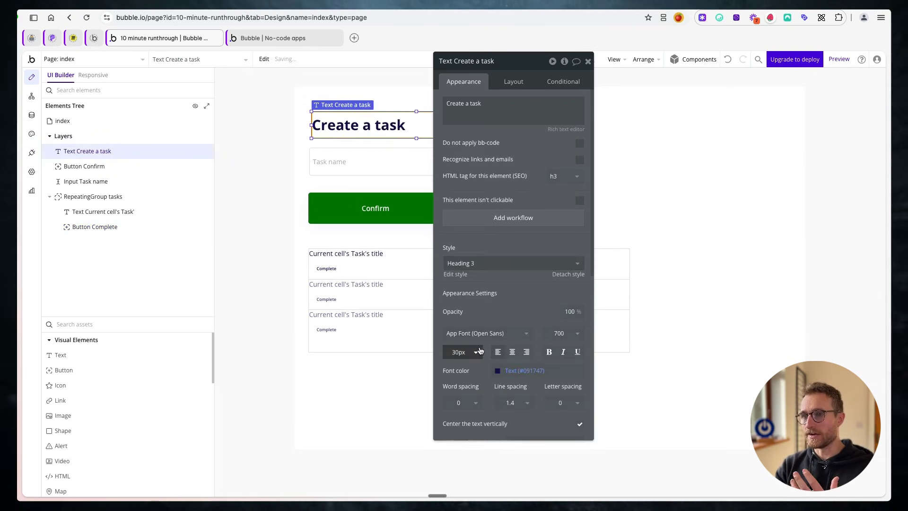
- Examine the app's element styles for text, comparing the appearance settings of the different heading levels
left_click(32, 134)
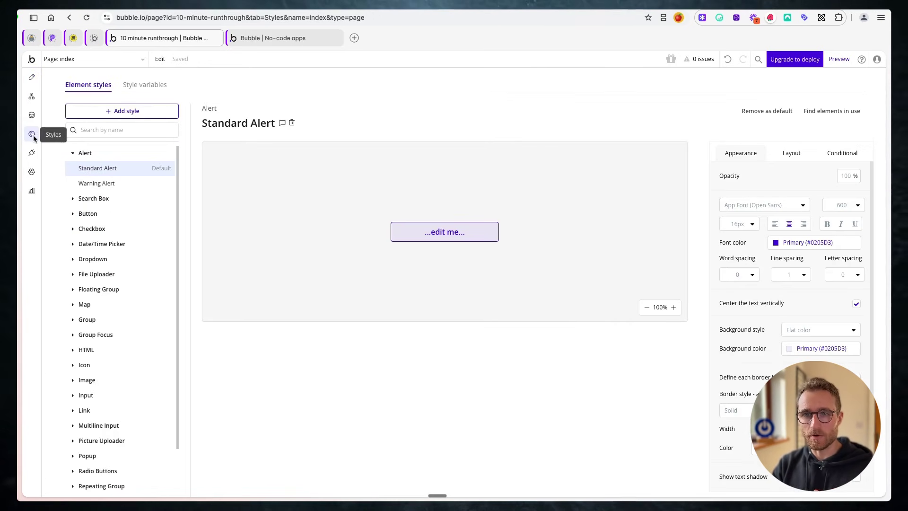
left_click(73, 153)
scroll(118, 260, "down", 2)
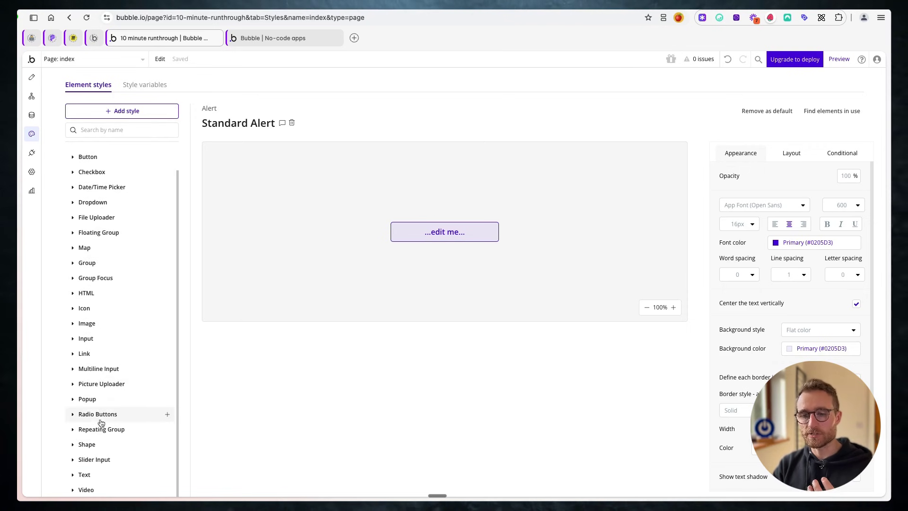
left_click(74, 474)
scroll(126, 444, "down", 5)
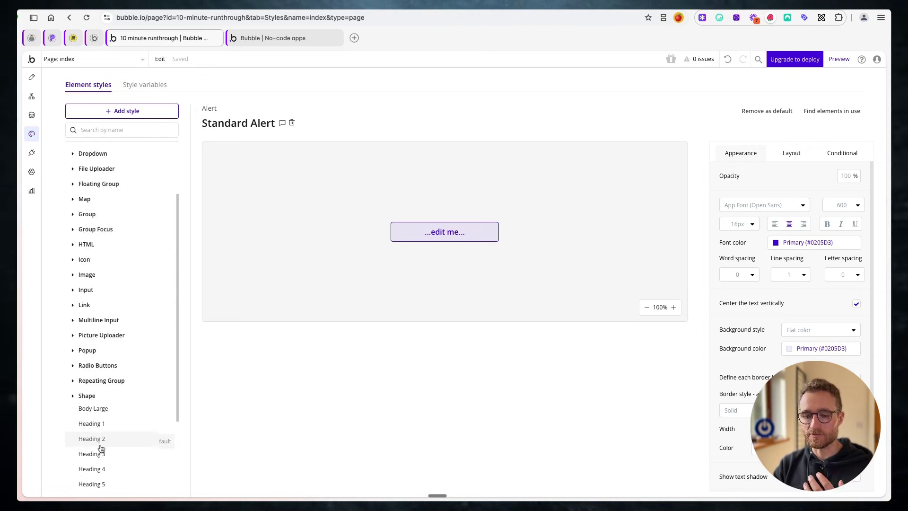
left_click(114, 353)
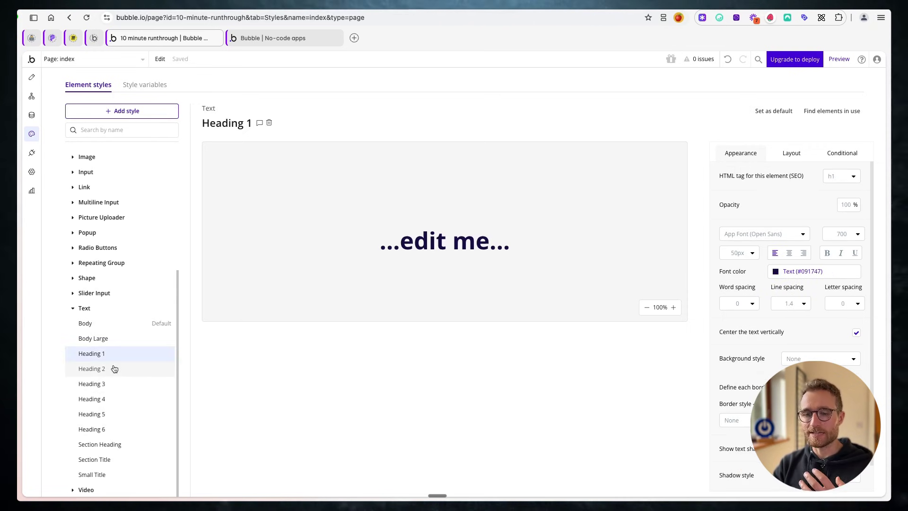
left_click(135, 414)
left_click(136, 399)
left_click(135, 383)
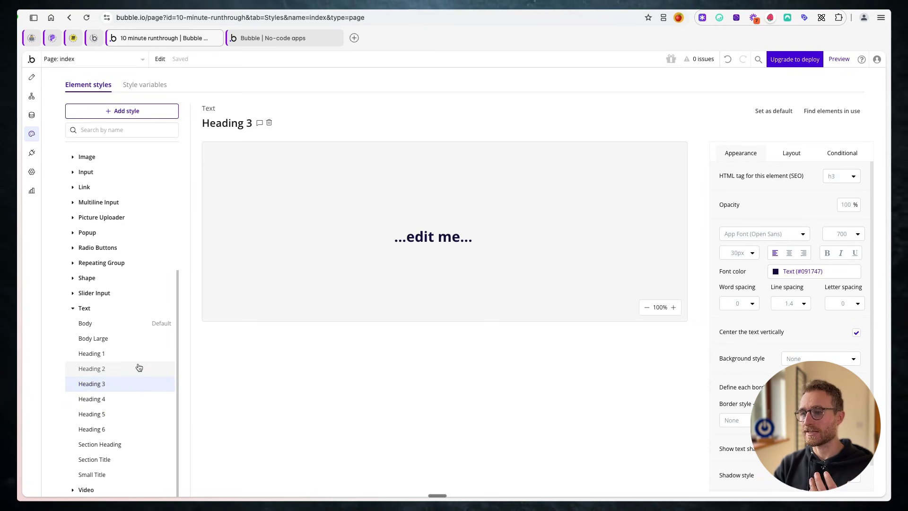
left_click(136, 369)
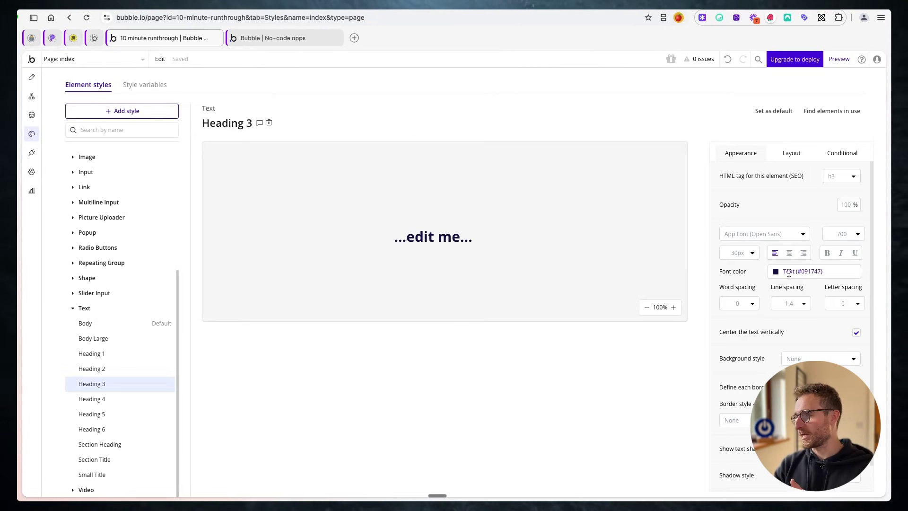
- Set the Heading 3 style's font color to green #14D648 and check it on the page's "Create a task" text
left_click(776, 273)
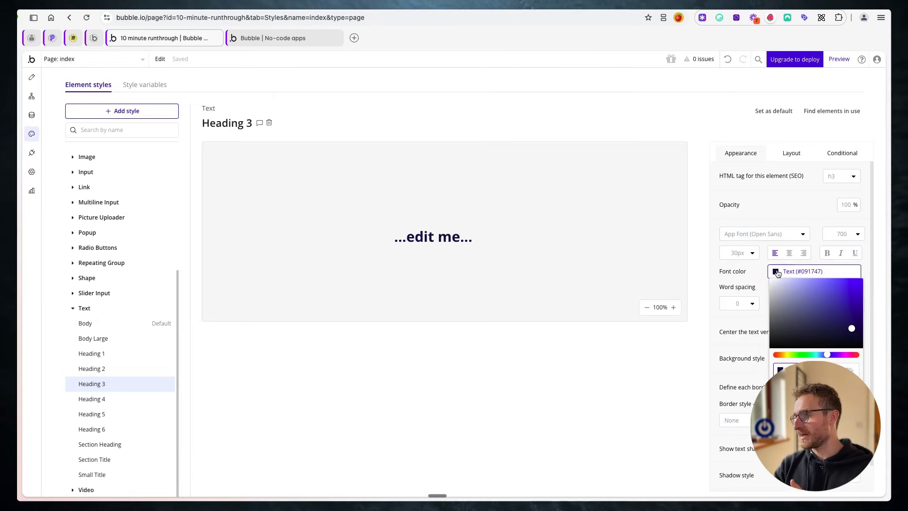
left_click(806, 354)
left_click_drag(851, 328, 853, 284)
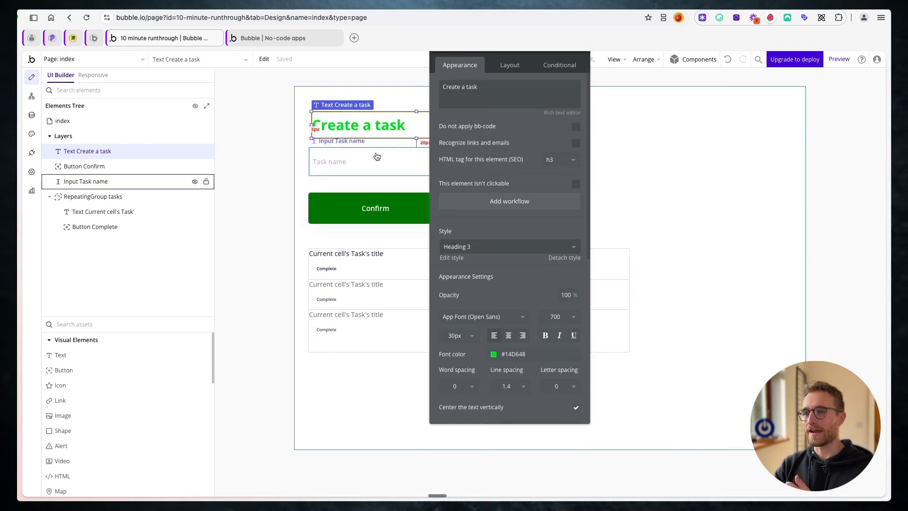
left_click(393, 130)
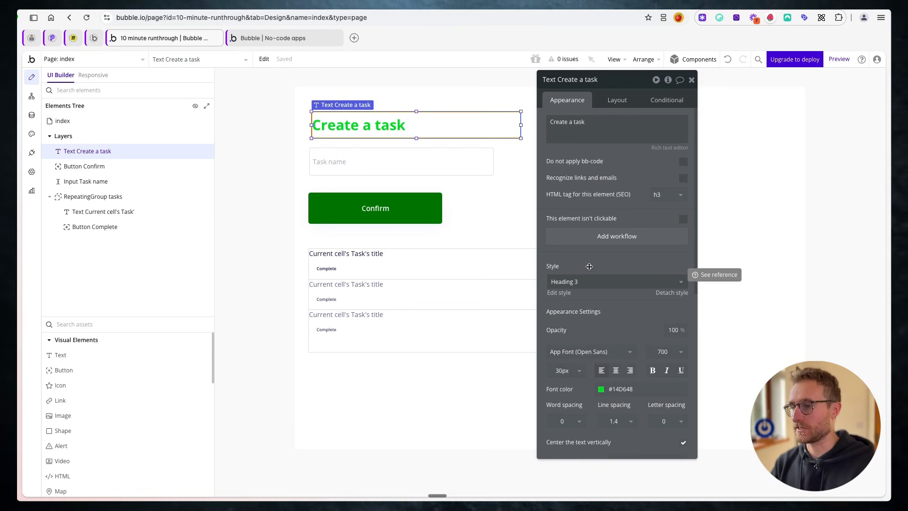
- Search the plugin library for "toast" and install the free Toast Notifications plugin by Minimum Studio
left_click(32, 152)
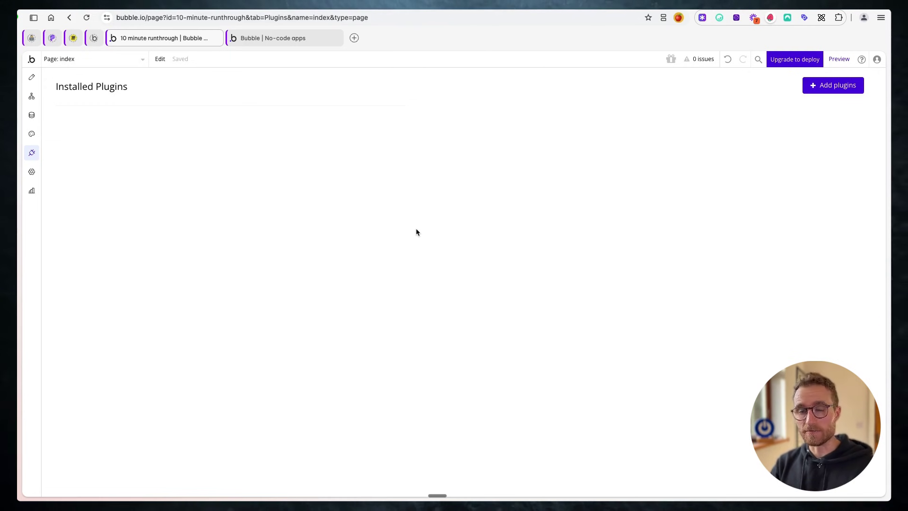
left_click(829, 89)
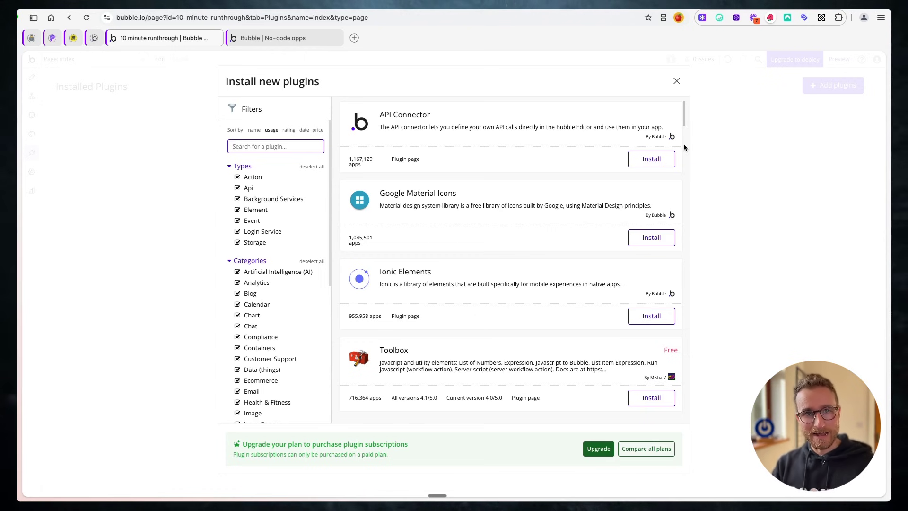
key("Escape")
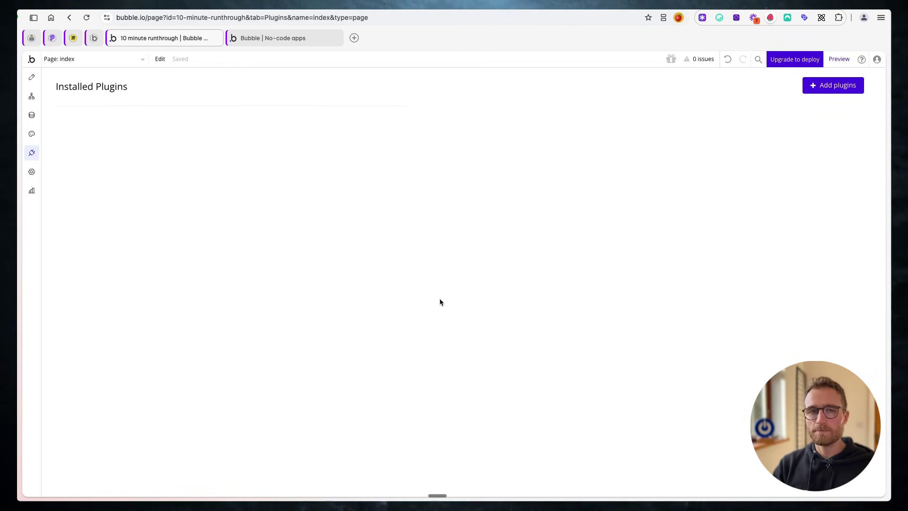
left_click(821, 93)
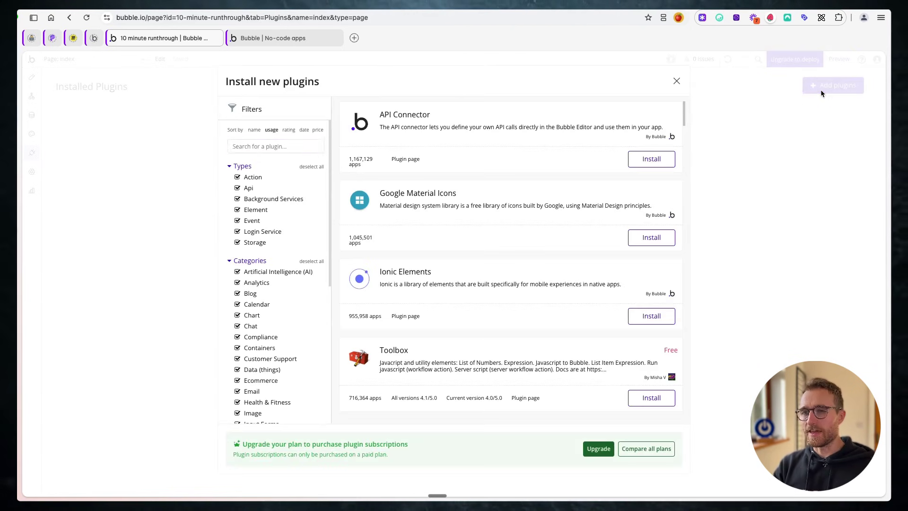
type("toast")
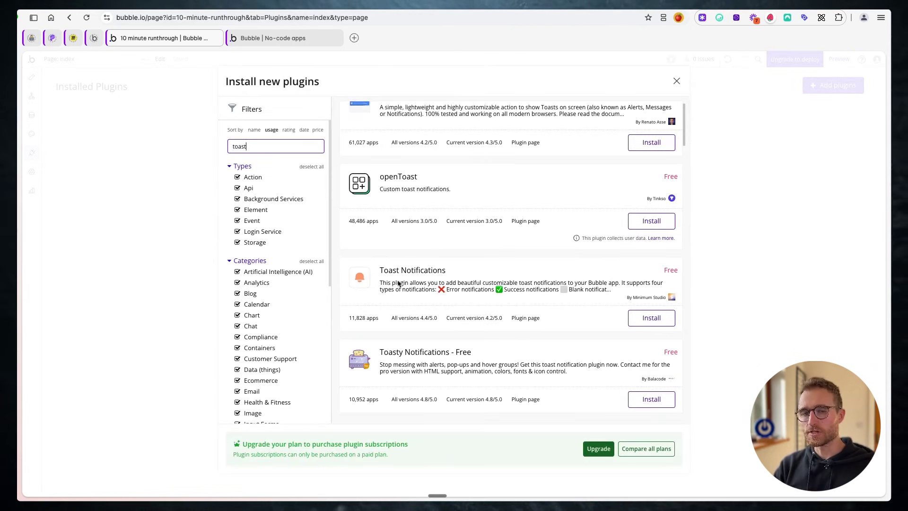
left_click(650, 318)
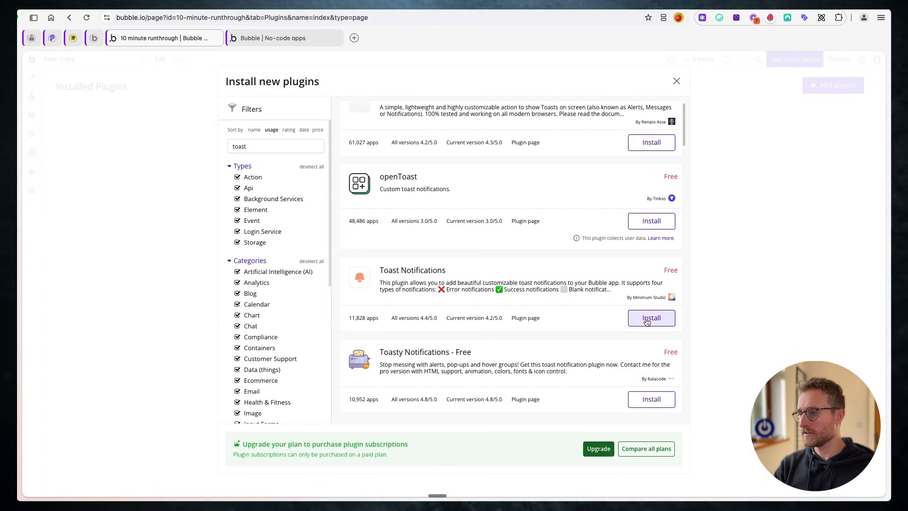
left_click(675, 82)
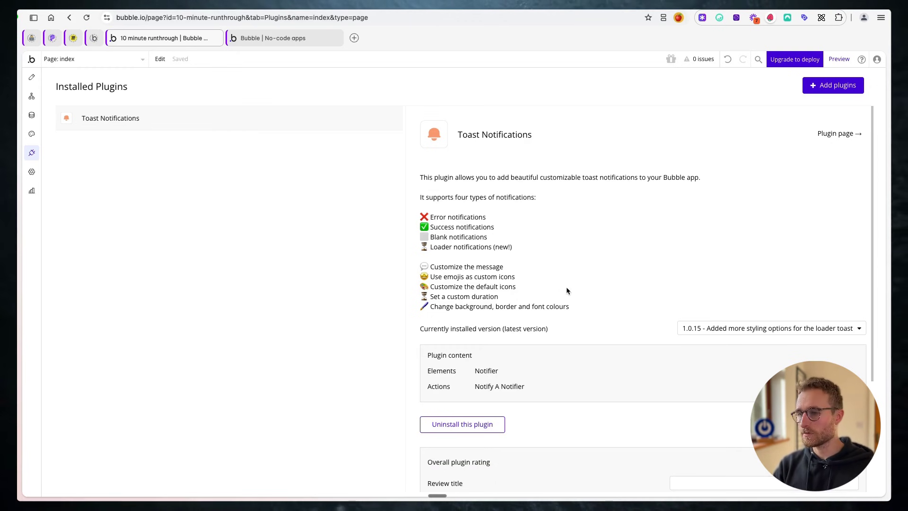
scroll(568, 289, "down", 2)
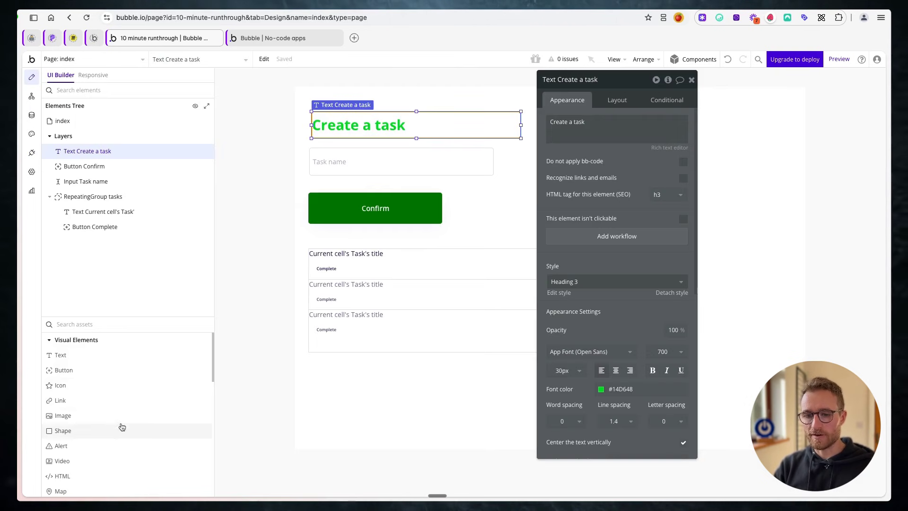
- Add a Notifier element to the top of the index page and move its property editor clear of the design
scroll(107, 442, "down", 1)
scroll(108, 443, "down", 4)
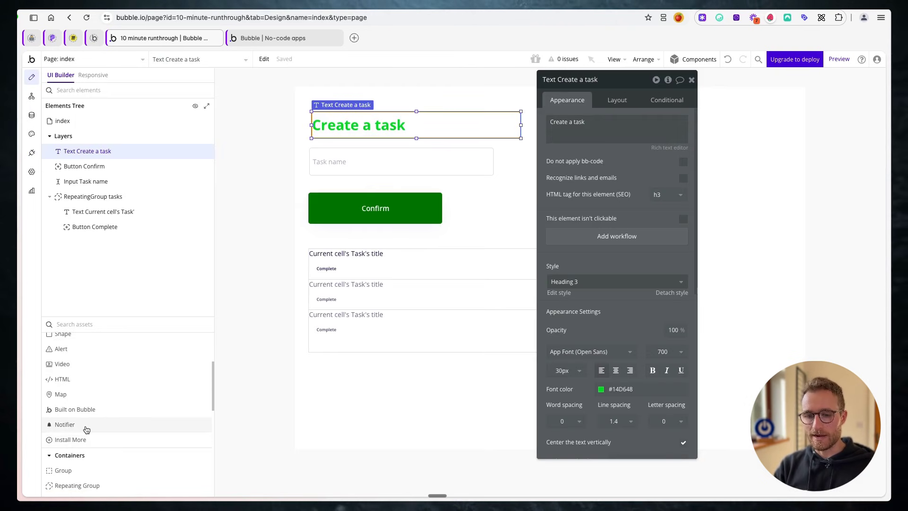
left_click_drag(66, 425, 93, 150)
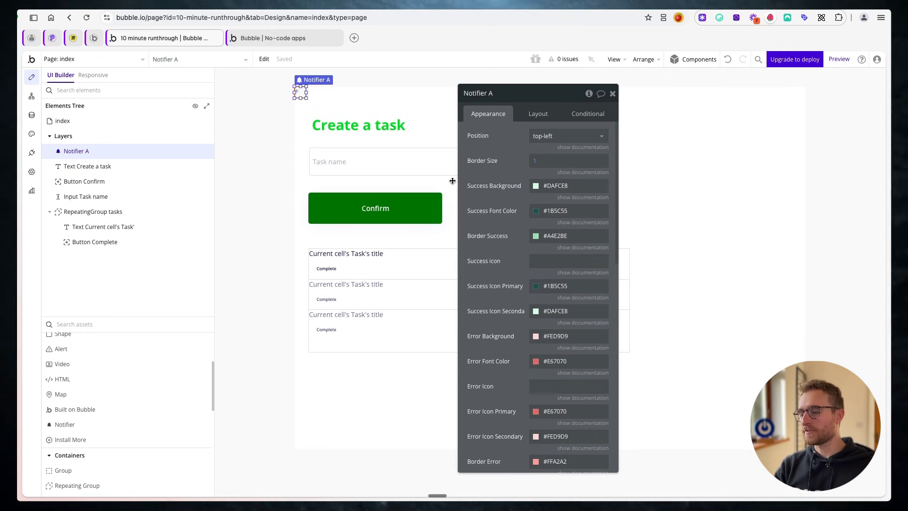
left_click_drag(489, 252, 632, 268)
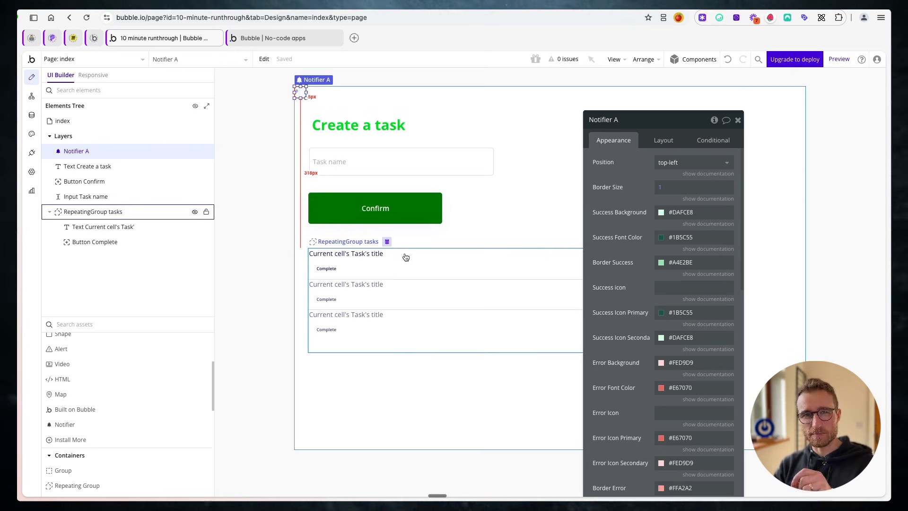
- Add a "notify a Notifier" action at the end of the Confirm button's workflow
left_click(422, 219)
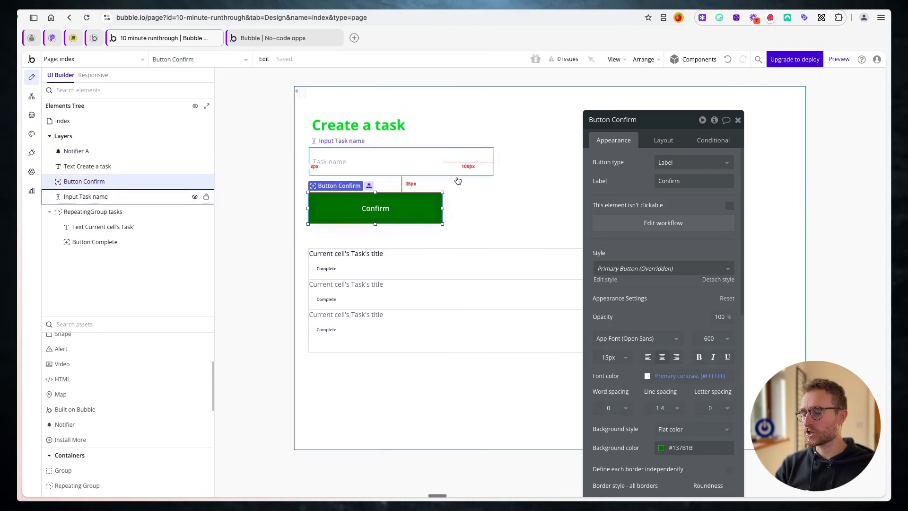
left_click(639, 226)
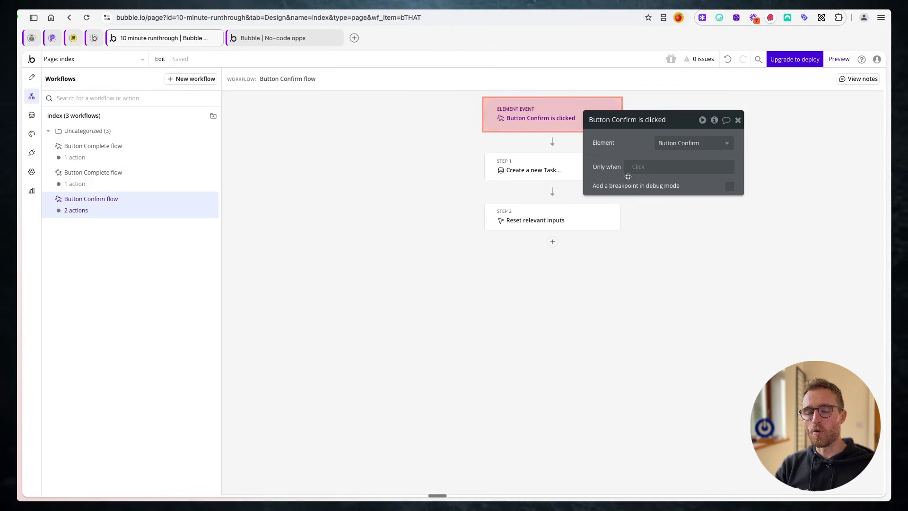
left_click_drag(600, 155, 679, 281)
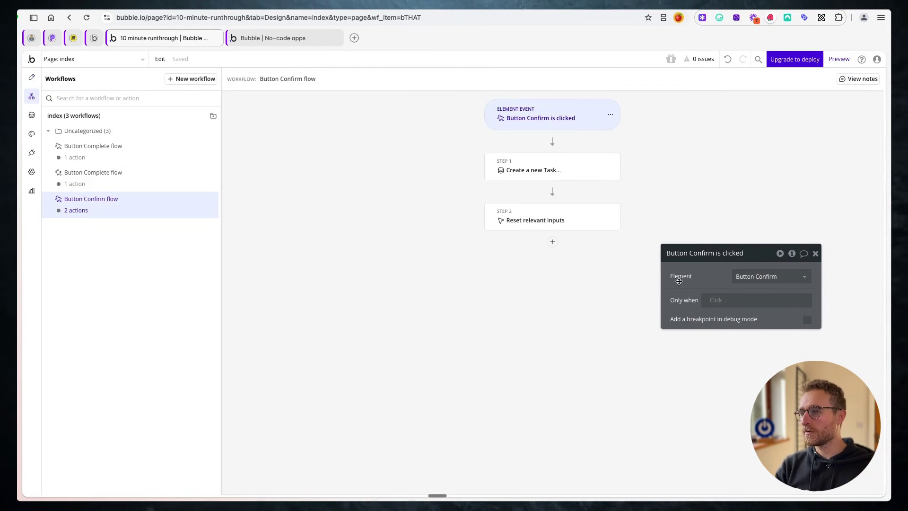
left_click(553, 241)
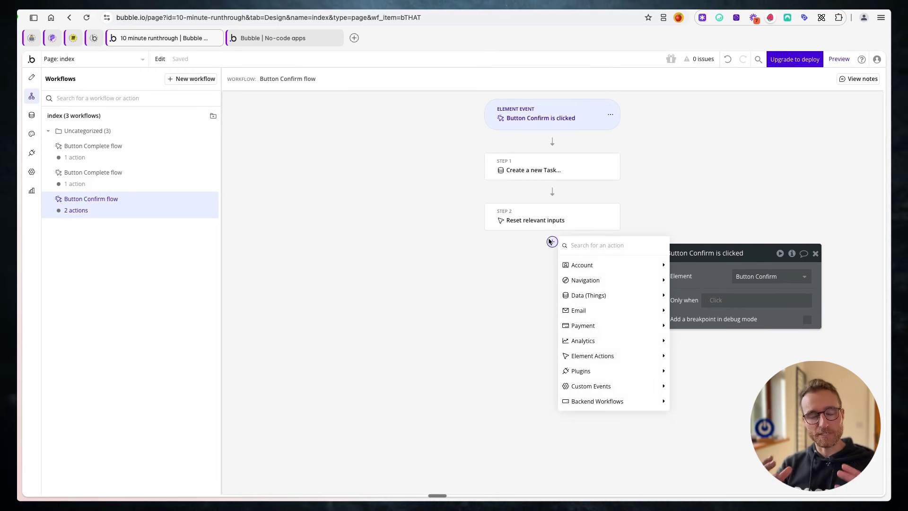
type("n")
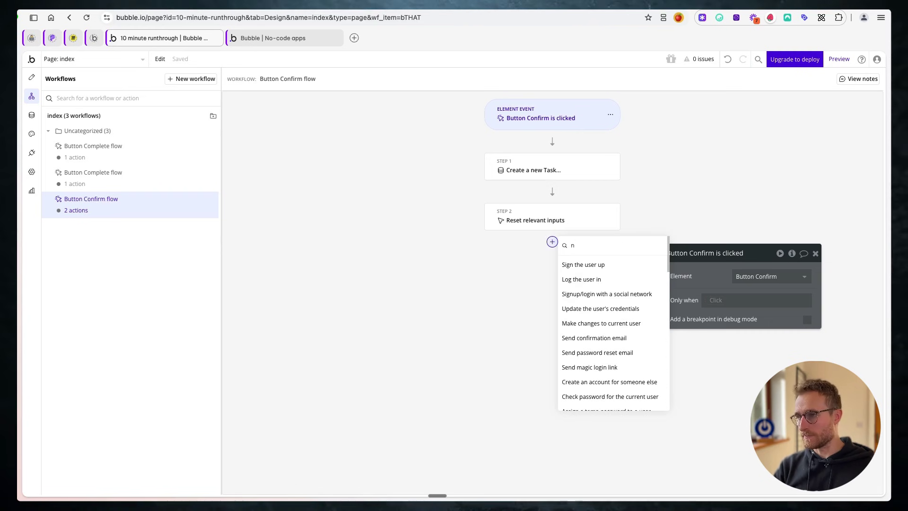
type("oti")
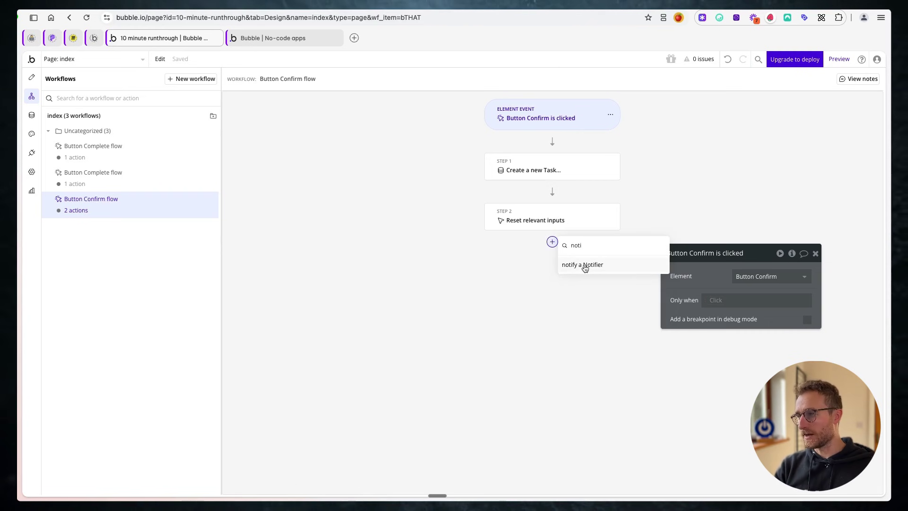
left_click(576, 264)
- Set the message of the notify Notifier A action to "Task created"
left_click(32, 153)
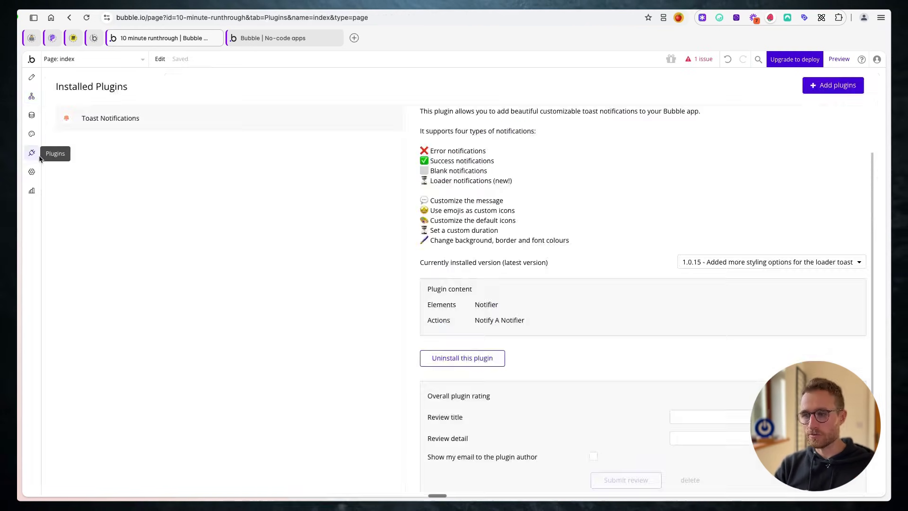
left_click_drag(344, 224, 358, 252)
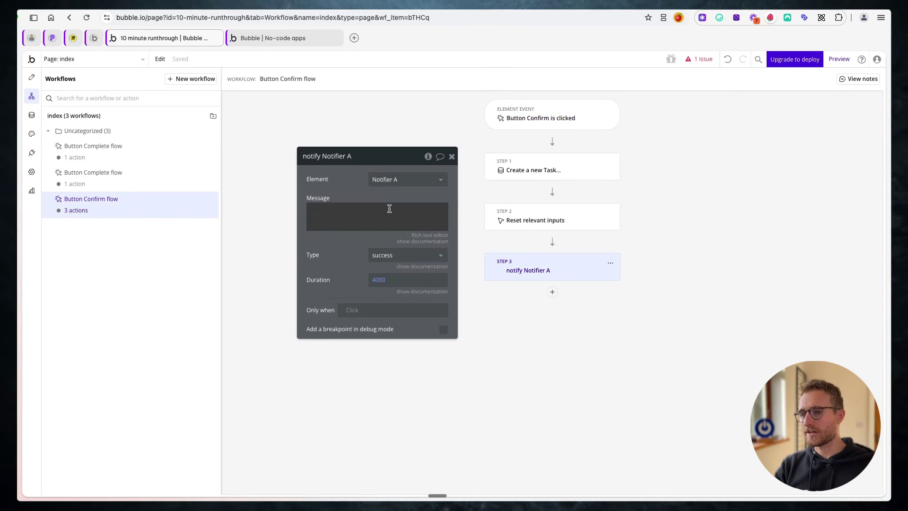
left_click(389, 208)
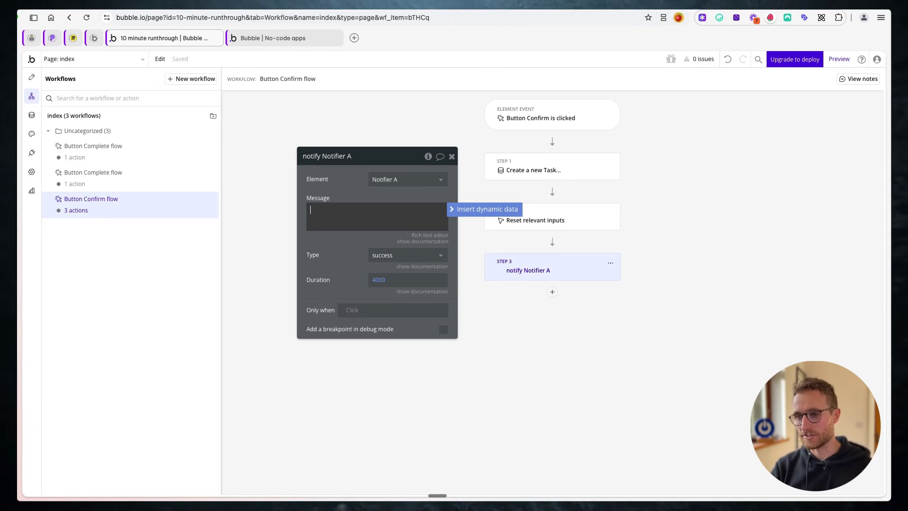
type("d")
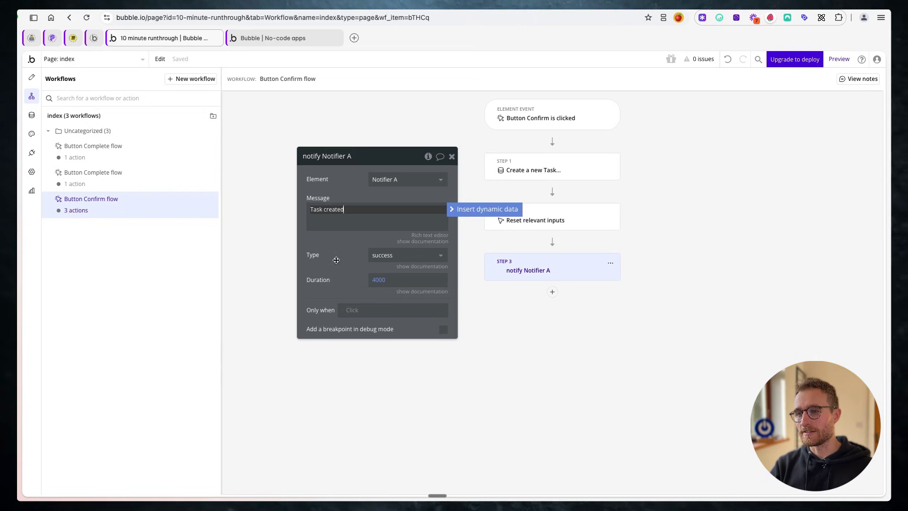
- Refresh the app preview and create a task named "Install a plugin" to test the notification
left_click(238, 39)
left_click(425, 63)
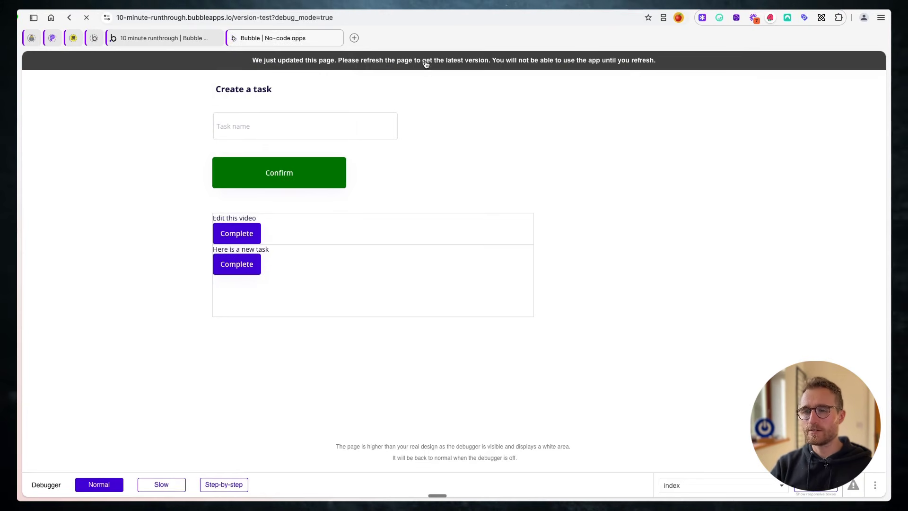
left_click(305, 126)
type("Install a plugin")
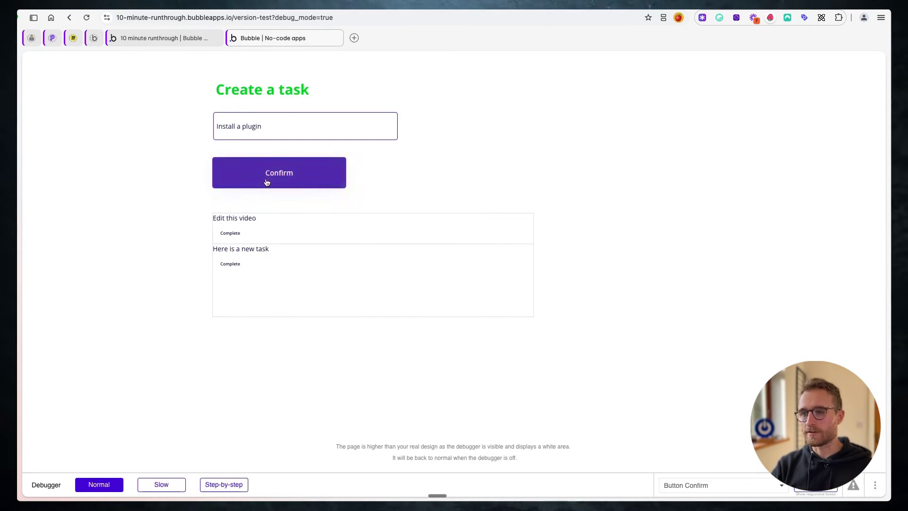
left_click(247, 178)
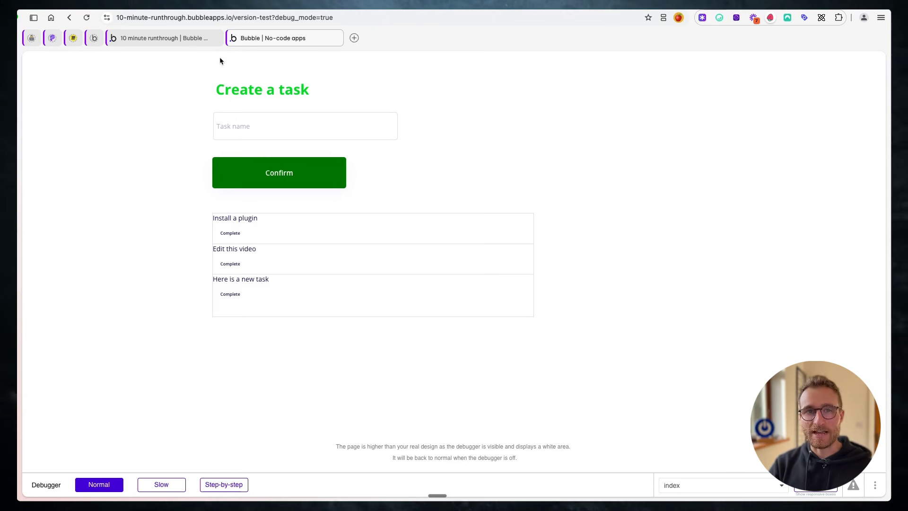
left_click(230, 184)
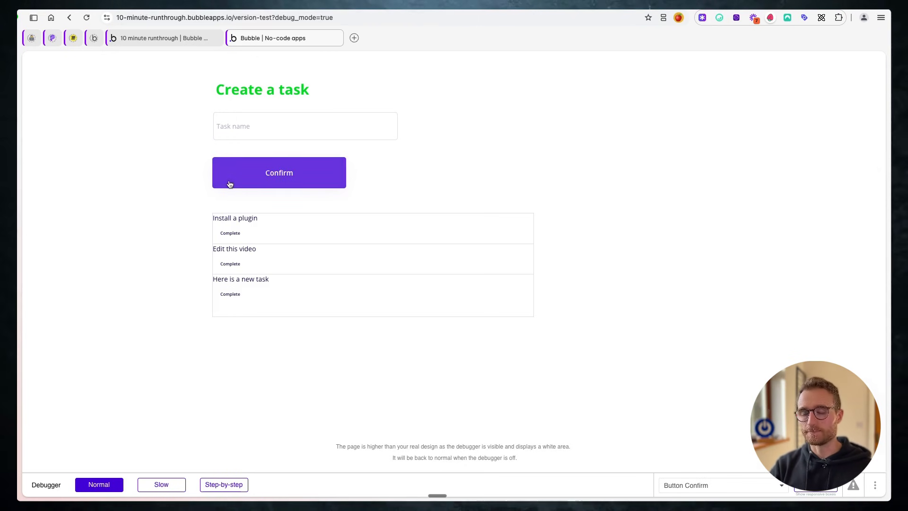
- Return to the Bubble editor and create a new web page named "task"
left_click(161, 38)
left_click(119, 59)
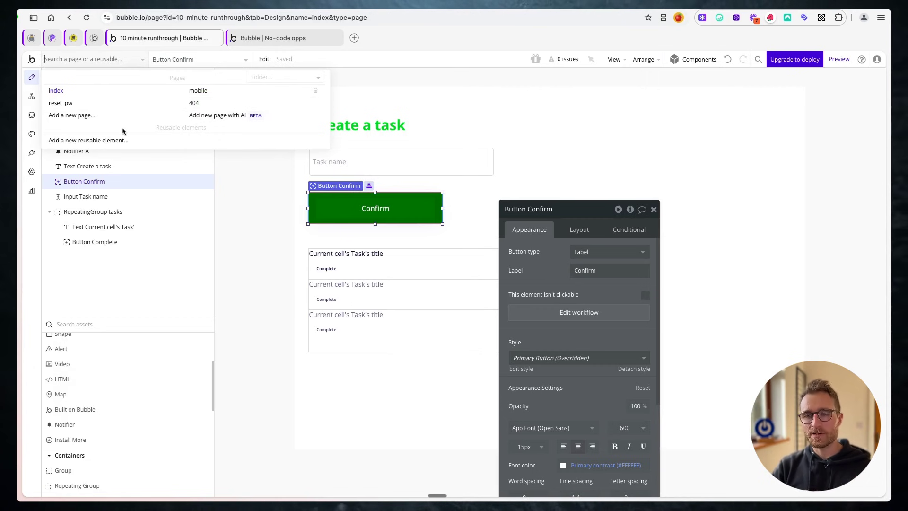
left_click(80, 117)
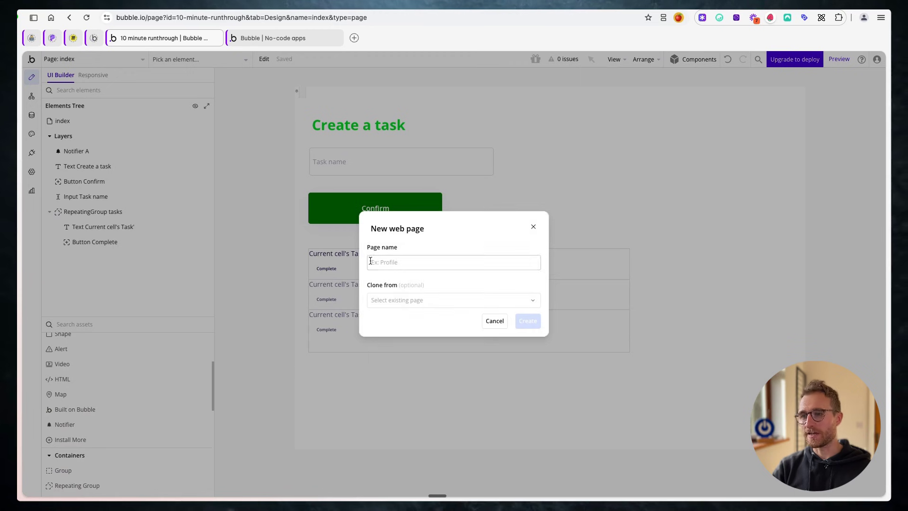
type("task")
left_click(528, 321)
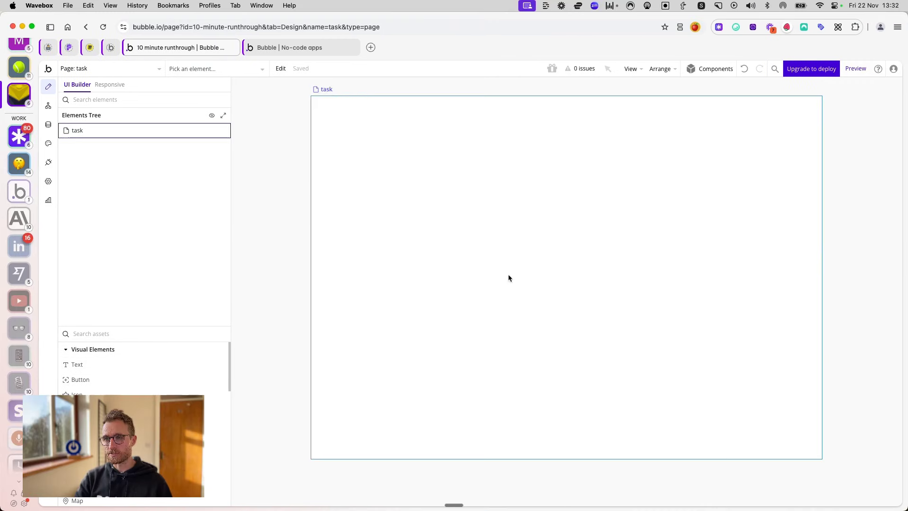
- Set the task page's type of content to Task
double_click(492, 268)
left_click_drag(510, 289, 424, 222)
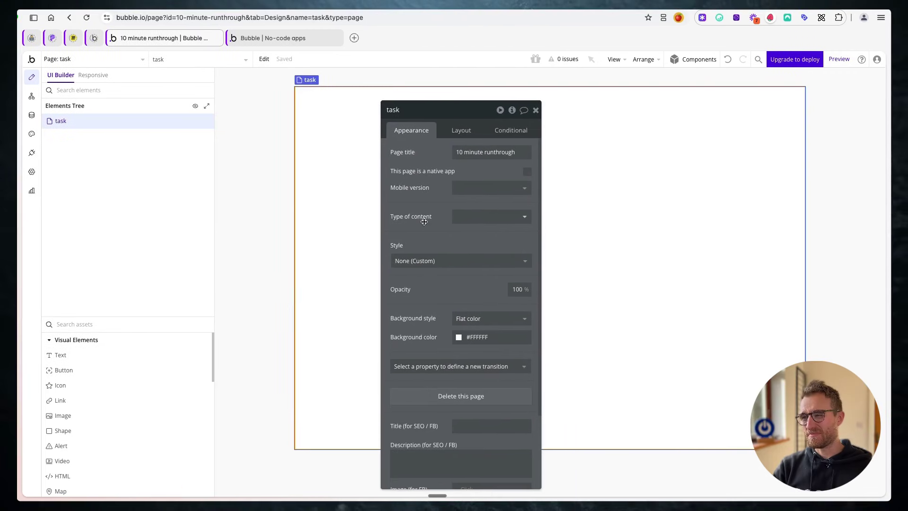
left_click(482, 215)
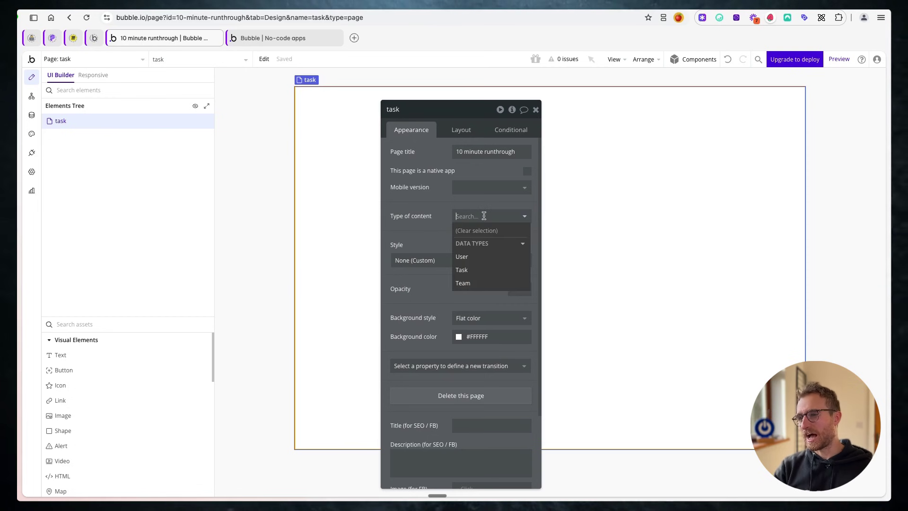
left_click(487, 270)
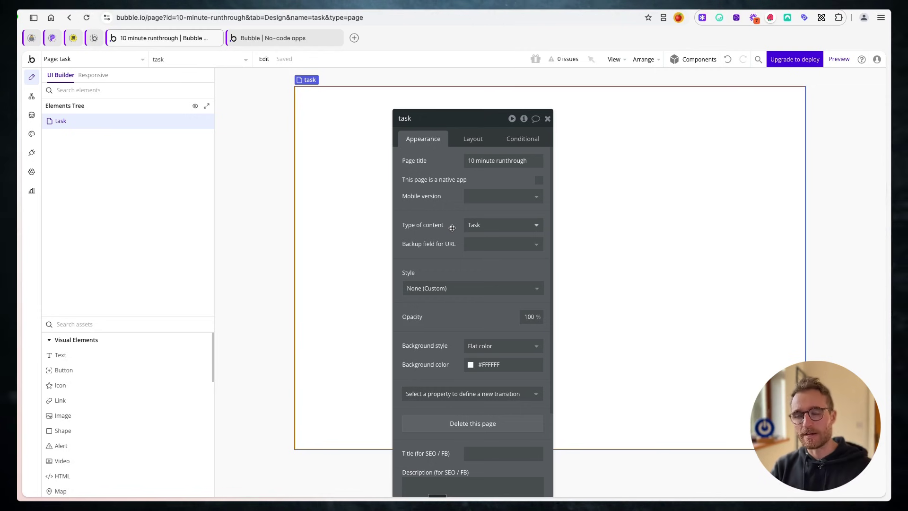
- Draw a wide text element near the top of the task page and apply the Heading 1 style to it
left_click(119, 358)
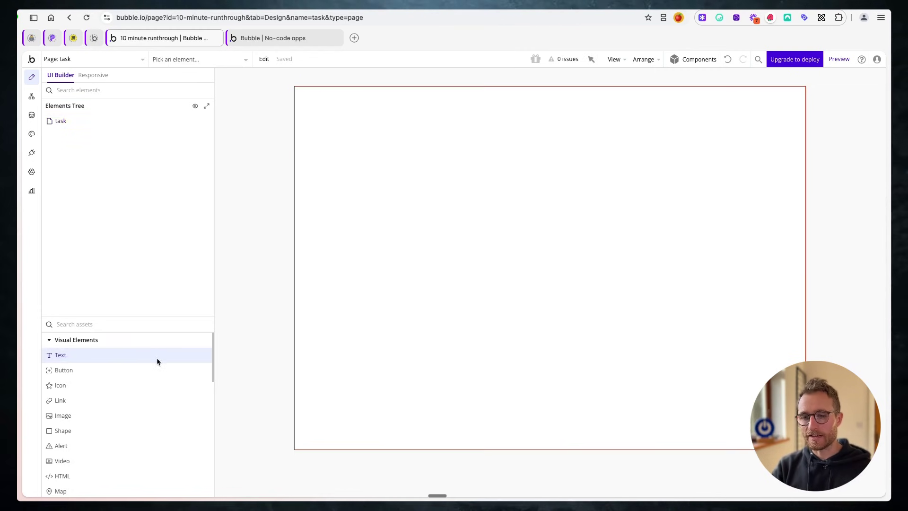
mouse_move(342, 123)
left_mouse_down()
mouse_move(495, 174)
mouse_move(611, 176)
left_mouse_up()
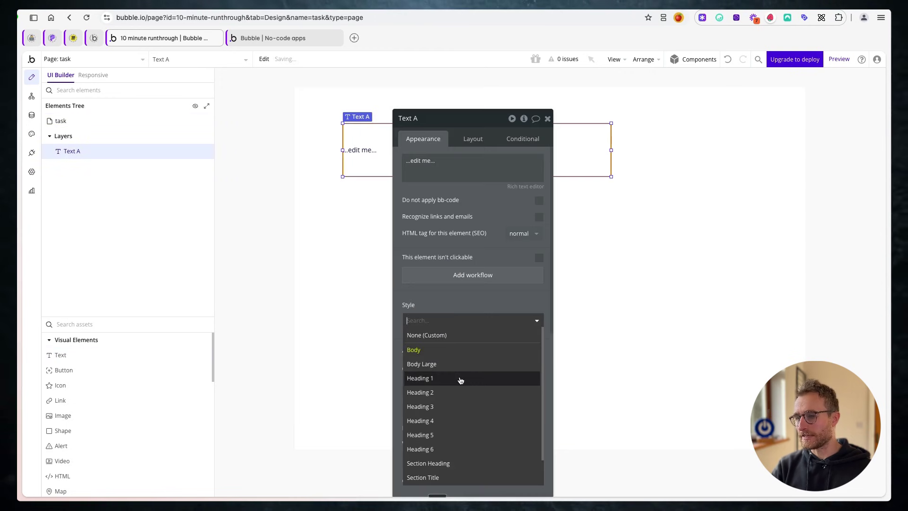
left_click(460, 379)
left_click_drag(438, 259, 556, 251)
left_click(575, 163)
left_click_drag(590, 211, 535, 250)
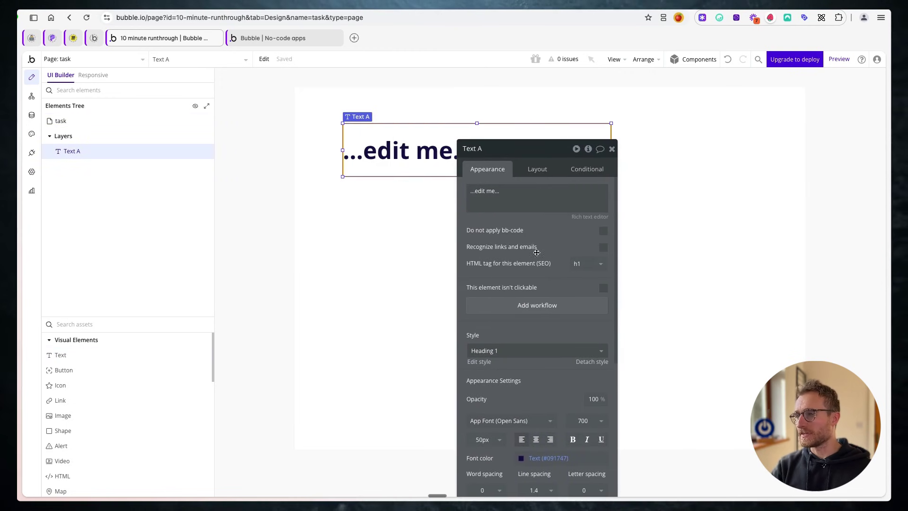
- Replace the text element's placeholder content with the dynamic expression Current page's Task's title
left_click(581, 197)
left_click(638, 191)
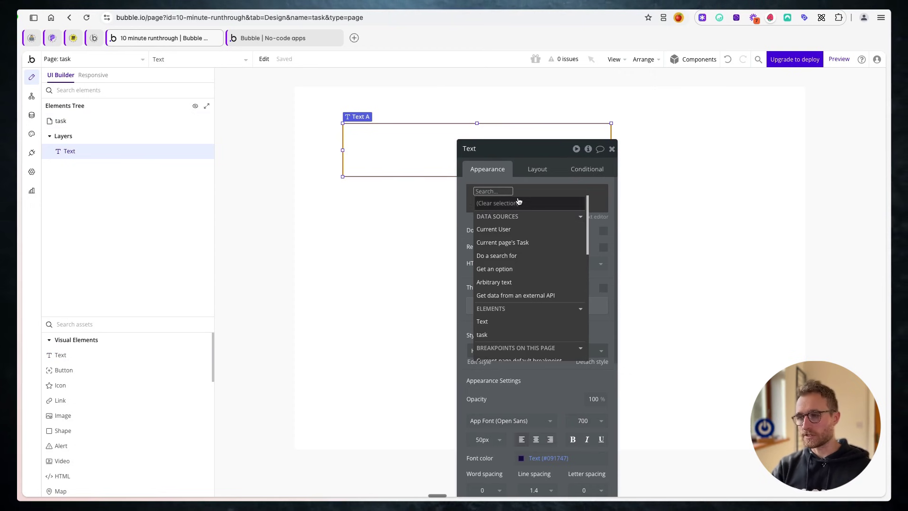
left_click(544, 242)
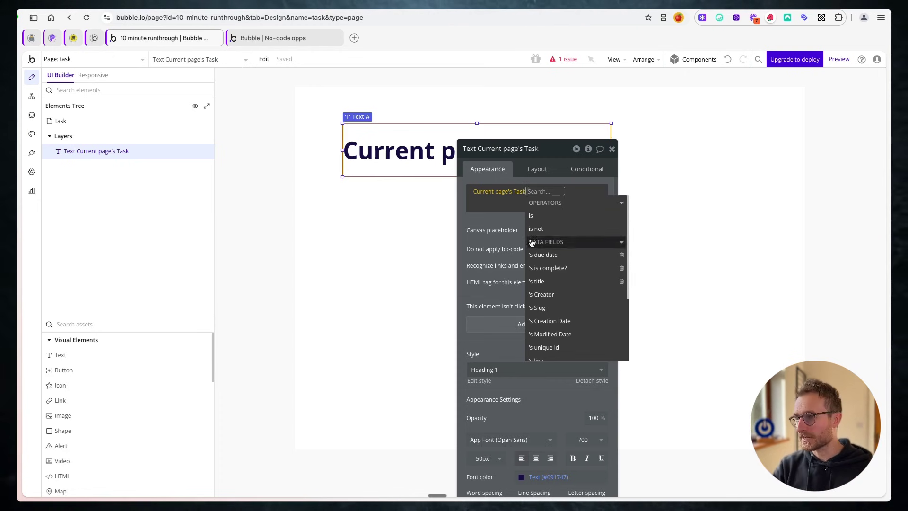
left_click(561, 281)
left_click(505, 248)
- Widen the task title text almost to the page's right edge and change its style to Heading 2
left_click_drag(504, 248, 369, 281)
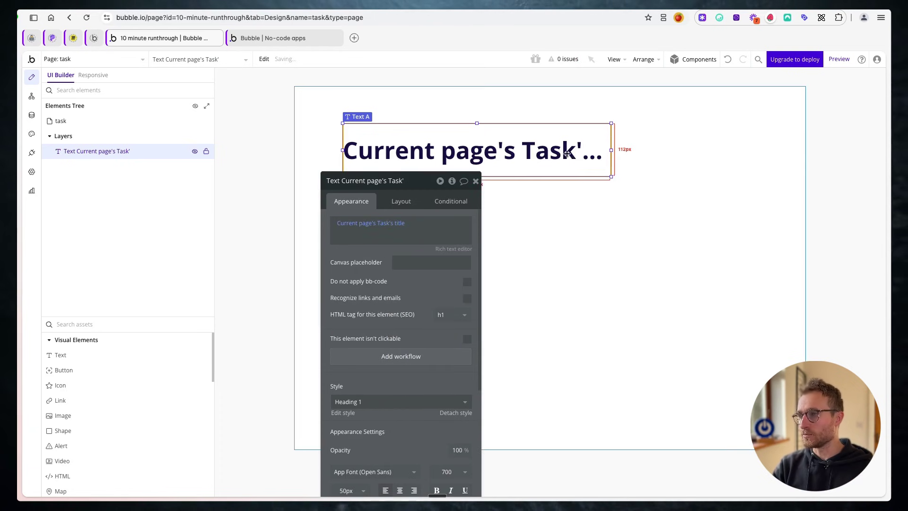
left_click_drag(613, 151, 775, 132)
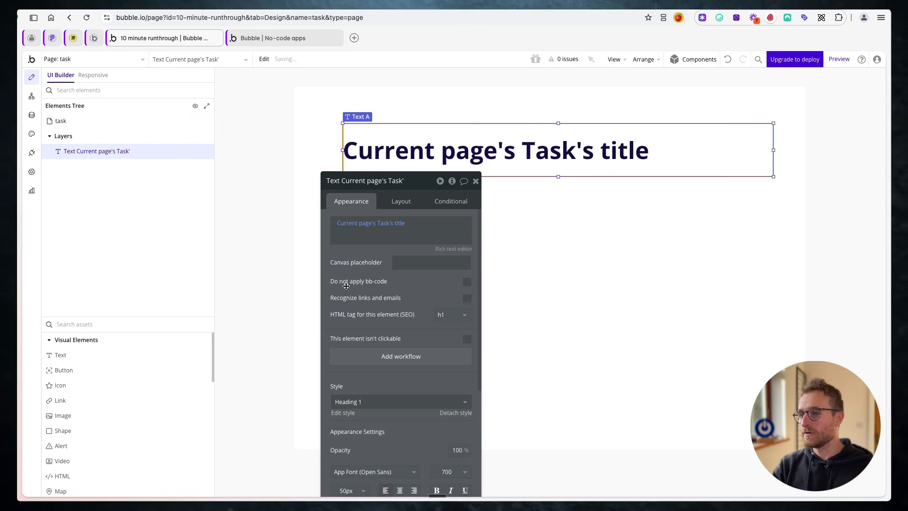
scroll(426, 265, "down", 1)
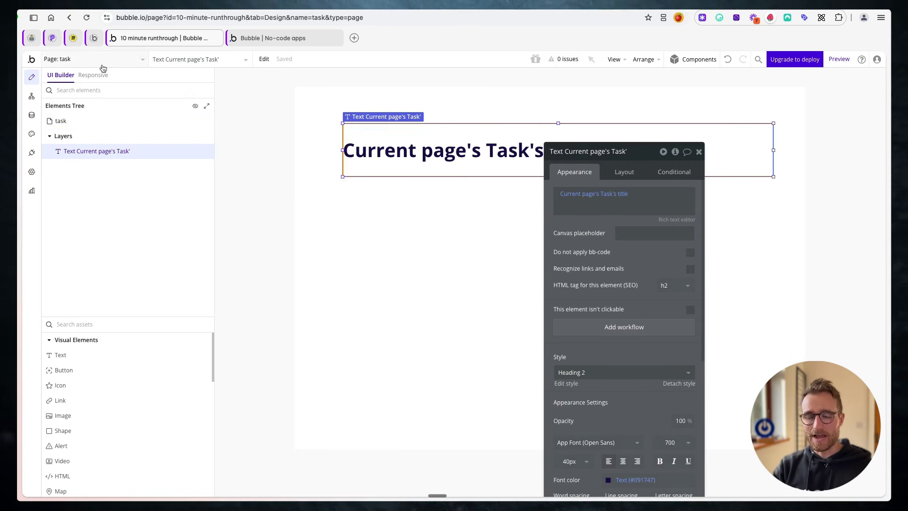
- On the index page, duplicate the Complete button inside the tasks repeating group and label the copy "Open"
left_click(108, 58)
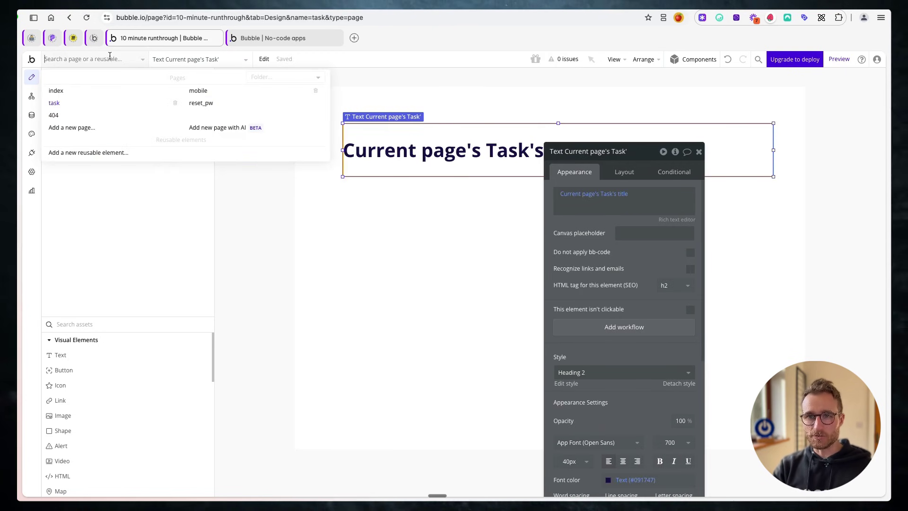
left_click(92, 90)
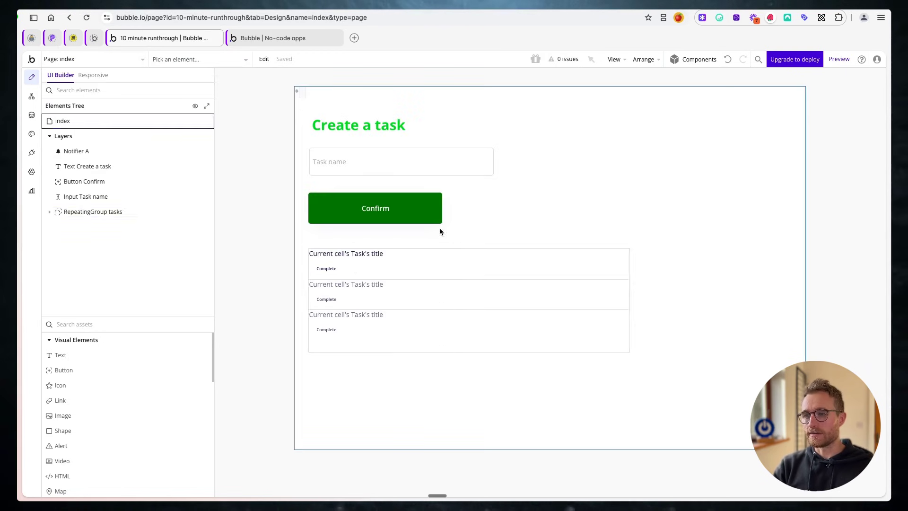
left_click(360, 259)
left_click(326, 268)
double_click(532, 215)
type("Op")
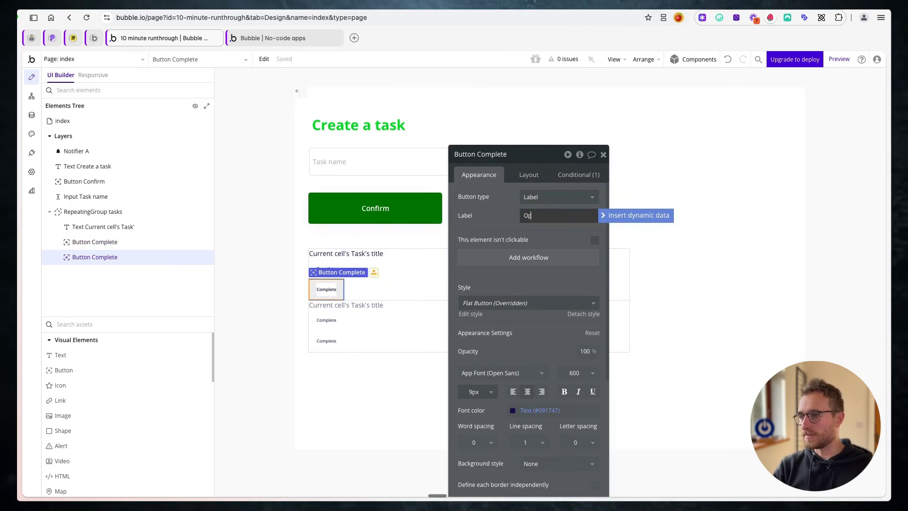
type("en")
- Apply the Primary Button style to the Open button and add a click workflow for it
left_click(324, 287)
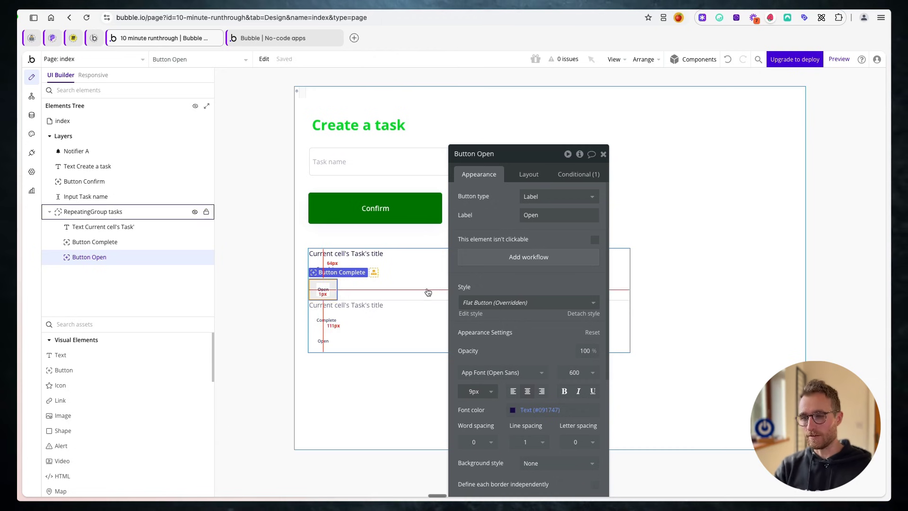
left_click(327, 269)
left_click(316, 294)
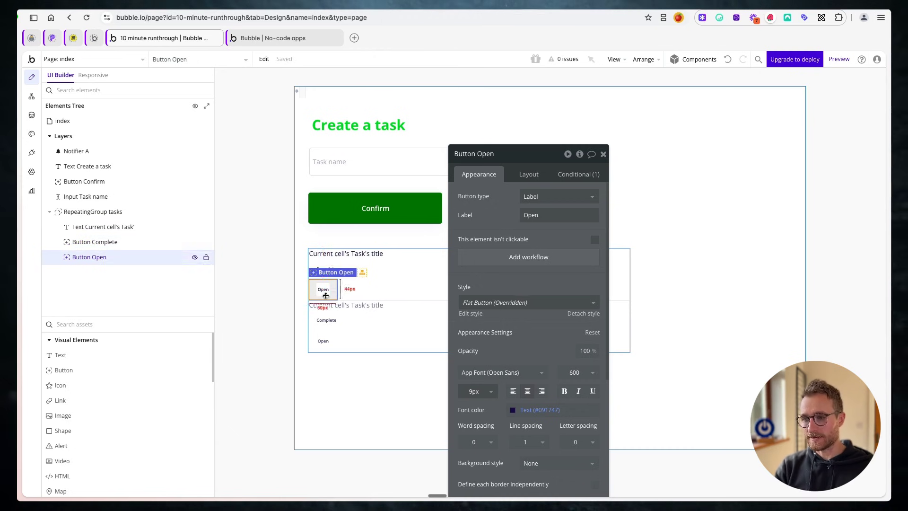
left_click(528, 302)
left_click(487, 360)
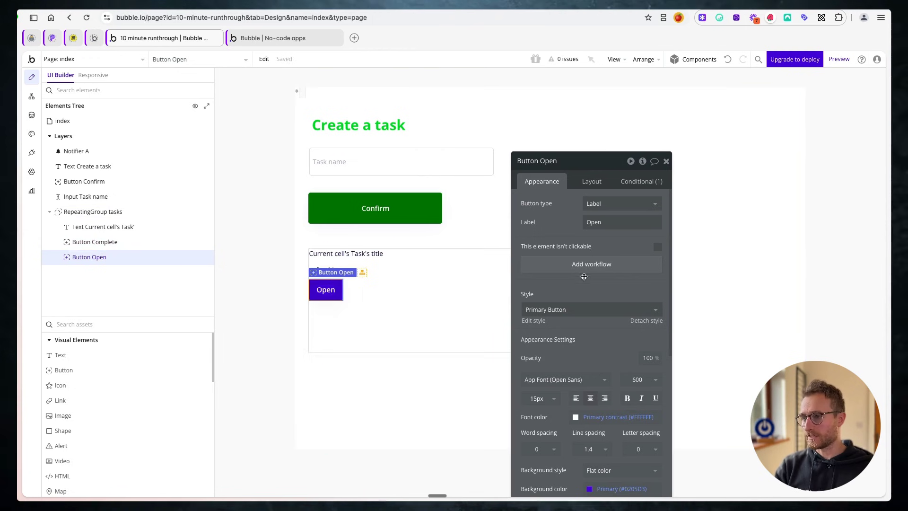
left_click(591, 264)
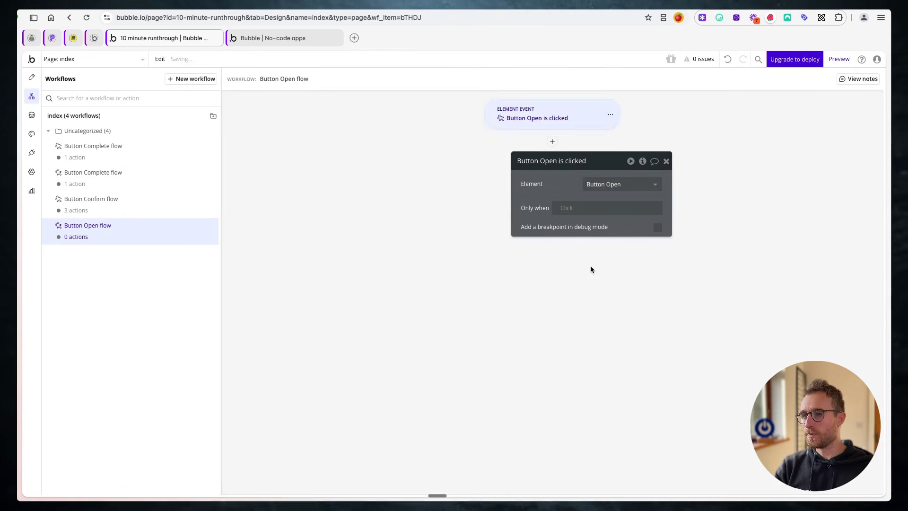
- Add a Go to page action with destination task to the Open button's workflow, checking the Open buttons in the refreshed preview along the way
left_click(552, 141)
mouse_move(578, 177)
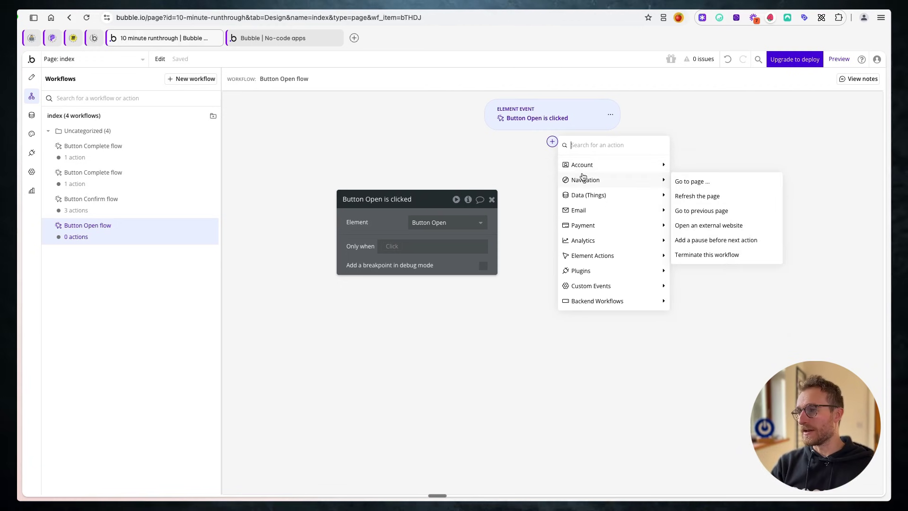
left_click(258, 39)
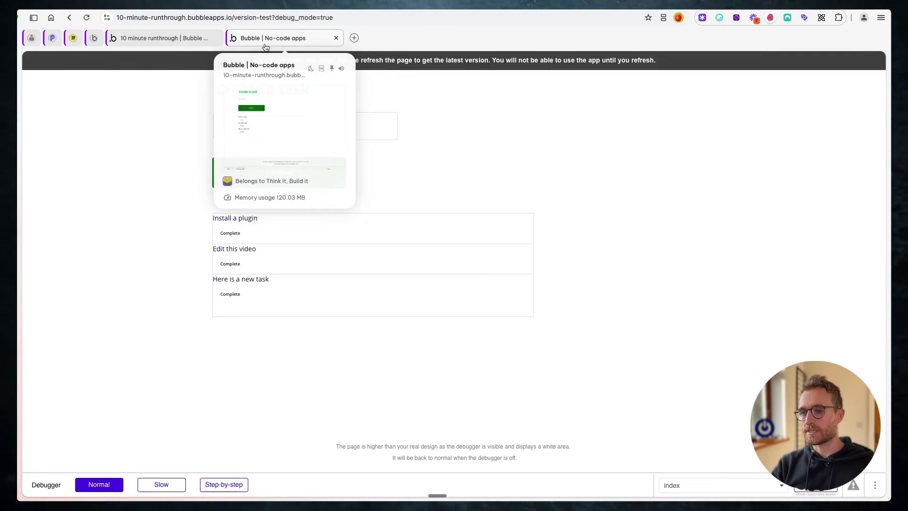
left_click(400, 64)
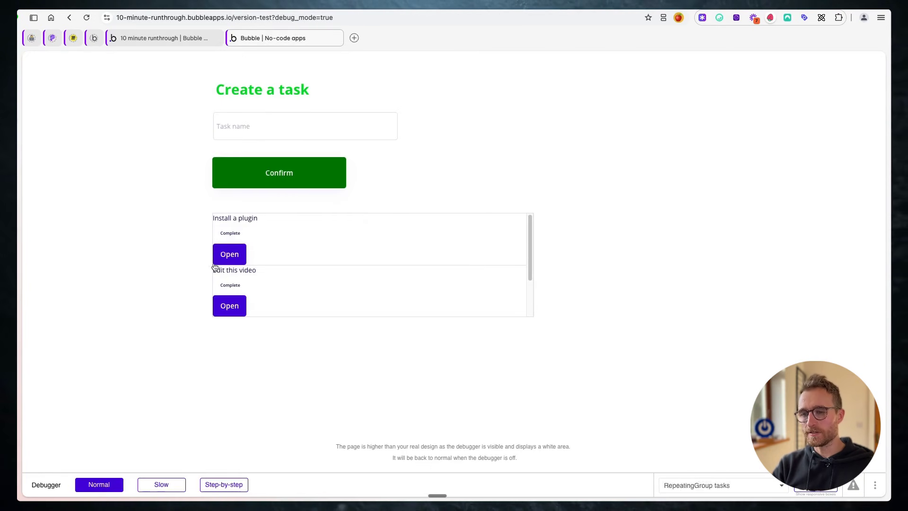
scroll(251, 257, "down", 2)
scroll(251, 257, "up", 2)
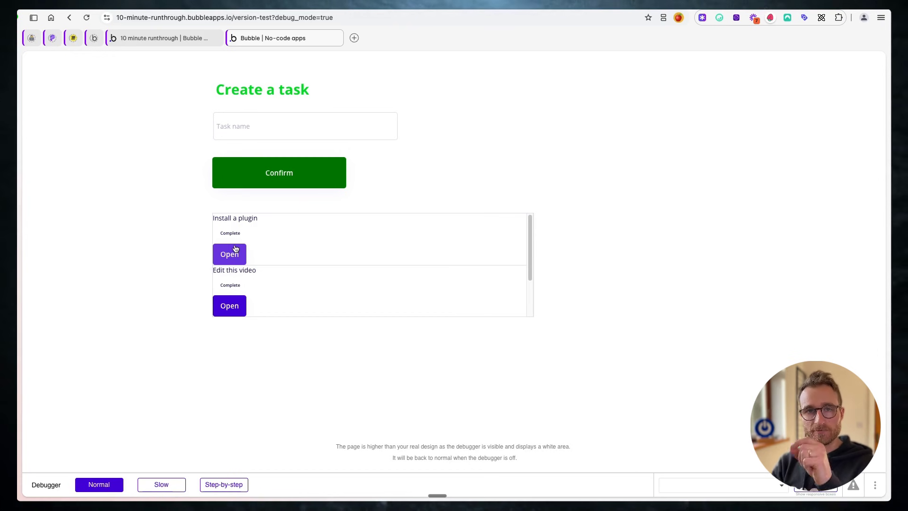
left_click(283, 38)
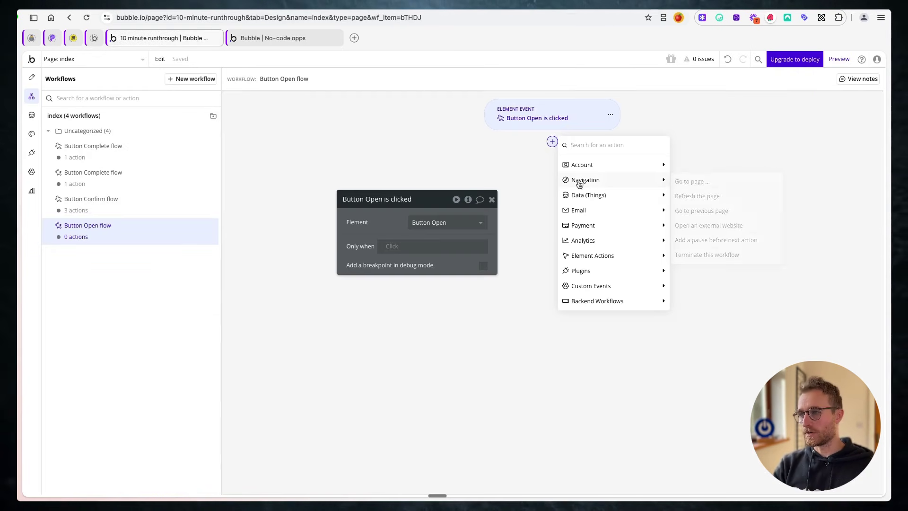
left_click(712, 183)
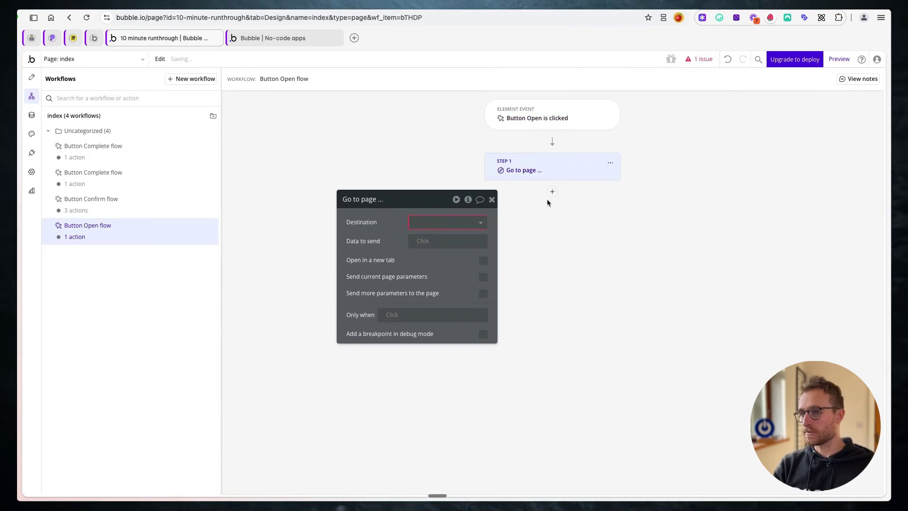
left_click(475, 221)
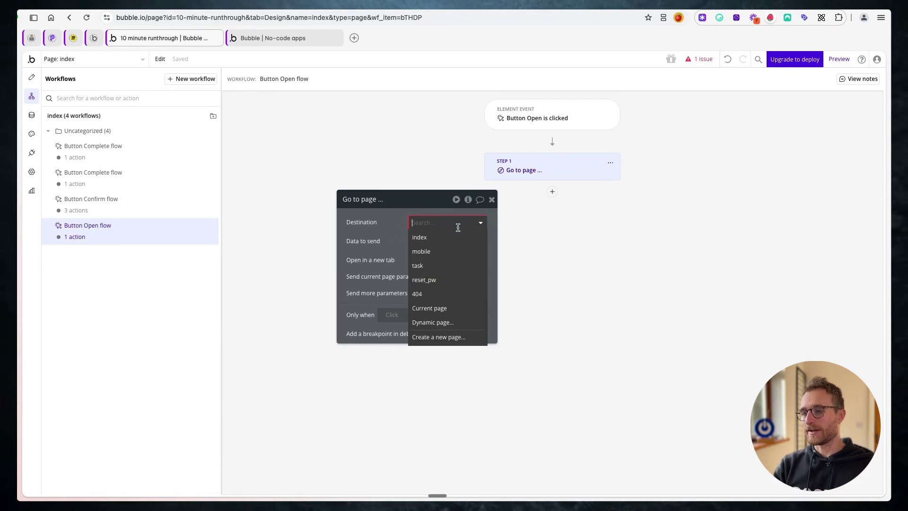
left_click(434, 273)
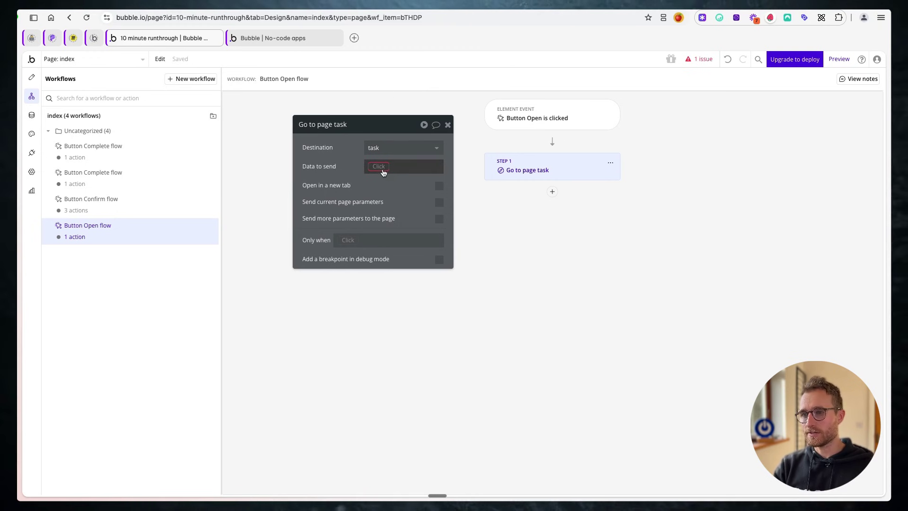
- Review the issue list, then set the action's data to send to Current cell's Task and make the page open in a new tab
left_click_drag(378, 170, 353, 144)
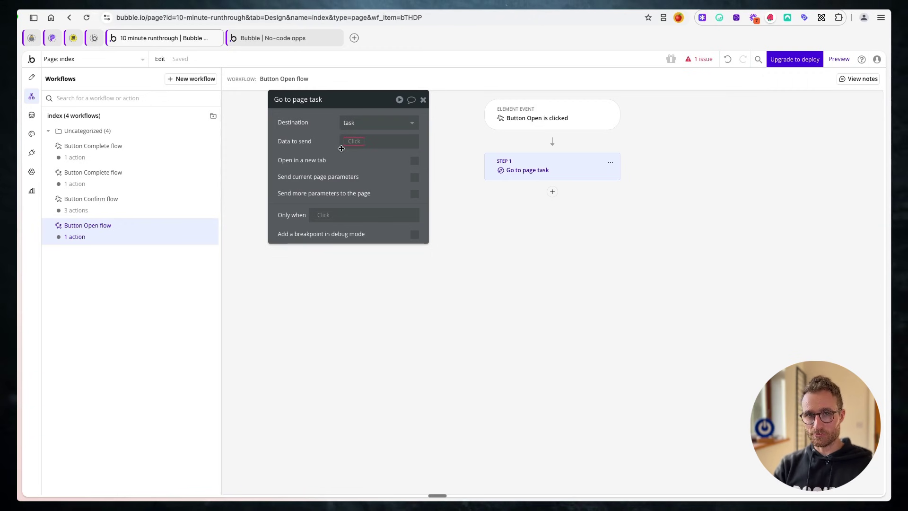
left_click(702, 60)
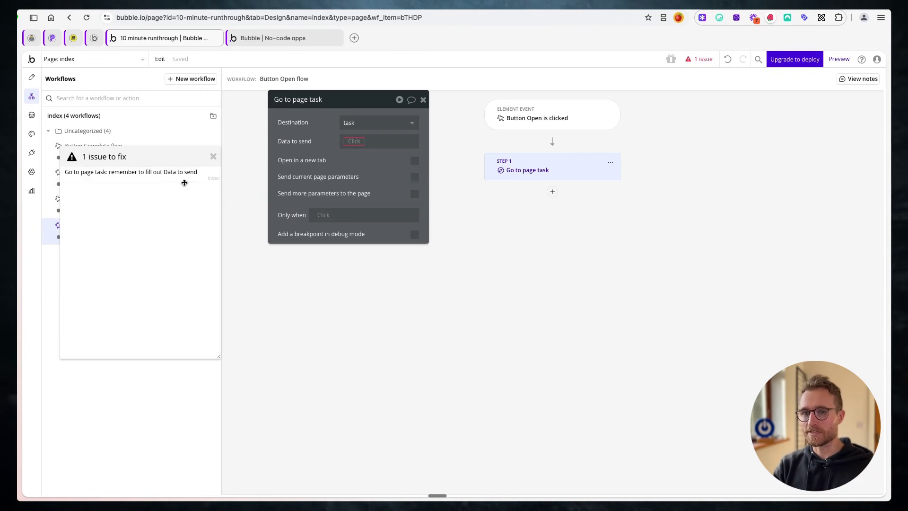
left_click(118, 178)
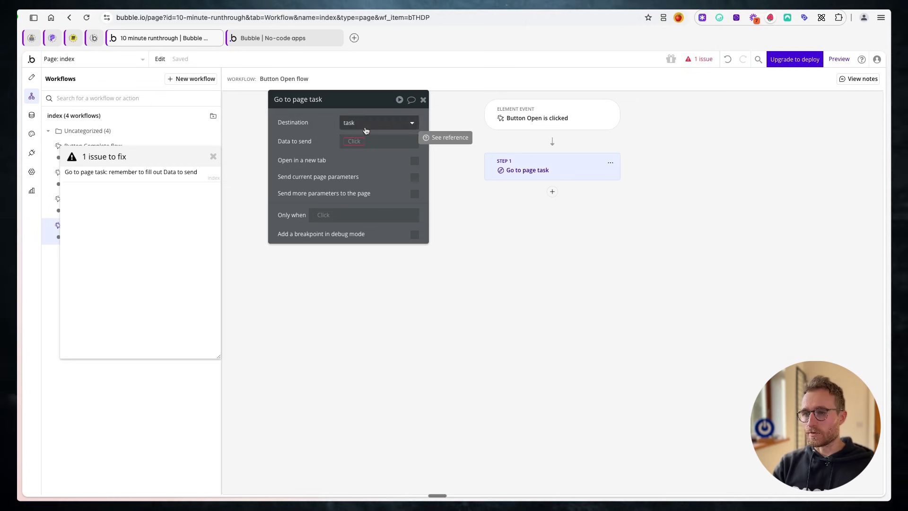
left_click(355, 142)
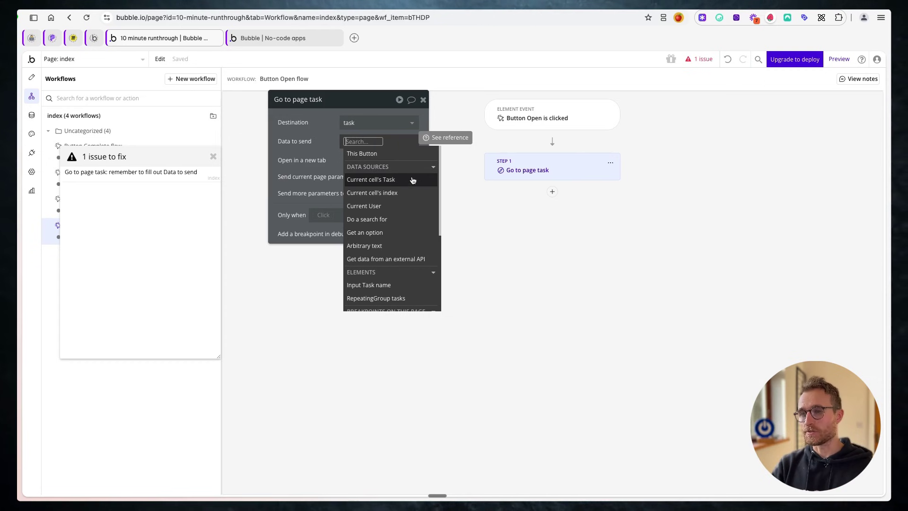
left_click(397, 180)
left_click(321, 164)
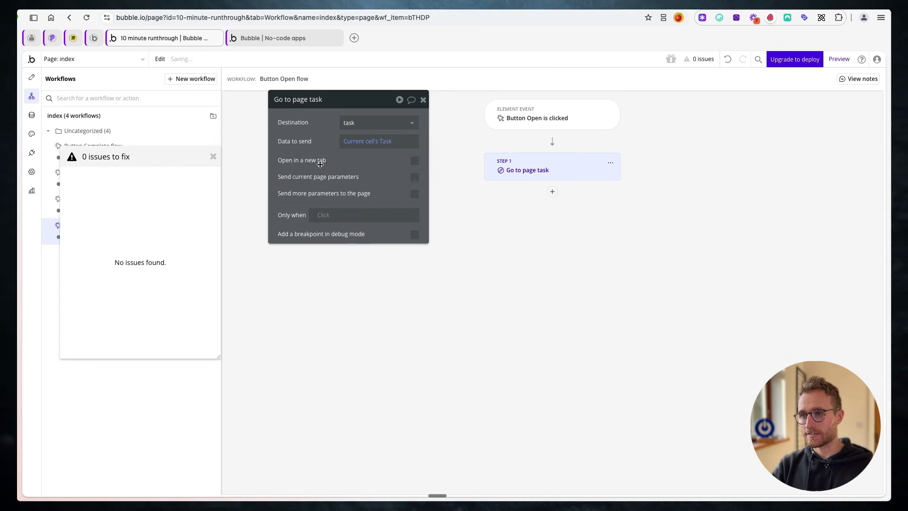
left_click(414, 161)
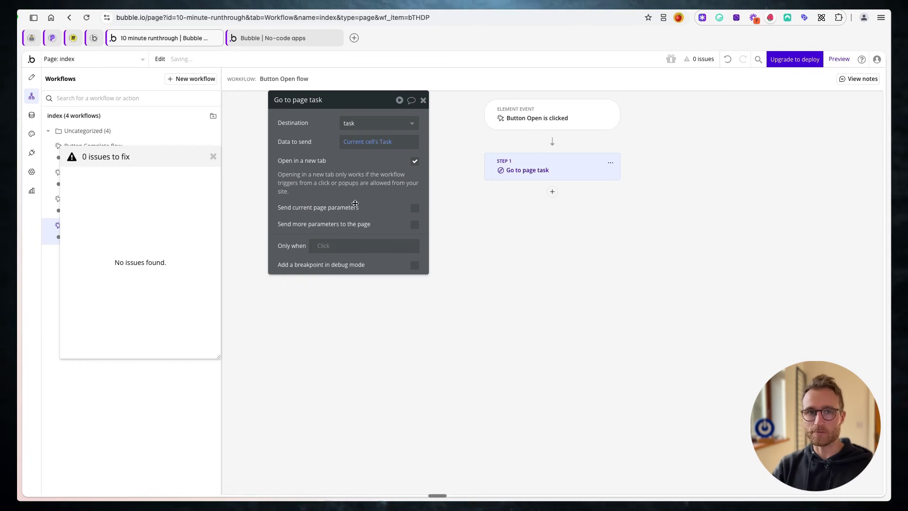
- In the app preview, test the Open buttons of the "Install a plugin" and "Edit this video" tasks and check each task page's title
left_click(276, 40)
left_click(232, 255)
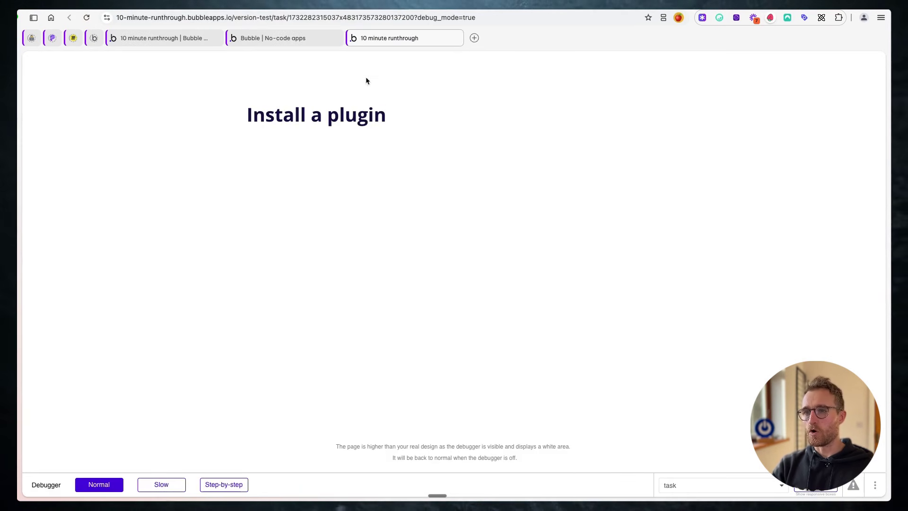
left_click_drag(396, 120, 219, 116)
left_click(253, 40)
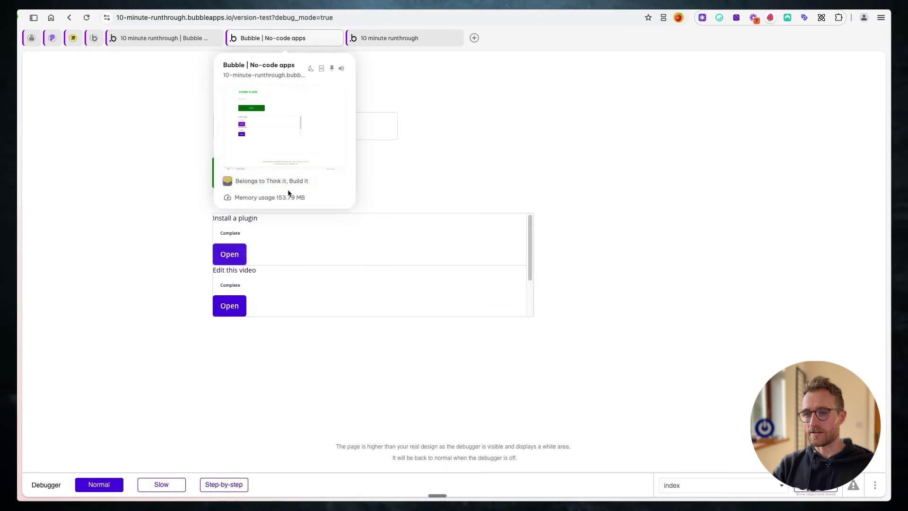
left_click(233, 307)
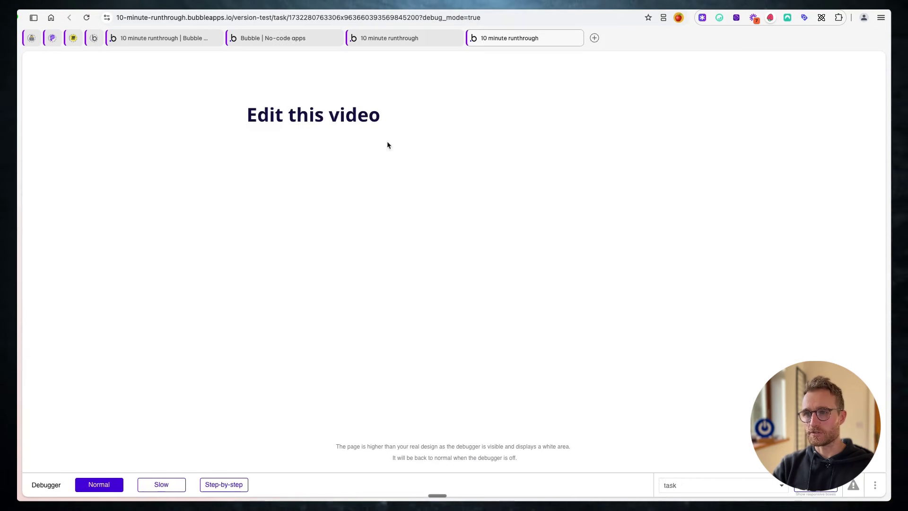
left_click_drag(382, 124, 189, 148)
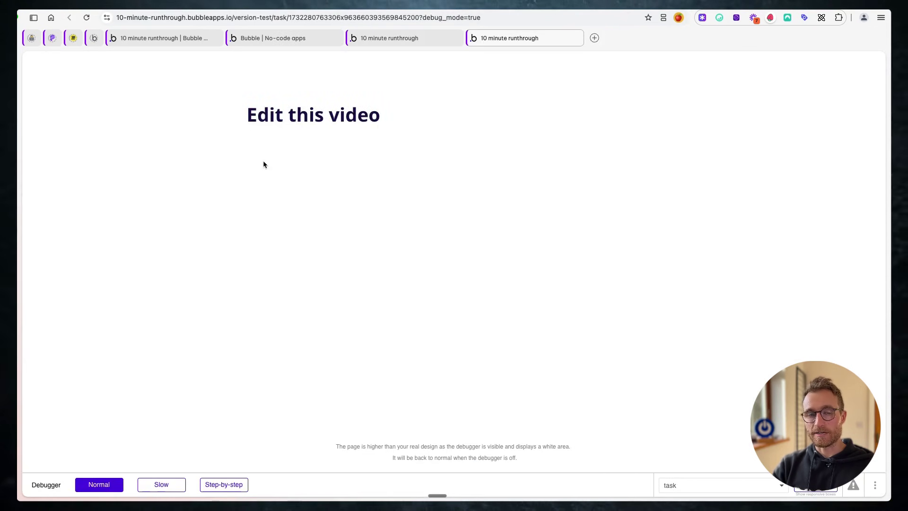